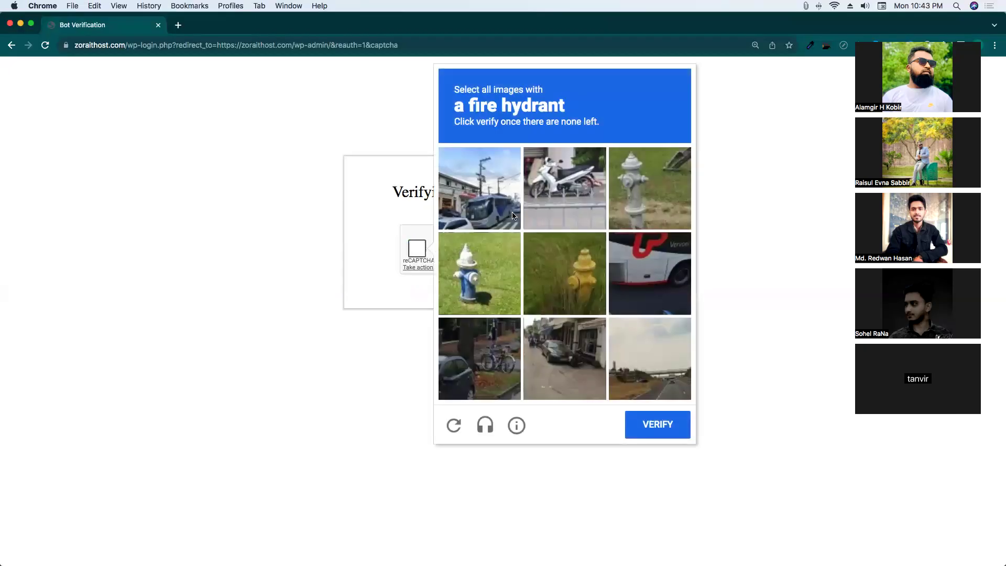
Select every fire hydrant tile in the reCAPTCHA grid and submit it for verification.
click(614, 192)
click(481, 298)
click(572, 310)
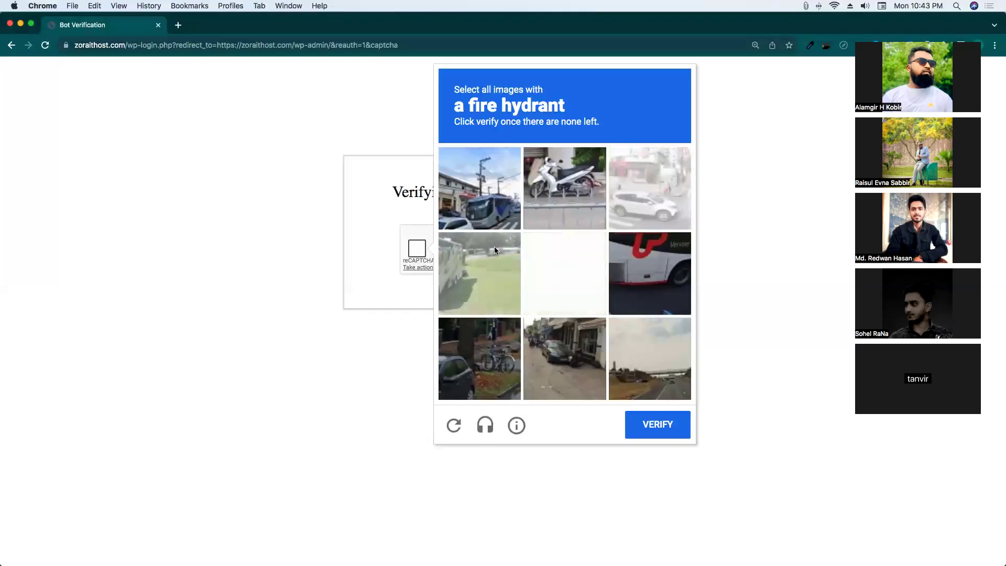
click(476, 281)
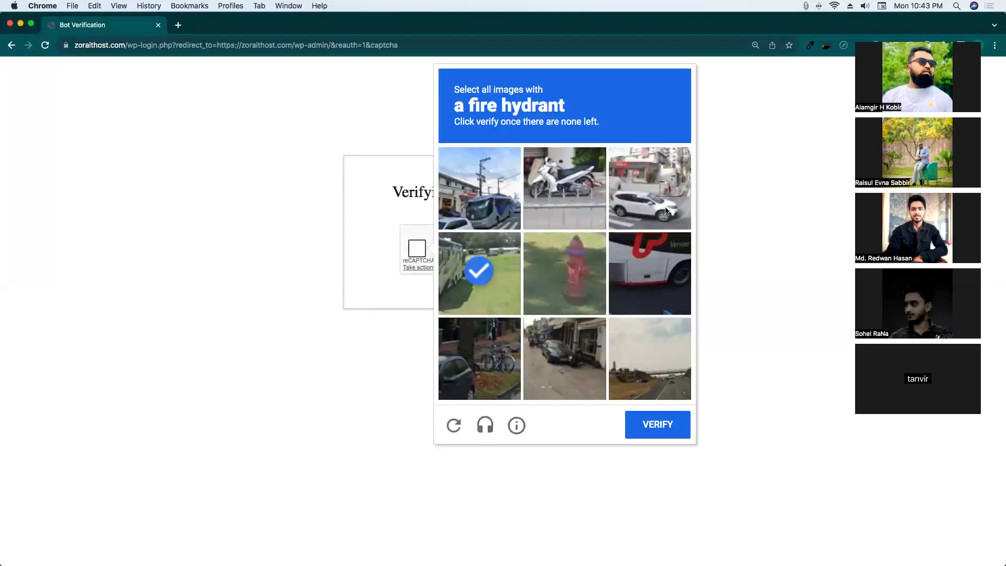
click(479, 185)
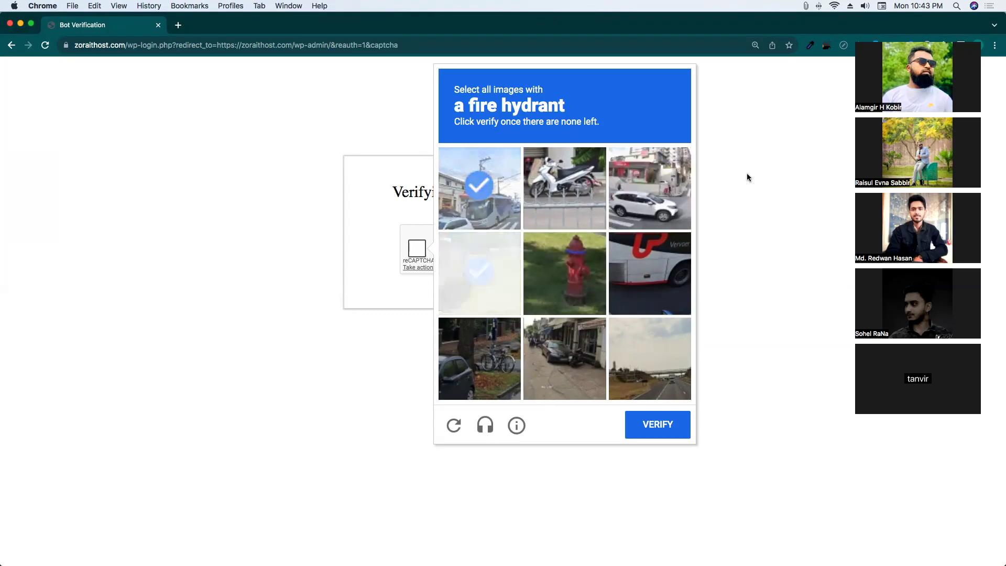
click(657, 268)
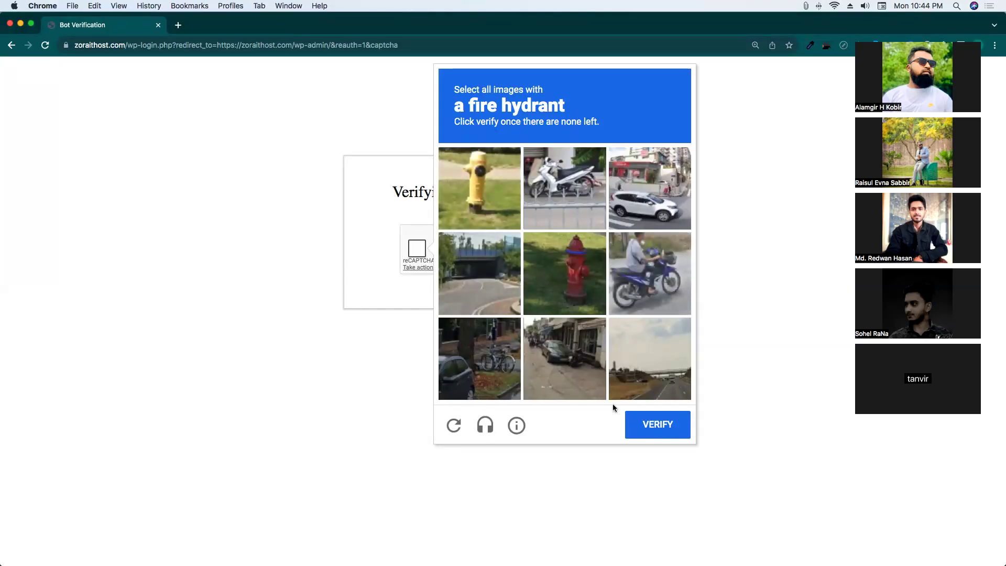
click(631, 422)
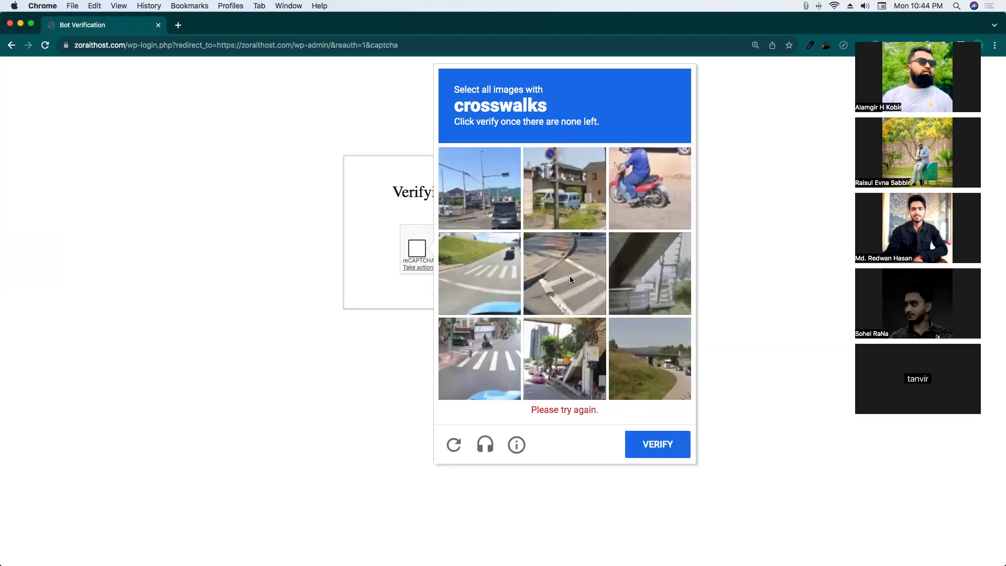
Select the crosswalk tiles in the reCAPTCHA challenge and submit them for verification.
click(571, 279)
click(507, 276)
click(564, 205)
click(488, 208)
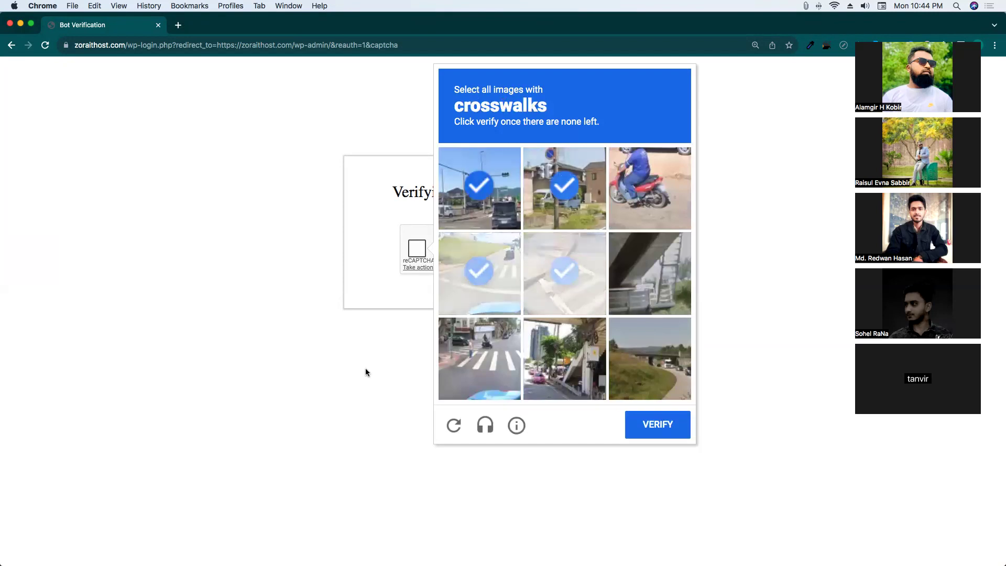
click(365, 368)
click(418, 246)
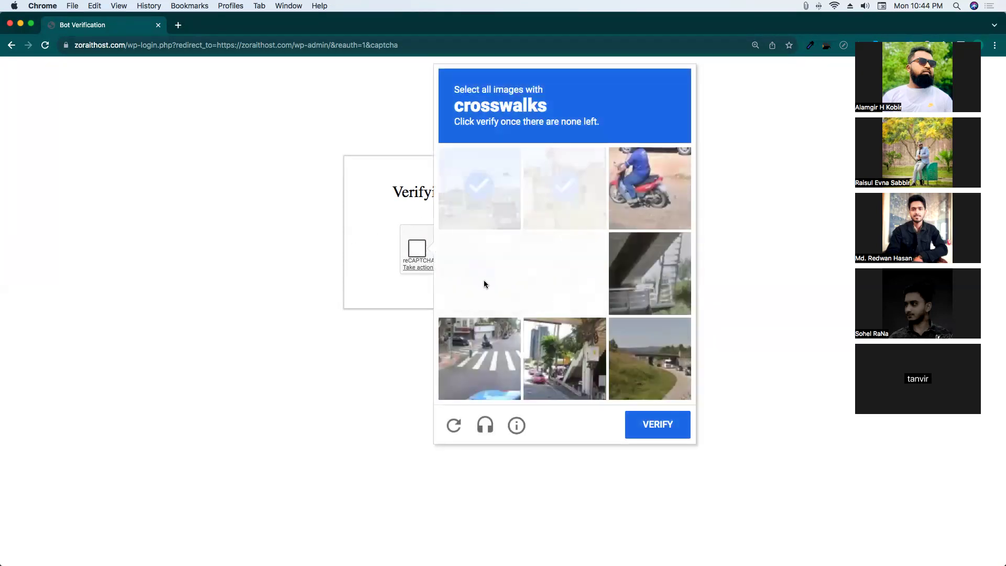
click(453, 430)
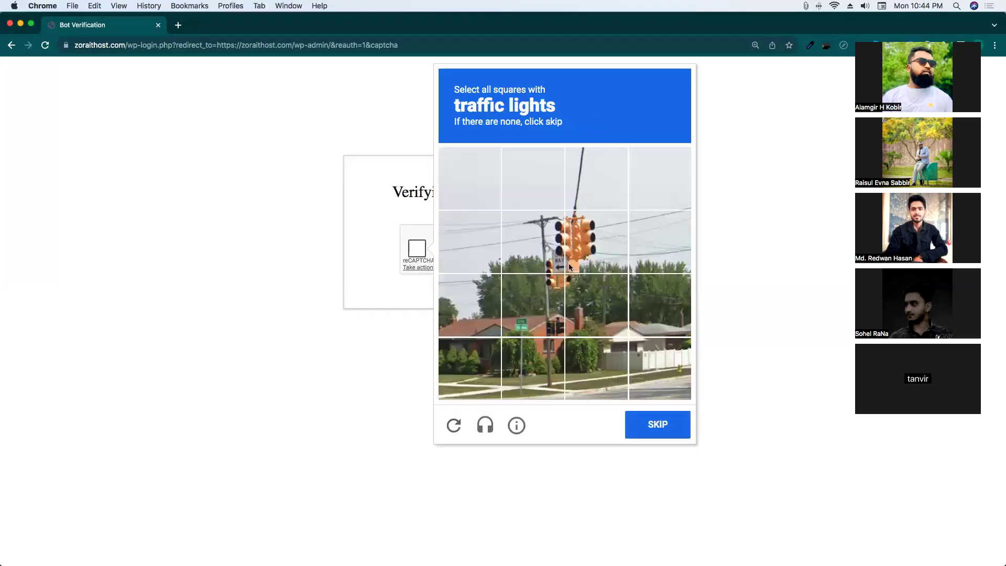
Mark the four traffic-light squares and advance to the next challenge.
click(595, 242)
click(535, 245)
click(534, 305)
click(596, 305)
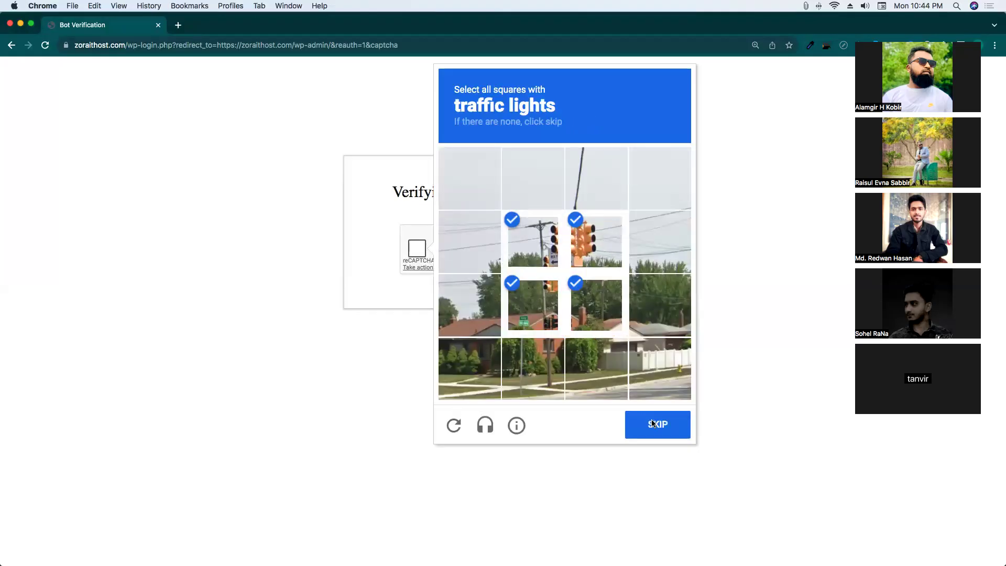
click(653, 423)
Mark the motorcycle squares, including the helmet square, in the first motorcycle grid.
click(588, 298)
click(533, 242)
click(533, 305)
click(483, 304)
click(647, 308)
click(608, 254)
click(608, 207)
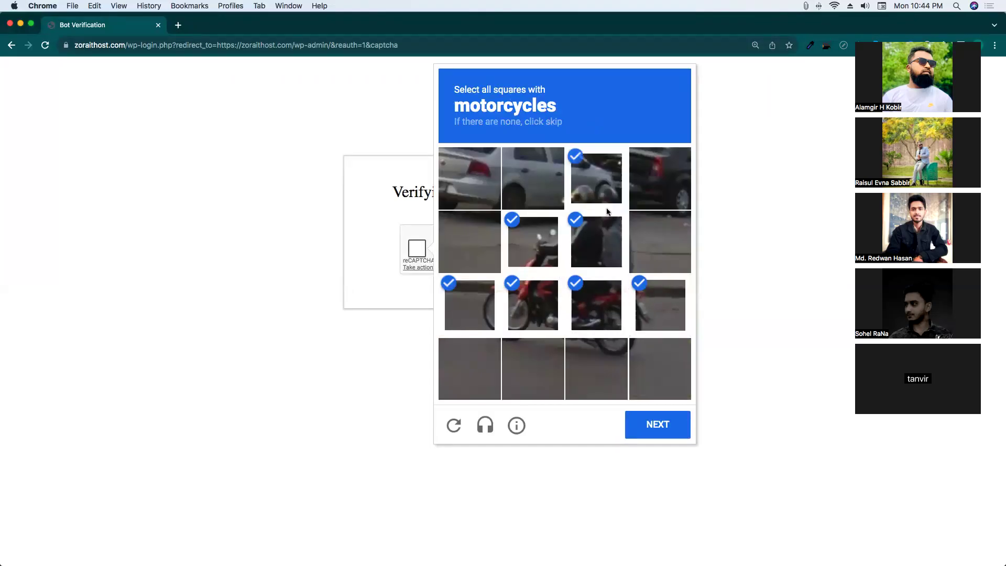
click(660, 425)
Mark all motorcycle squares in the follow-up grid and advance to the stairs challenge.
click(533, 242)
click(597, 242)
click(533, 305)
click(603, 314)
click(469, 307)
click(553, 356)
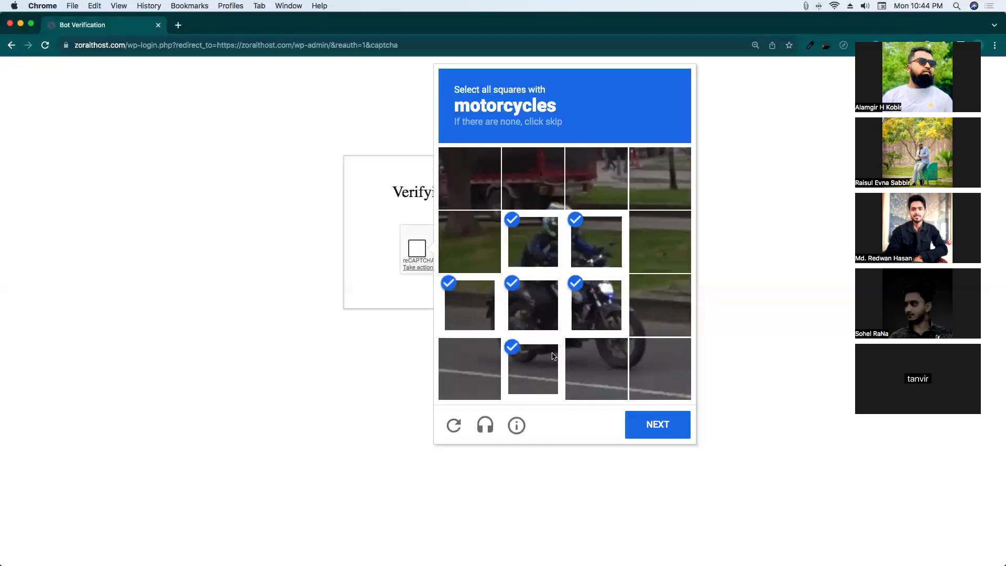
click(608, 361)
click(661, 367)
click(660, 305)
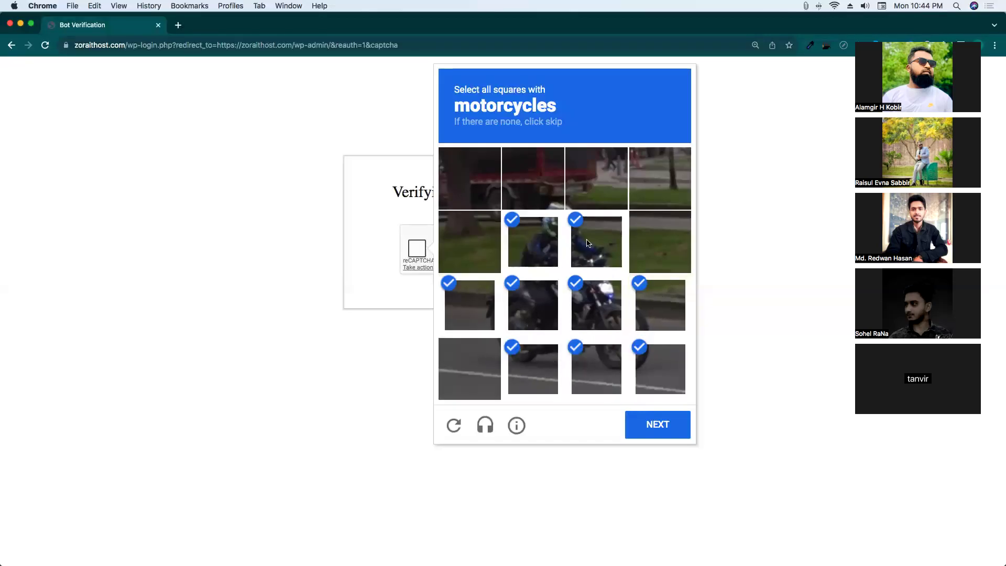
click(658, 424)
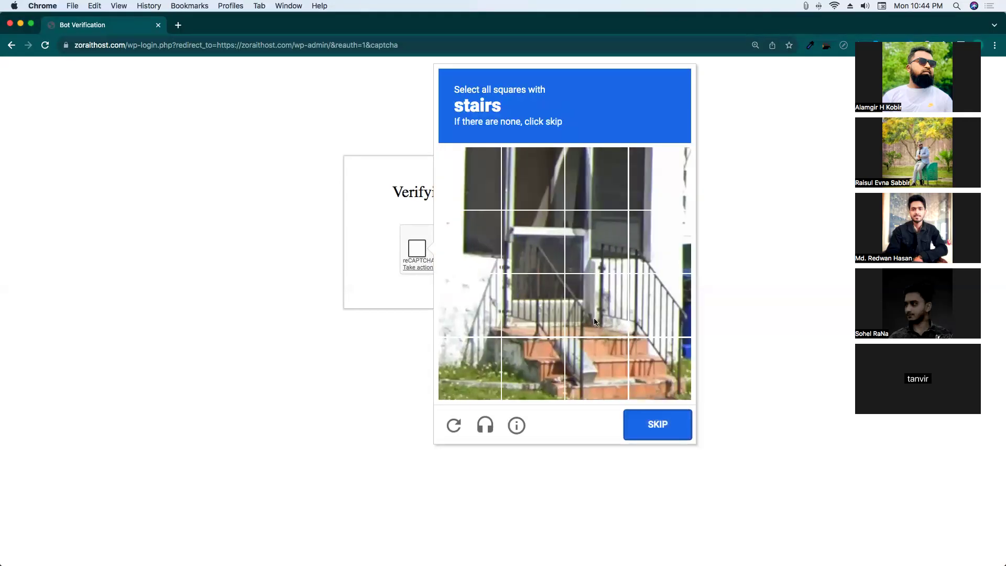
Mark the six stairs squares and advance to the buses challenge.
click(595, 322)
click(533, 305)
click(533, 367)
click(650, 310)
click(583, 258)
click(533, 243)
click(650, 415)
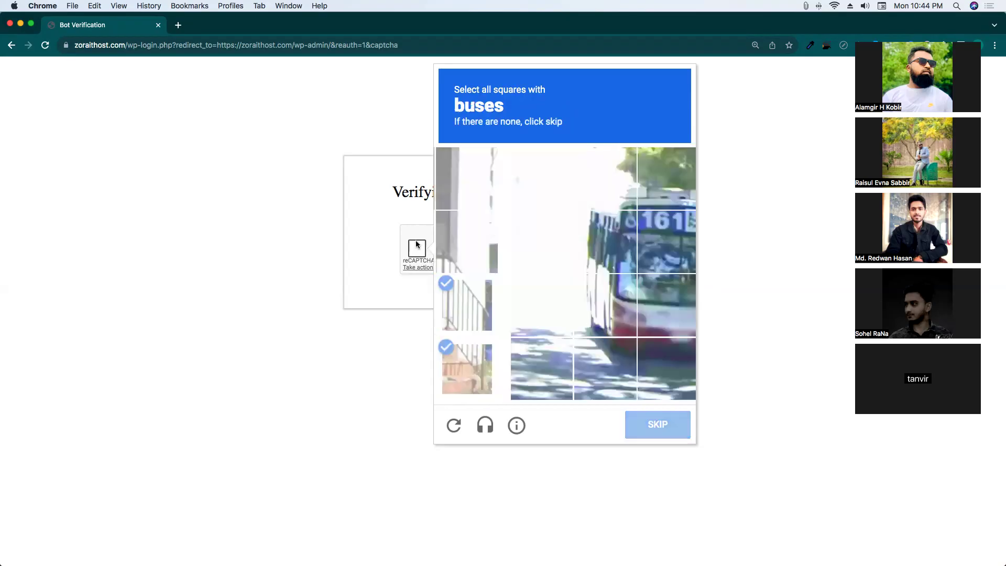
Mark the bus squares across the top, middle and bottom rows and verify.
click(533, 242)
click(596, 242)
click(659, 242)
click(592, 197)
click(533, 178)
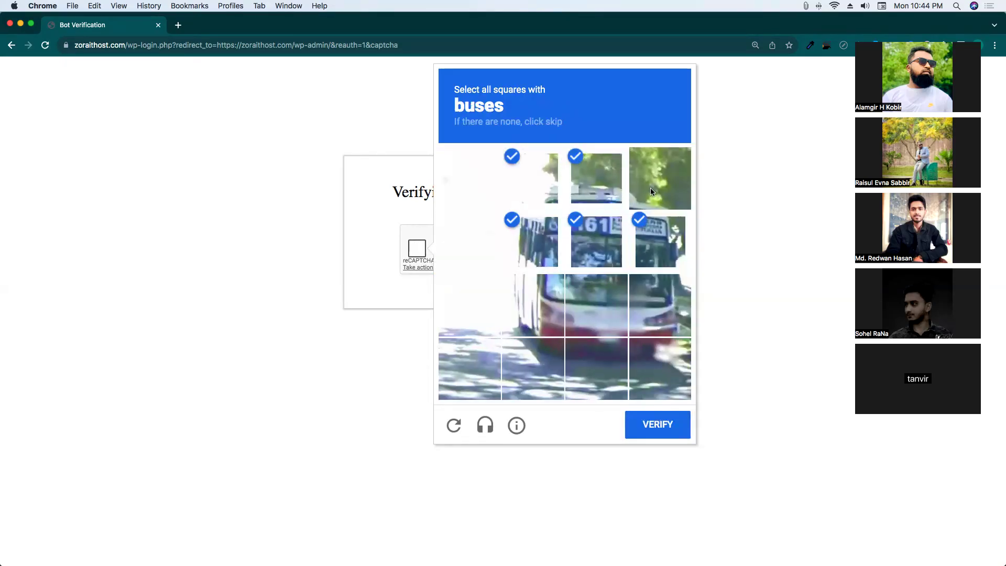
click(540, 363)
click(602, 362)
click(657, 366)
click(673, 422)
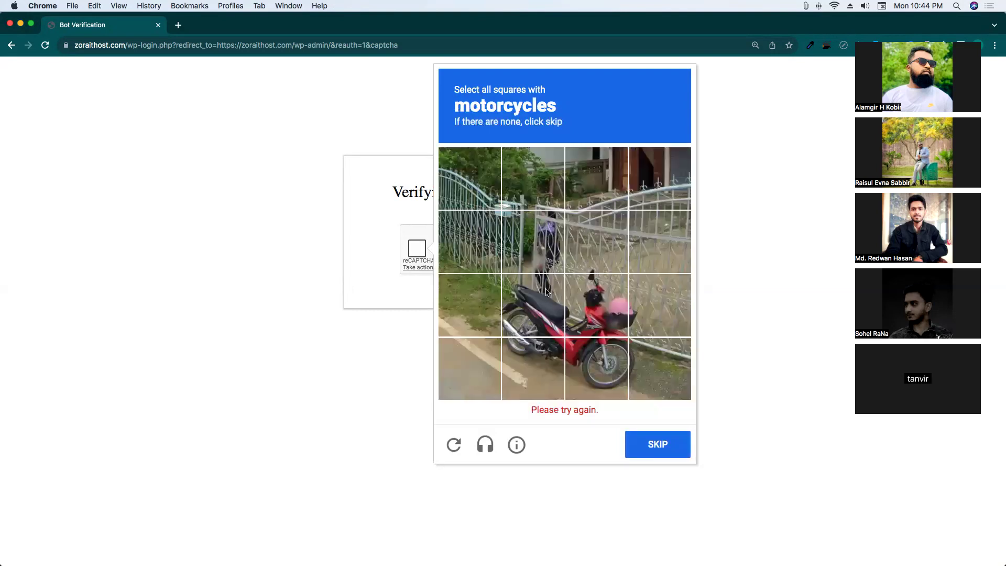
Mark the red motorcycle squares in the new motorcycle round and advance.
click(533, 305)
click(593, 315)
click(533, 369)
click(596, 368)
click(660, 368)
click(659, 305)
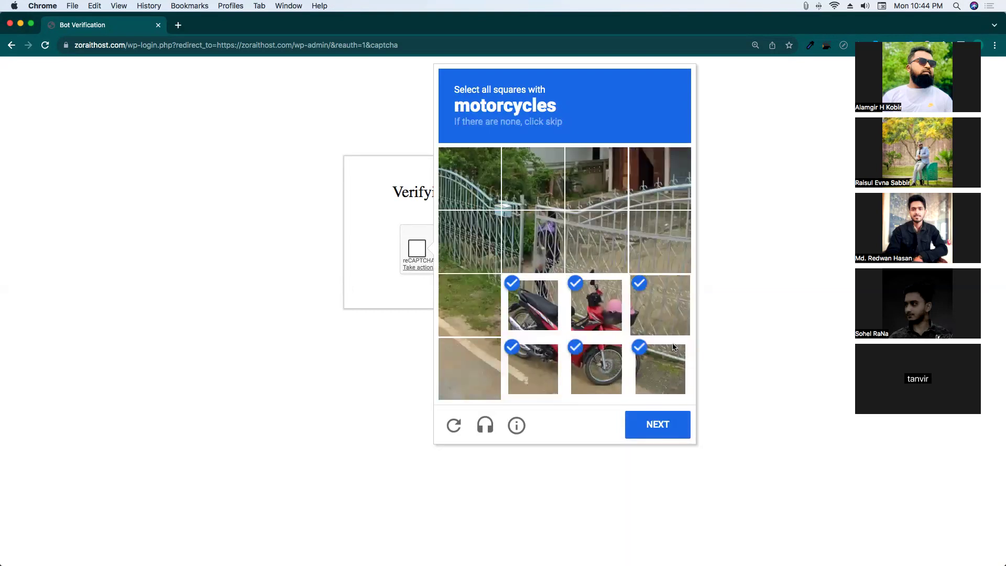
click(636, 415)
Mark the eight motorcycle squares in the next grid and move to the buses round.
click(533, 241)
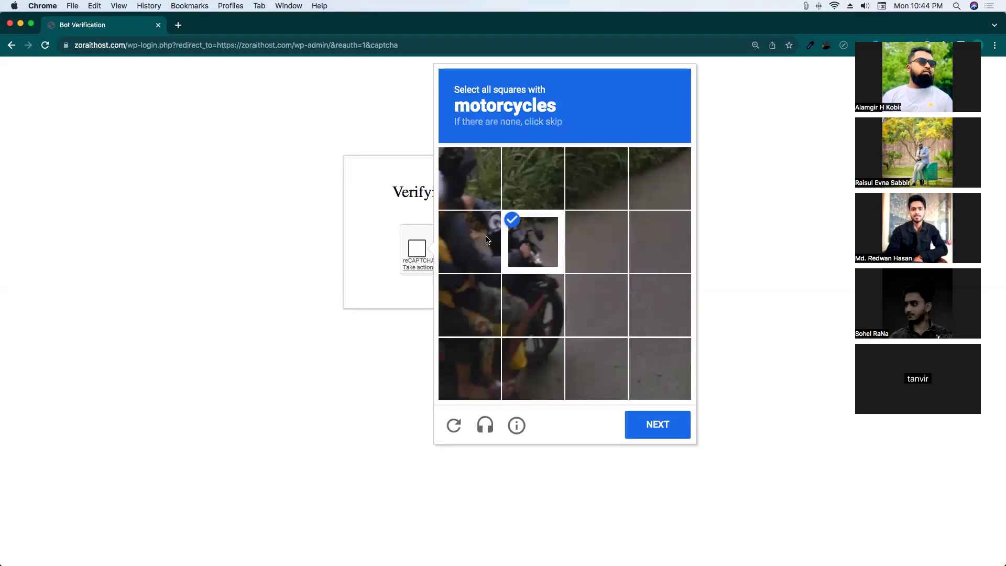
click(469, 242)
click(513, 182)
click(470, 179)
click(533, 305)
click(469, 305)
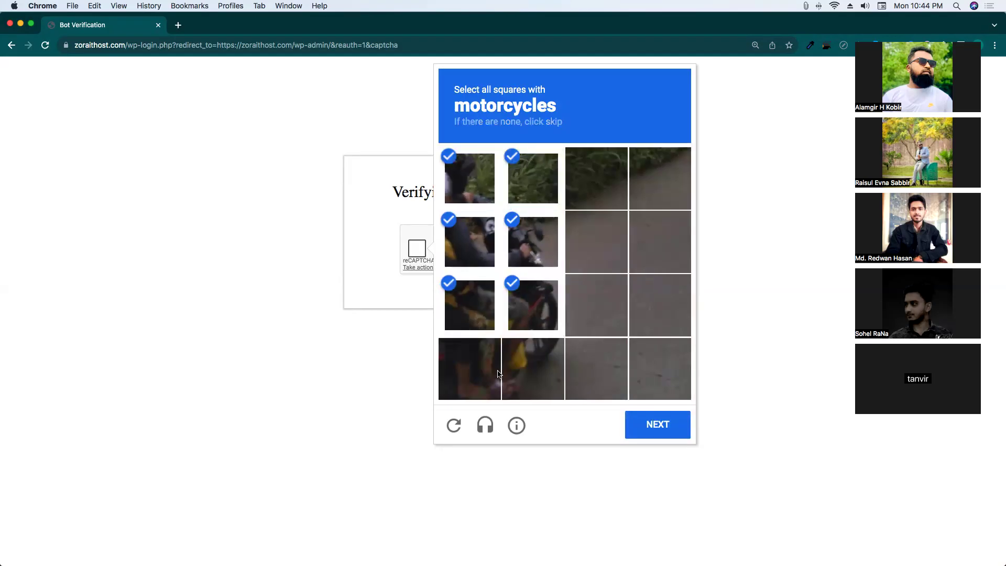
click(470, 369)
click(533, 368)
click(661, 433)
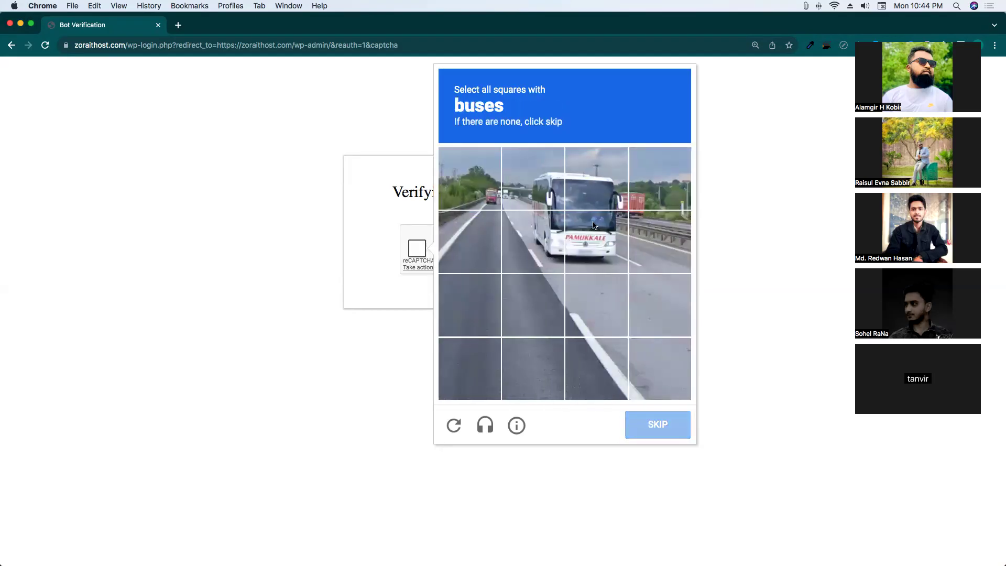
Mark the white bus and small red bus squares, then advance to bicycles.
click(596, 241)
click(533, 242)
click(535, 189)
click(596, 181)
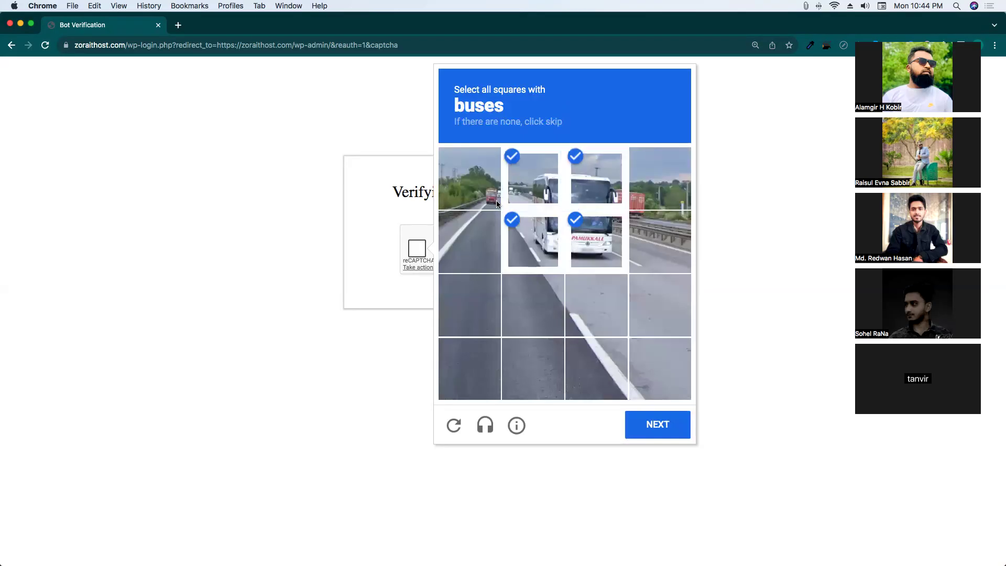
click(496, 202)
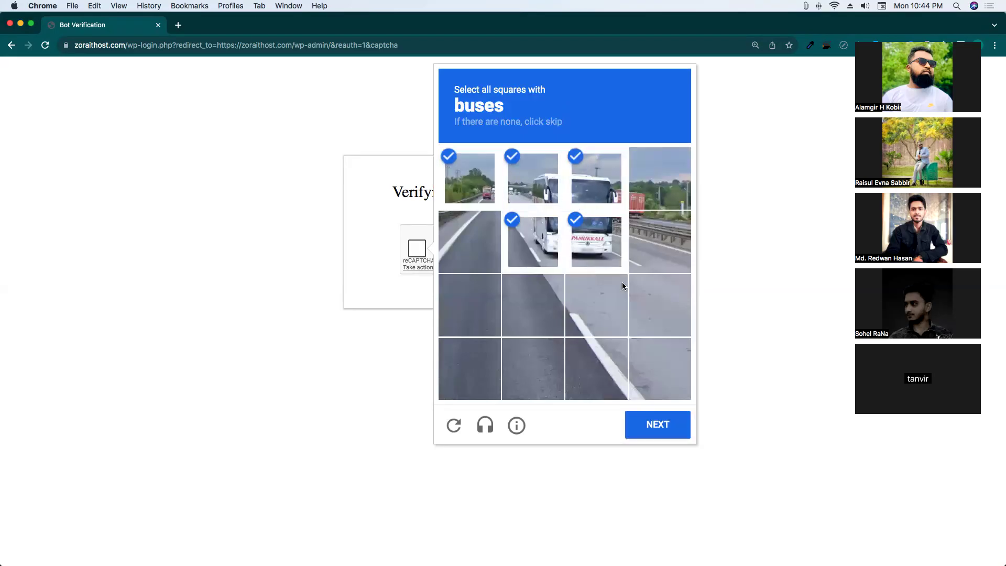
click(657, 431)
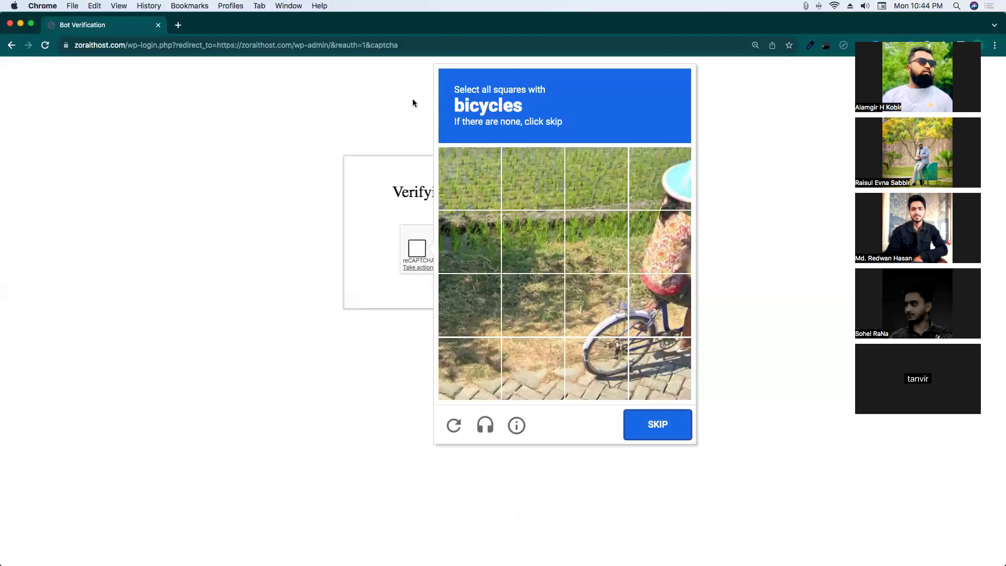
Mark the six bicycle squares and advance to the next buses challenge.
click(618, 306)
click(597, 367)
click(656, 367)
click(657, 306)
click(662, 257)
click(671, 170)
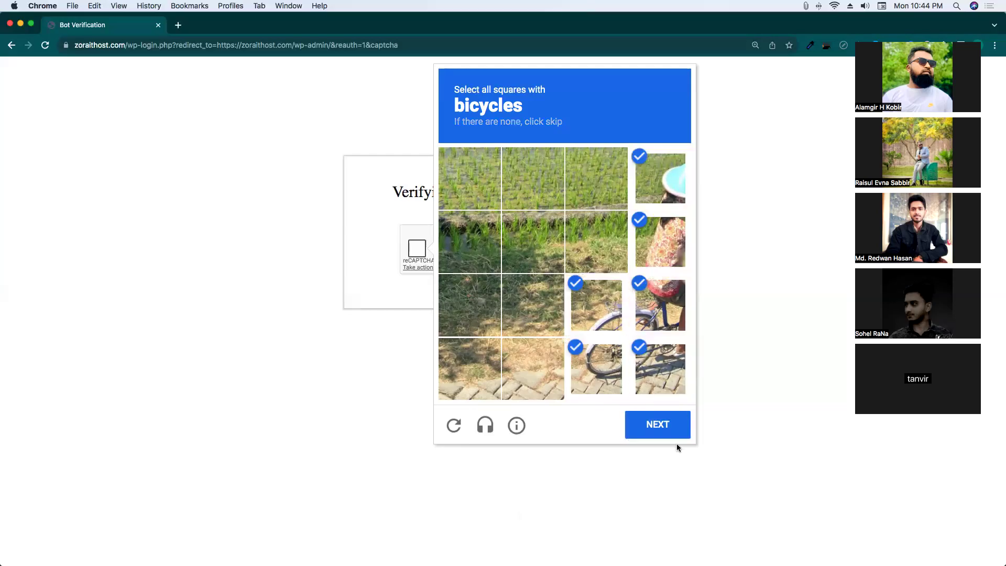
click(652, 425)
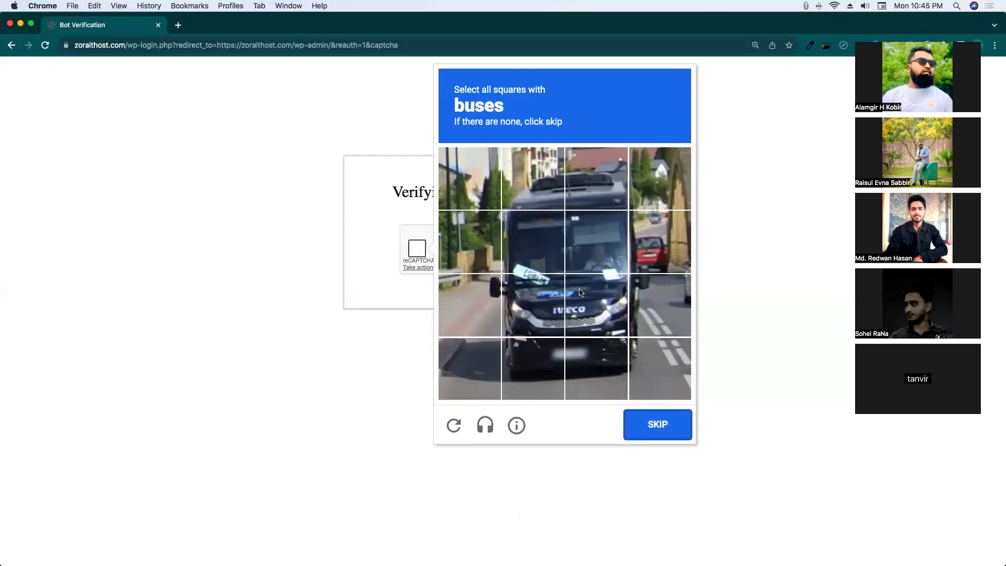
Select the bus tiles in the first reCAPTCHA image grid and submit them.
click(591, 301)
click(534, 299)
click(547, 247)
click(614, 258)
click(599, 187)
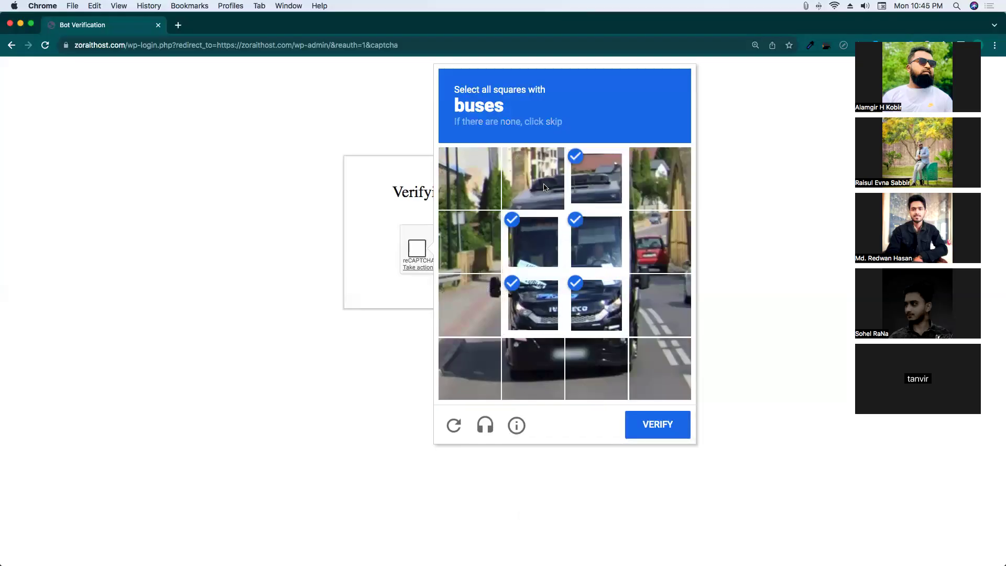
click(545, 187)
click(648, 238)
click(596, 356)
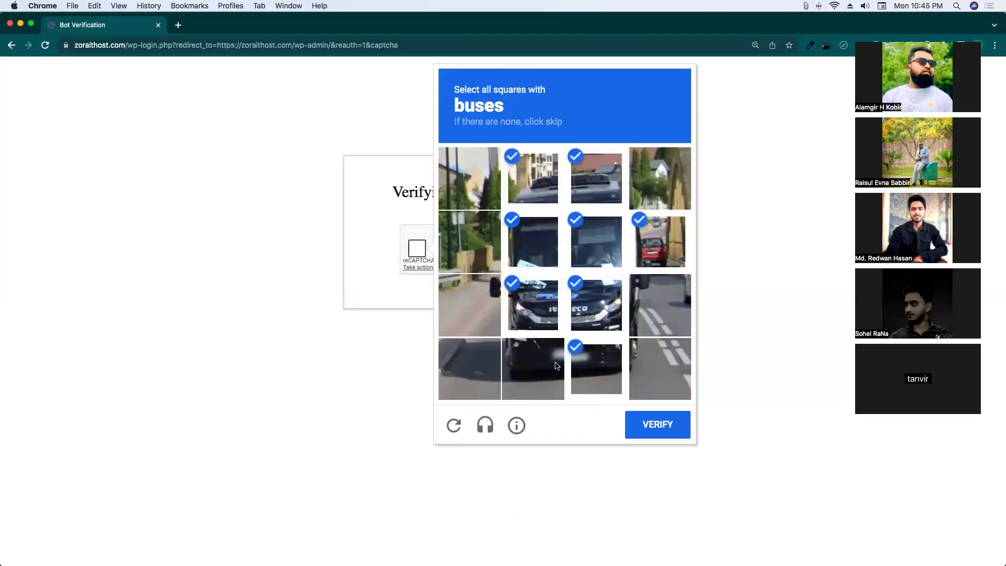
click(555, 366)
click(494, 301)
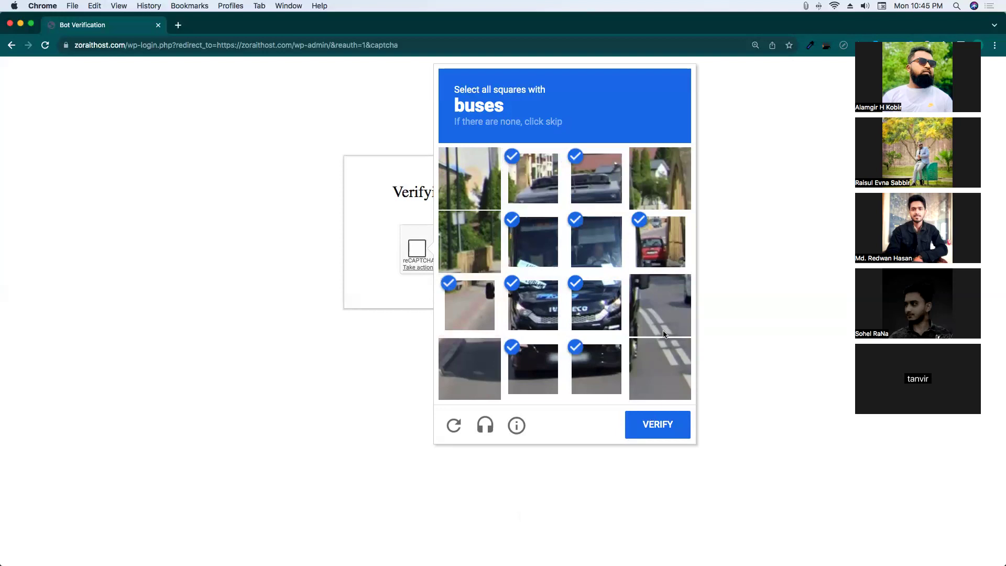
click(659, 426)
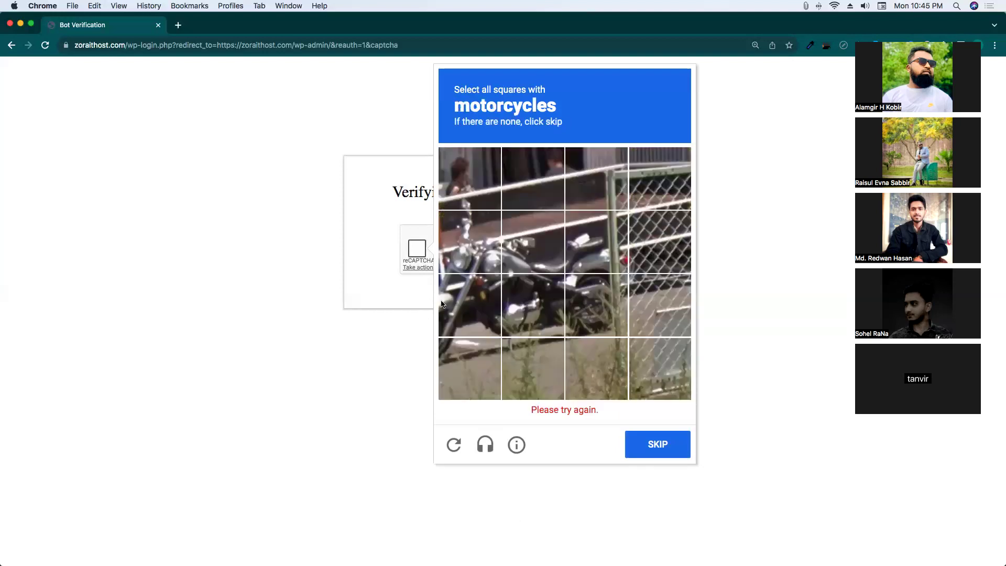
Select all motorcycle tiles in the next grid and submit the answer.
click(494, 243)
click(545, 246)
click(586, 249)
click(577, 298)
click(535, 304)
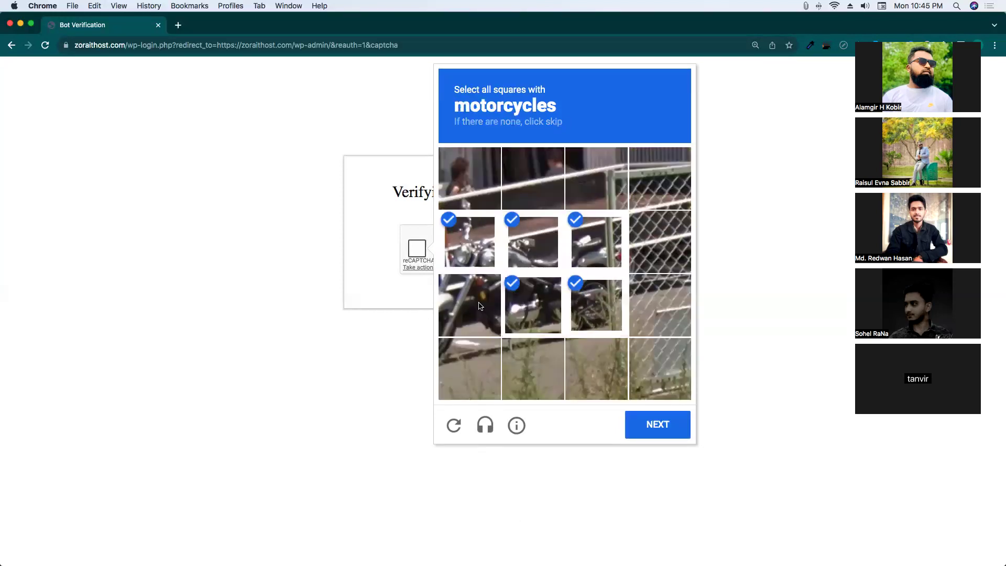
click(472, 306)
click(479, 206)
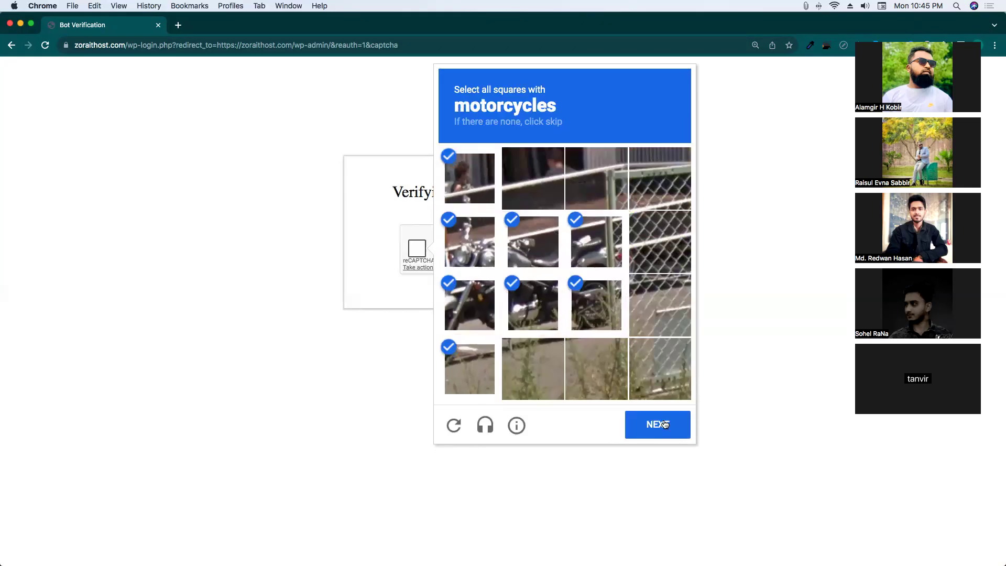
click(658, 424)
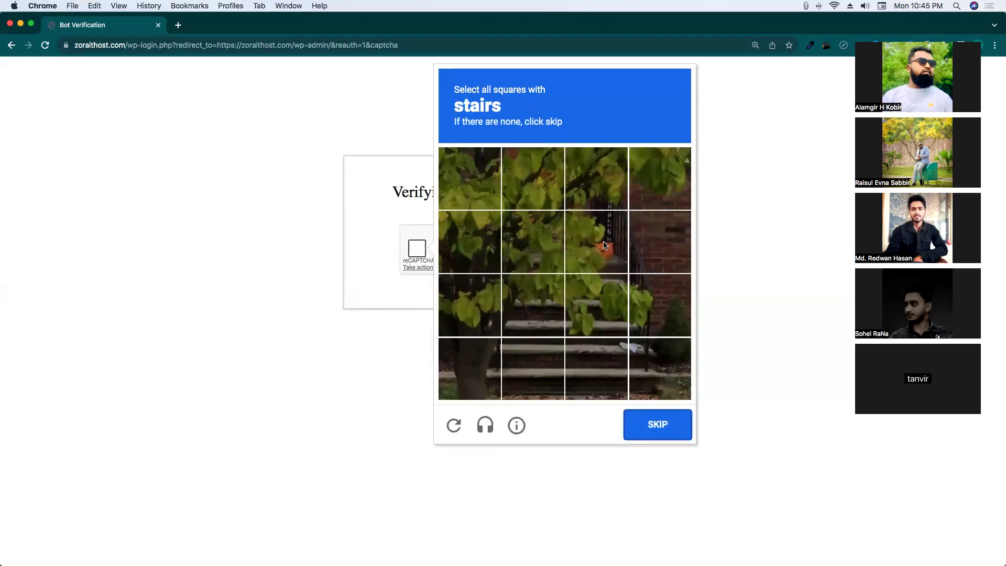
Select every tile showing stairs, leaving the bottom-left tile unmarked, and submit.
click(605, 245)
click(530, 245)
click(523, 321)
click(599, 324)
click(586, 374)
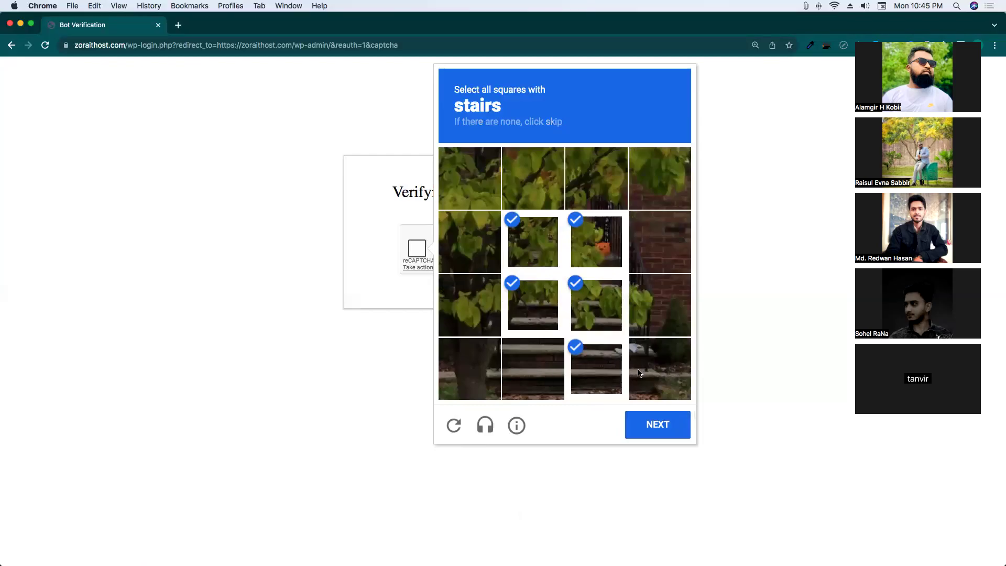
click(639, 373)
click(661, 293)
click(657, 244)
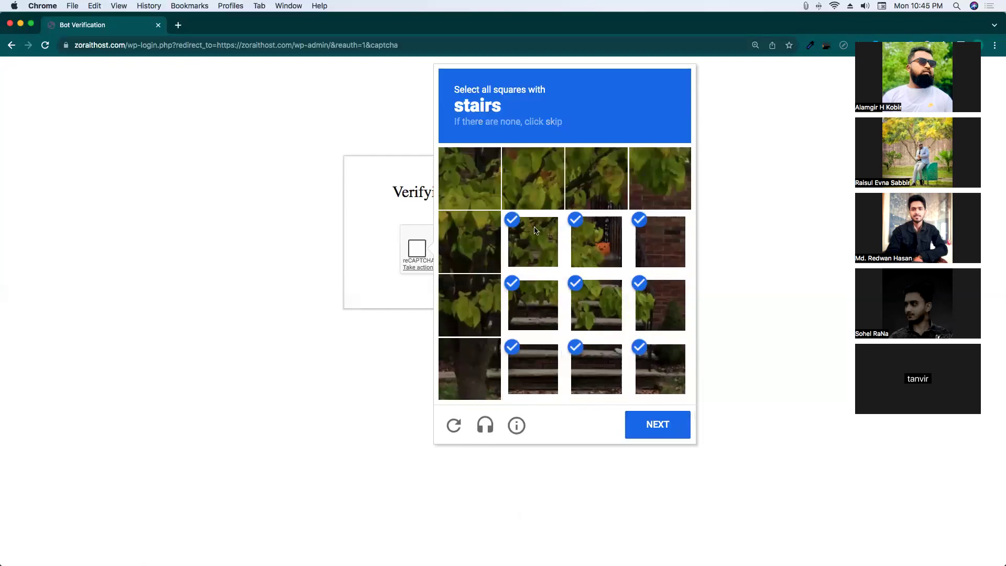
click(606, 195)
click(525, 205)
click(487, 364)
click(483, 366)
click(664, 424)
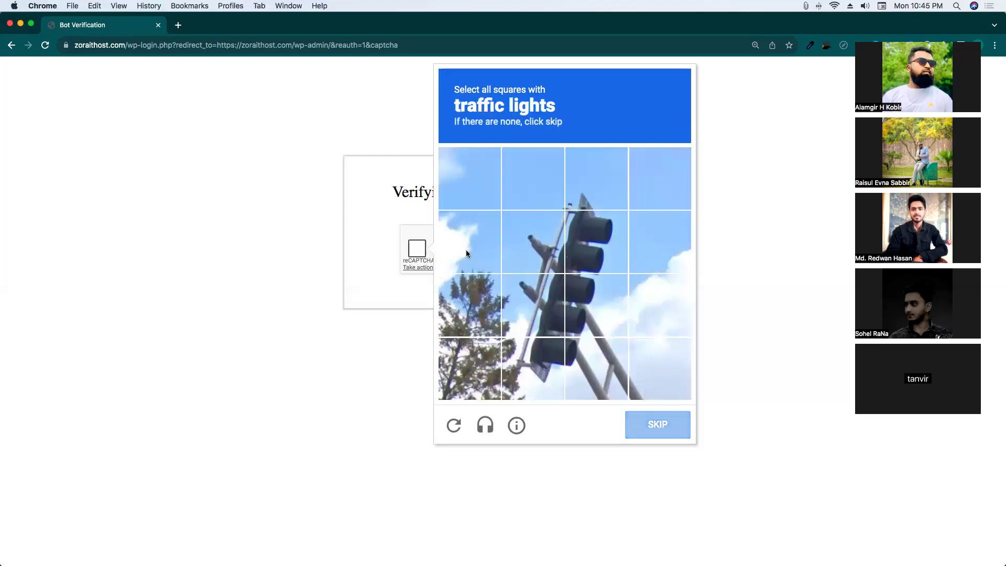
Select the traffic-light tiles and submit the selection.
click(531, 243)
click(593, 245)
click(542, 317)
click(597, 310)
click(535, 367)
click(598, 367)
click(597, 241)
click(540, 184)
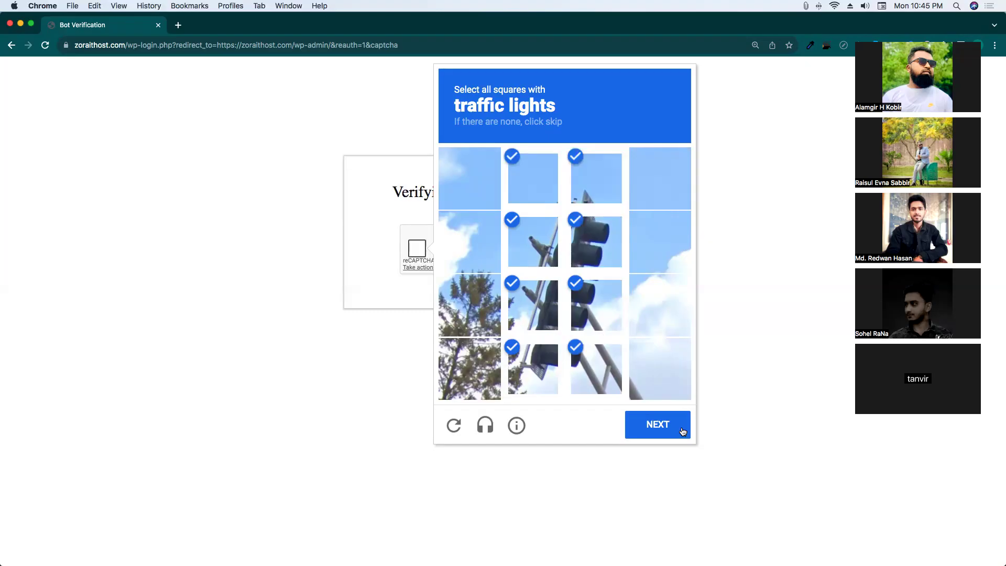
click(681, 424)
Select the fire-hydrant tiles and submit the selection.
click(493, 236)
click(537, 237)
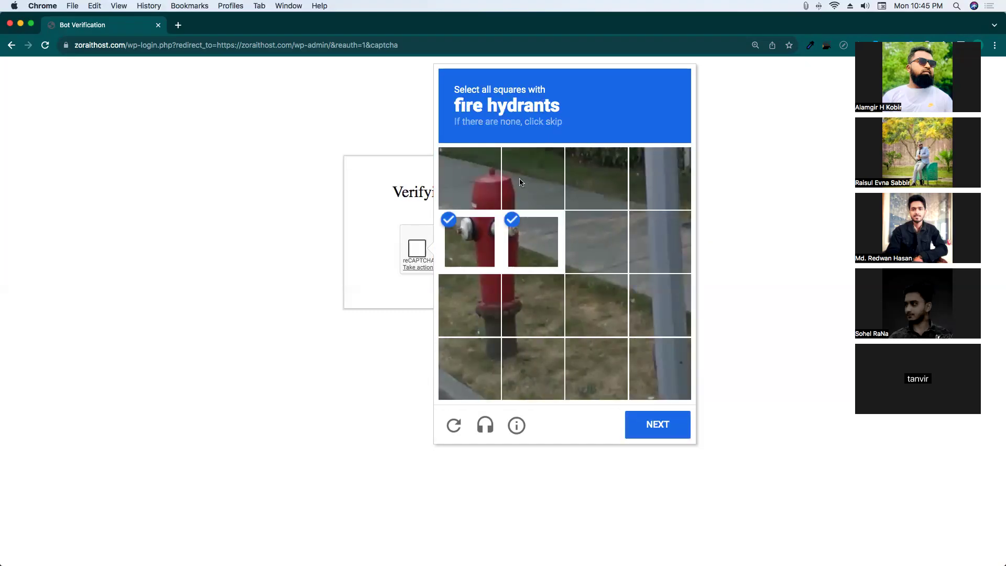
click(522, 184)
click(496, 181)
click(485, 285)
click(535, 303)
click(471, 352)
click(519, 370)
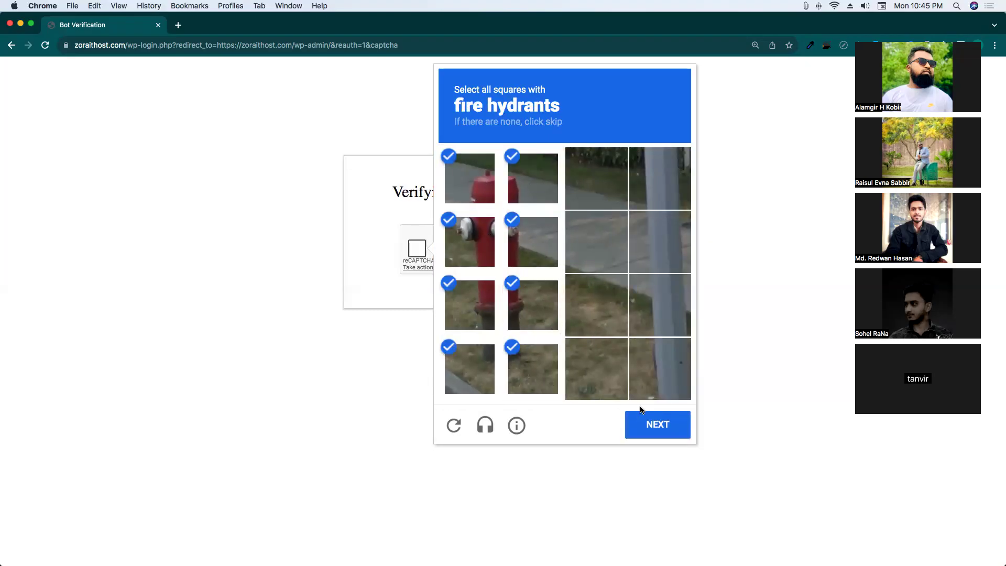
click(655, 423)
Select the motorcycle tiles, submit them, then close the image challenge popup.
click(533, 305)
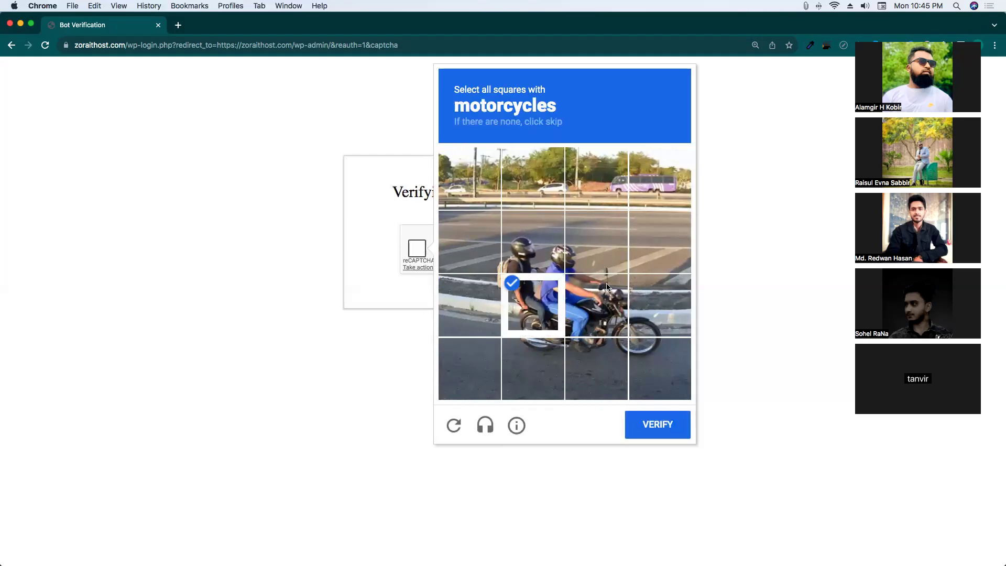
click(596, 305)
click(660, 305)
click(659, 369)
click(597, 369)
click(533, 369)
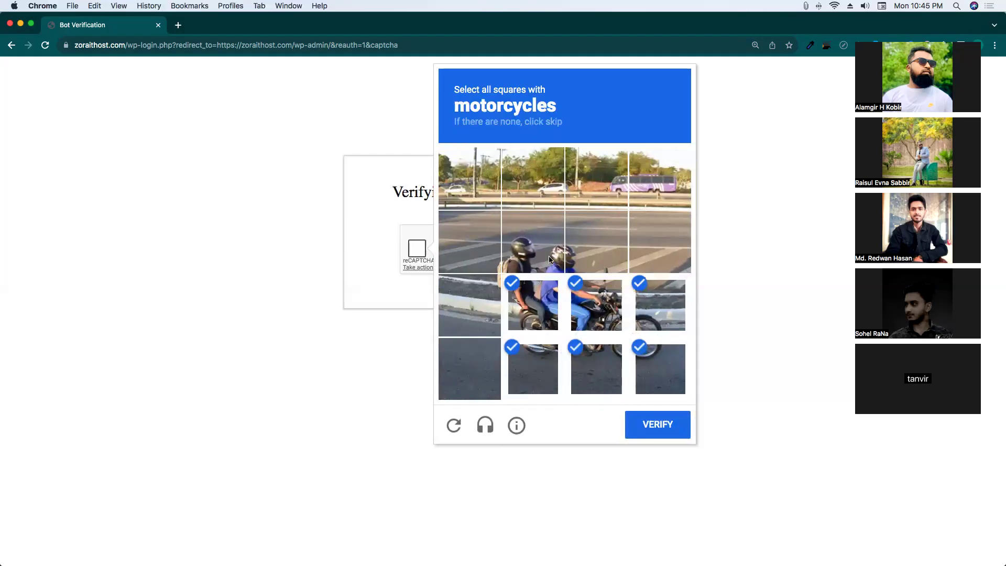
click(533, 242)
click(592, 242)
click(496, 269)
click(647, 419)
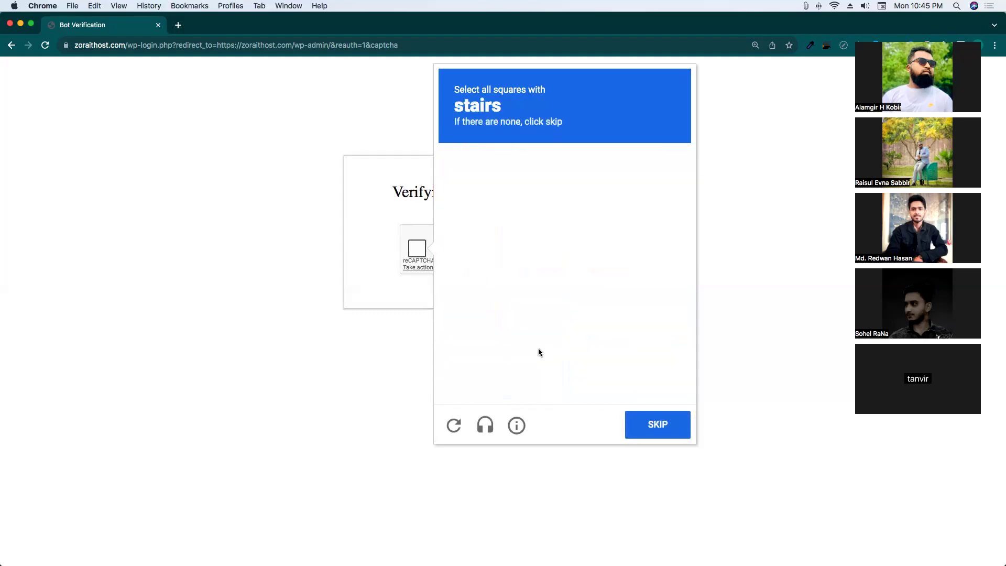
click(332, 208)
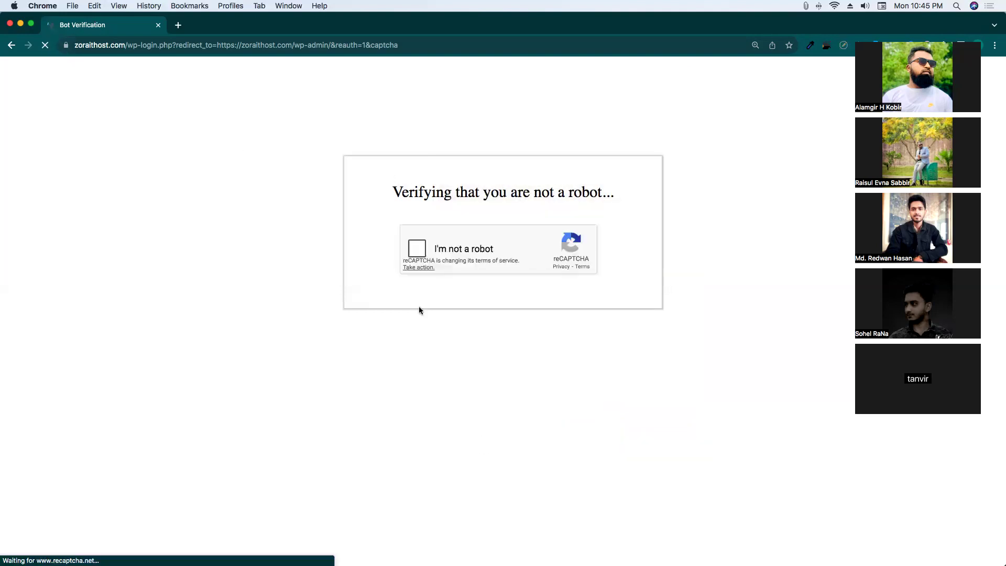
Tick 'I'm not a robot', mark every car tile including the newly loaded one, and verify.
click(421, 253)
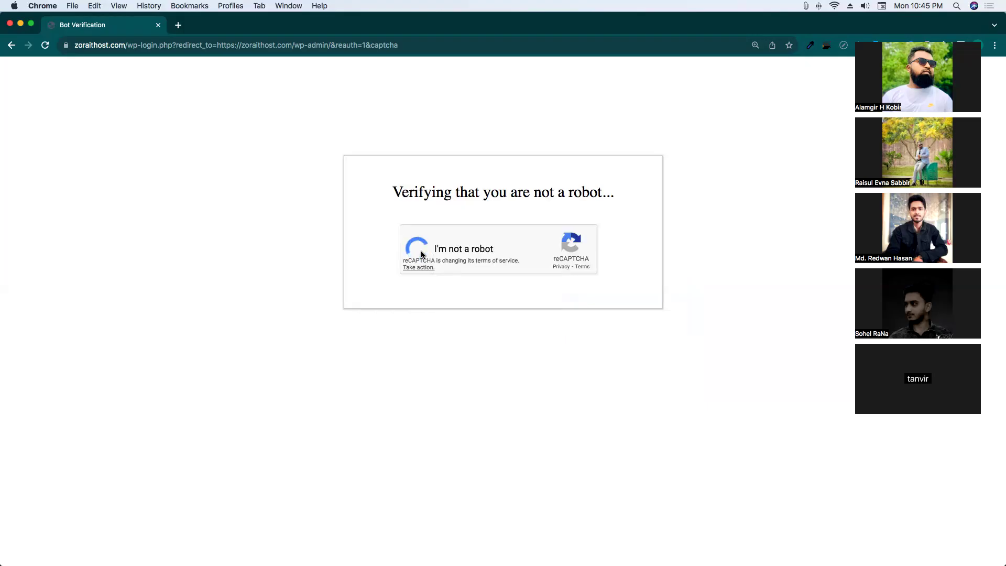
click(649, 183)
click(479, 368)
click(650, 374)
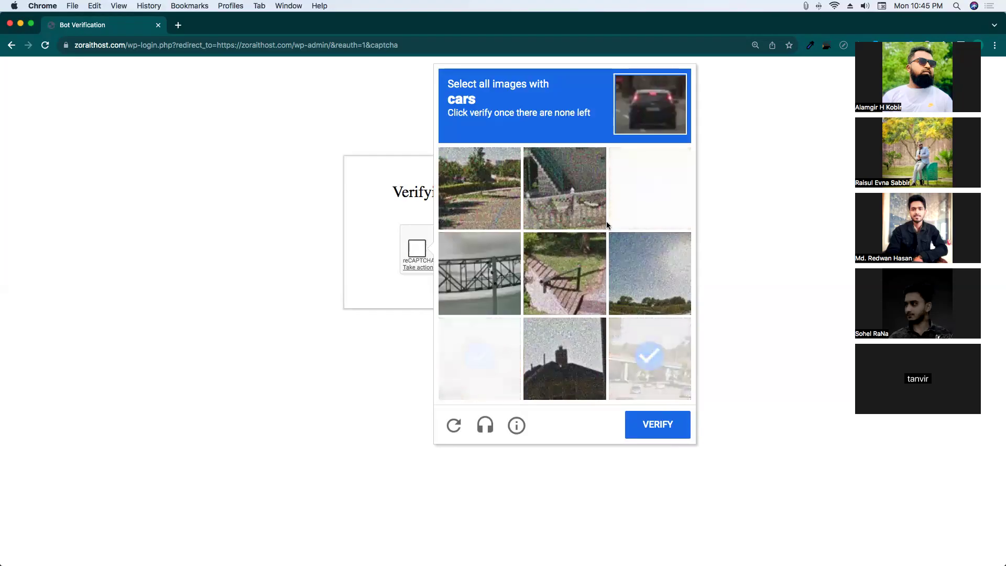
click(631, 185)
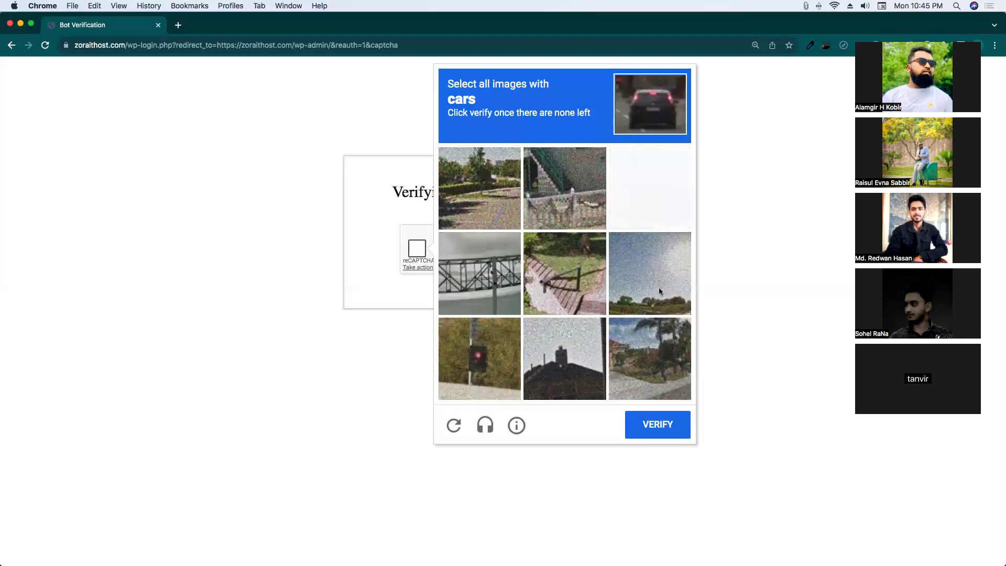
click(654, 423)
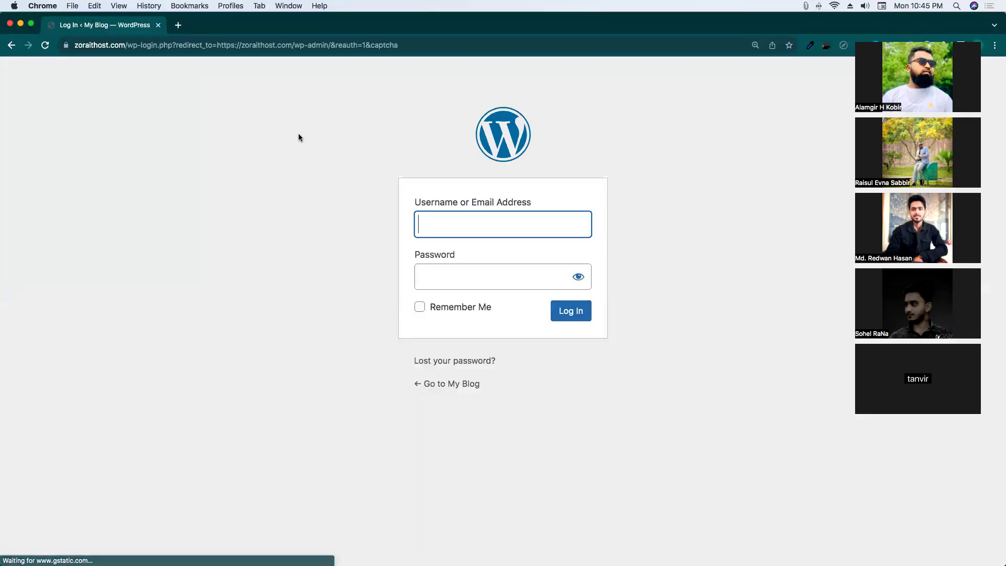
Log in with the admin username and the account password, then dismiss the save-password prompt.
click(460, 224)
text(admin)
key(Tab)
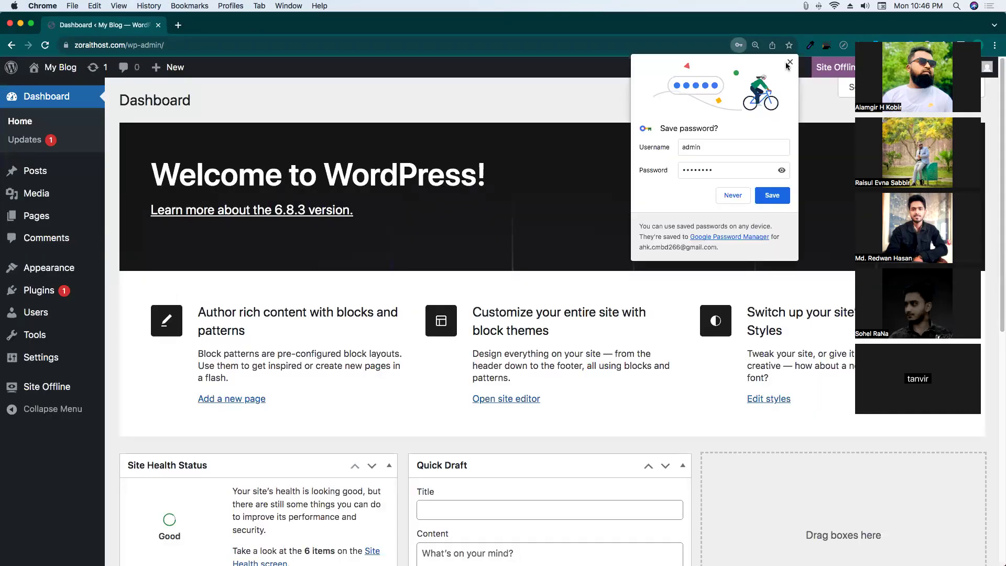
click(789, 63)
Open the live blog (My Blog) in a new browser tab.
scroll(440, 274, down, 3)
scroll(104, 159, up, 3)
mouse_move(68, 69)
right_click(63, 88)
click(97, 90)
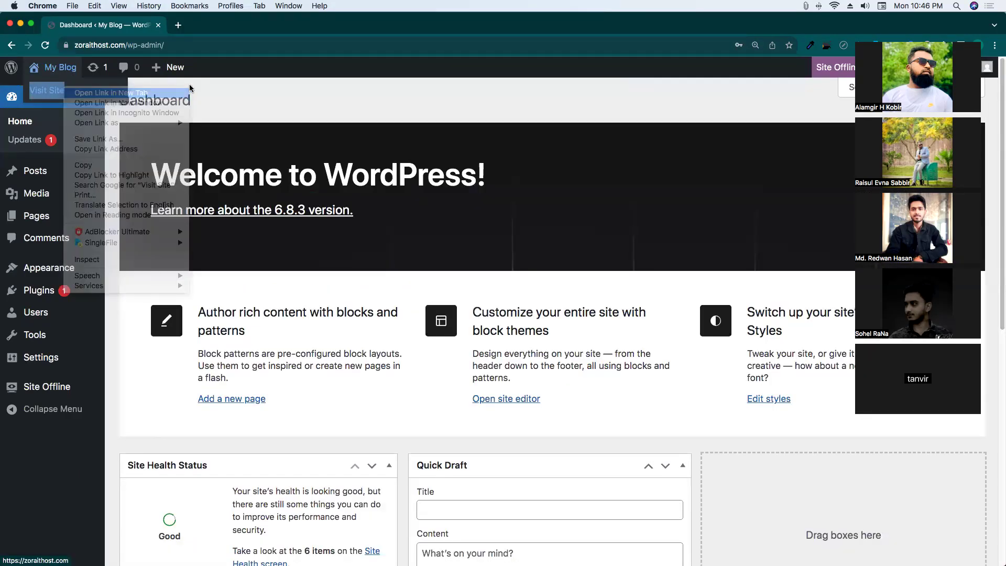
Disable Site Offline mode, save the settings, and go to the Add Plugins page.
click(839, 73)
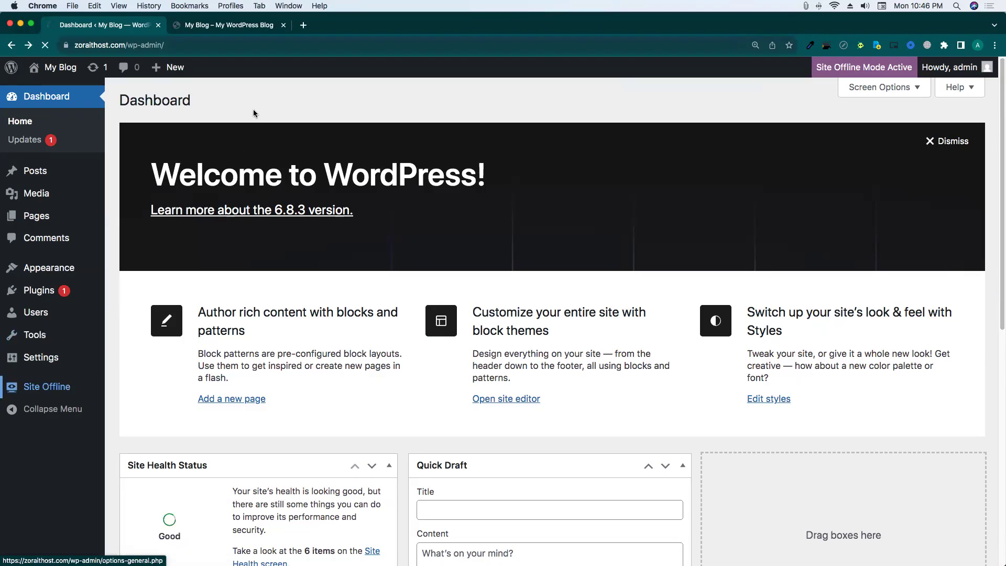
scroll(249, 354, down, 5)
scroll(248, 354, down, 2)
scroll(215, 446, down, 9)
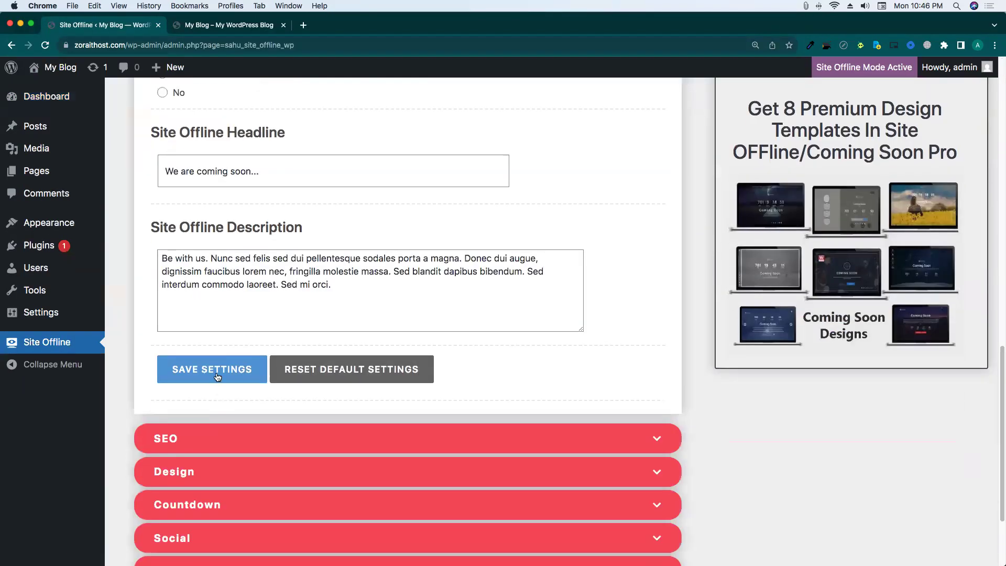
click(169, 376)
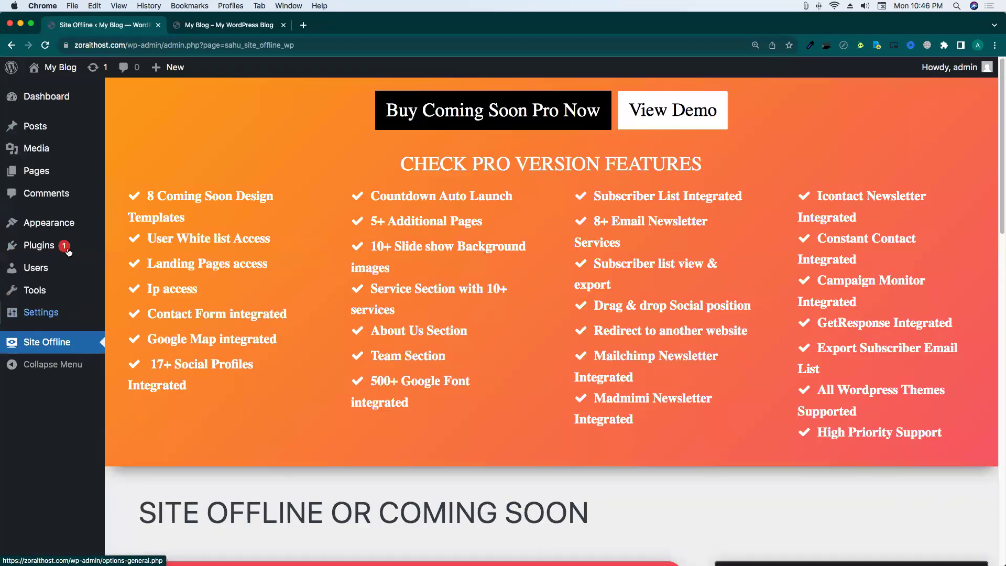
mouse_move(67, 250)
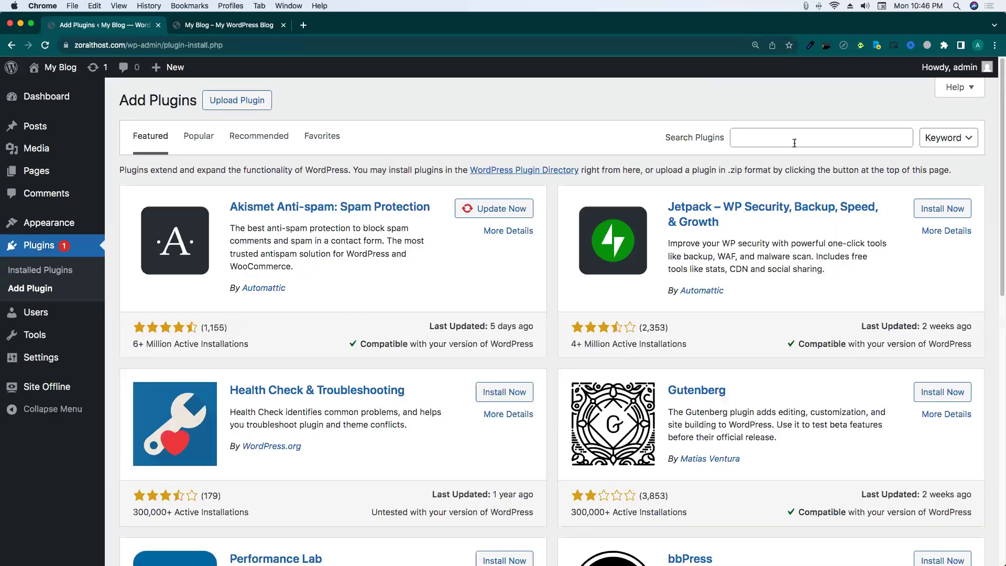
click(794, 139)
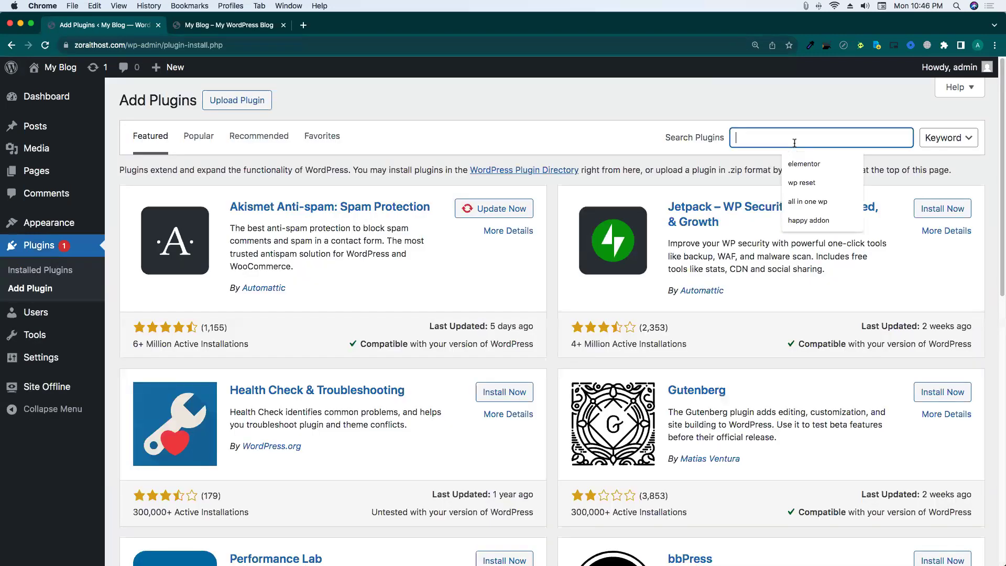
Install and activate Elementor Website Builder from the 'elementor' plugin search results.
click(811, 164)
click(207, 26)
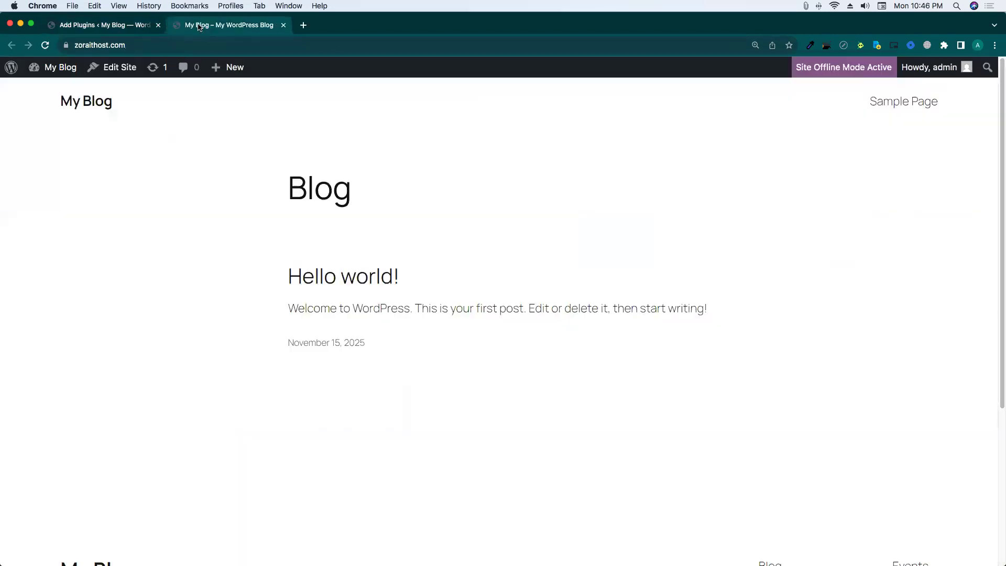
click(103, 33)
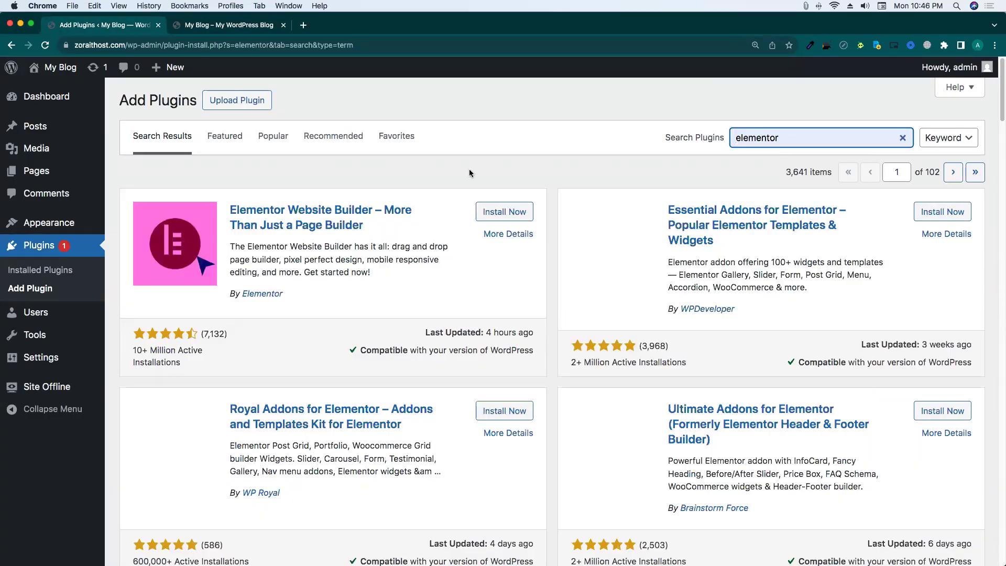
click(506, 214)
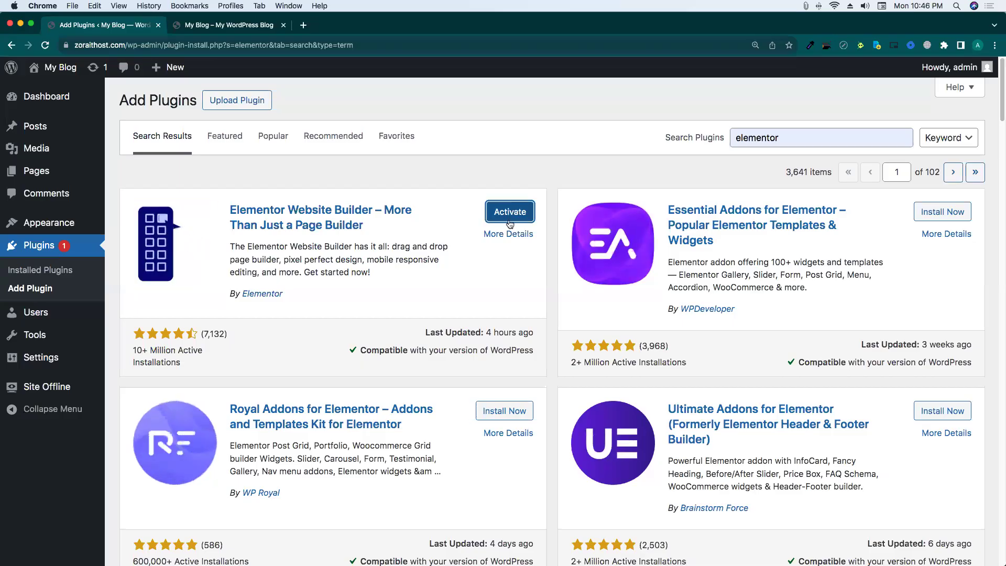
click(494, 212)
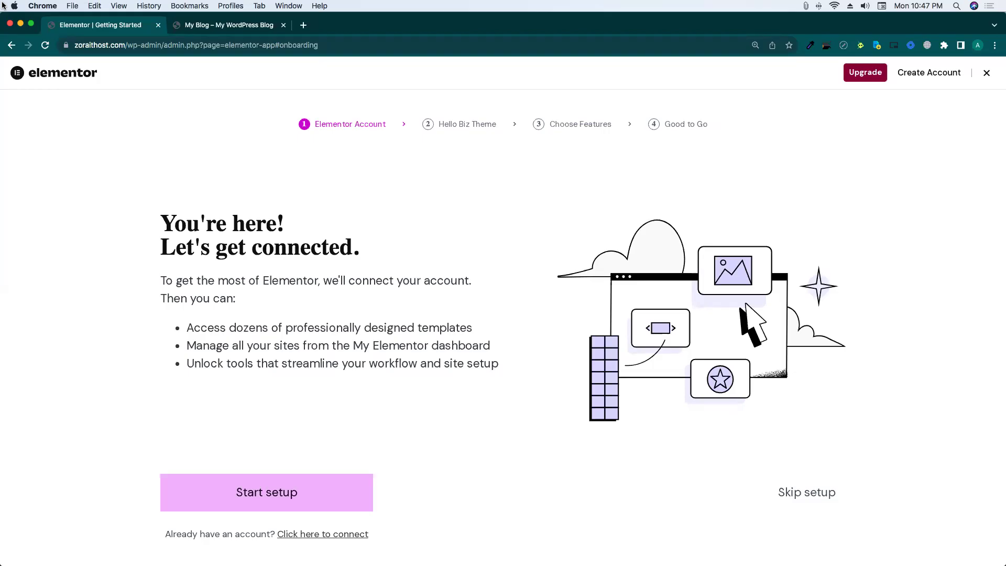
Exit the Elementor setup wizard and return to the WordPress Dashboard.
mouse_move(1004, 1)
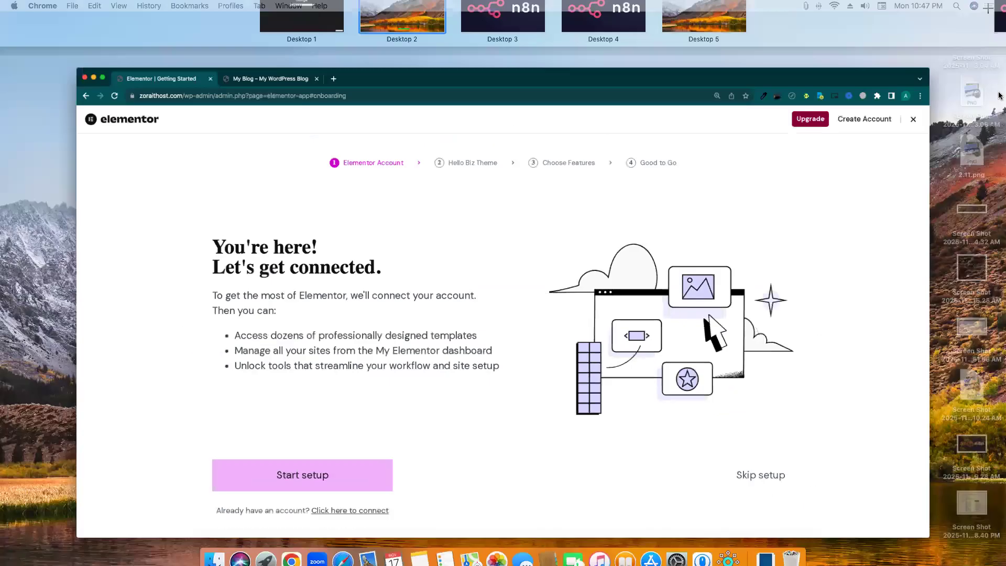
click(838, 205)
click(988, 73)
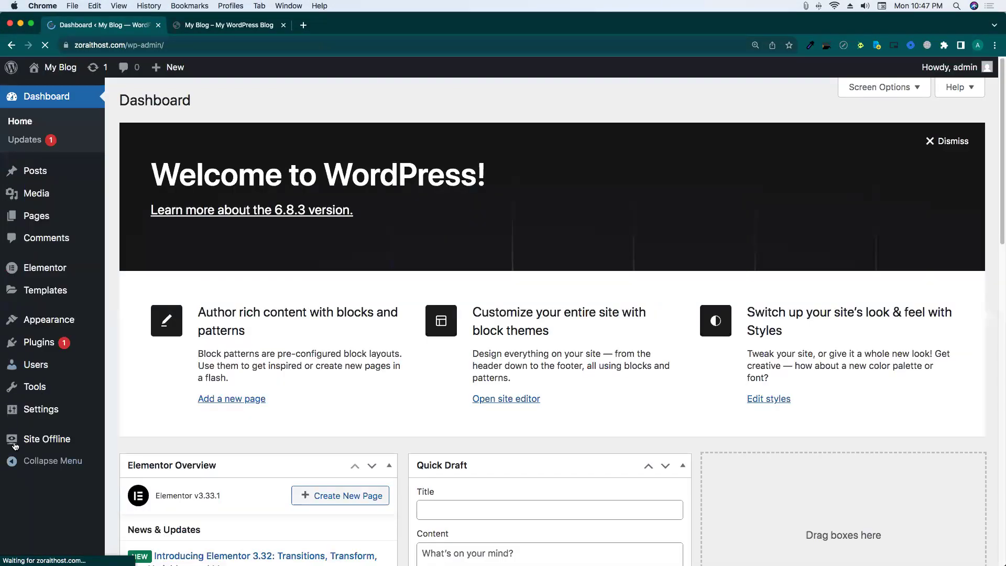
click(303, 25)
Search Google for 'ultimate member' and open the Ultimate Member pricing page.
text(ulti)
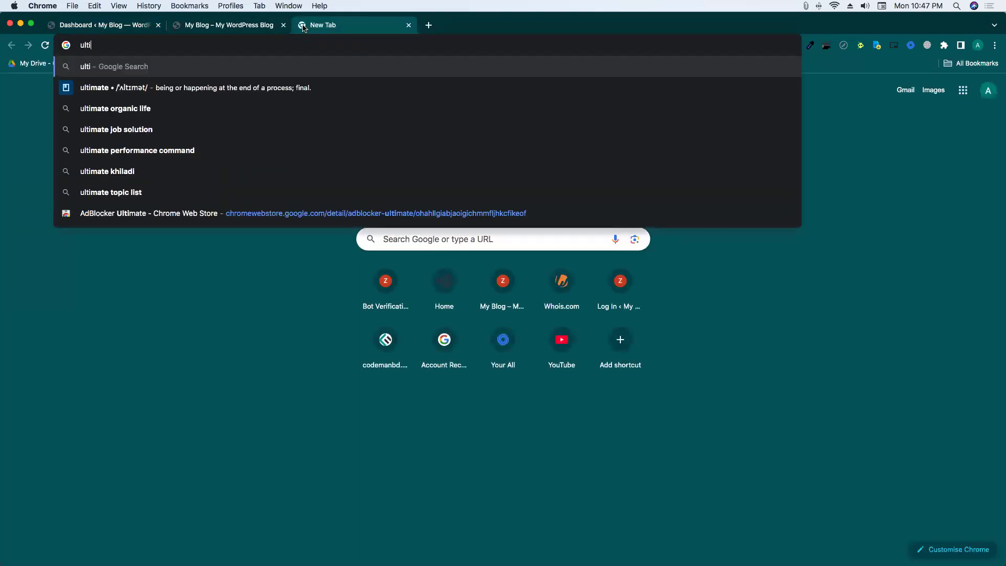
text(mate me)
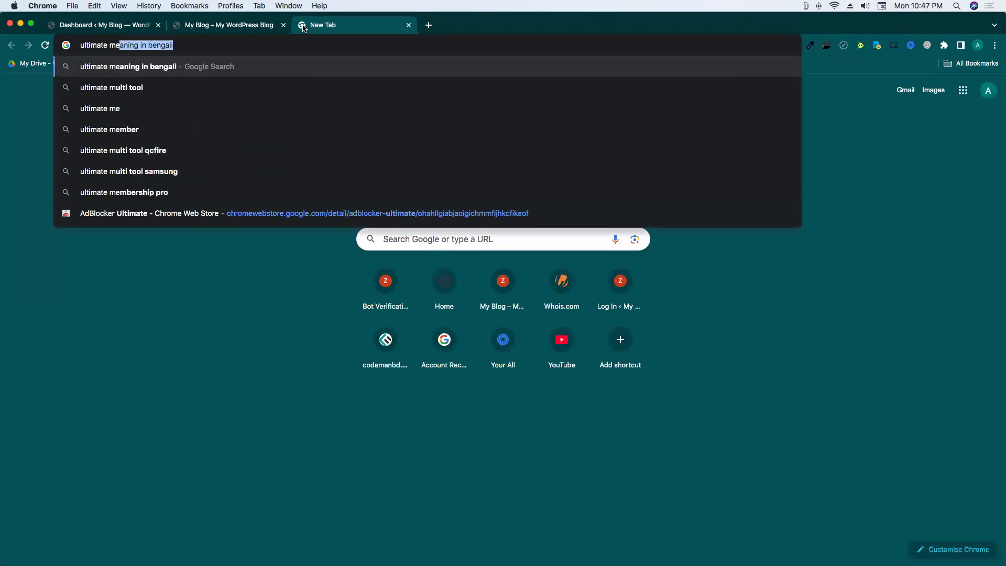
text(mber)
key(Return)
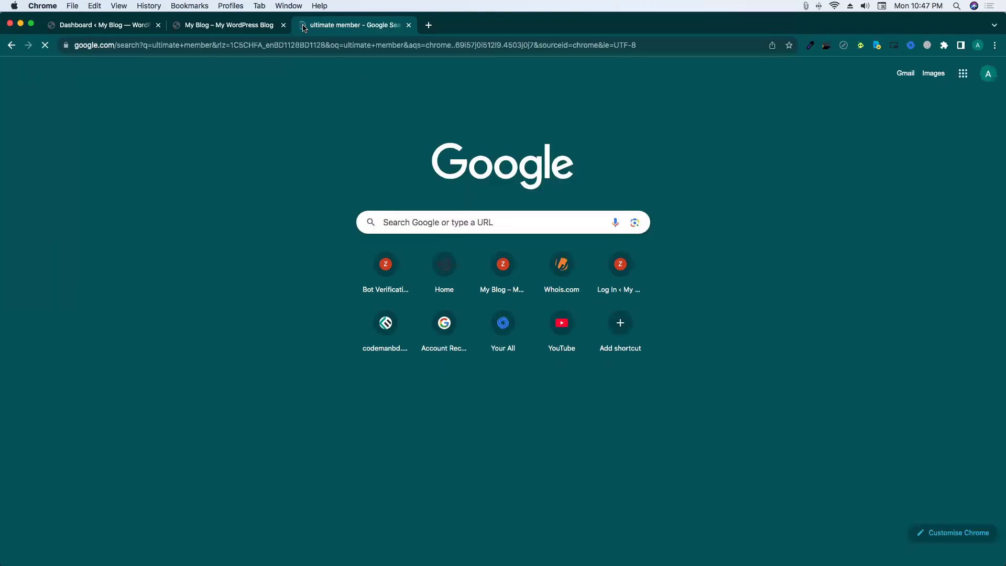
click(157, 176)
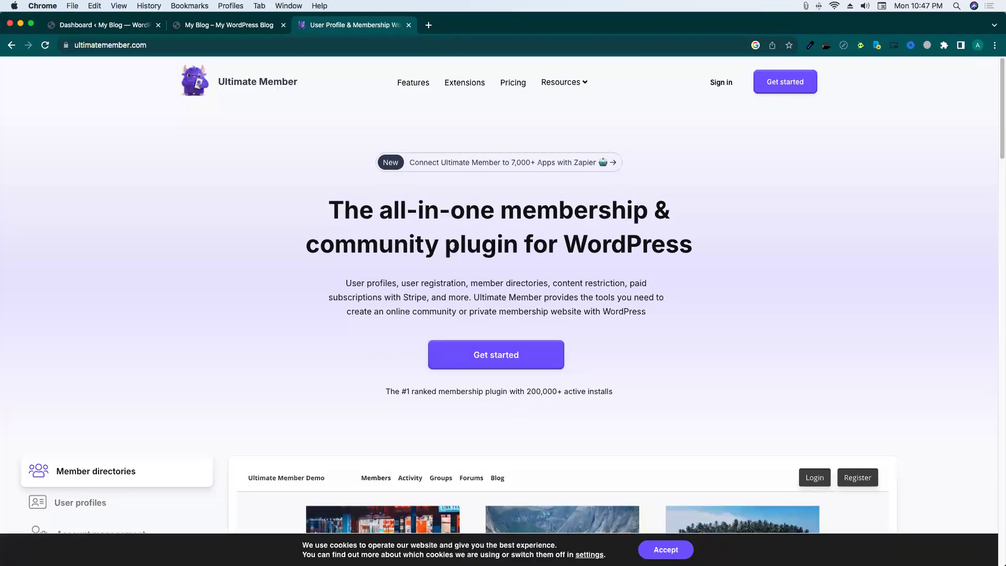
scroll(430, 283, down, 5)
scroll(334, 298, down, 15)
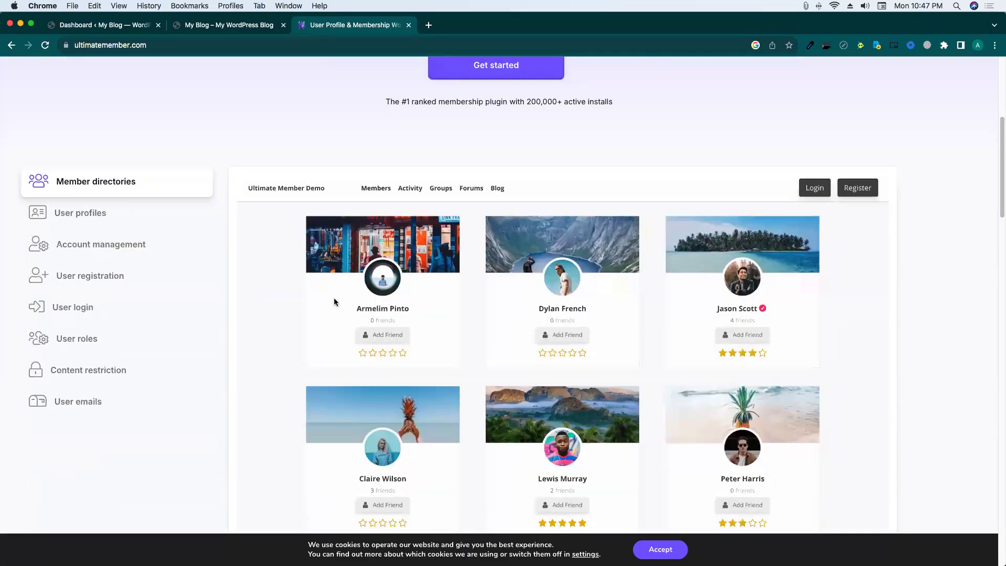
scroll(334, 297, down, 20)
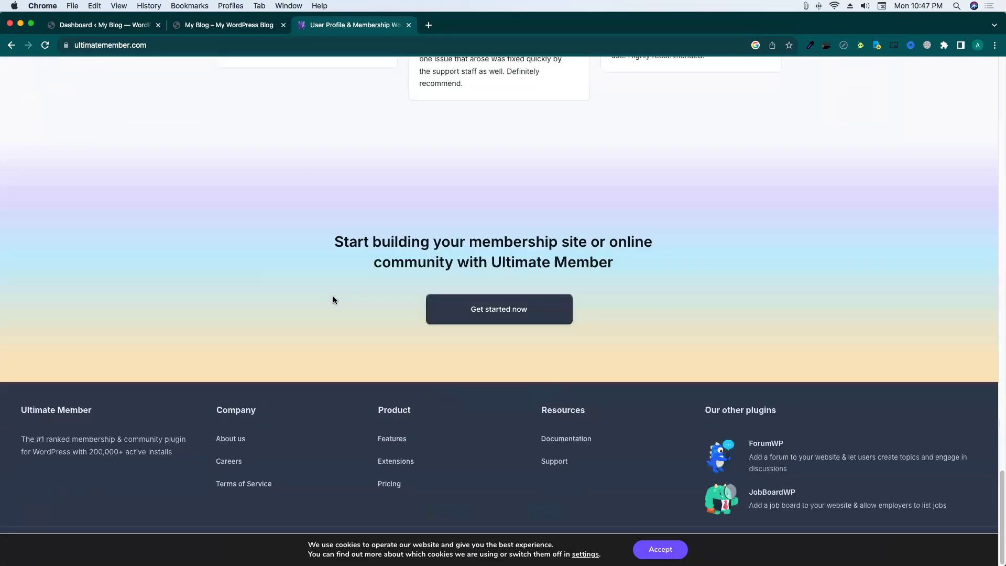
scroll(332, 295, up, 10)
scroll(333, 298, up, 20)
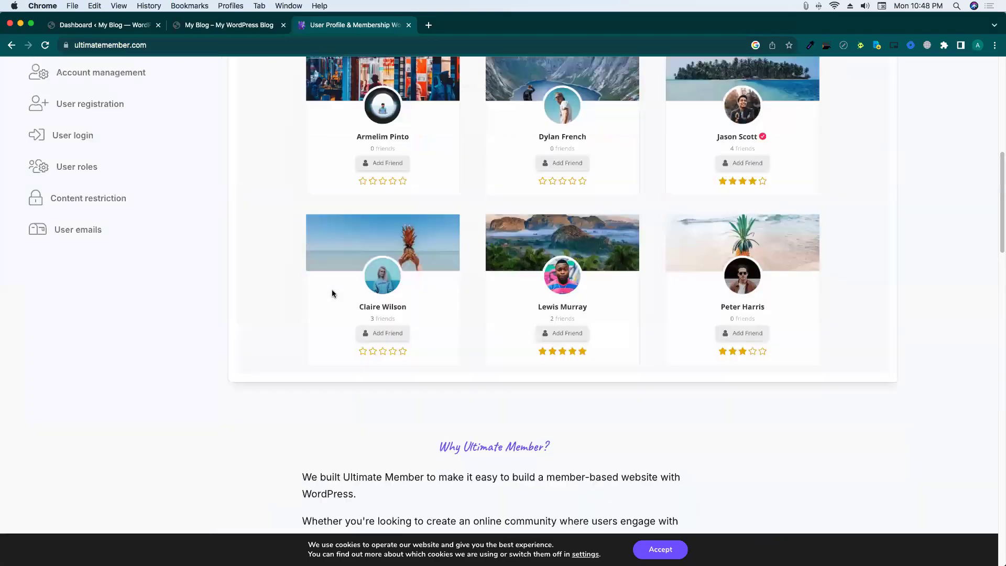
click(513, 83)
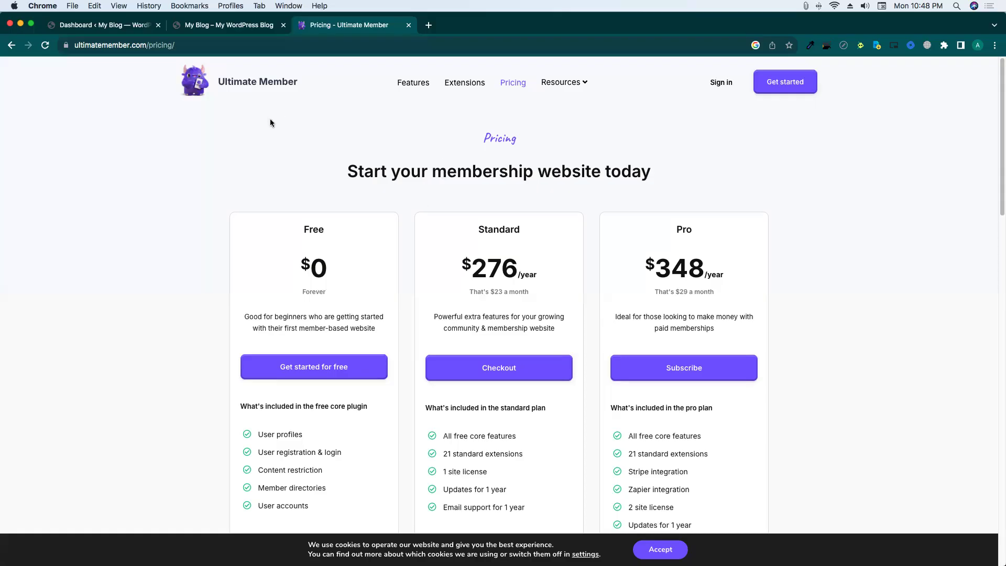
Copy 'ultimatemember' from the address bar and switch back to the WordPress Dashboard tab.
double_click(107, 45)
right_click(107, 45)
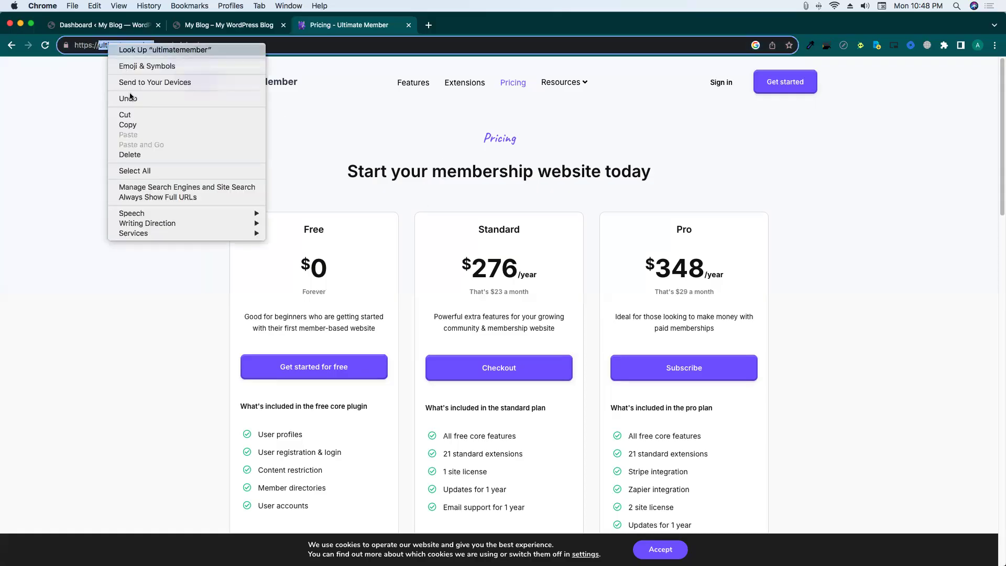
click(130, 125)
double_click(116, 45)
right_click(116, 45)
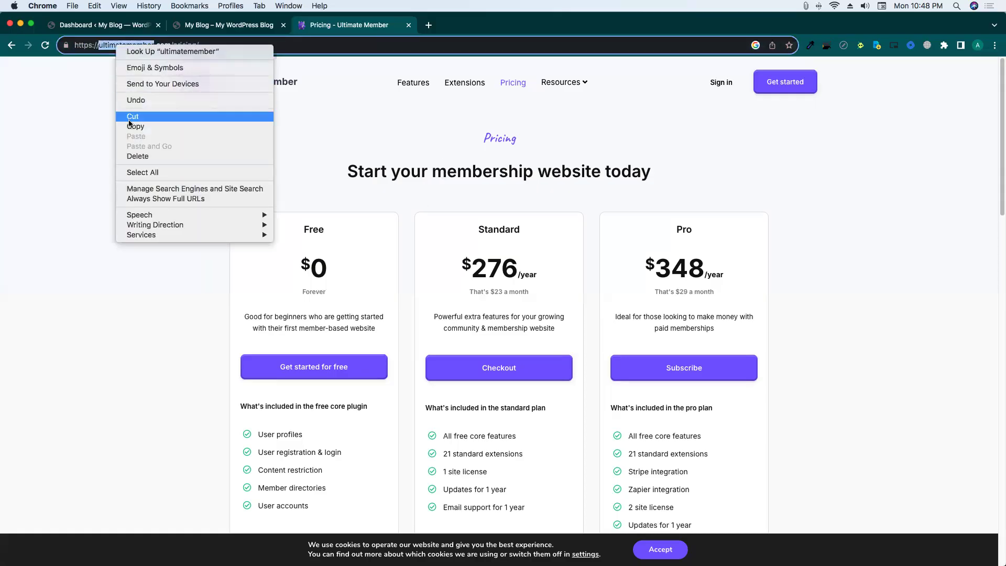
click(132, 126)
click(101, 25)
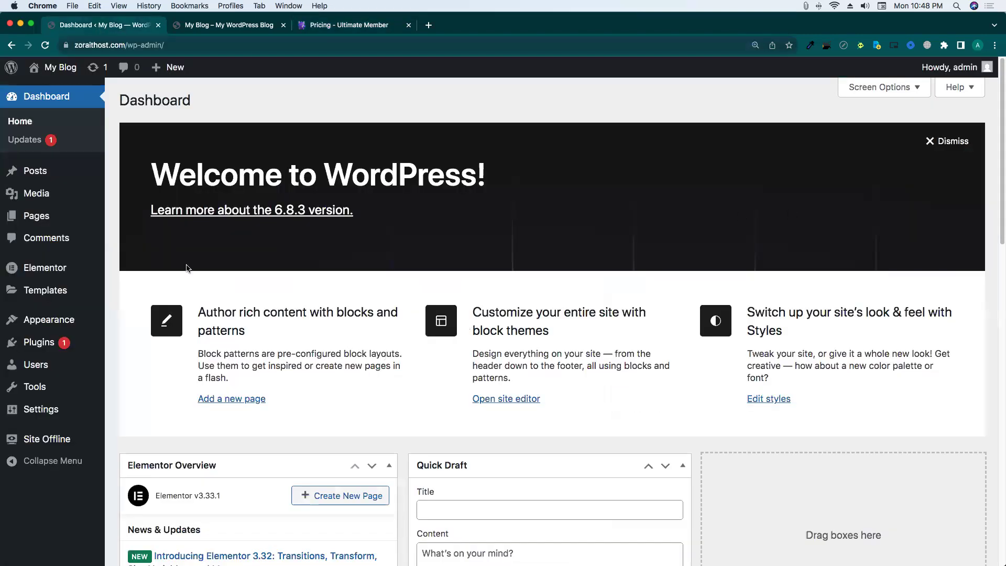
On Add Plugins, paste 'ultimatemember' into the plugin search.
click(126, 362)
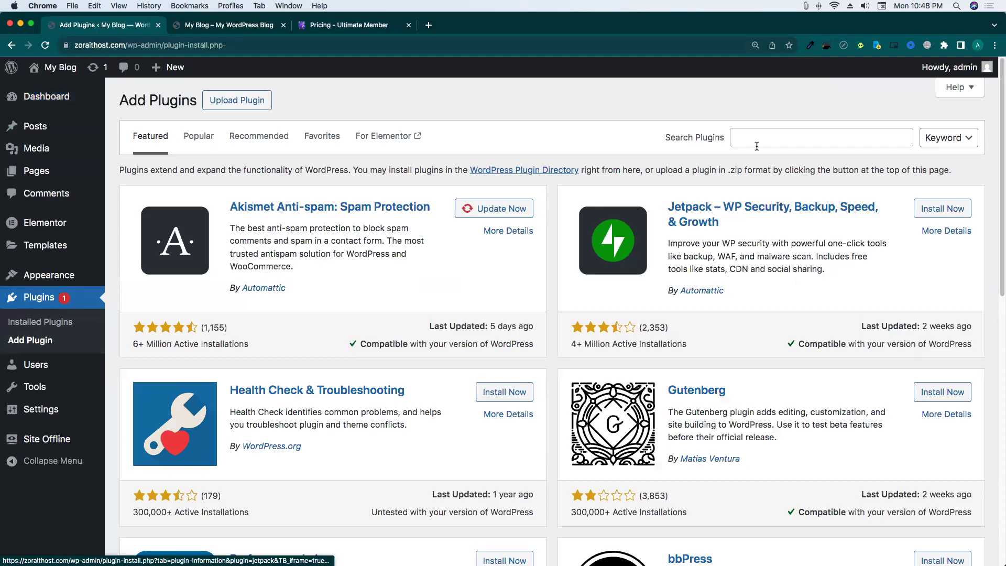
right_click(757, 146)
click(787, 210)
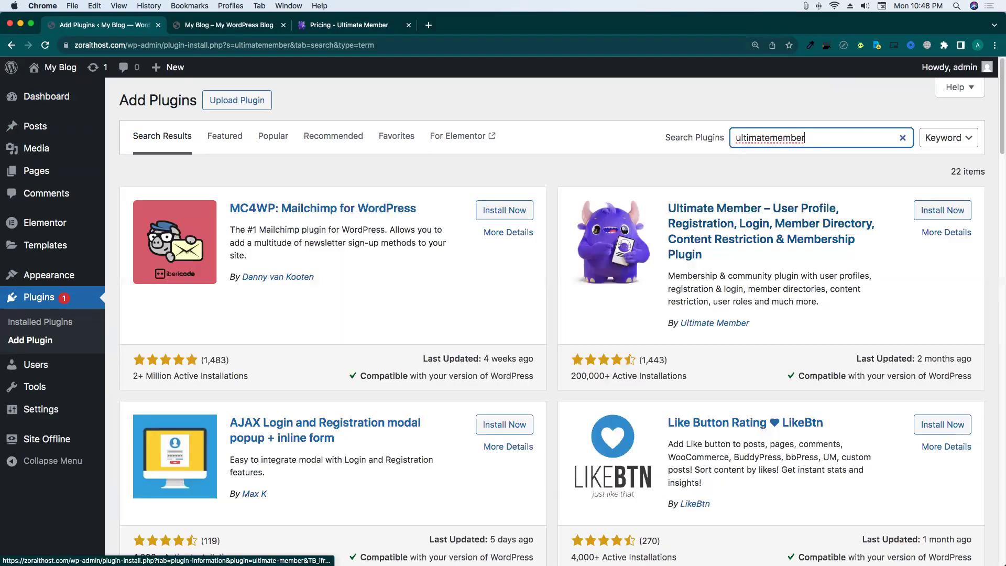
right_click(798, 214)
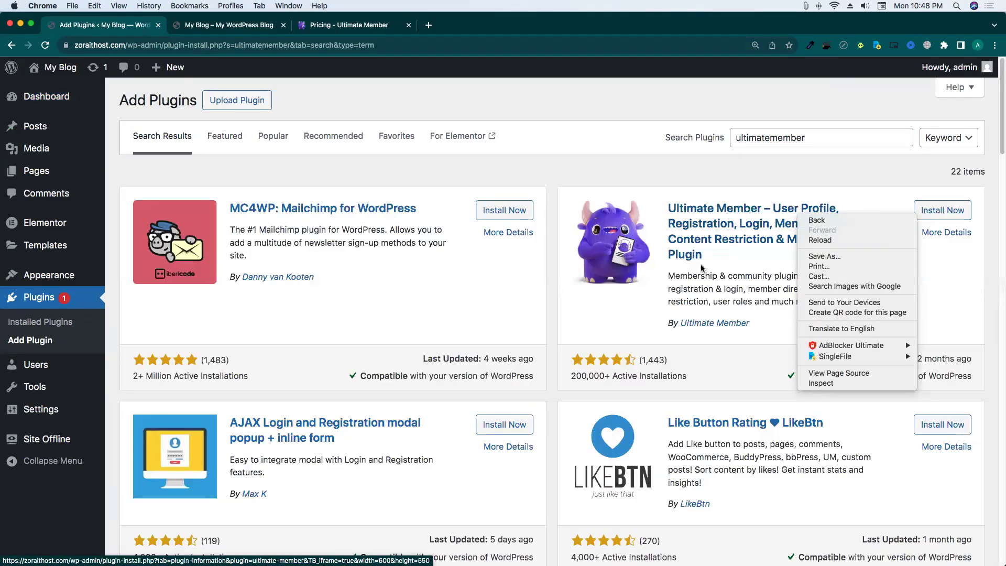
key(Escape)
Install and activate the Ultimate Member plugin, then read its page-setup notice.
click(942, 210)
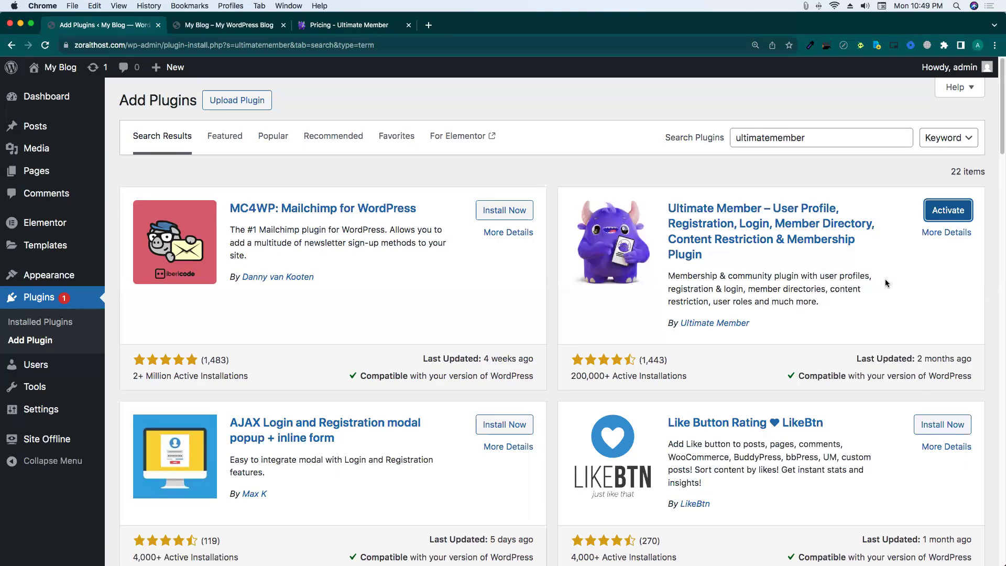
click(938, 212)
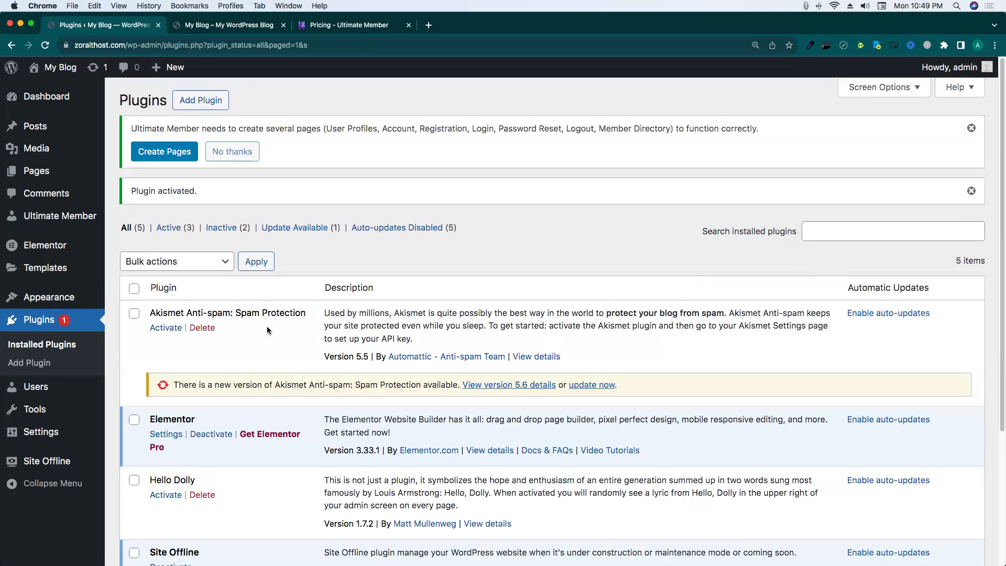
drag(131, 129, 790, 134)
click(632, 153)
triple_click(321, 129)
click(383, 132)
From Appearance > Themes > Add Theme, install and activate Hello Elementor.
mouse_move(73, 304)
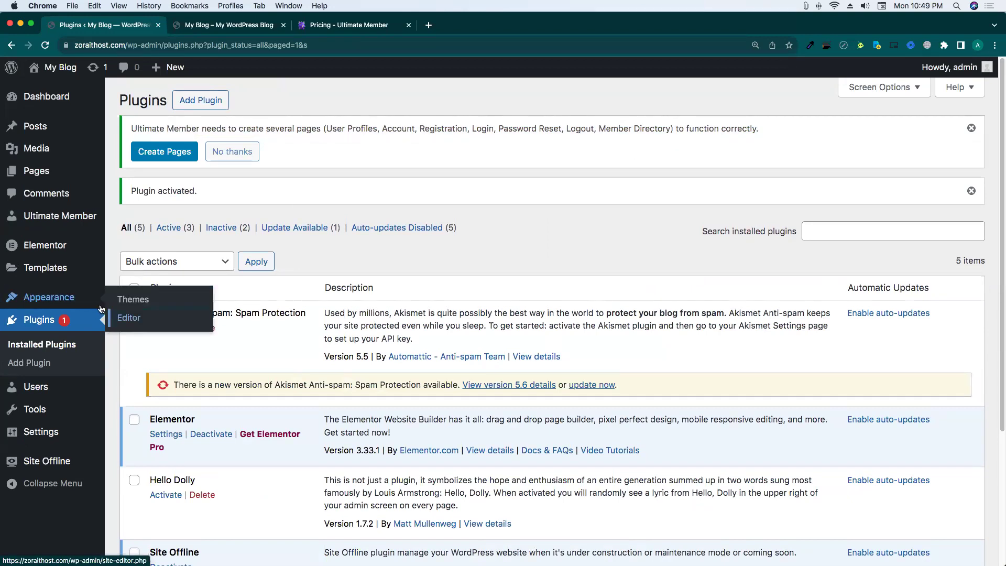
click(73, 304)
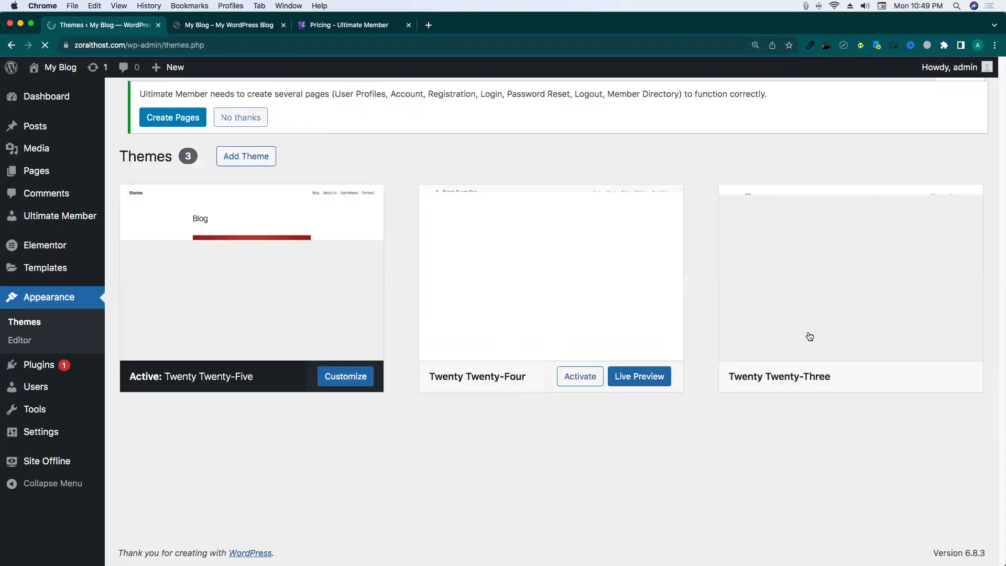
click(230, 110)
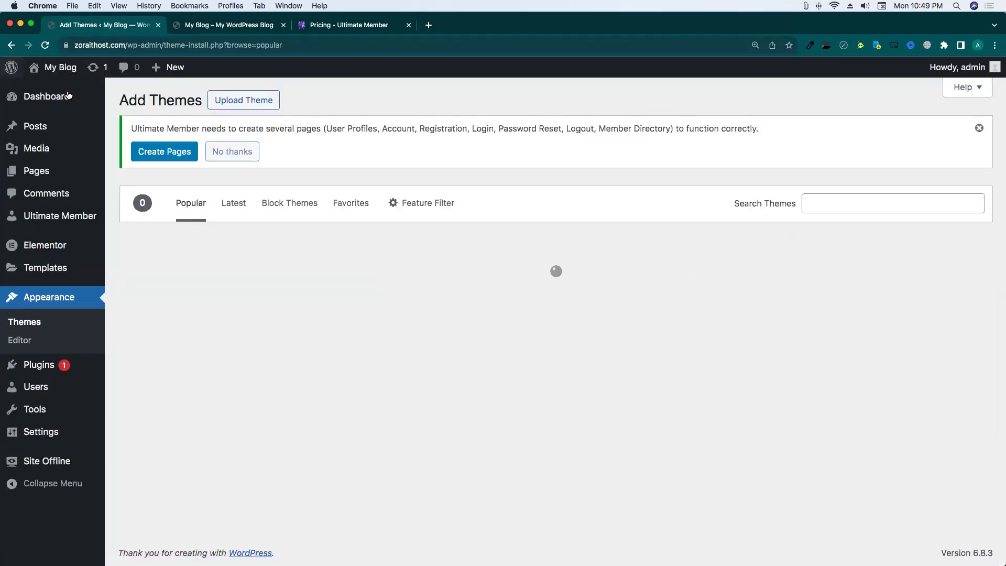
click(602, 430)
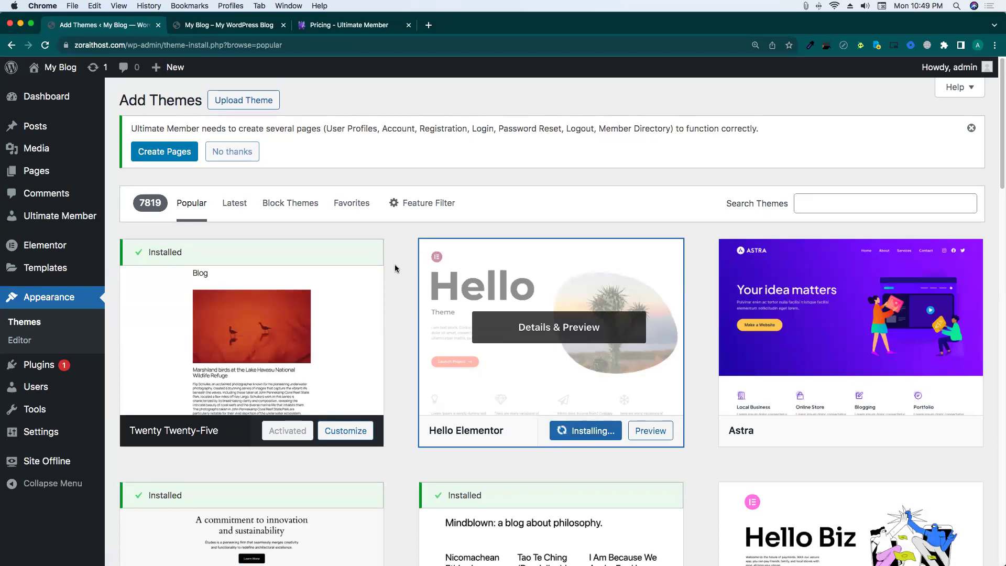
click(580, 431)
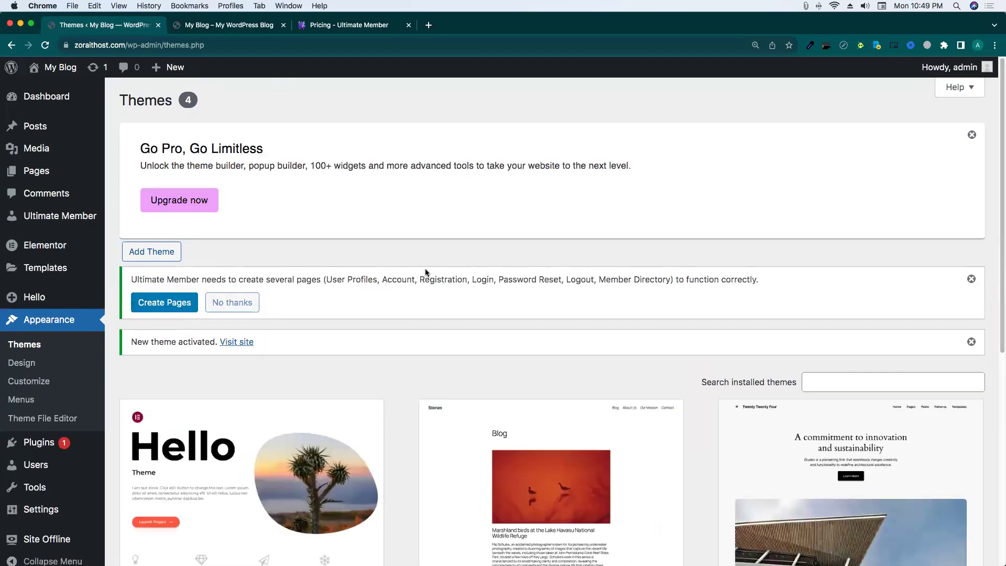
scroll(203, 309, down, 2)
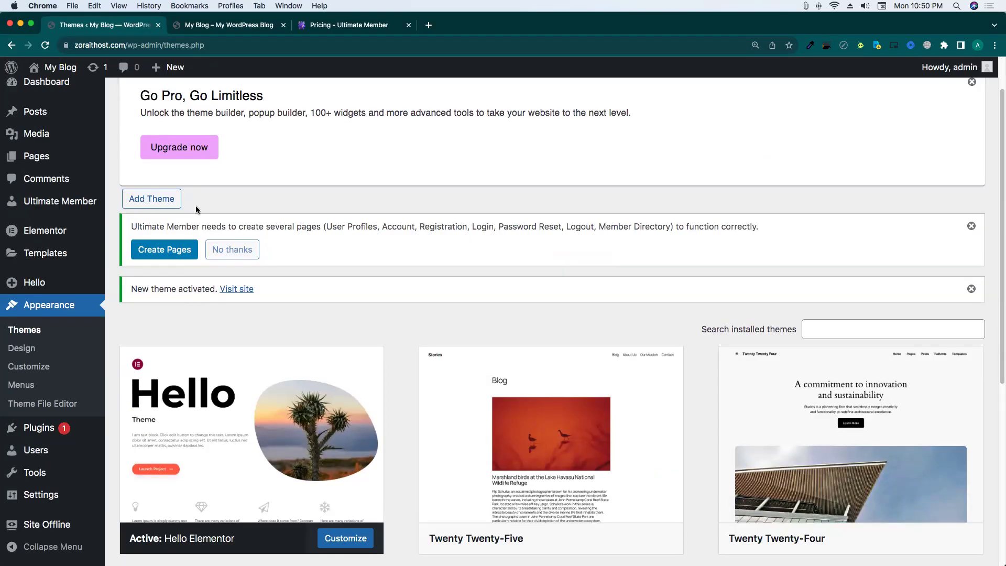
scroll(203, 310, down, 1)
scroll(289, 210, up, 2)
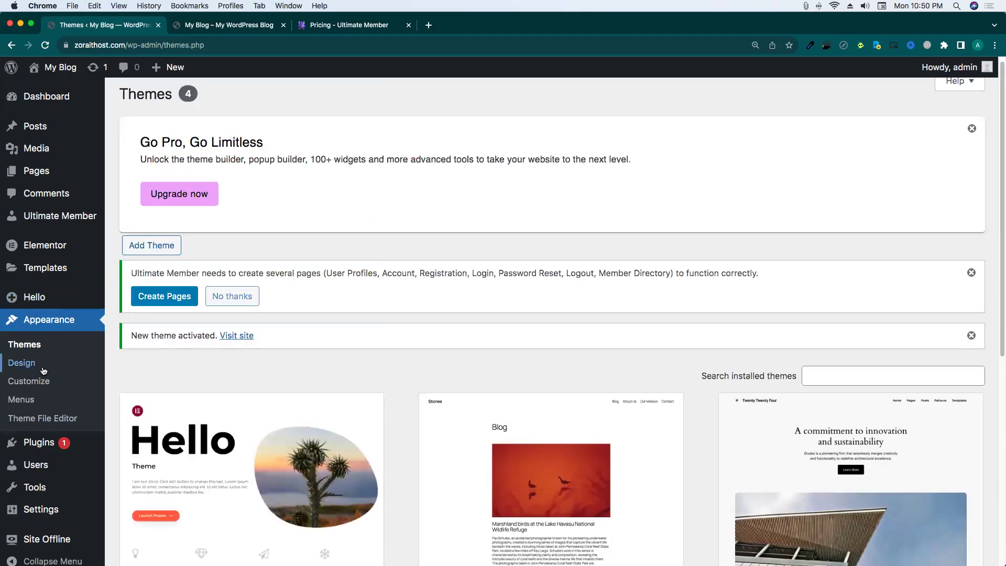
Create a new navigation menu named 'UM menu' in Appearance > Menus.
click(23, 399)
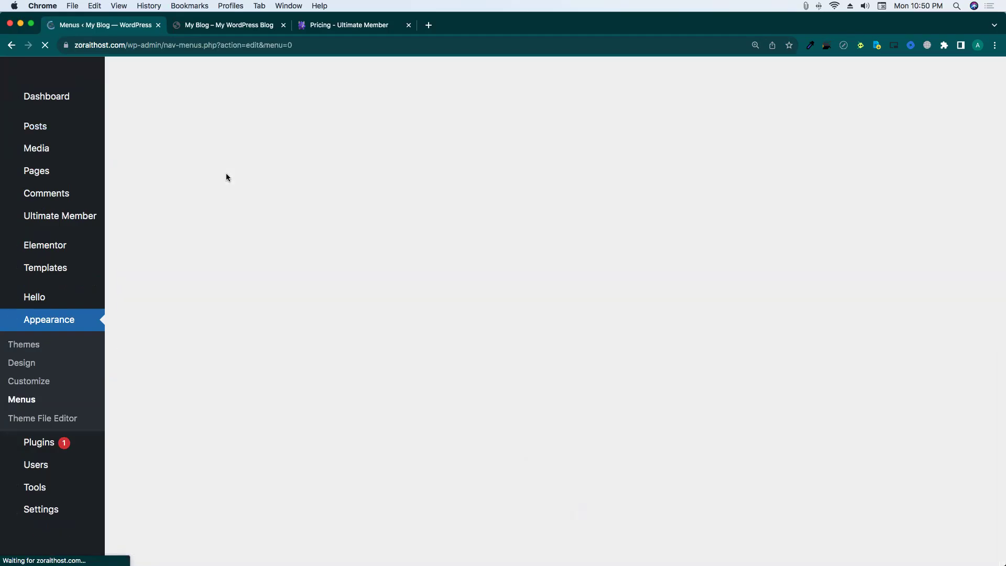
scroll(315, 296, down, 1)
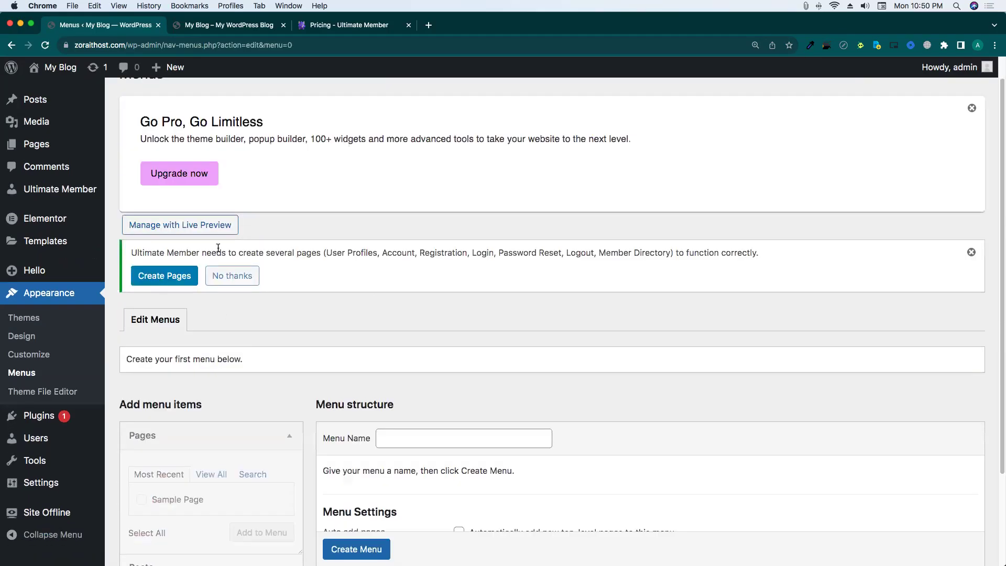
scroll(218, 248, down, 4)
click(433, 324)
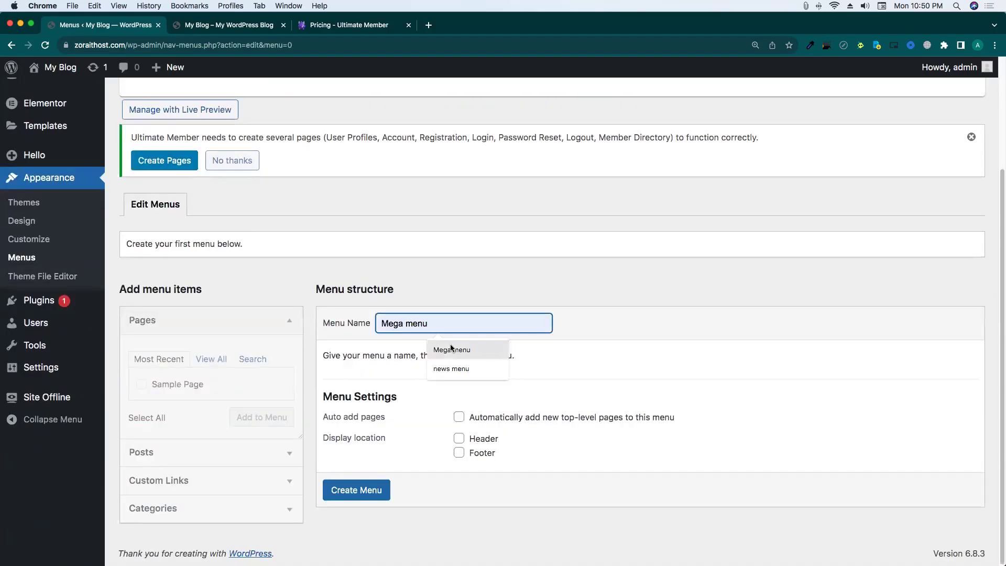
click(450, 370)
double_click(385, 323)
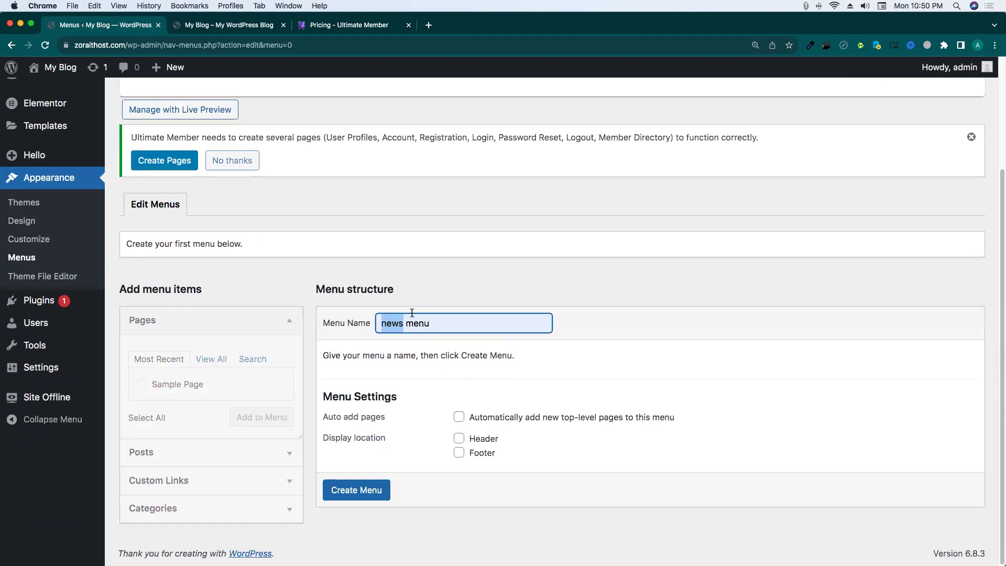
text(UM)
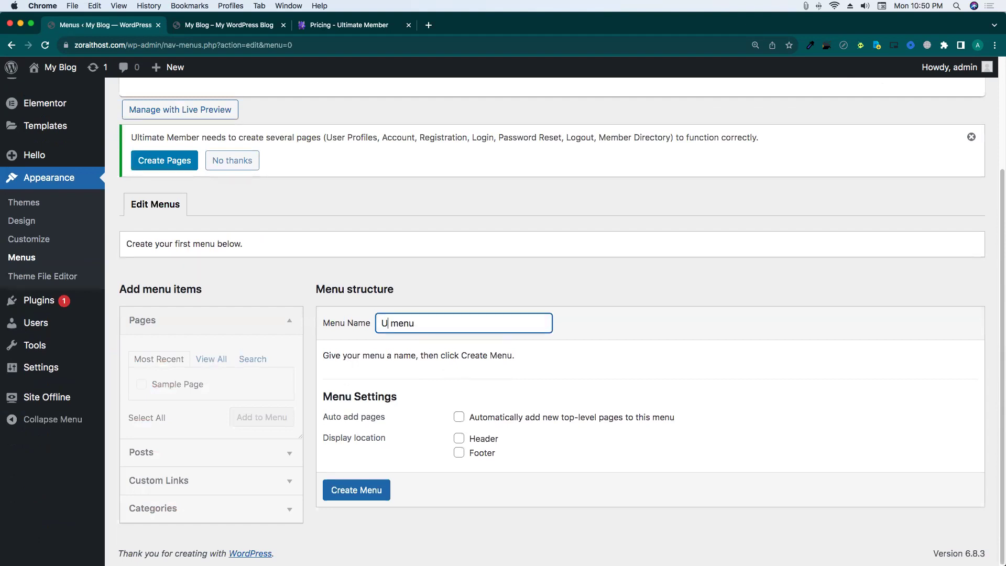
click(357, 491)
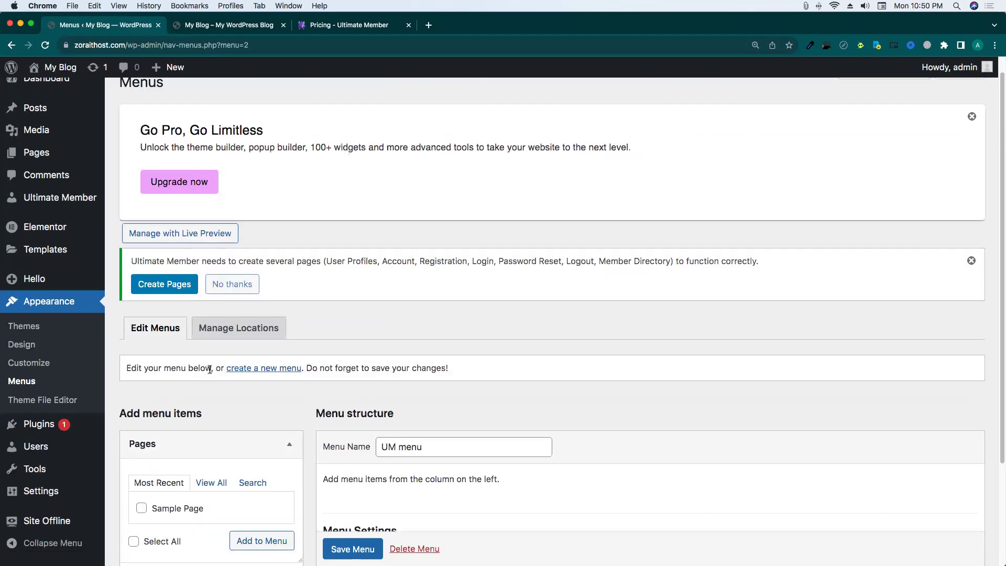
Show all pages in the menu editor, then start a new page via Pages > Add Page.
click(210, 483)
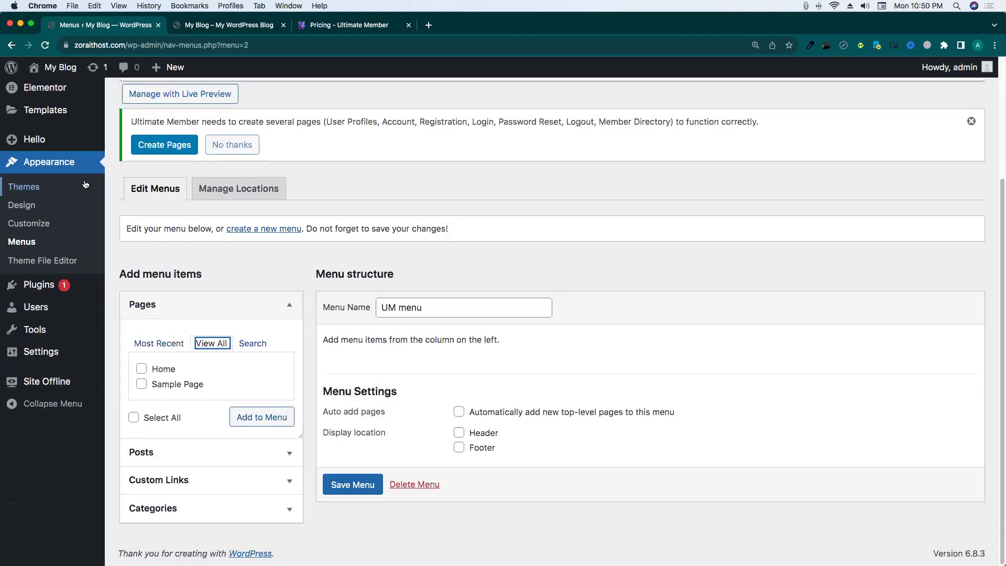
scroll(86, 184, up, 5)
mouse_move(55, 175)
super+click(129, 198)
super+click(128, 198)
super+click(128, 198)
click(191, 26)
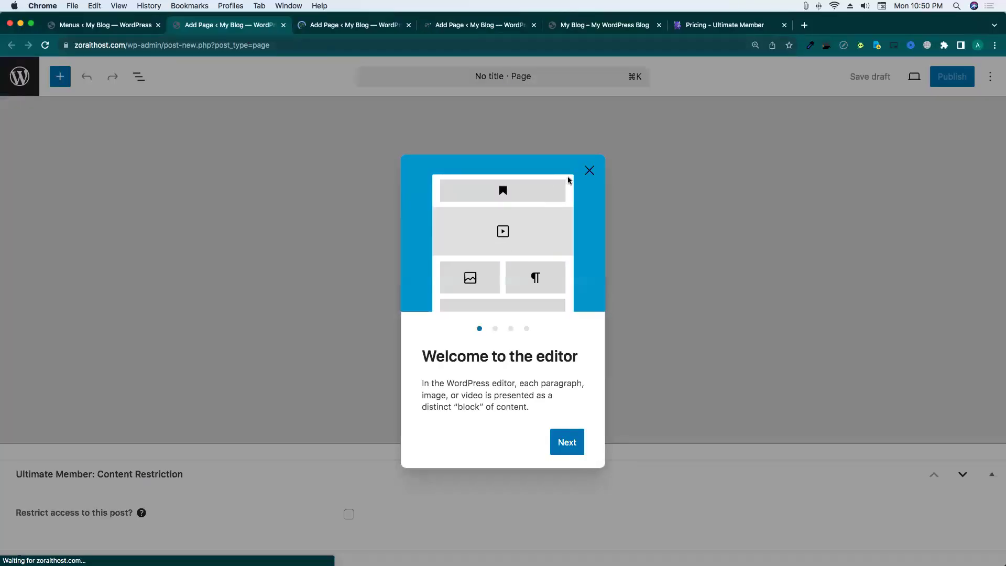
Title the three new pages Home, About Us and Contact Us.
click(587, 171)
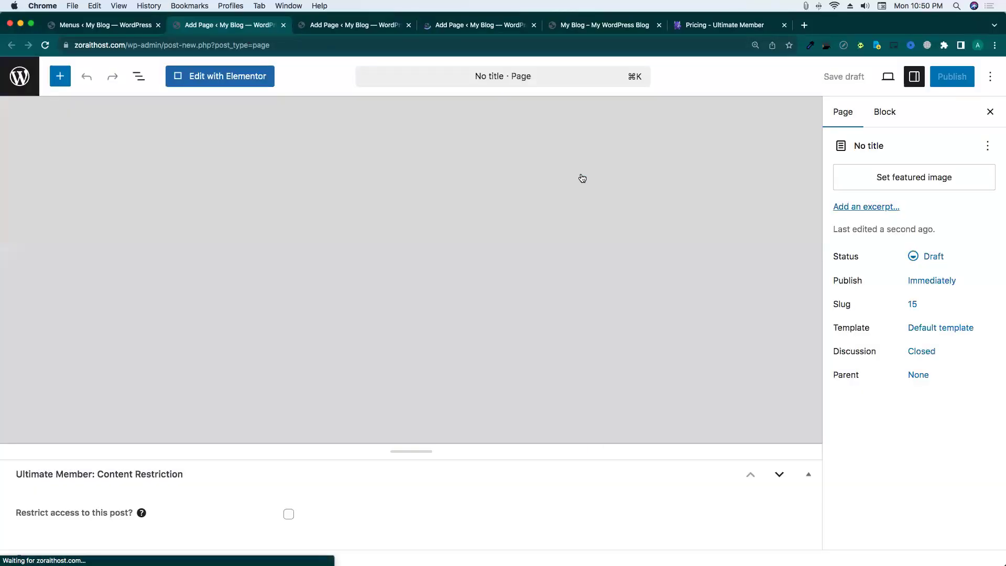
click(340, 24)
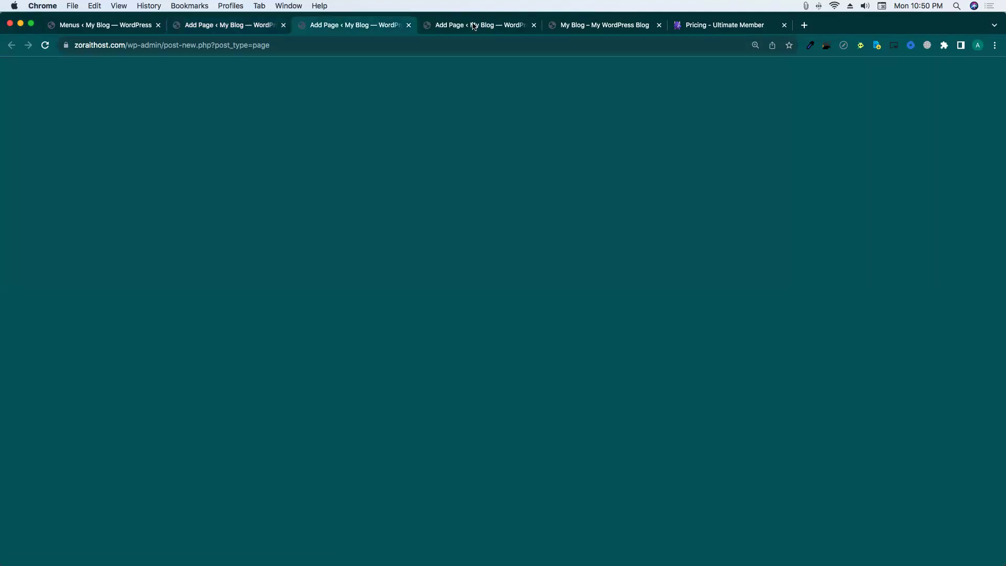
click(197, 29)
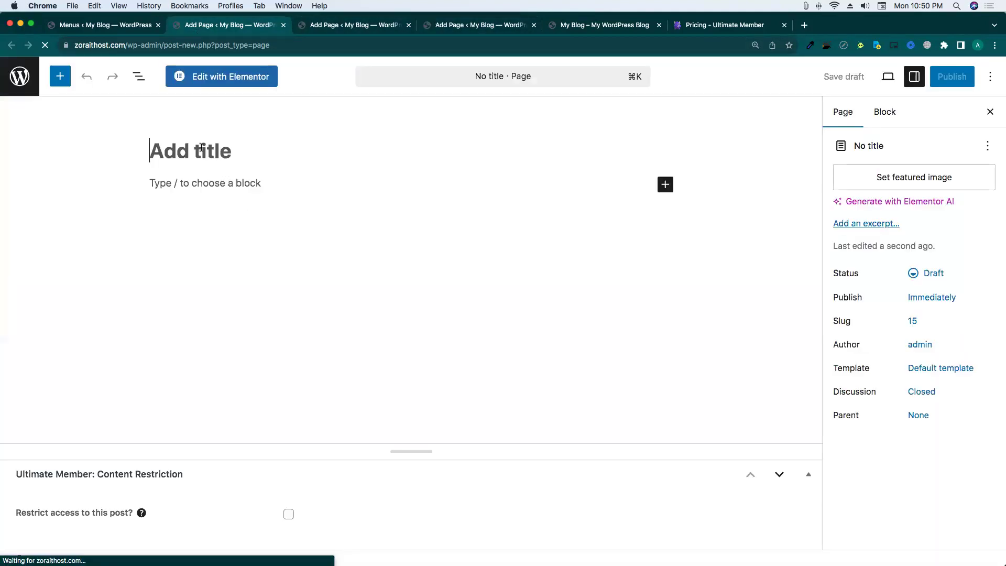
text(Home)
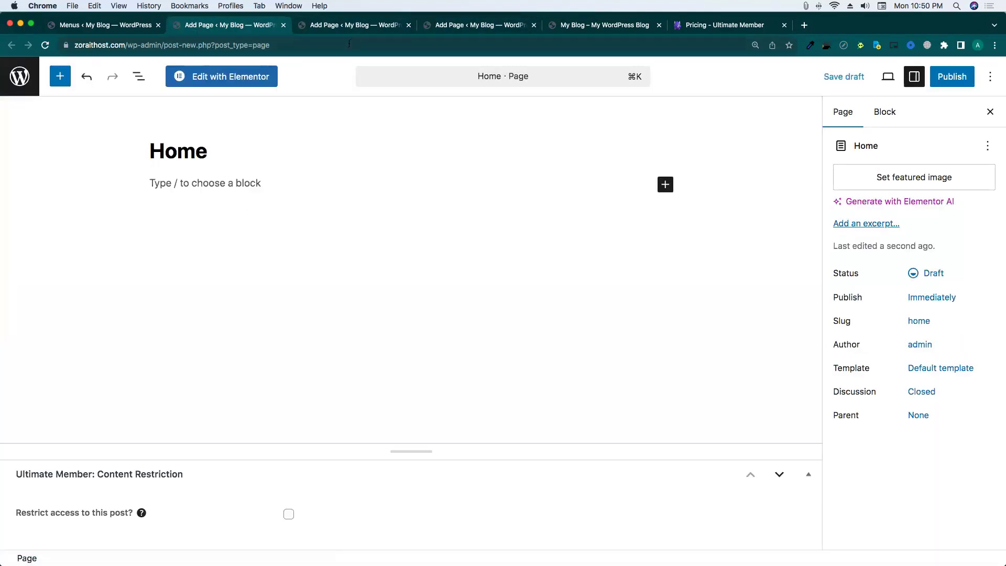
click(342, 26)
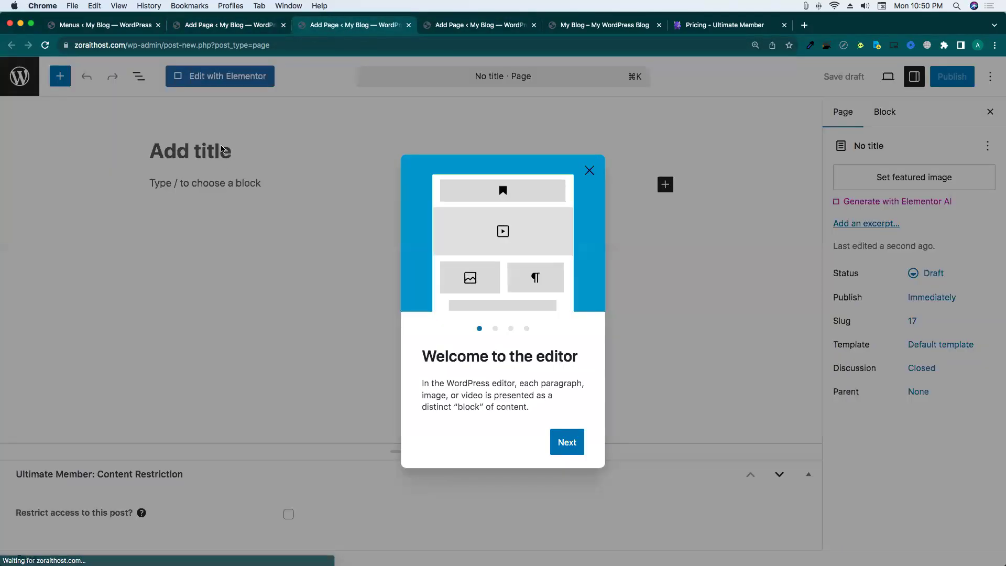
click(225, 155)
text(About)
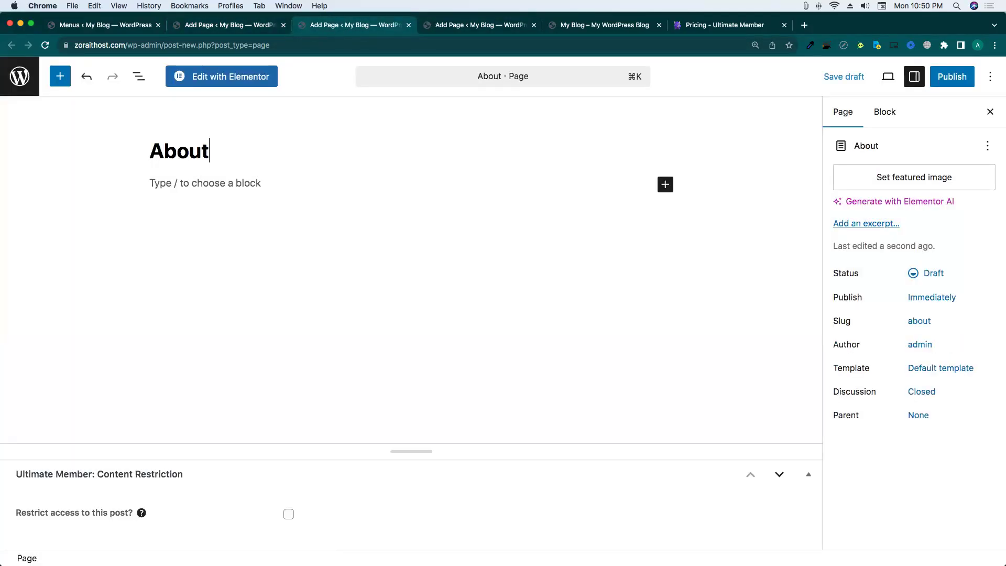
text( Us)
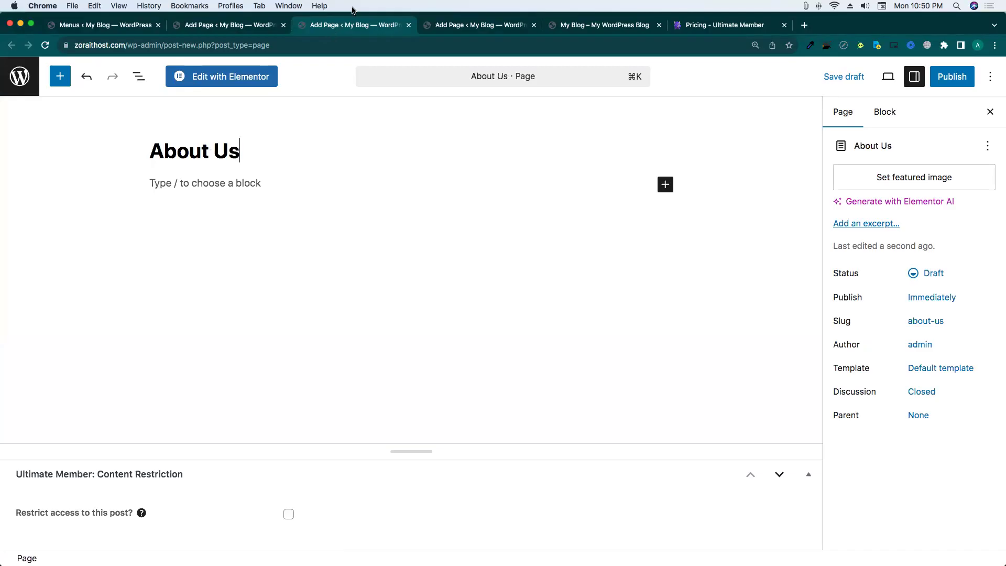
click(431, 30)
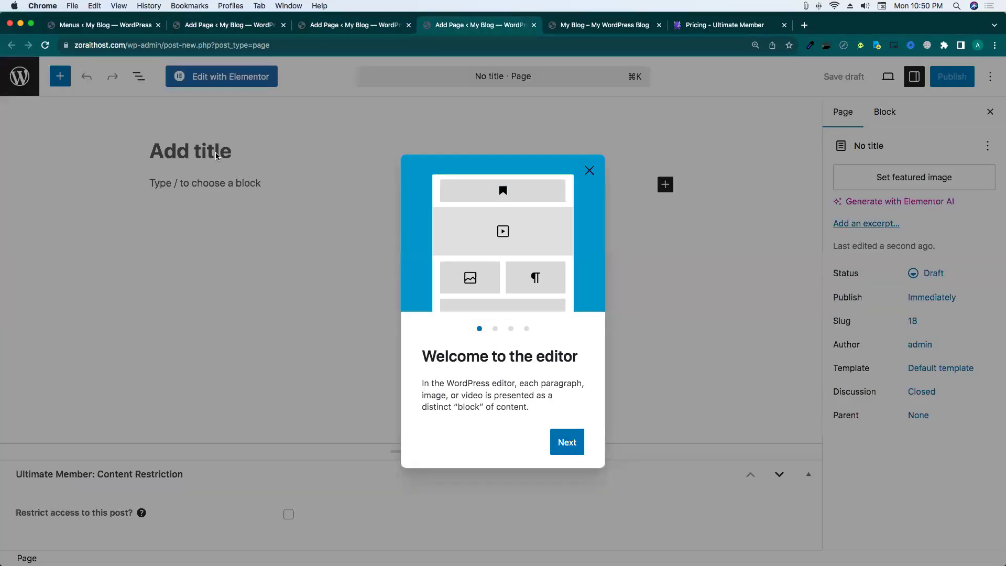
click(212, 152)
text(Co)
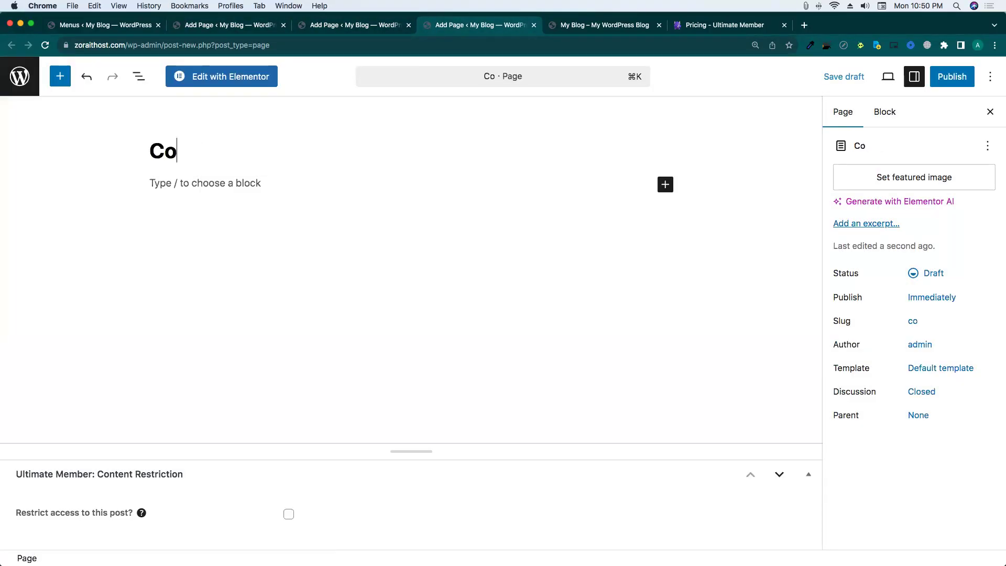
text(ntact)
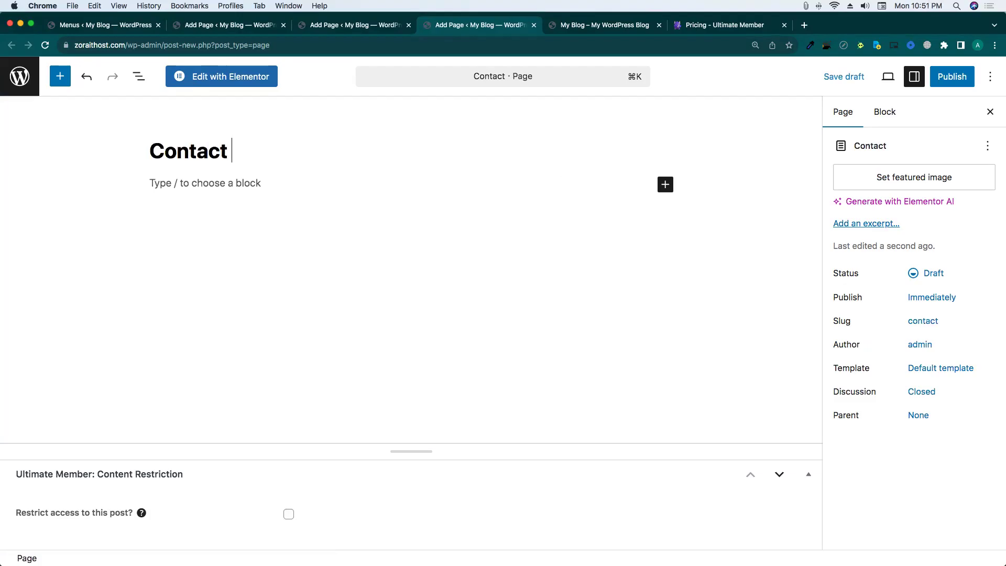
text( Us)
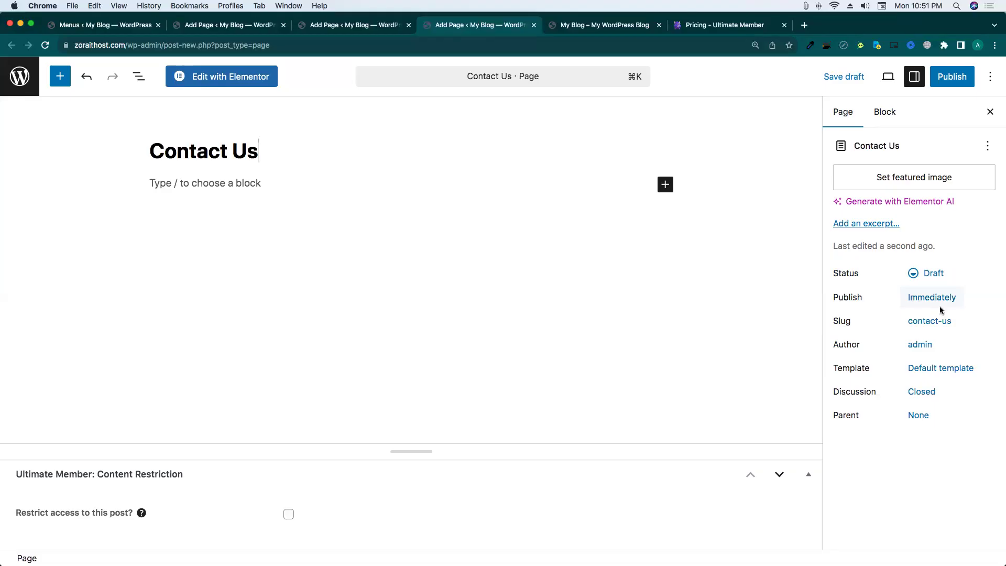
Publish the Contact Us, About Us and Home pages and return to the pages list.
click(947, 87)
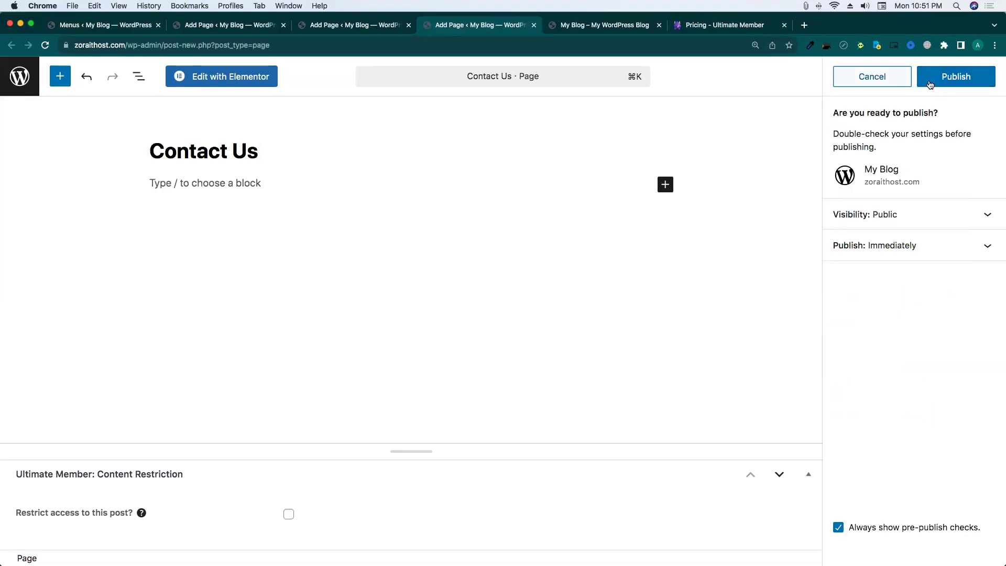
click(930, 80)
click(351, 21)
click(950, 76)
click(950, 76)
click(201, 29)
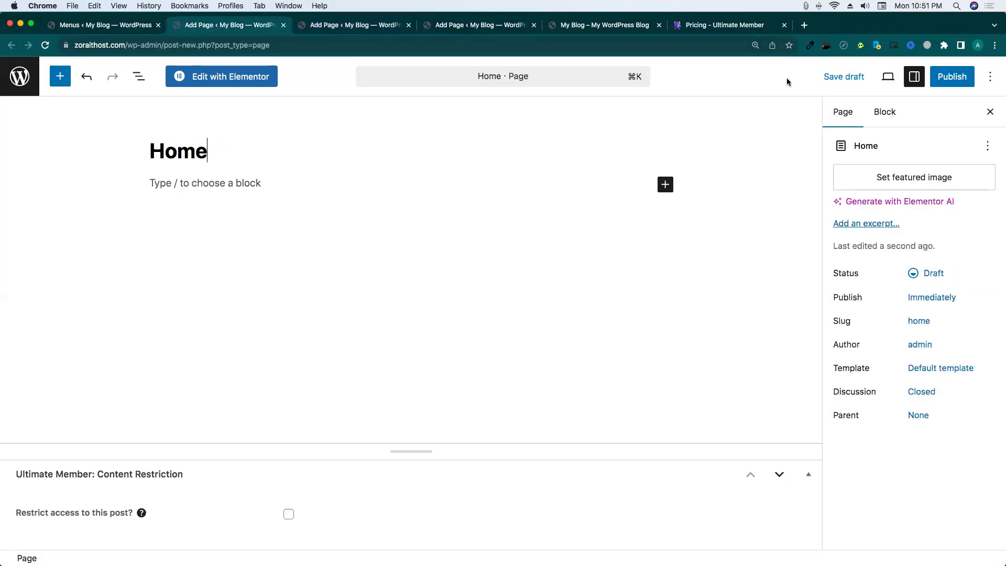
click(936, 81)
click(950, 78)
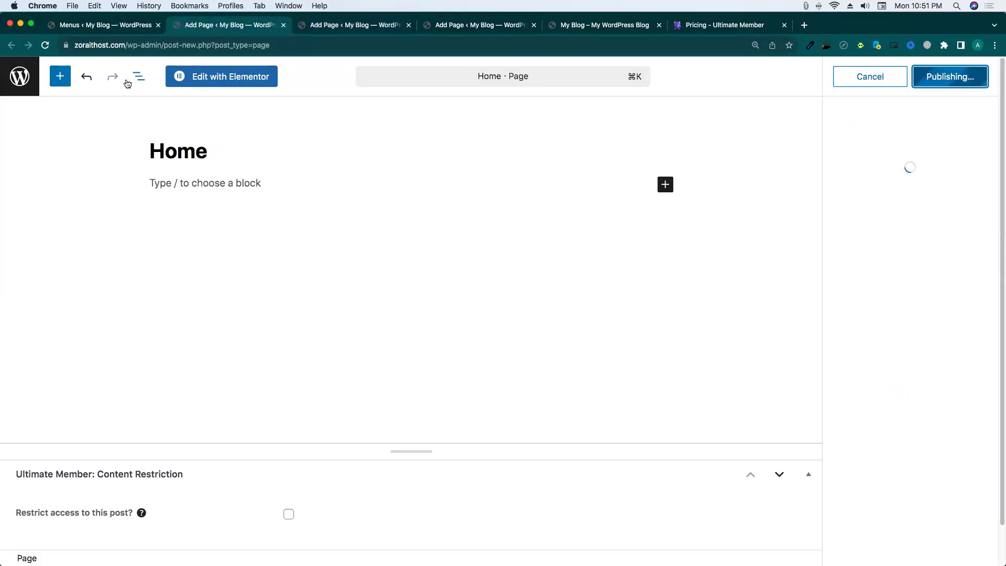
click(16, 79)
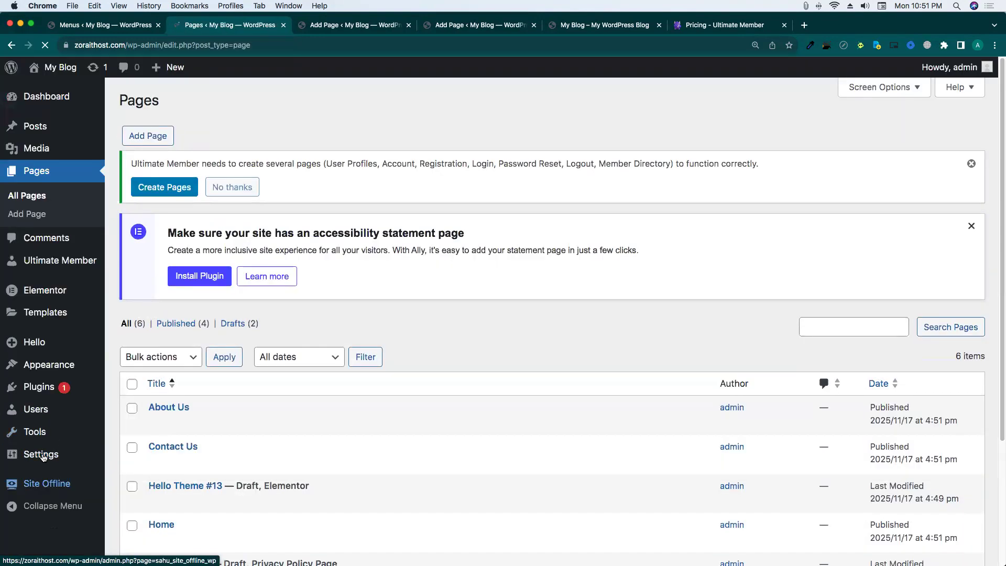
Set the homepage to the static Home page in Reading Settings, save, and return to Menus.
mouse_move(45, 454)
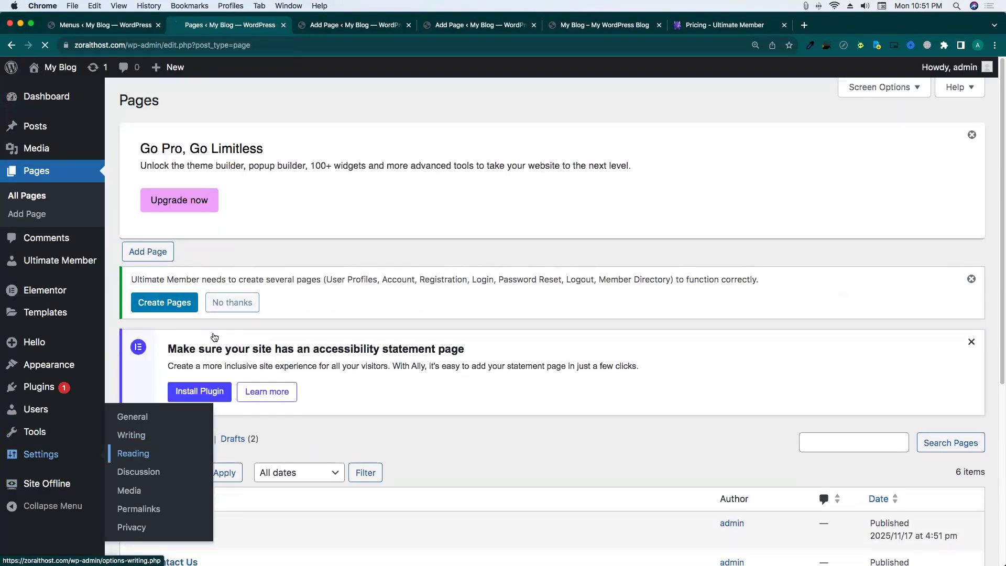
click(135, 390)
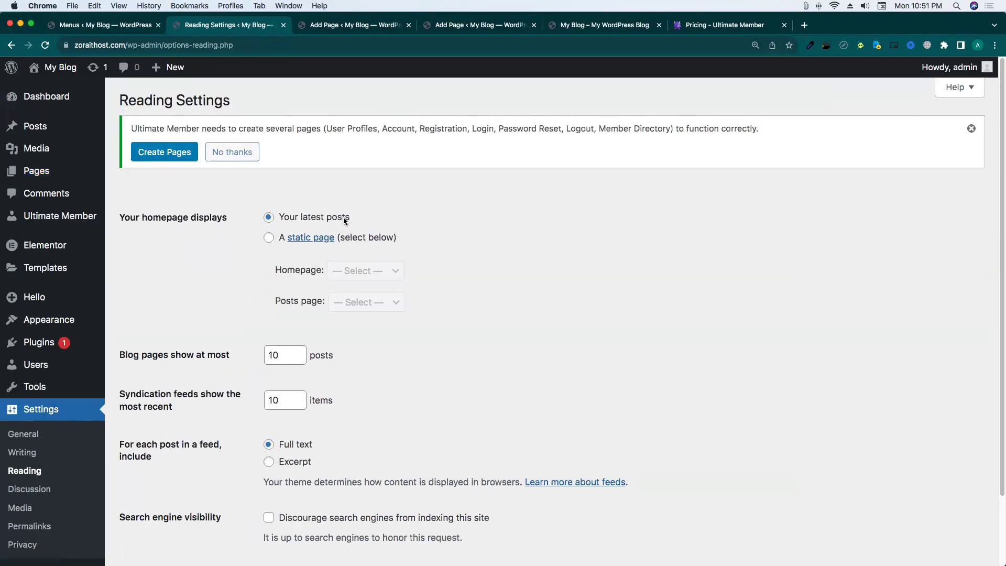
click(268, 352)
scroll(410, 294, down, 5)
click(369, 231)
click(357, 268)
scroll(281, 301, down, 1)
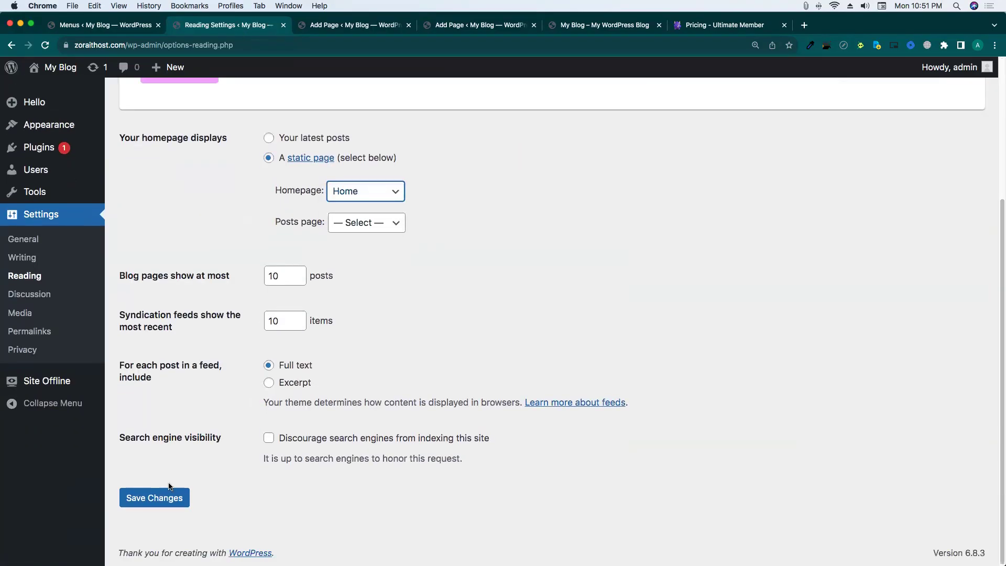
click(157, 497)
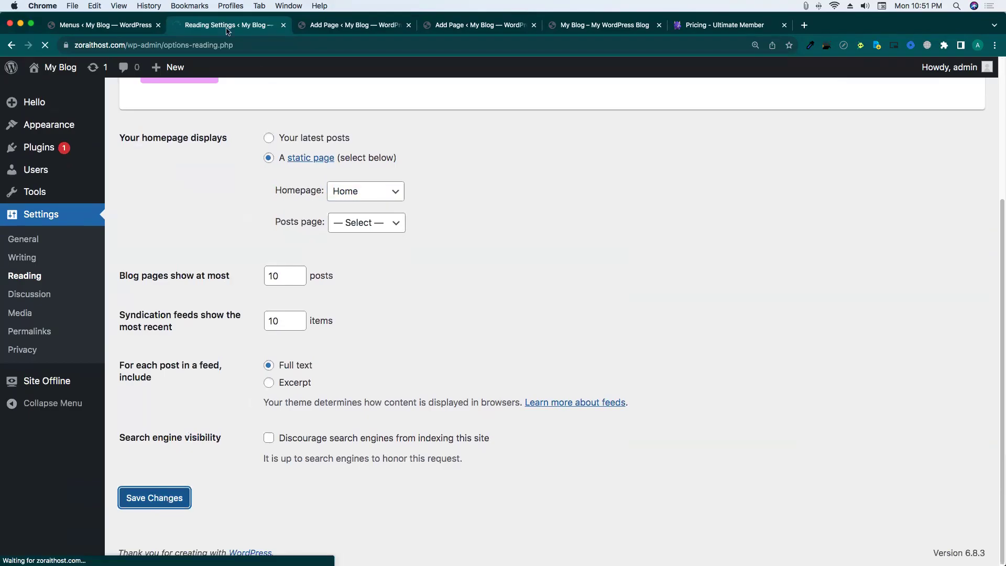
click(99, 28)
right_click(127, 27)
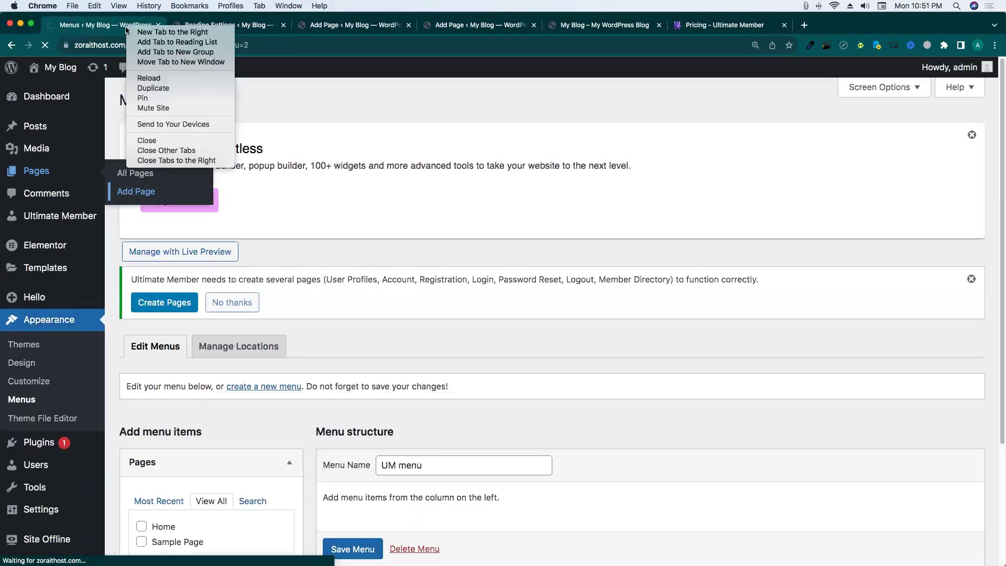
Add Home, About Us, Contact Us and Sample Page to UM menu and save it.
click(168, 160)
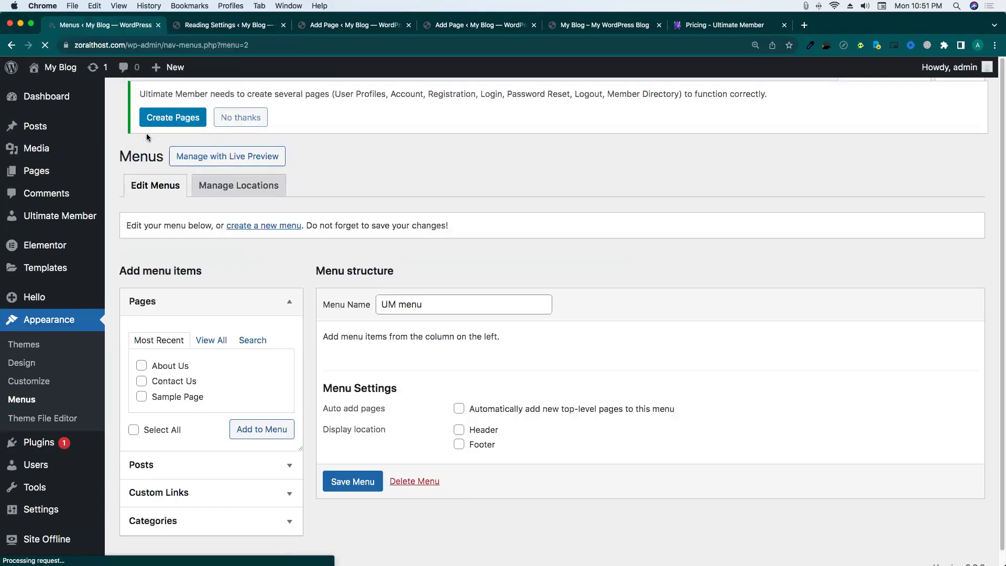
scroll(280, 297, down, 2)
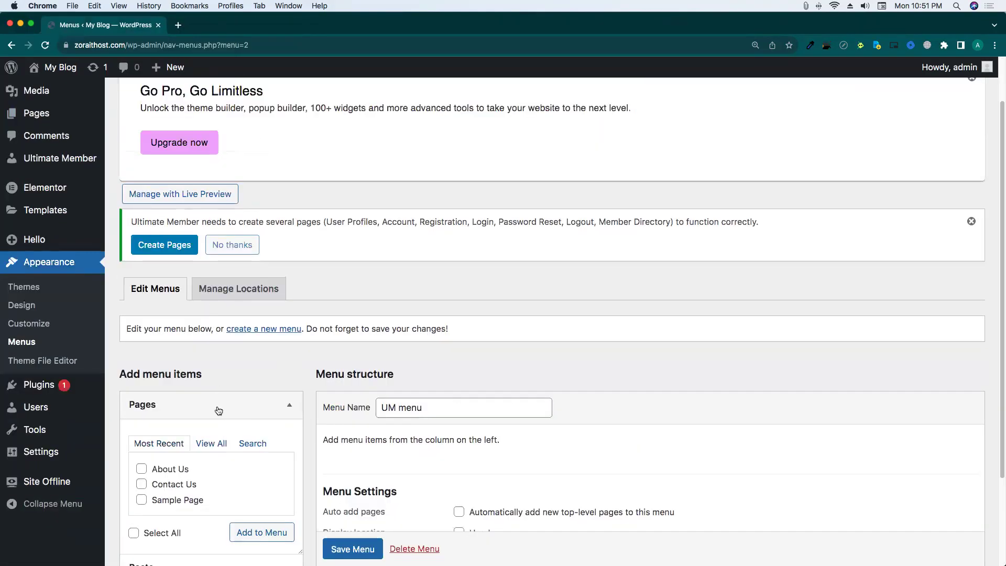
click(210, 442)
scroll(157, 314, down, 3)
click(157, 331)
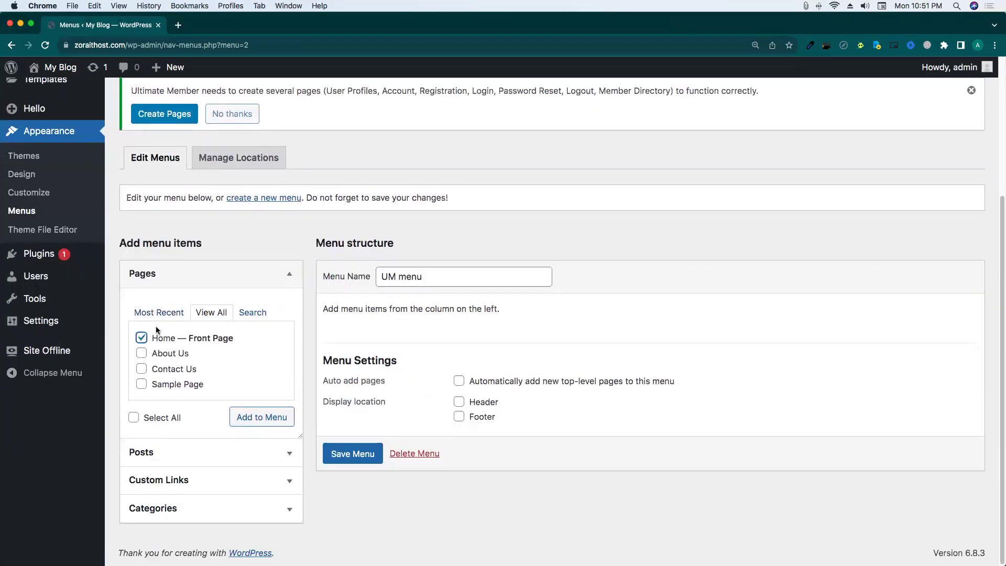
click(167, 354)
click(179, 369)
click(181, 386)
click(262, 422)
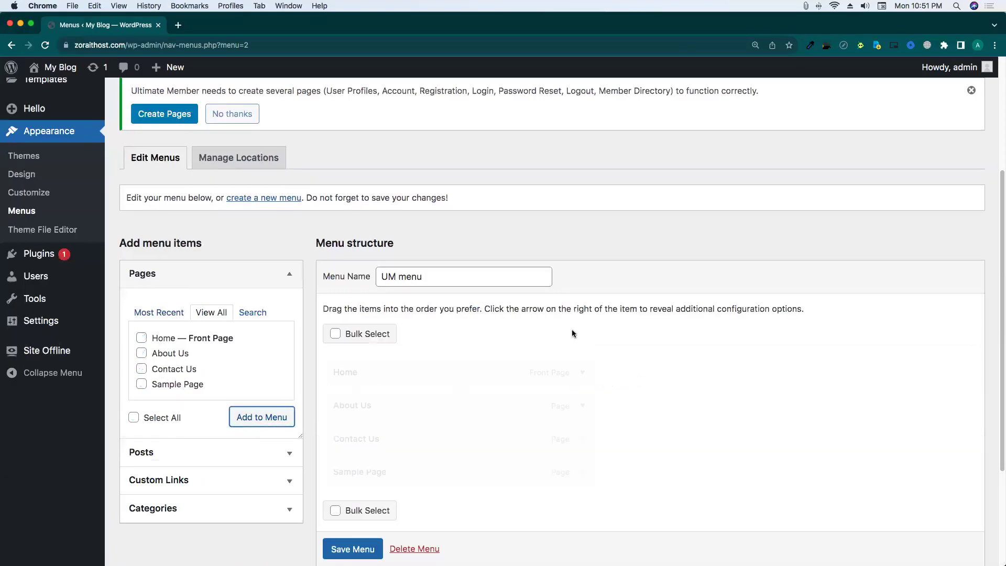
scroll(536, 316, down, 3)
click(354, 493)
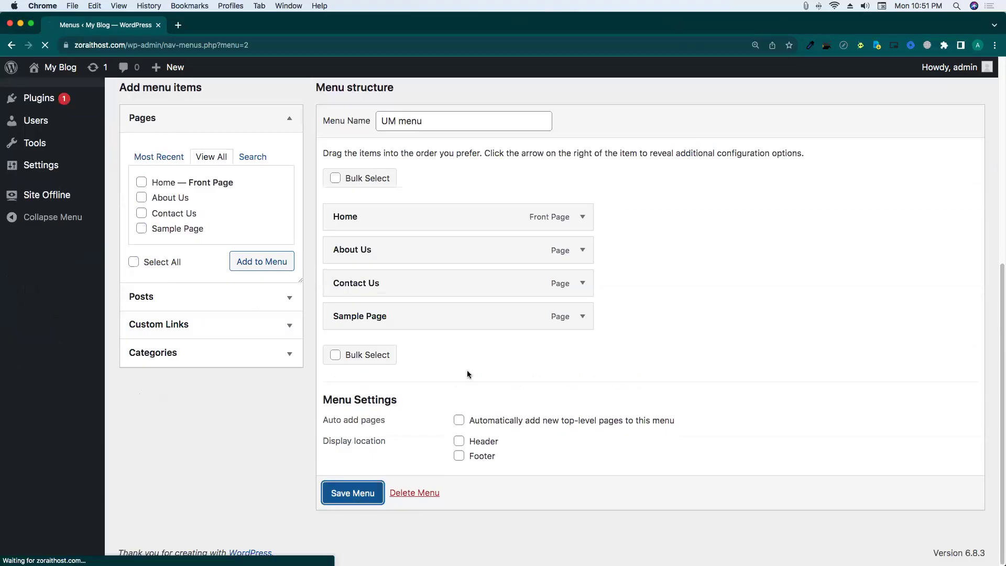
Open the Pages list in a new tab.
scroll(624, 224, up, 2)
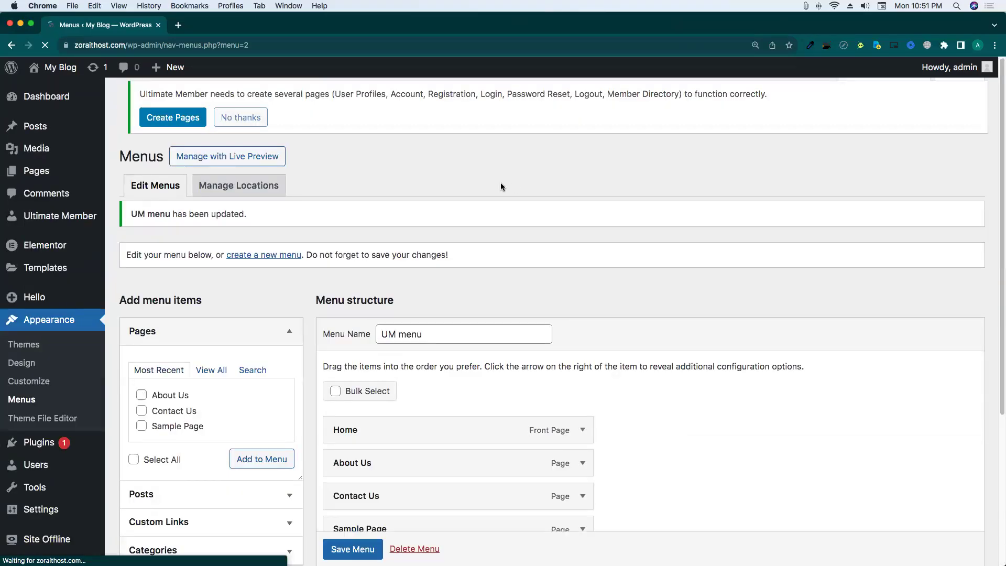
right_click(37, 170)
click(78, 172)
click(204, 24)
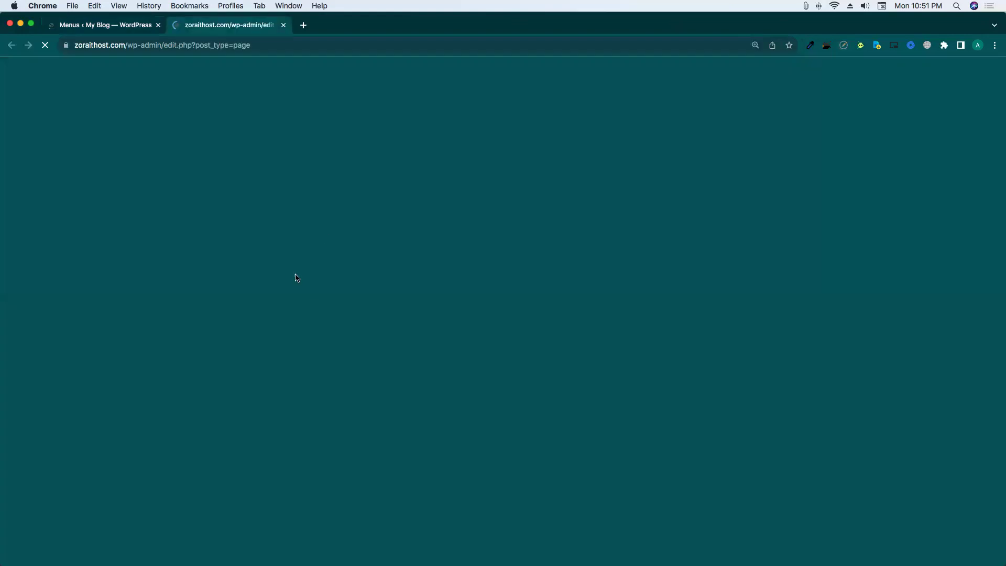
Preview the Hello Theme #13 page in a new tab, close it, and return to Menus.
scroll(294, 266, down, 3)
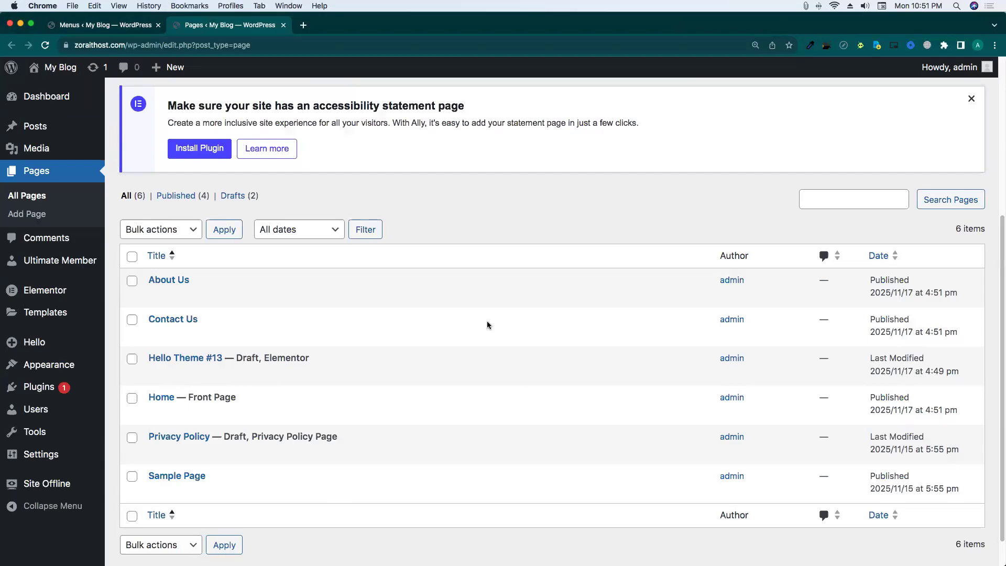
scroll(493, 304, down, 1)
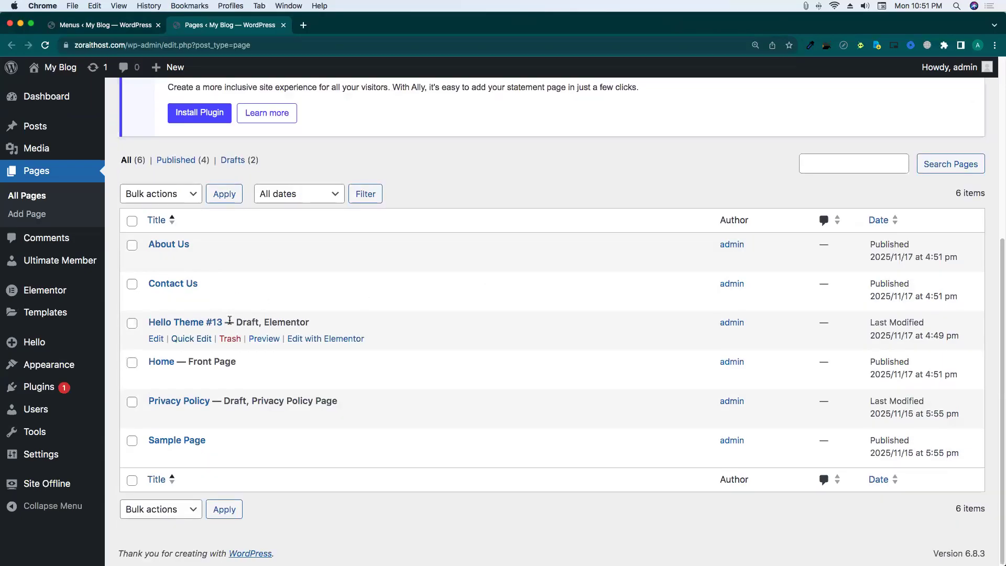
right_click(262, 341)
click(294, 347)
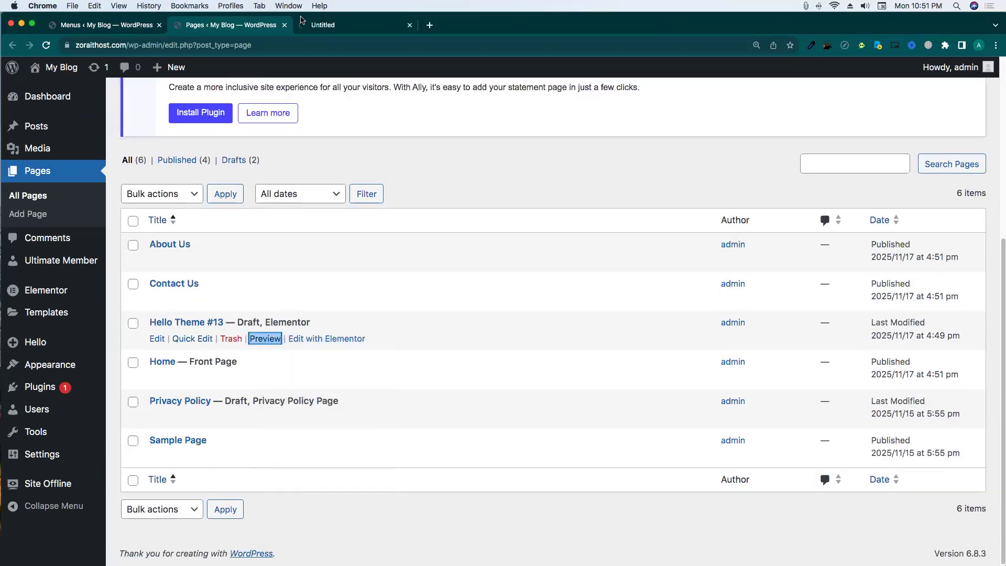
click(315, 26)
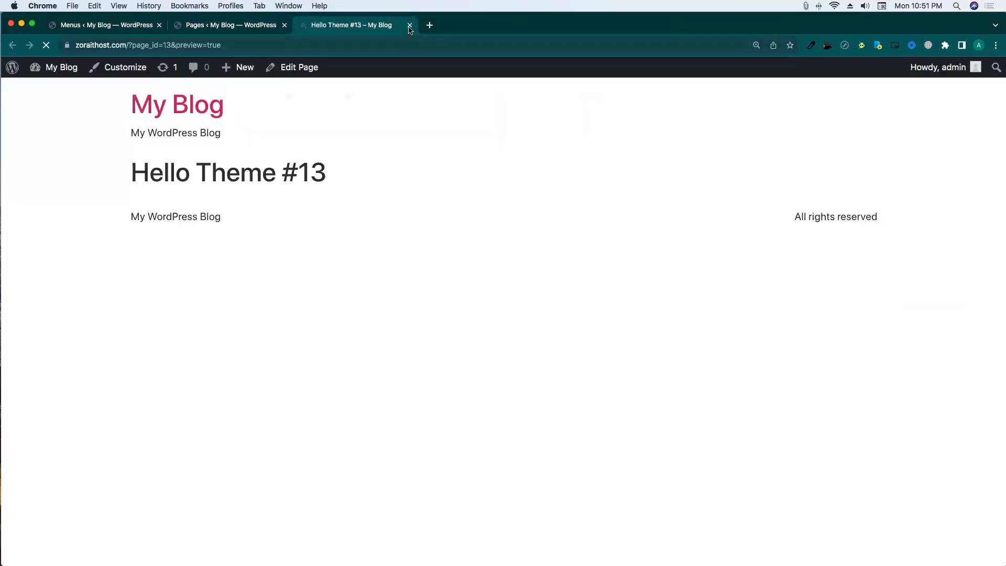
click(410, 26)
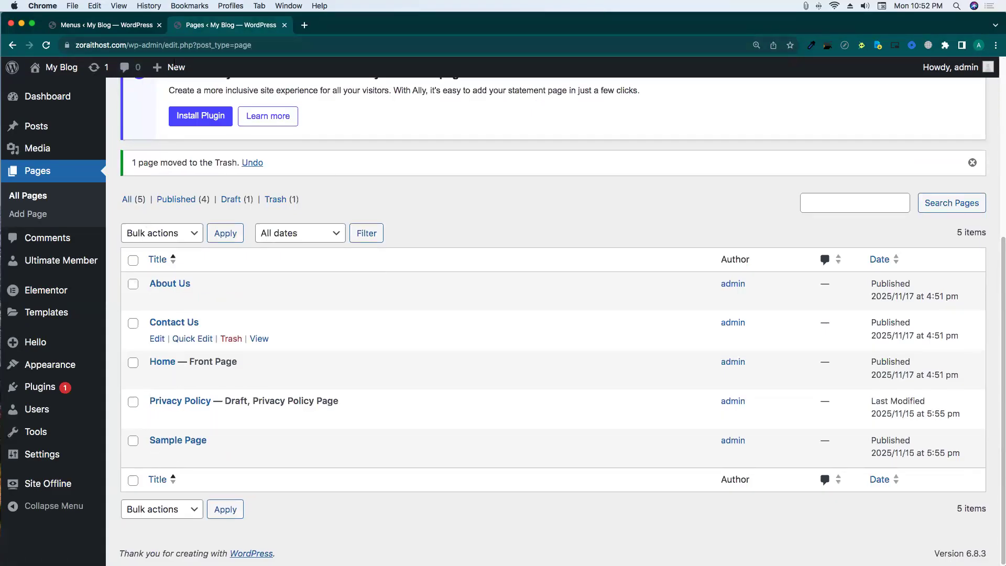
click(80, 24)
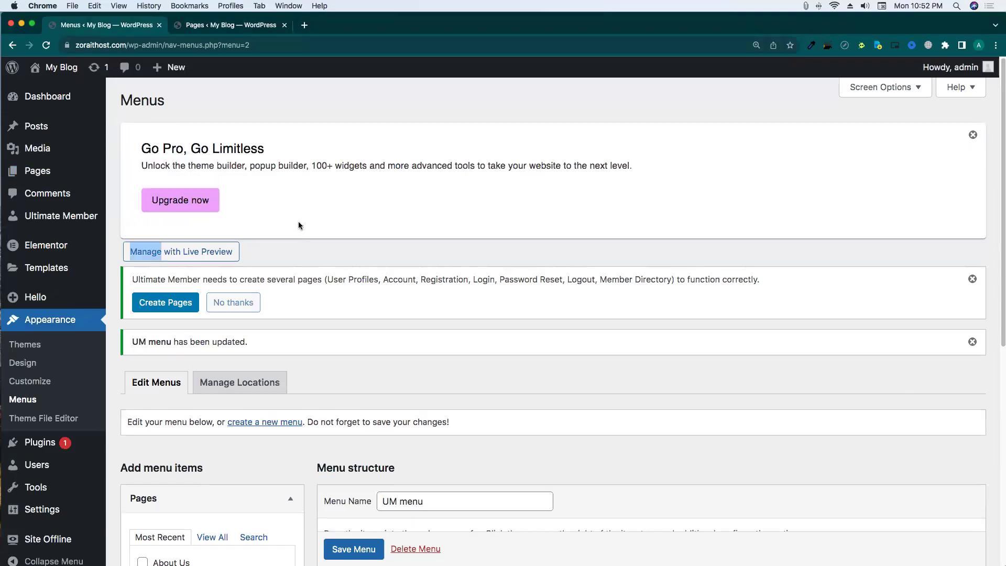
Have Ultimate Member auto-create its User, Login, Register, Members, Logout, Account and Password Reset pages.
drag(134, 278, 384, 279)
click(332, 278)
click(388, 278)
double_click(452, 278)
click(486, 279)
double_click(531, 278)
double_click(588, 278)
click(643, 278)
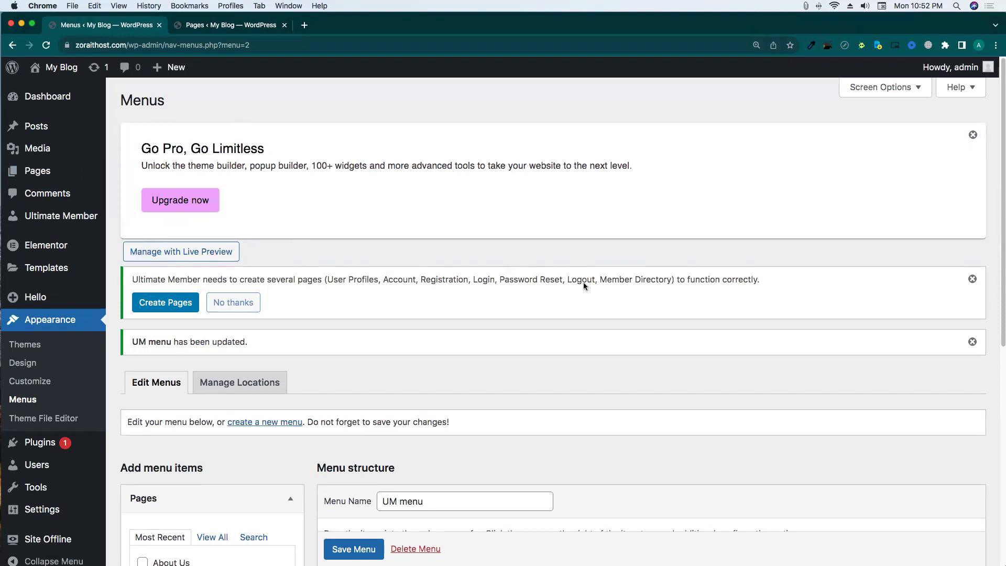
triple_click(471, 281)
click(411, 317)
click(155, 305)
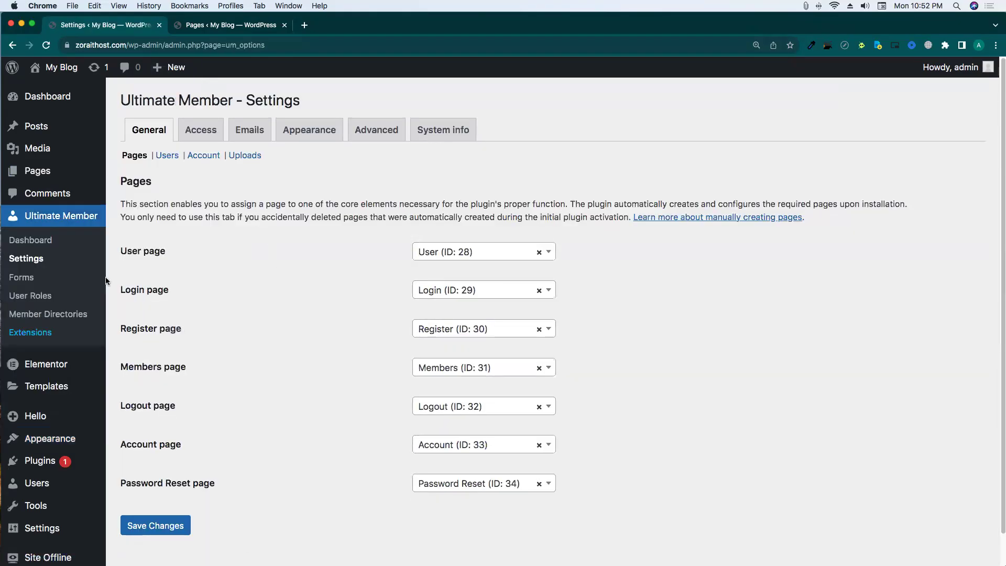
Review the Login page assignment in Ultimate Member's Pages settings and save them.
drag(120, 251, 238, 299)
click(321, 328)
scroll(338, 293, down, 1)
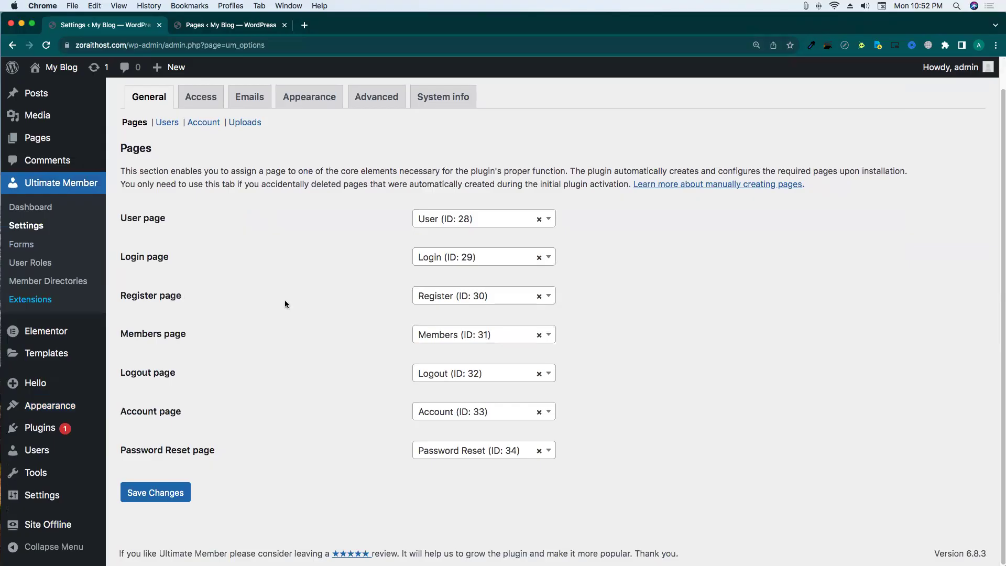
click(464, 263)
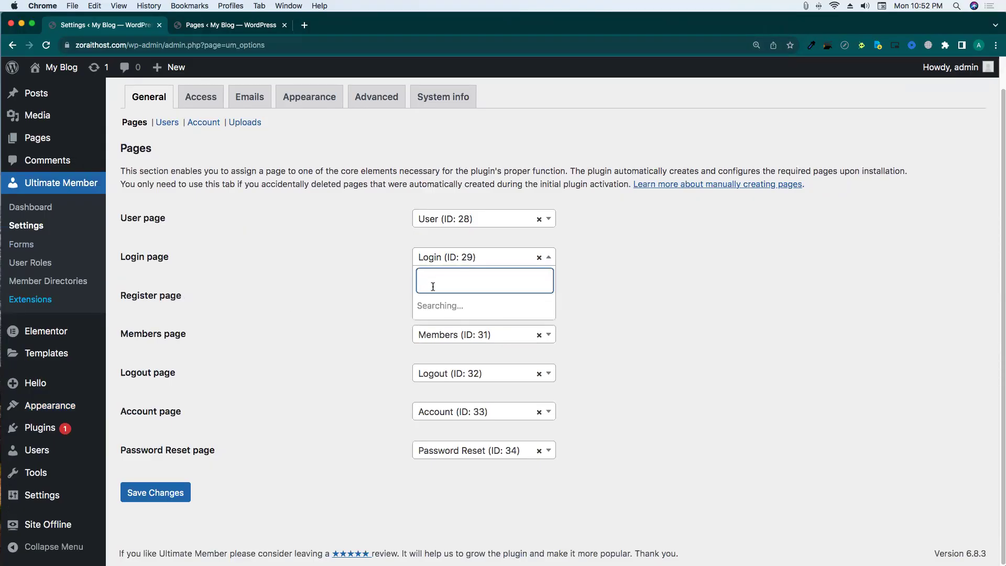
click(343, 293)
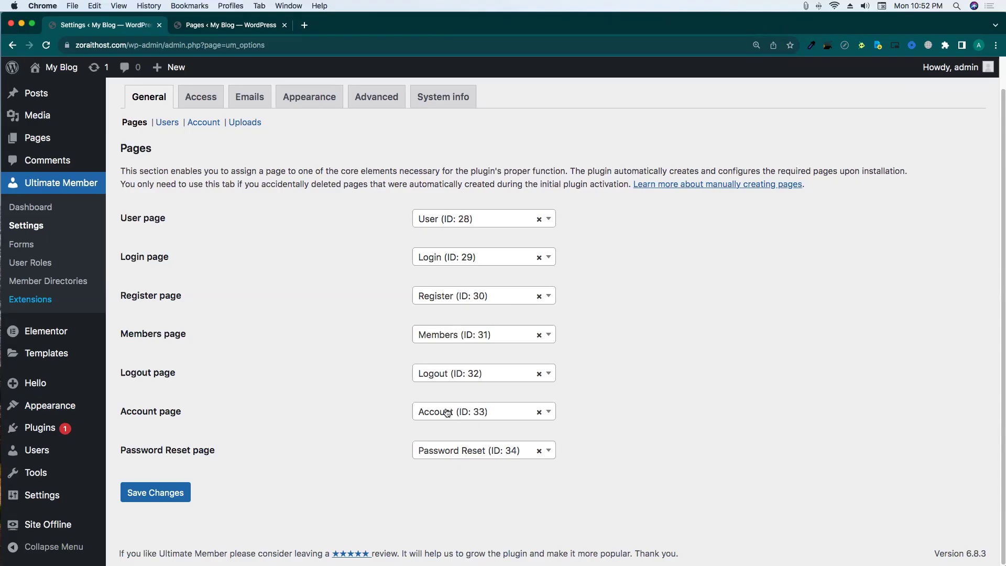
drag(190, 451, 269, 445)
click(268, 444)
click(180, 494)
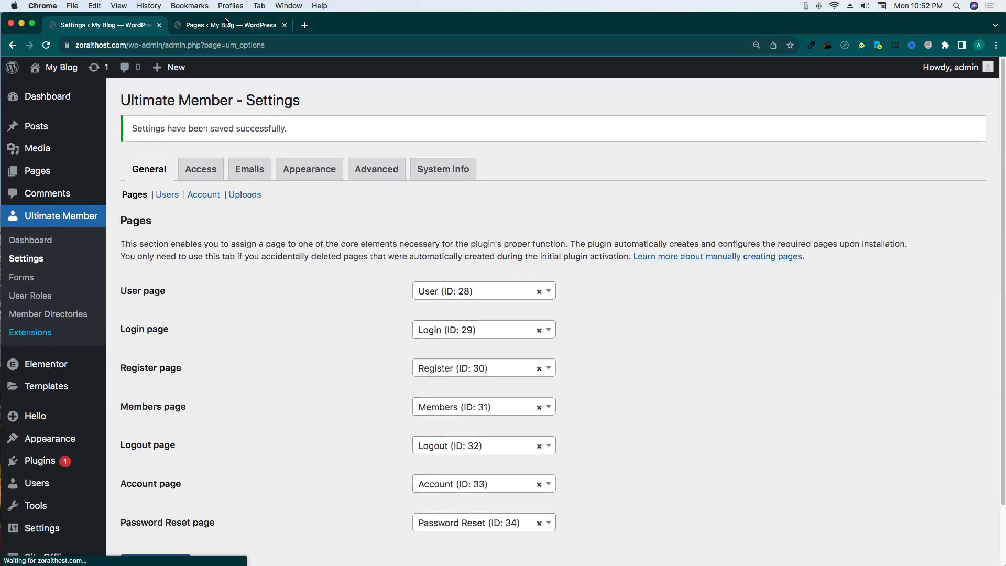
key(ctrl+Tab)
Reload the Pages list and review the new Ultimate Member pages.
click(46, 47)
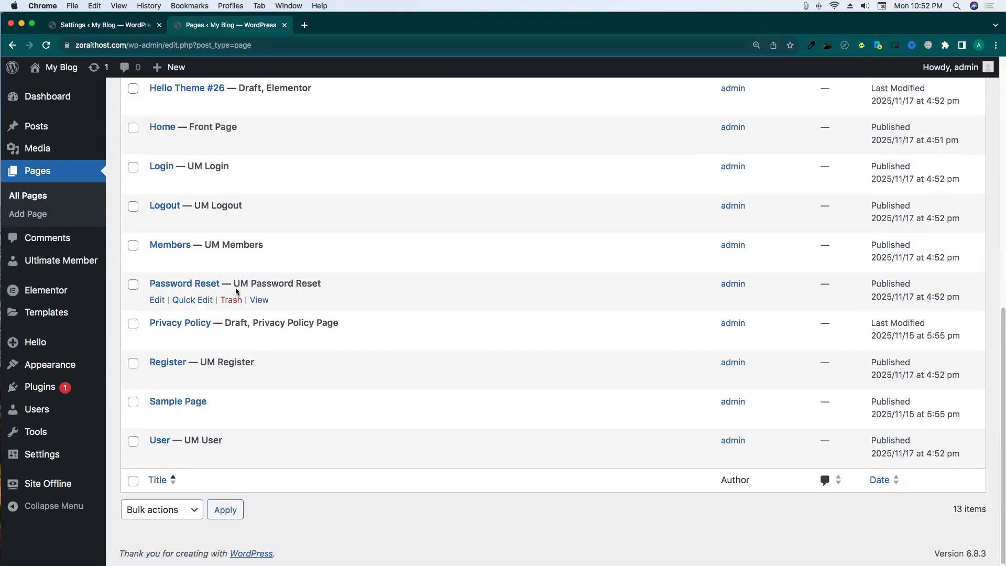
double_click(240, 287)
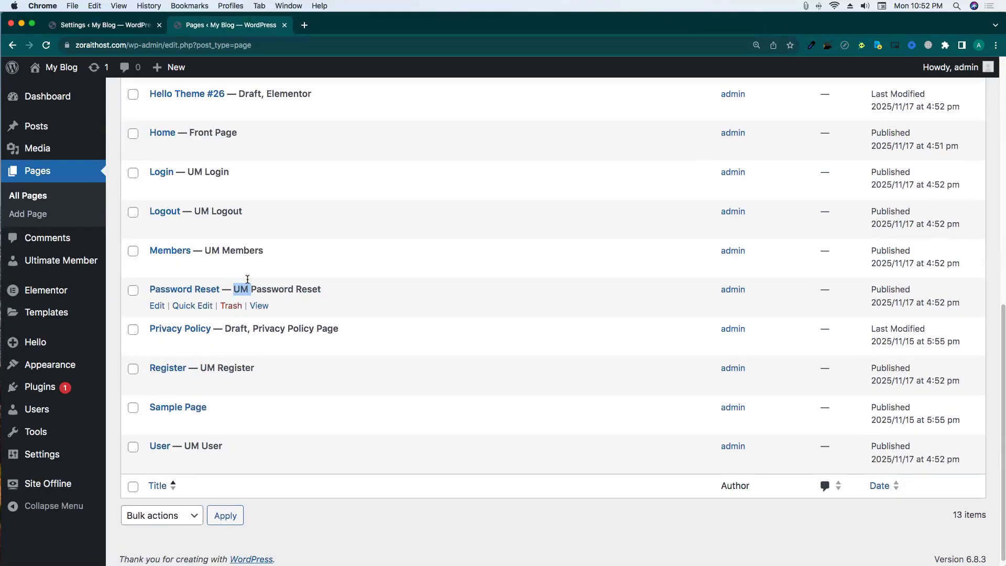
scroll(248, 279, up, 2)
drag(205, 346, 220, 346)
drag(201, 307, 223, 308)
drag(189, 267, 332, 259)
click(333, 259)
scroll(319, 256, up, 5)
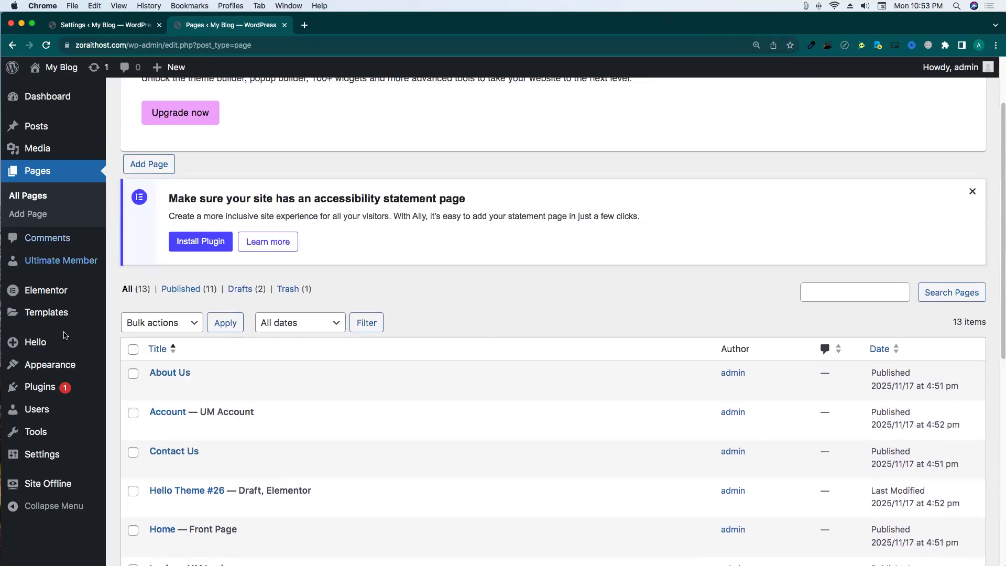
Add the Account, Logout, Login and Register pages to UM menu.
mouse_move(50, 365)
click(129, 419)
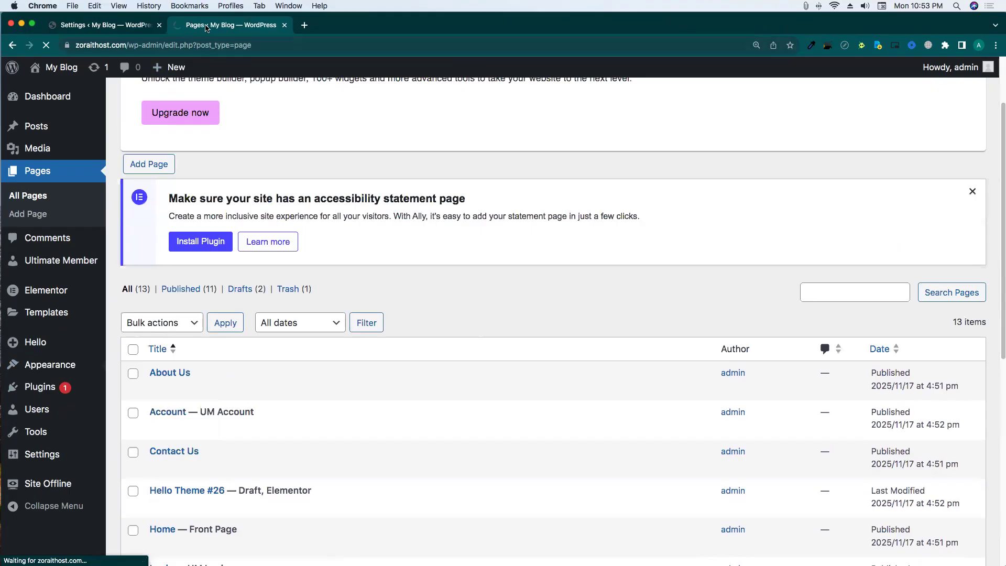
scroll(280, 344, down, 2)
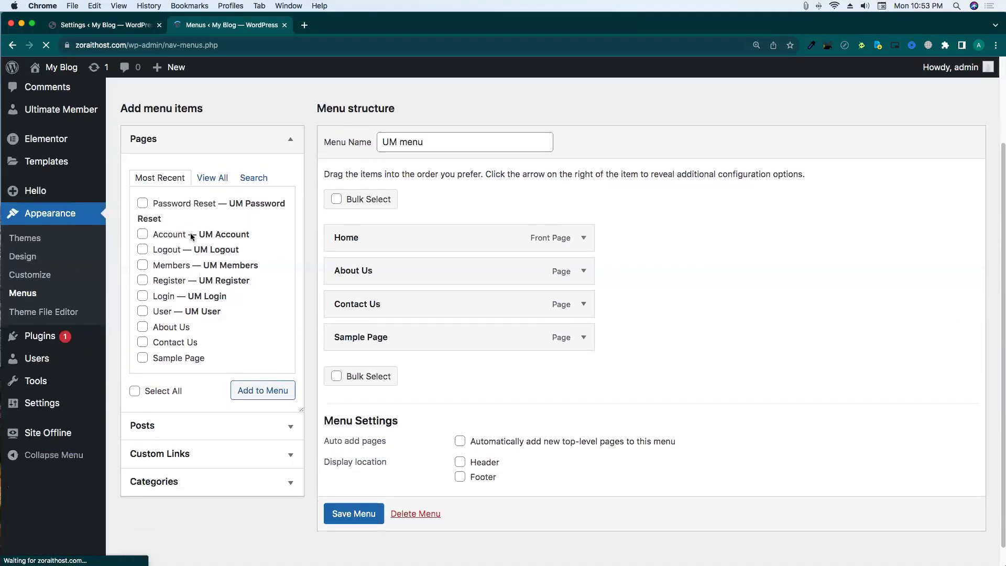
click(172, 255)
click(262, 409)
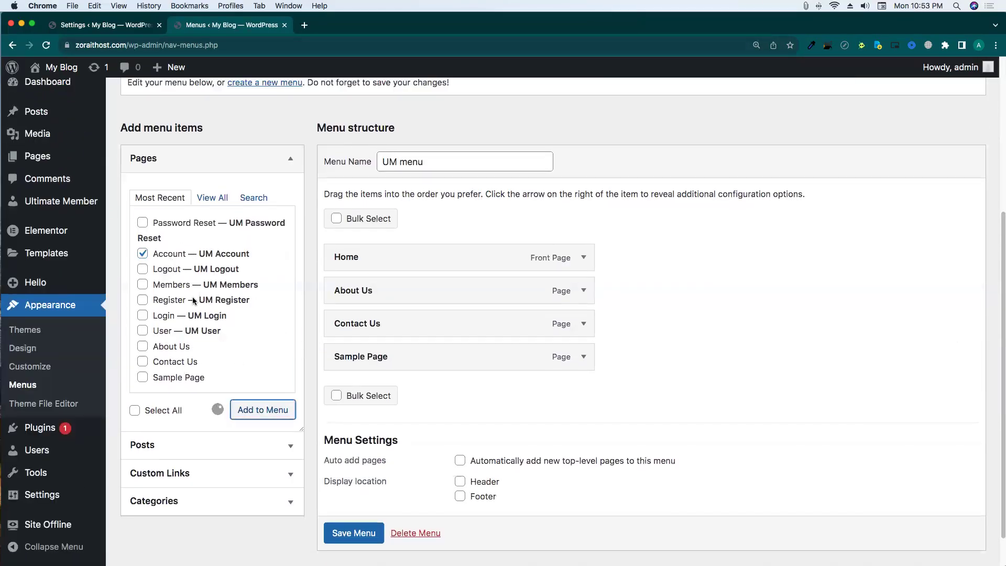
click(172, 270)
click(165, 316)
click(173, 301)
click(288, 407)
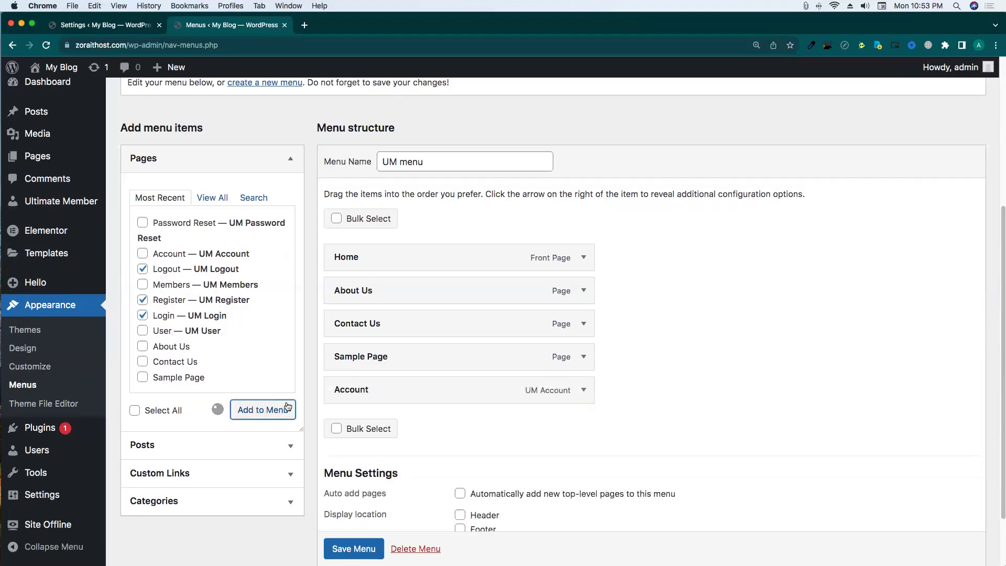
Nest Logout as a sub-item under Account and save UM menu.
scroll(734, 301, down, 3)
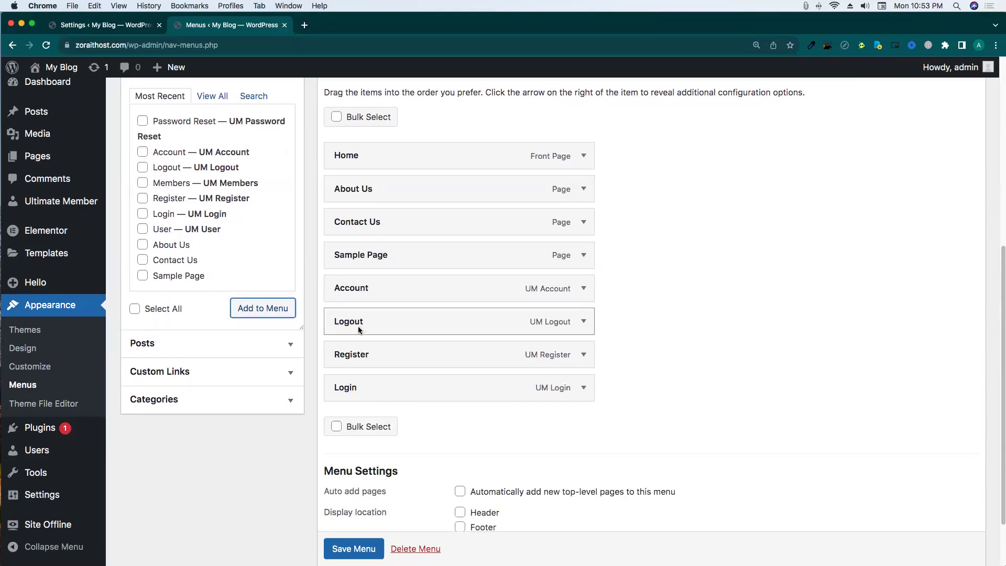
double_click(353, 295)
drag(352, 318, 379, 315)
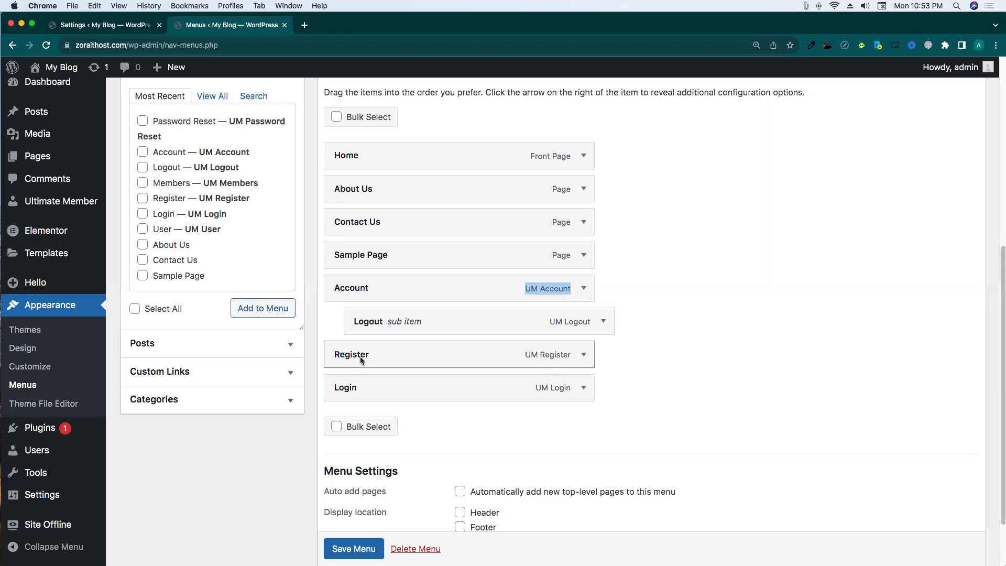
click(632, 320)
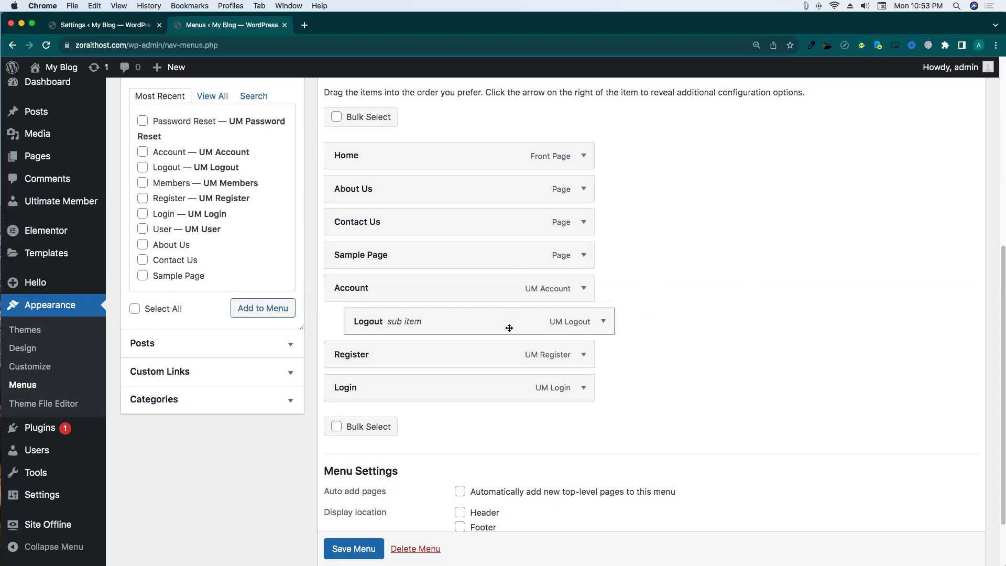
scroll(505, 321, down, 3)
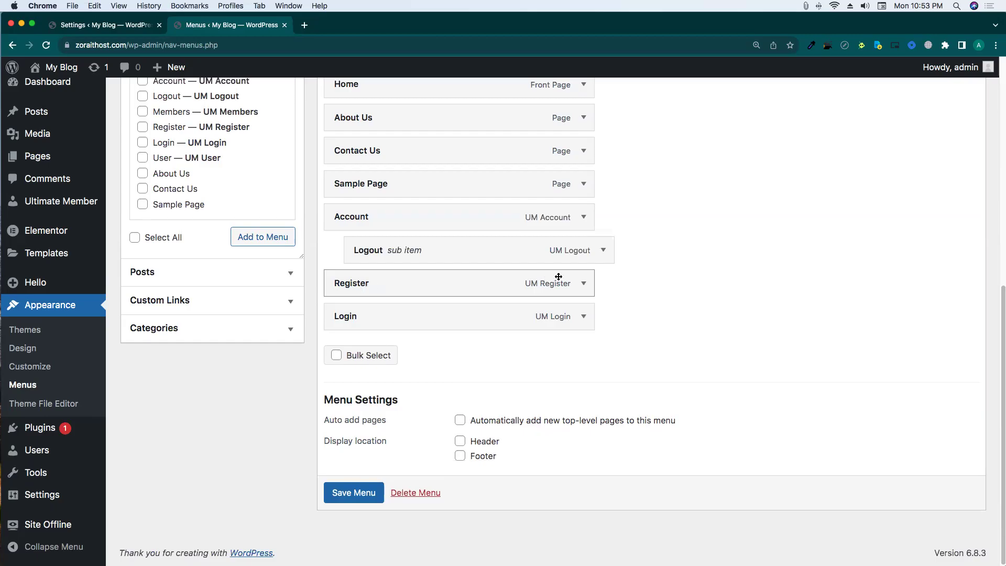
click(352, 494)
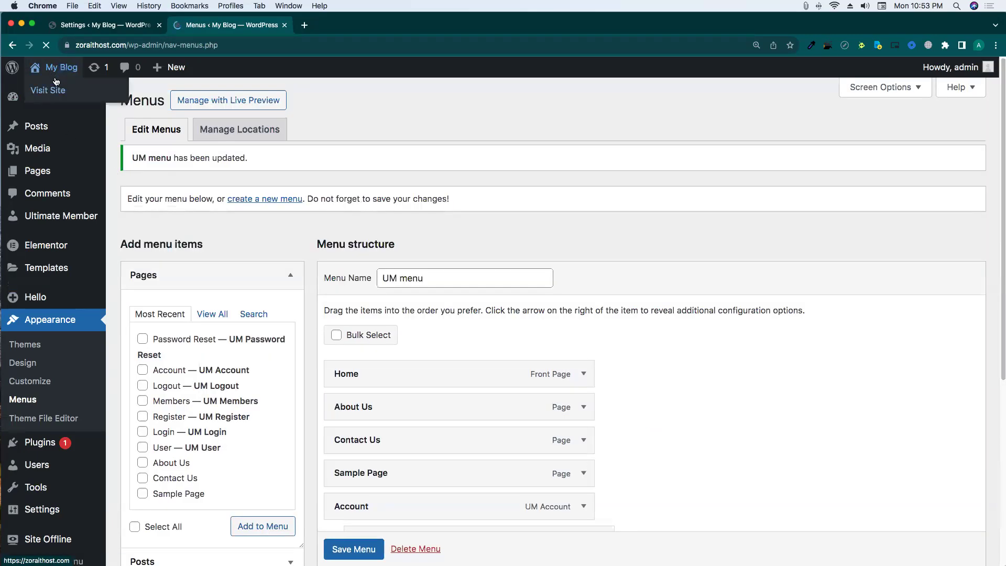
right_click(56, 90)
View the live site in a new tab, then close it.
click(79, 90)
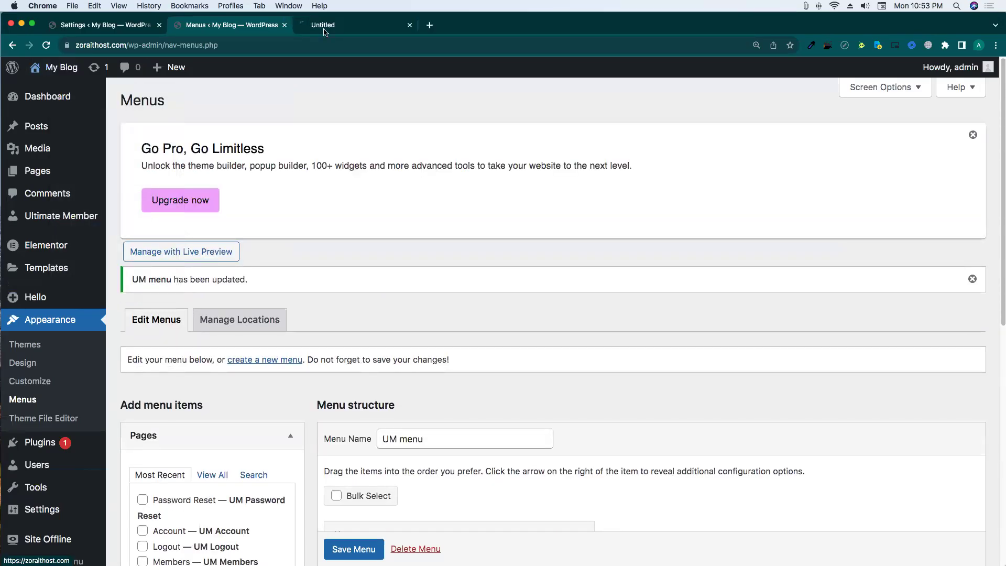
click(324, 28)
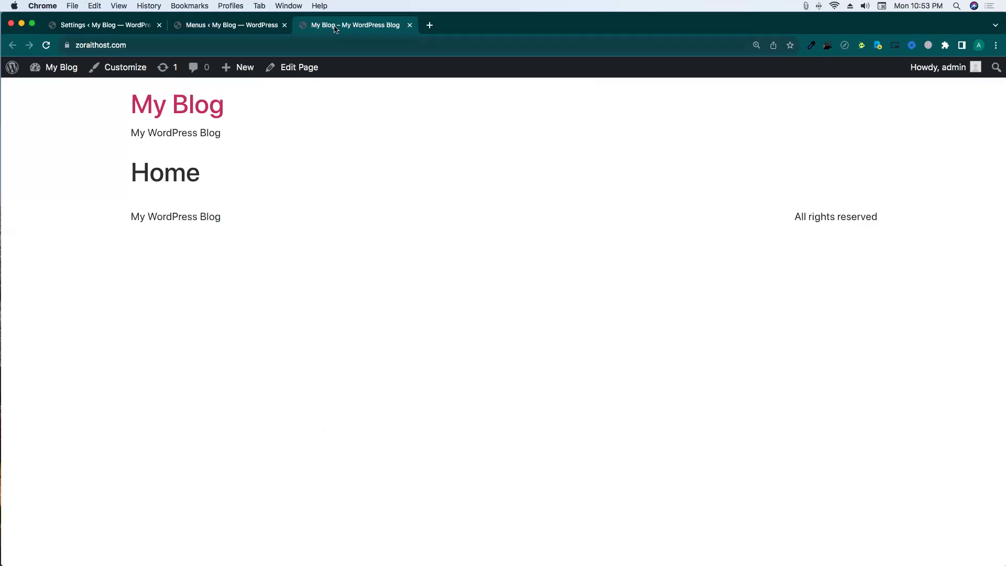
click(409, 25)
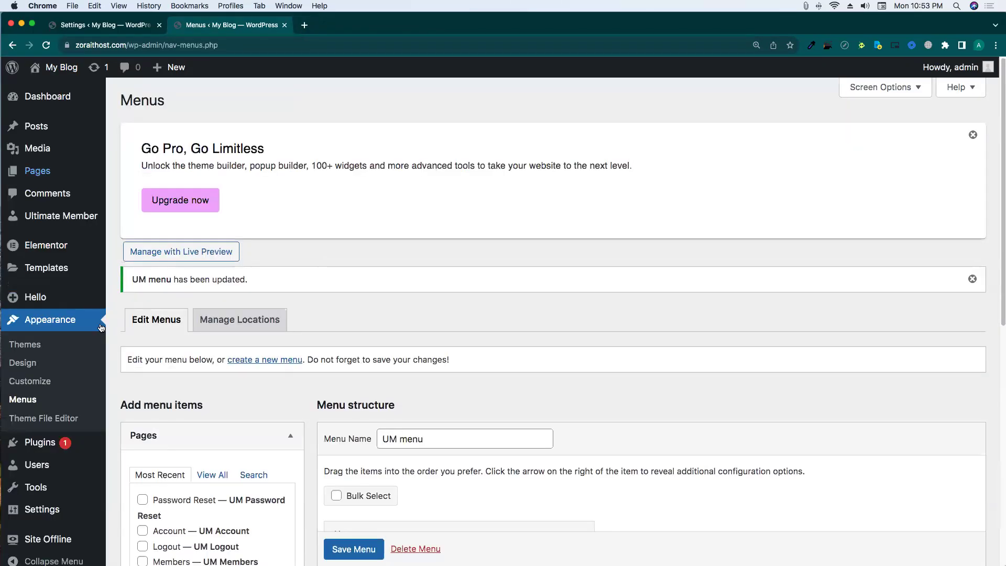
Open Elementor's Saved Templates in a new tab and dismiss the Add New Template dialog.
scroll(80, 364, down, 3)
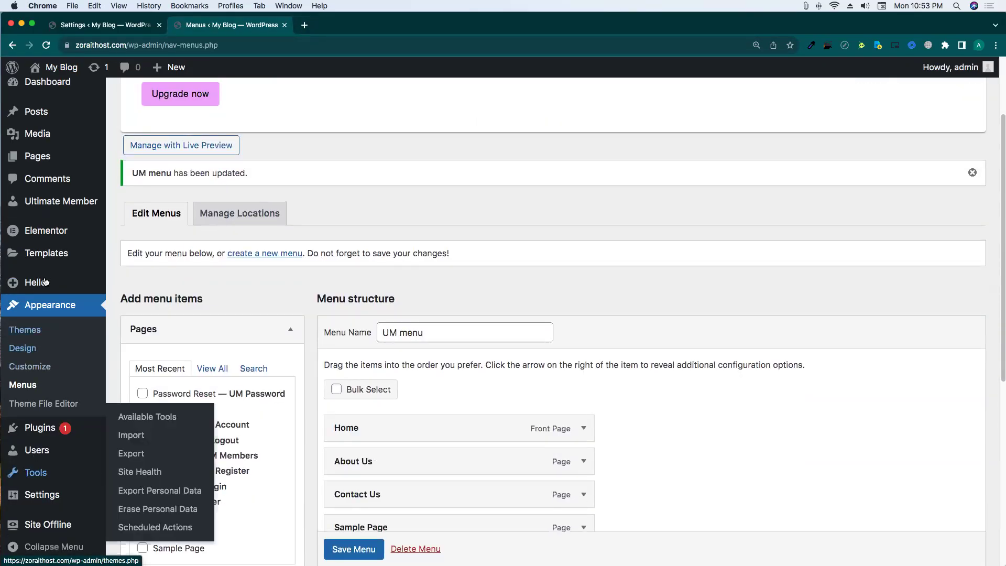
mouse_move(52, 254)
click(65, 254)
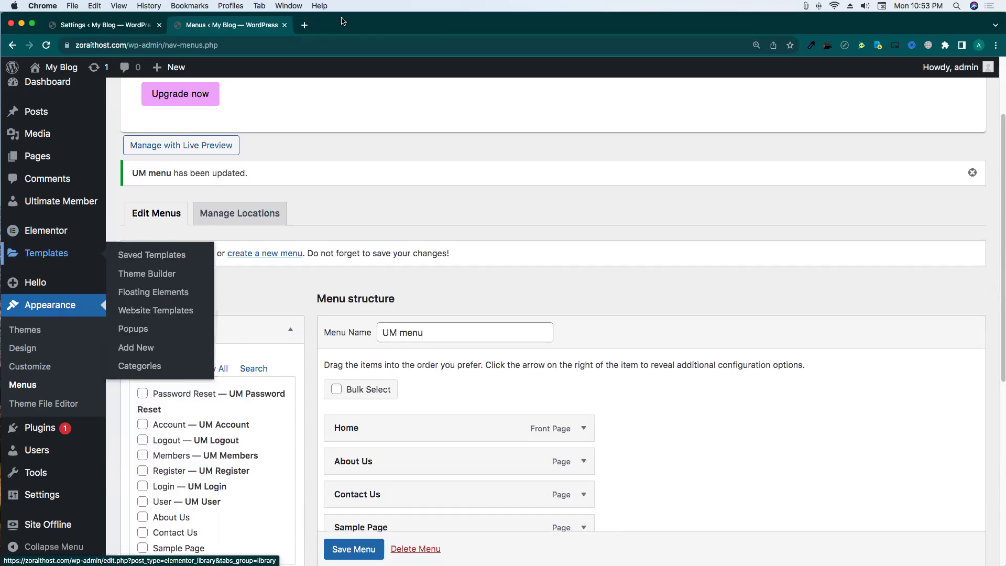
click(326, 27)
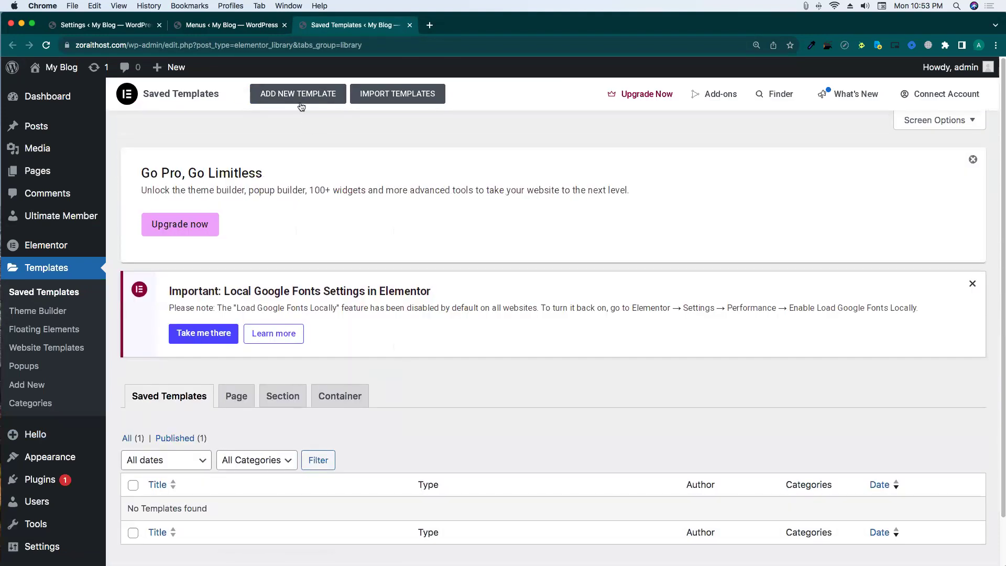
click(301, 102)
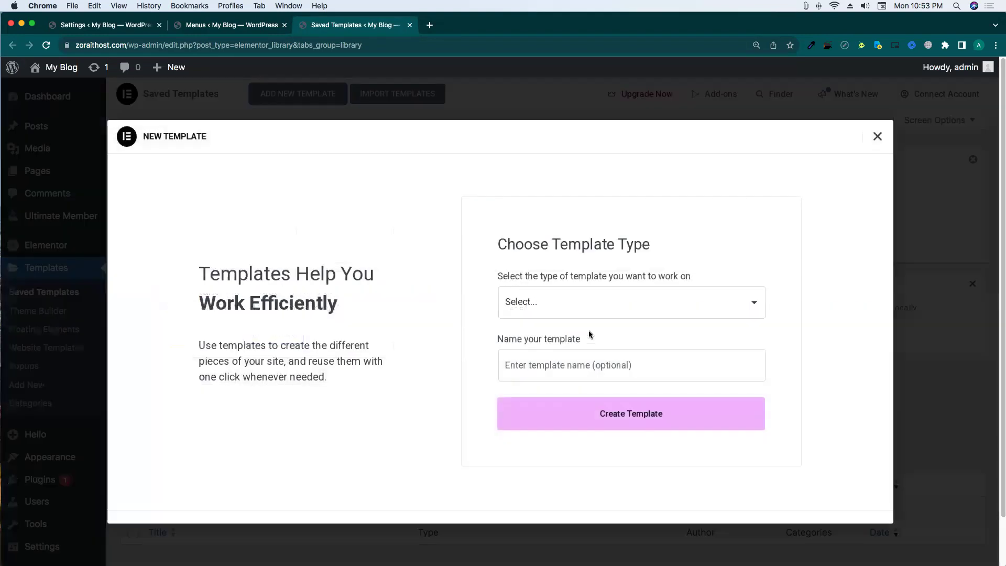
click(603, 302)
click(395, 322)
click(877, 137)
scroll(288, 222, down, 2)
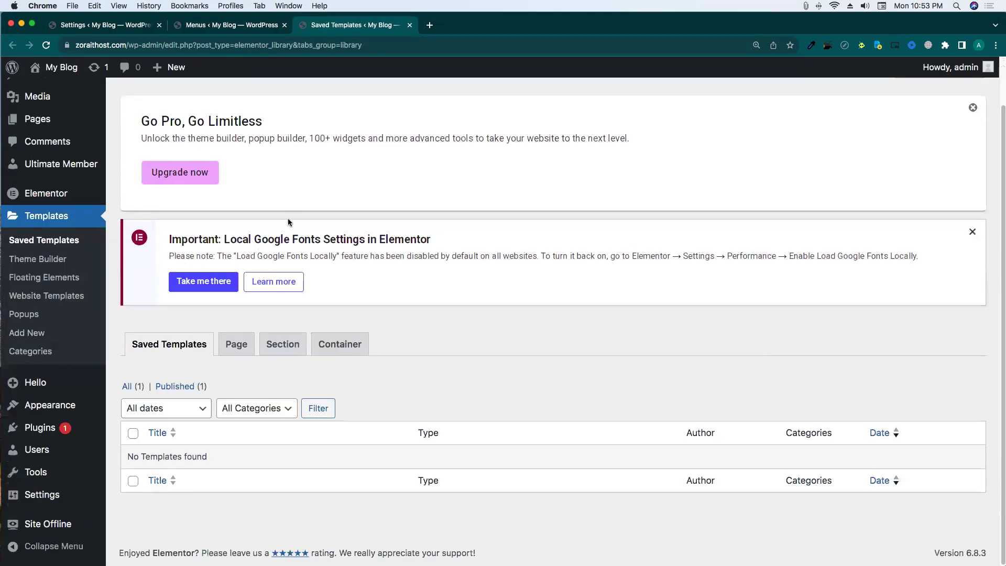
scroll(289, 220, up, 2)
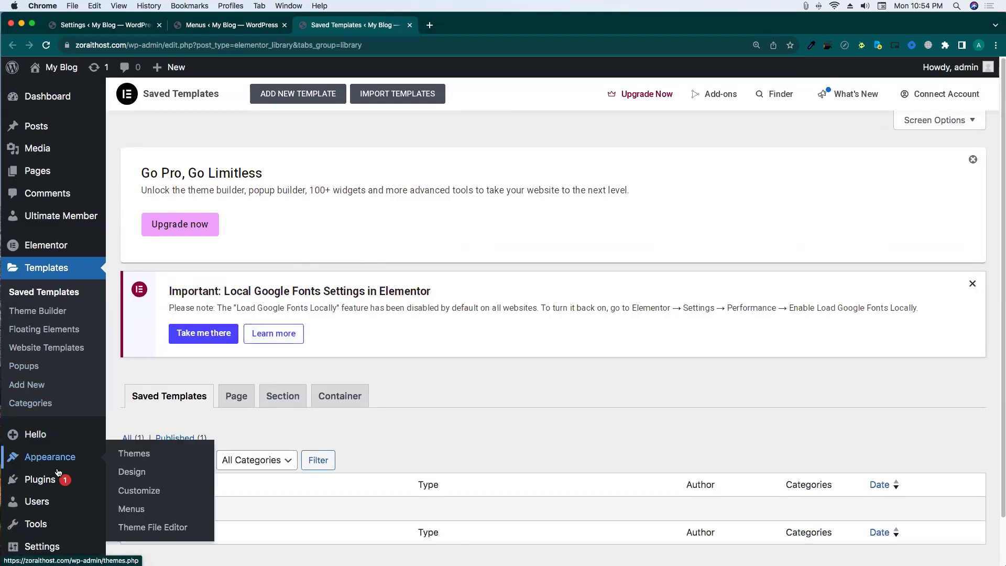
Install and activate Royal Addons for Elementor, accepting its update-notification opt-in.
click(129, 498)
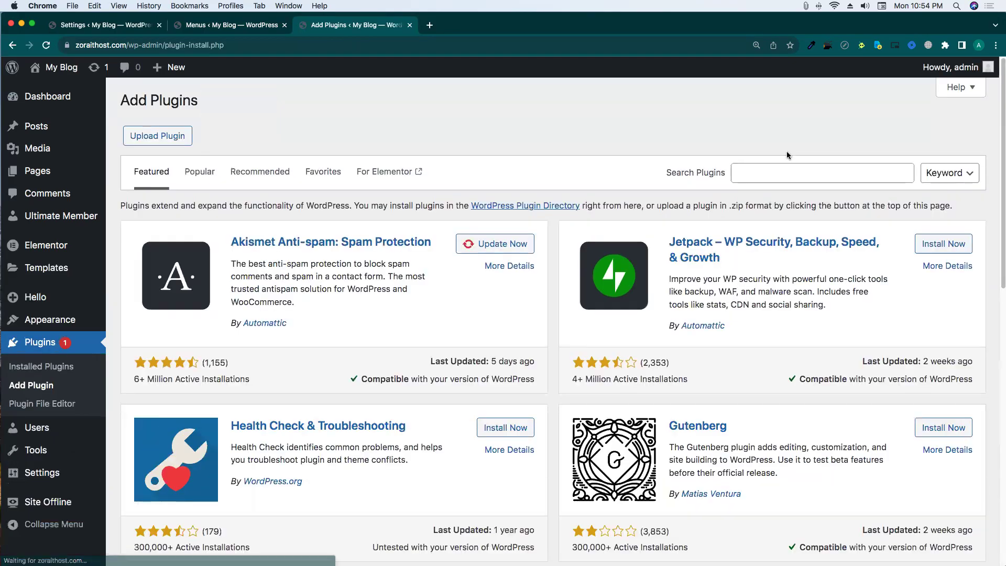
click(785, 173)
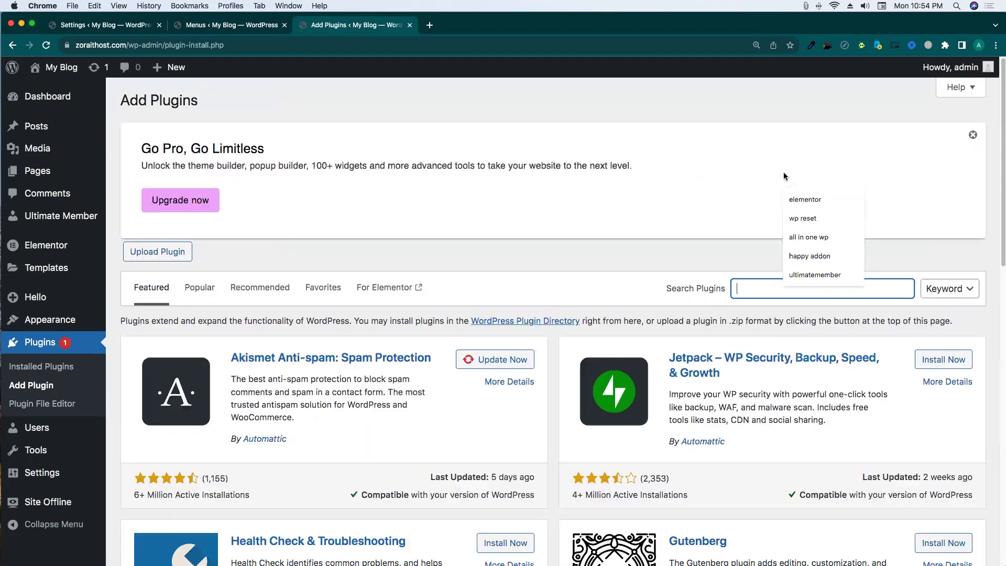
click(751, 296)
text(royal addon)
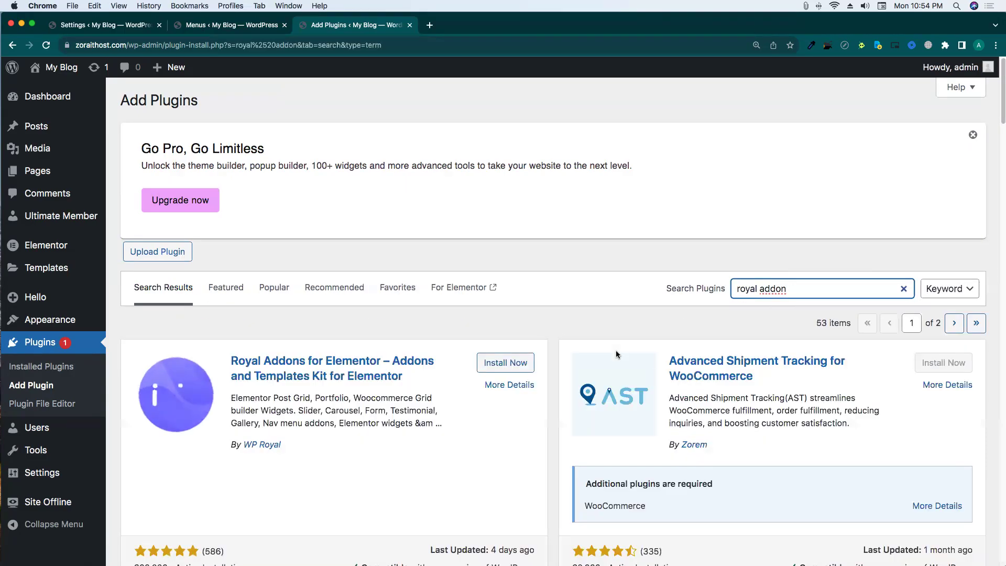
click(518, 363)
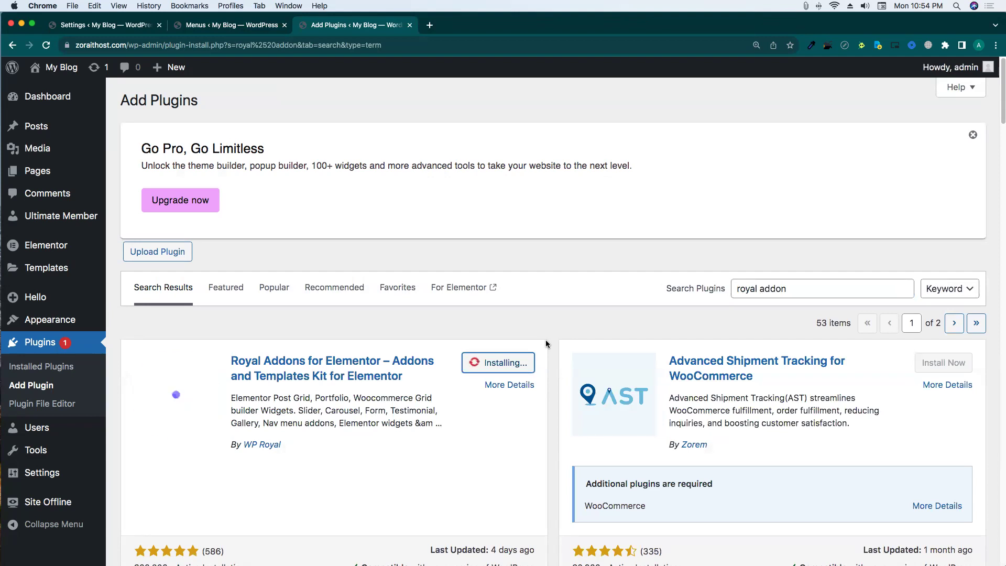
click(525, 357)
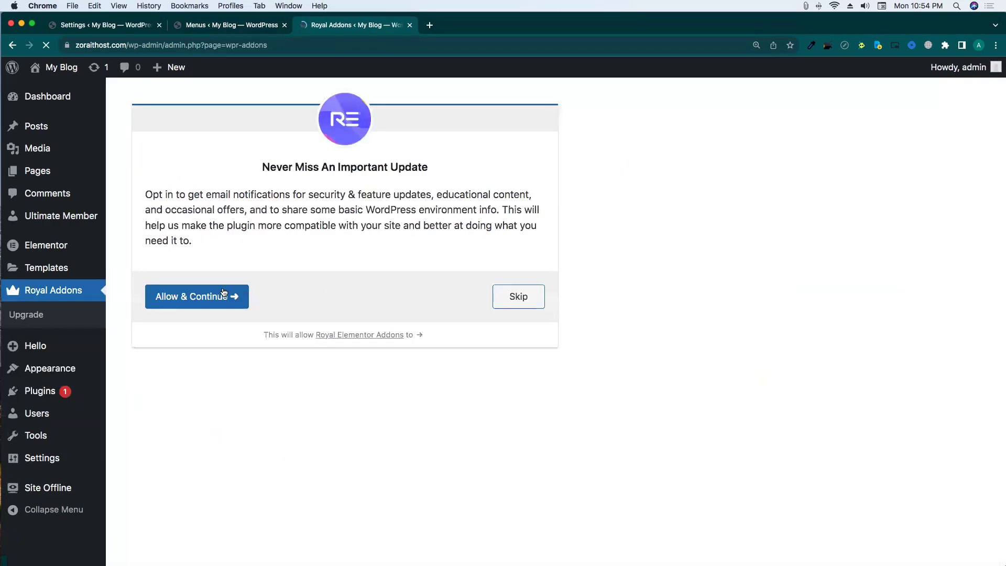
click(224, 292)
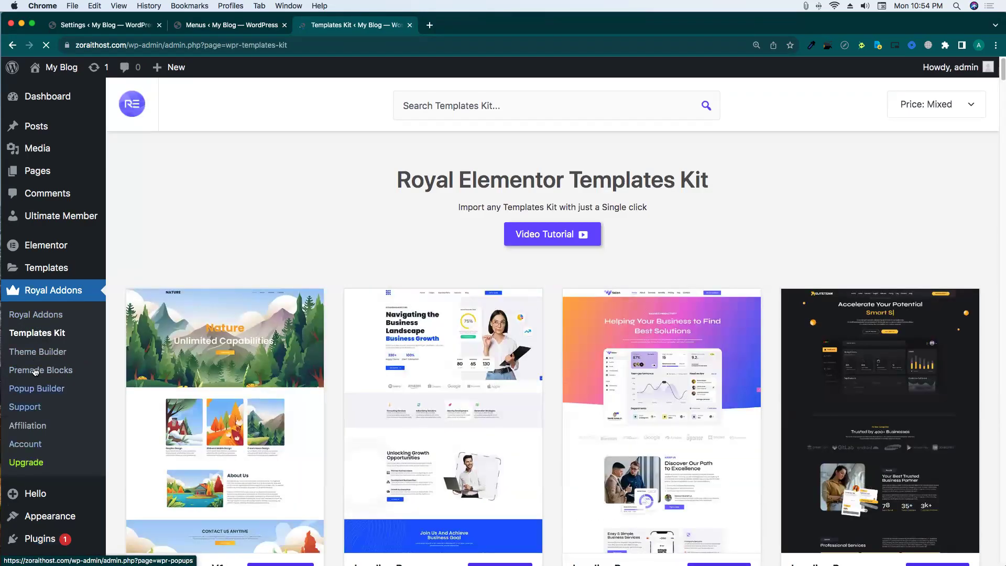
Create a Royal Addons template 'Main Header' with an Entire Site condition and open it in Elementor.
click(37, 352)
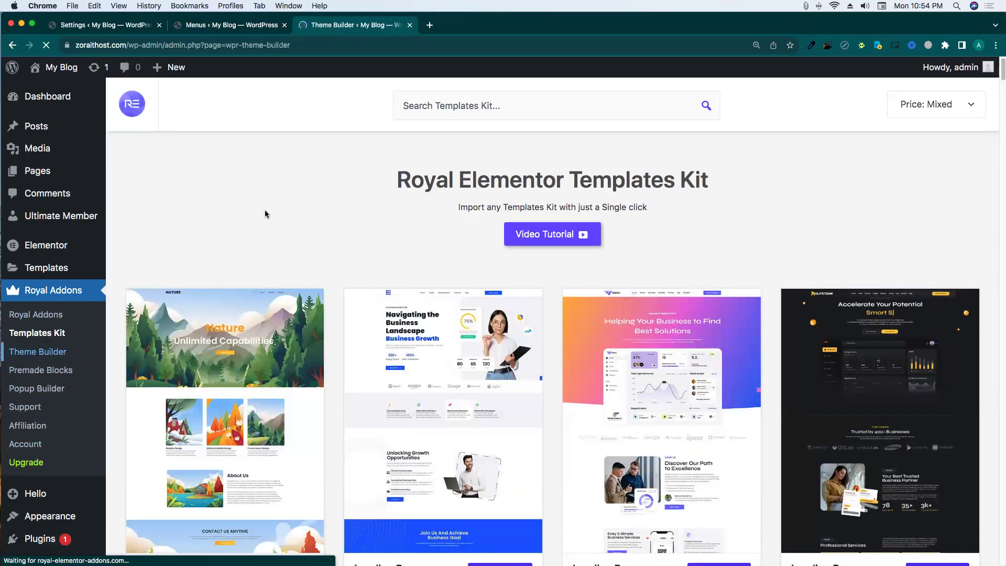
scroll(362, 338, down, 3)
scroll(363, 334, down, 2)
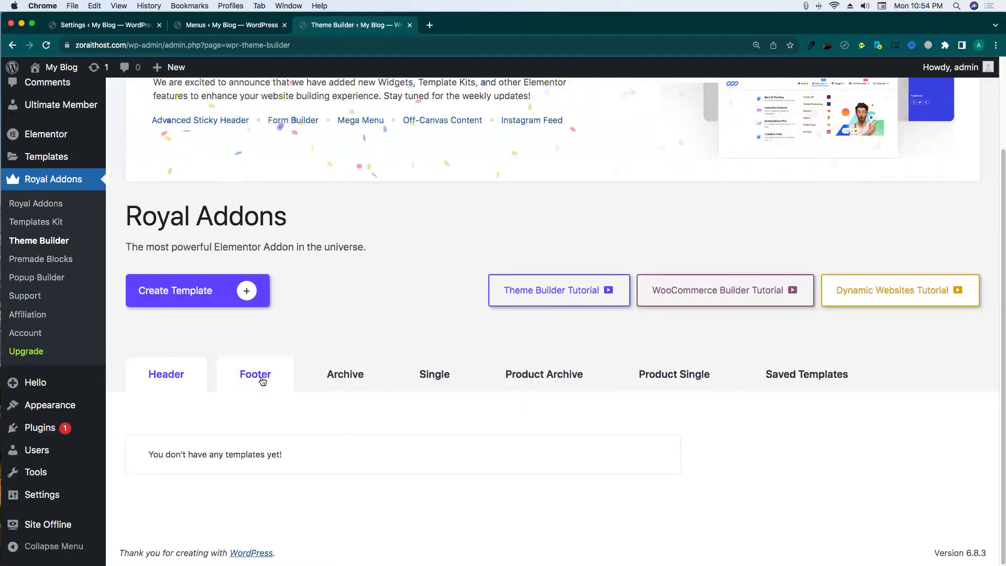
click(205, 305)
click(430, 333)
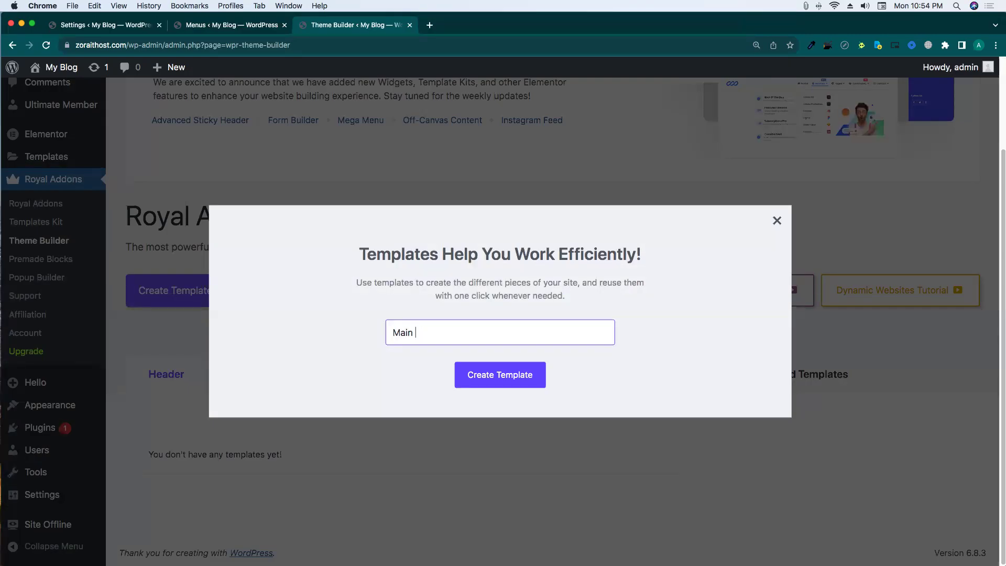
click(490, 387)
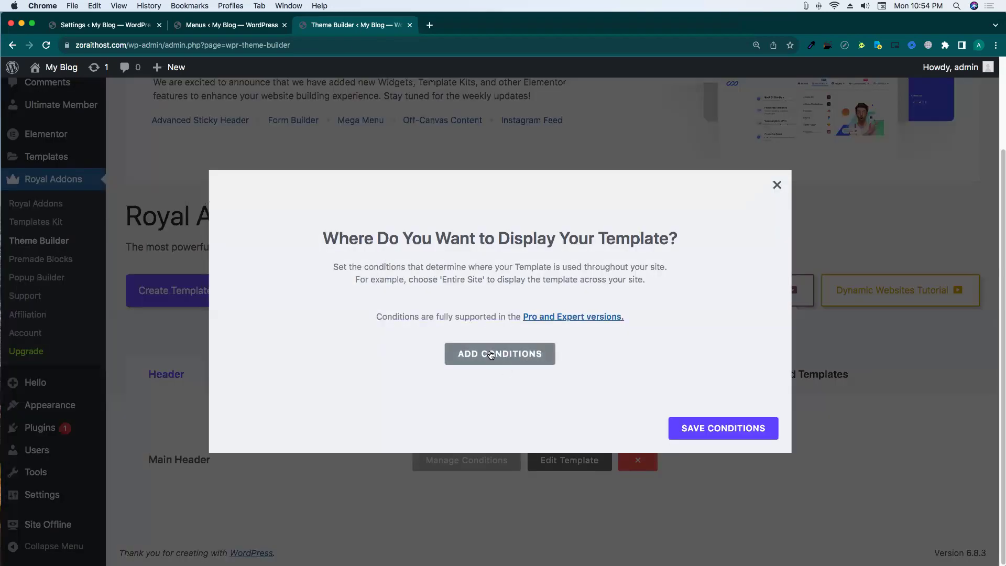
click(491, 355)
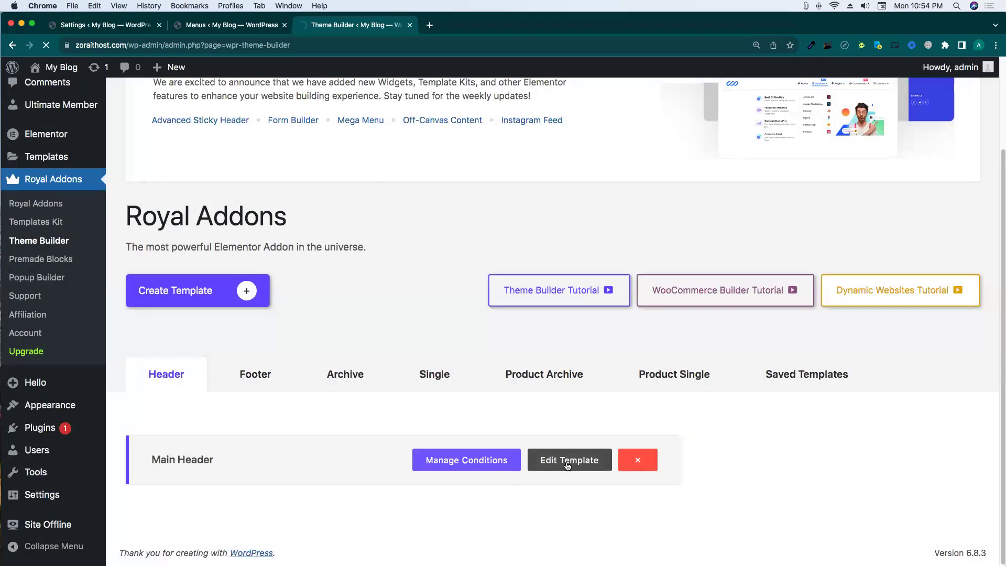
click(568, 465)
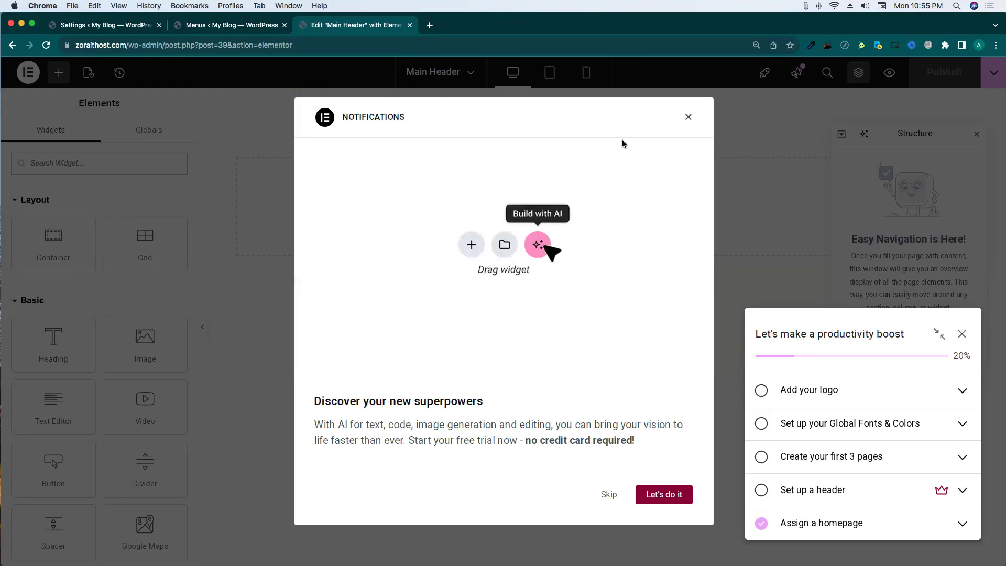
Insert the third Header design from the Royal Addons Sections library into Main Header.
click(688, 117)
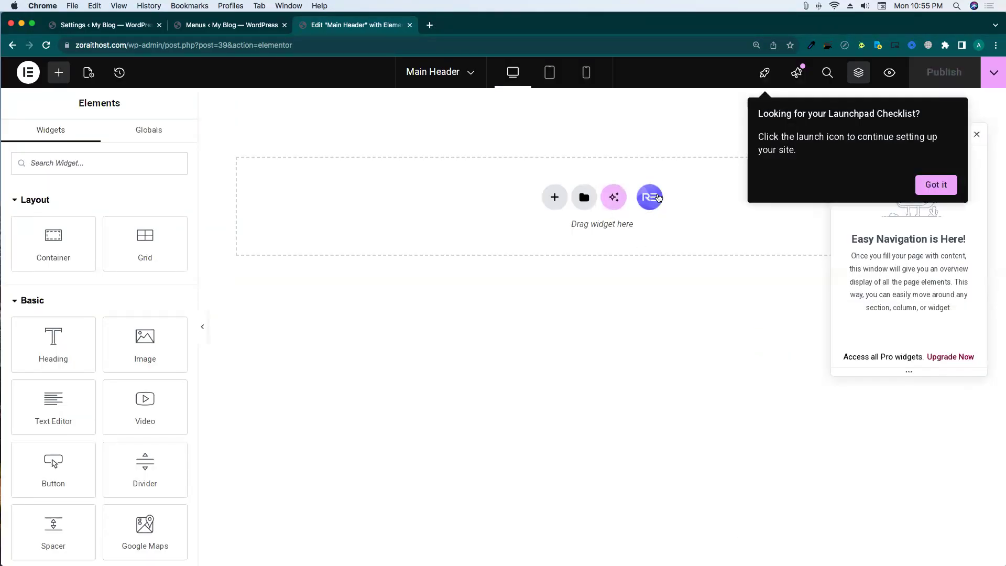
click(656, 197)
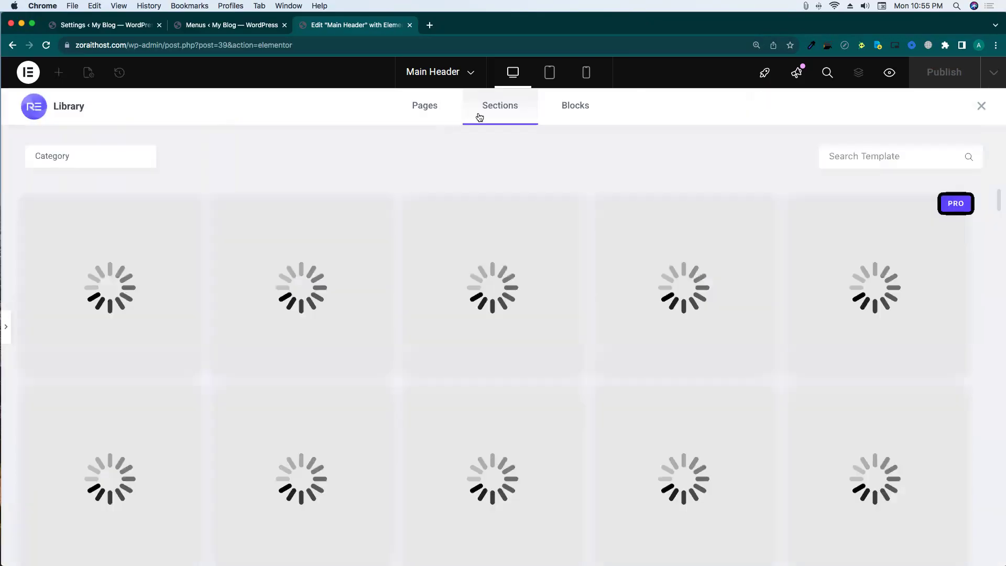
click(599, 111)
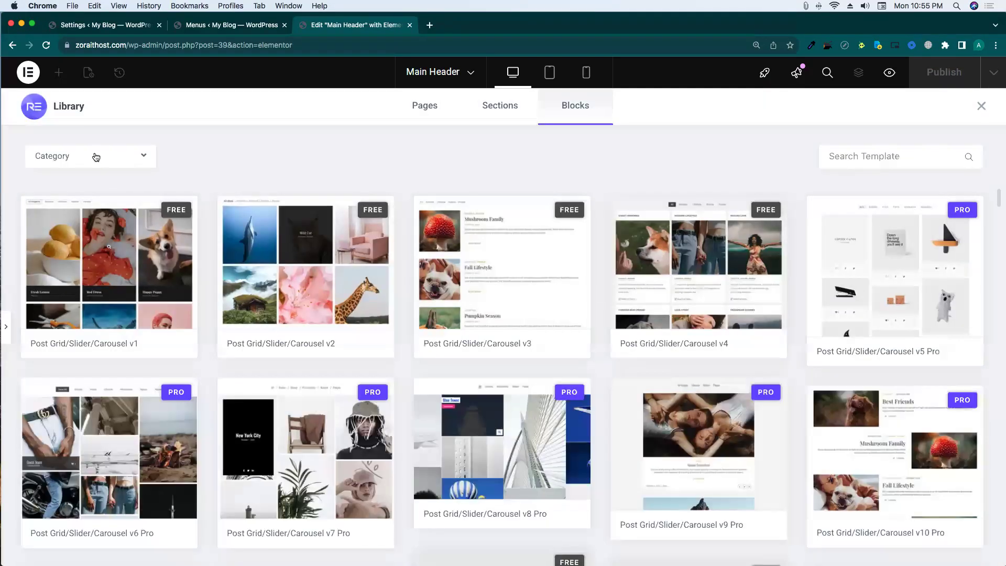
click(94, 156)
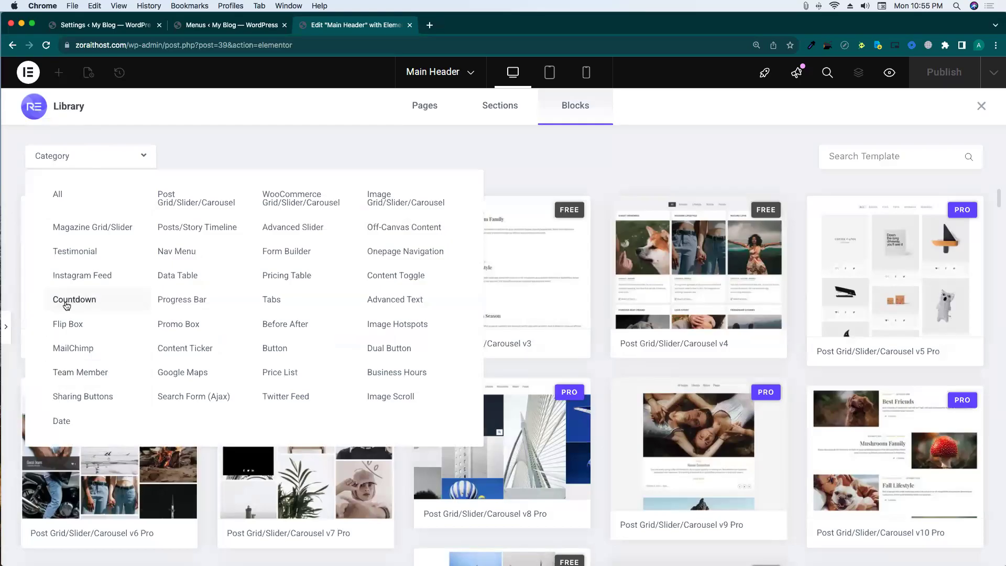
click(475, 118)
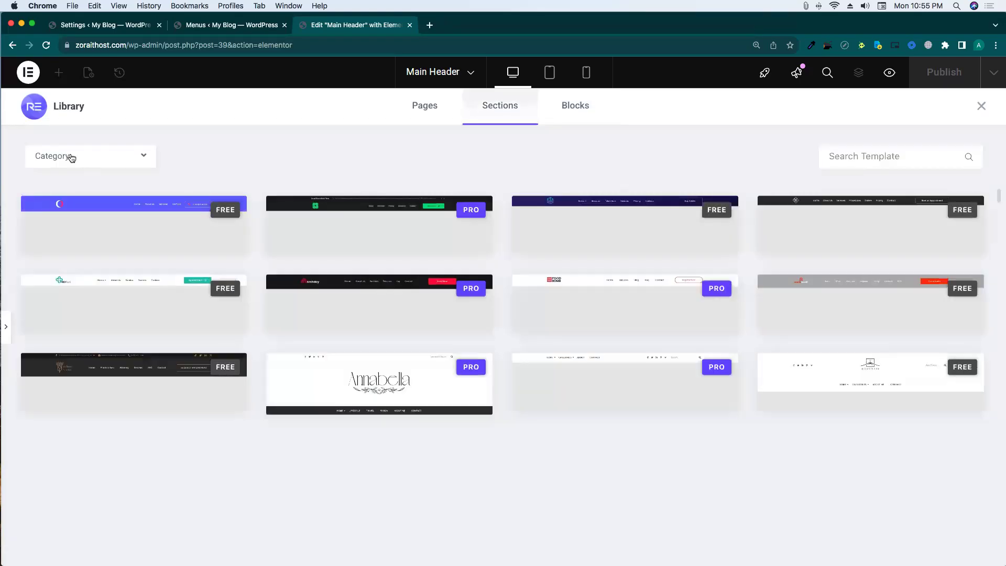
click(71, 157)
click(183, 198)
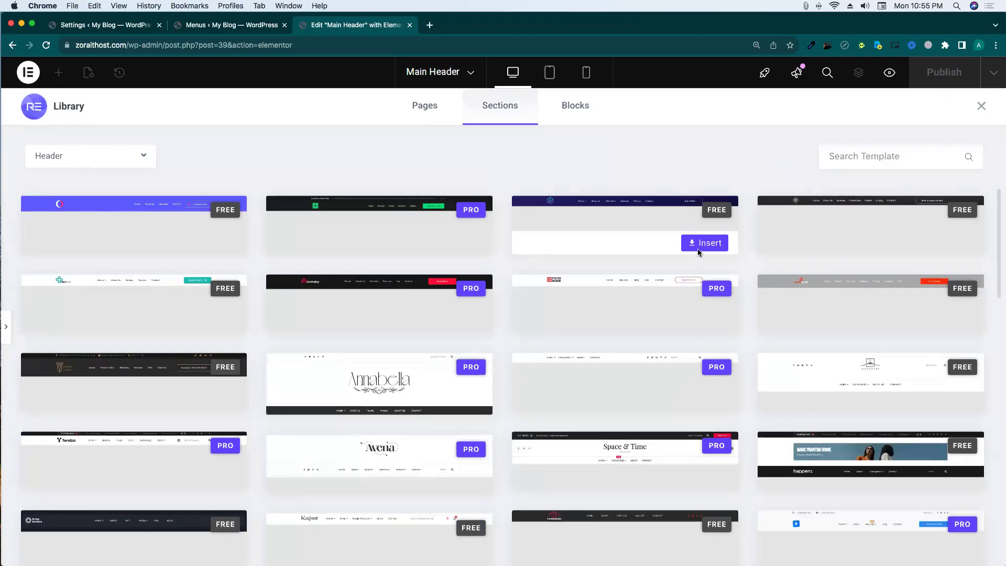
click(702, 245)
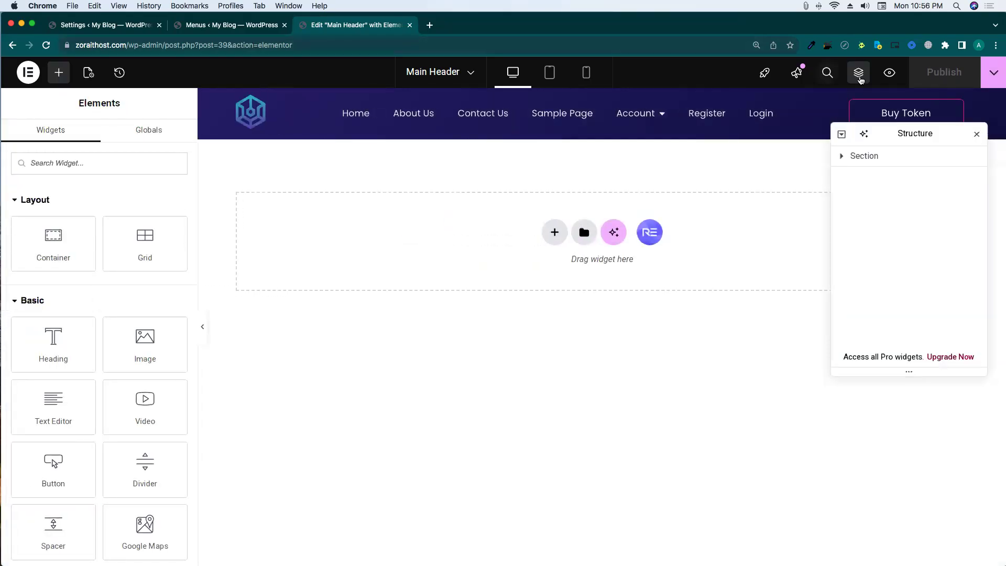
Set the header navigation widget's menu to UM menu and publish.
click(128, 254)
click(126, 254)
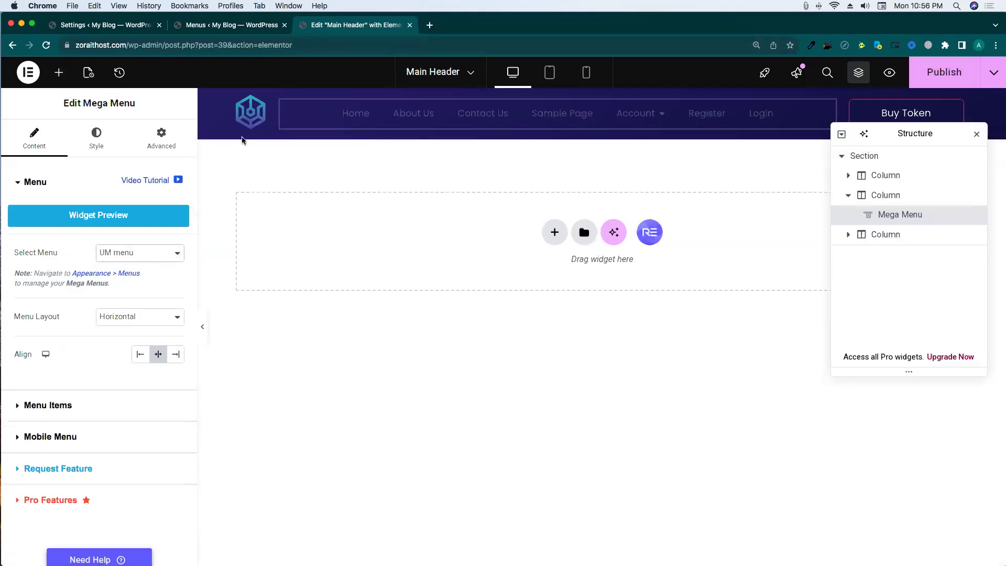
click(938, 76)
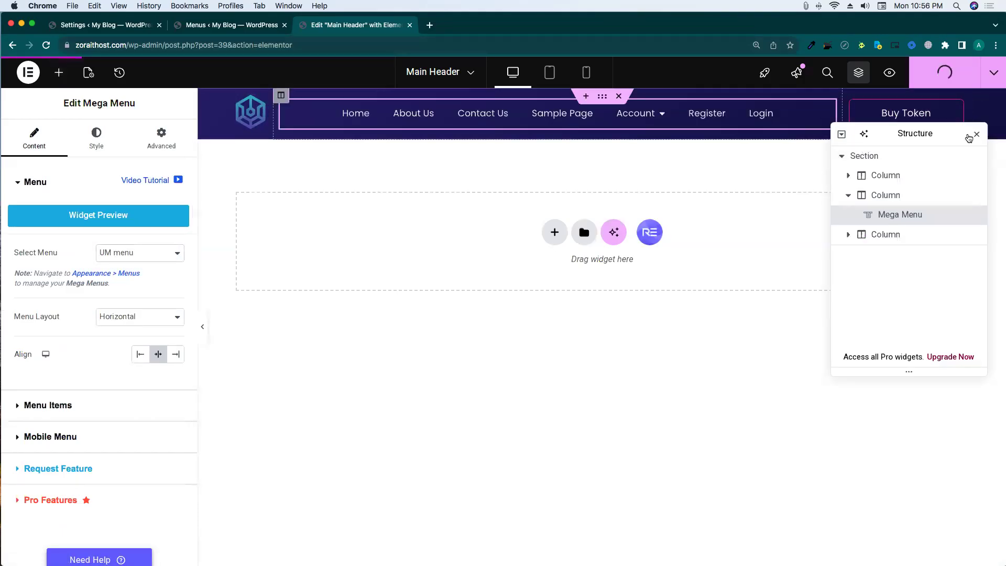
Change the header button text to 'Buy Now', publish, and return to the Menus tab.
drag(959, 131, 963, 162)
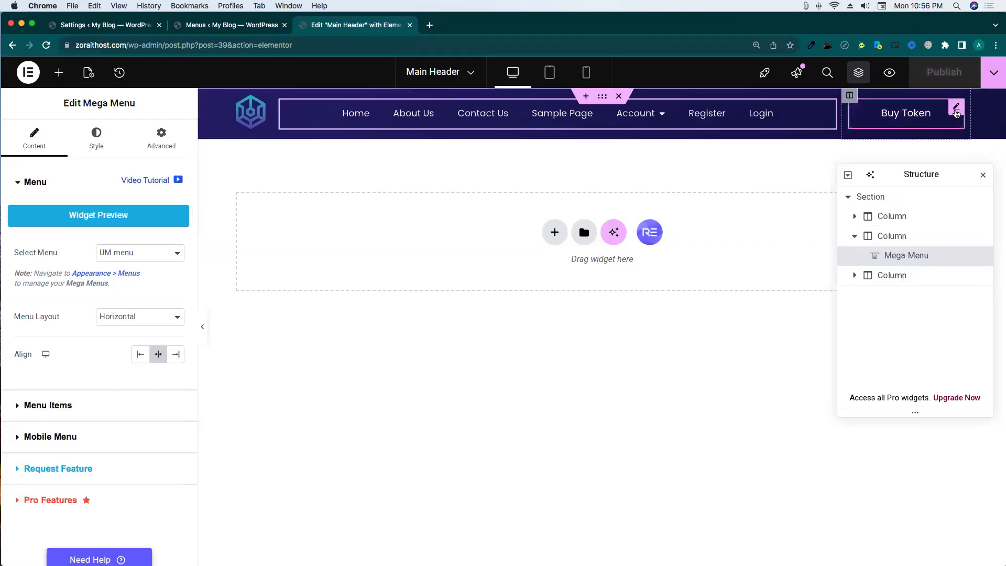
click(956, 109)
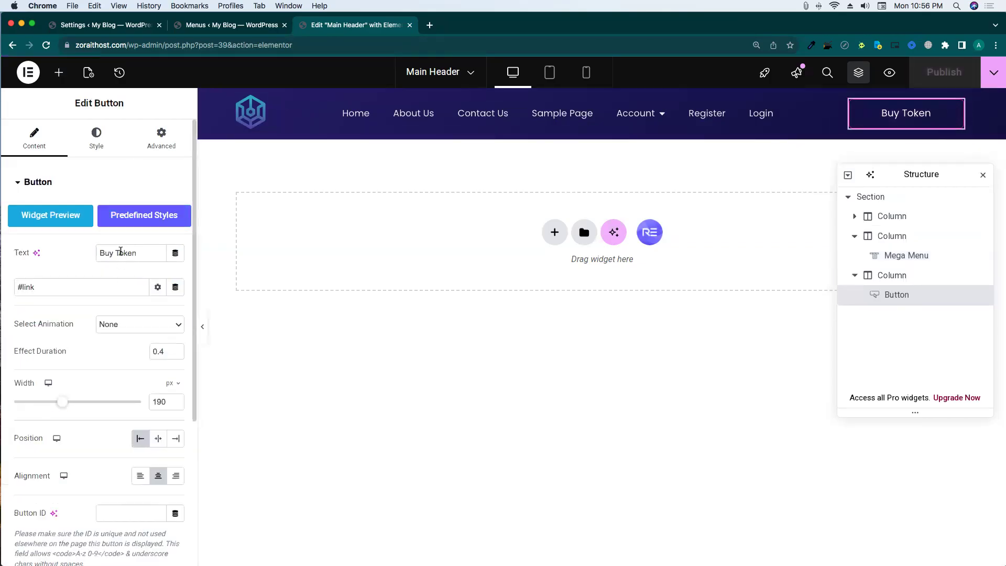
text(Now)
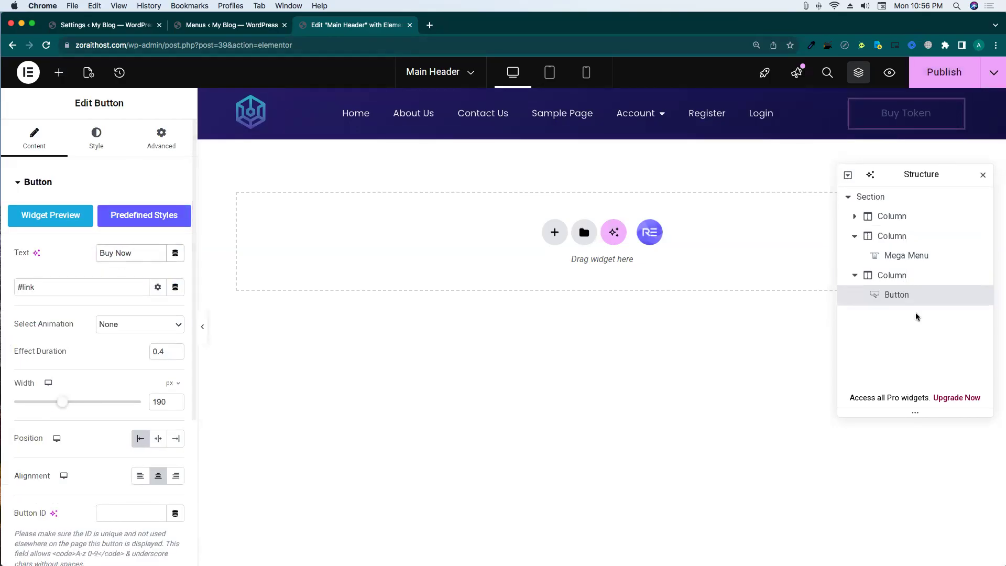
click(938, 86)
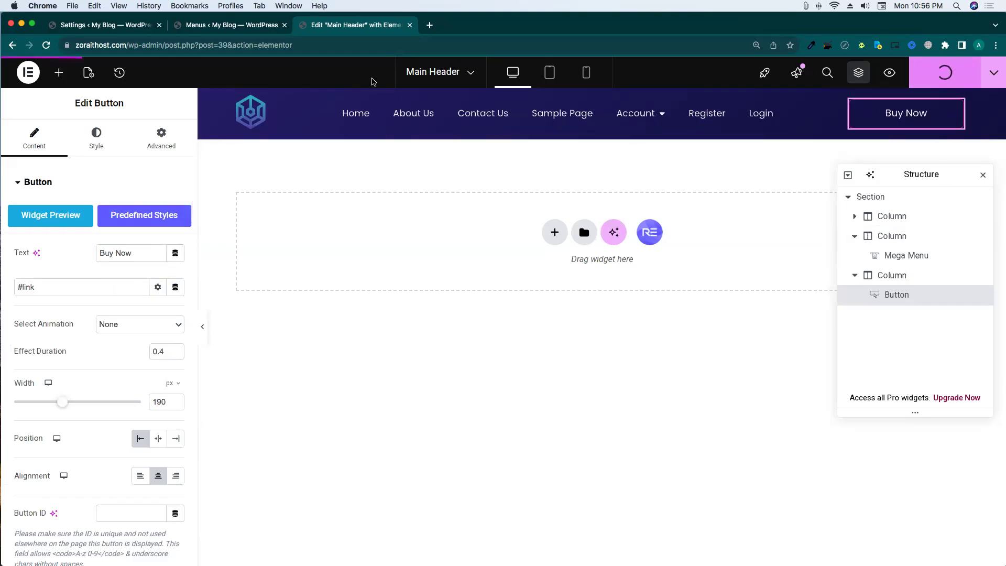
click(225, 26)
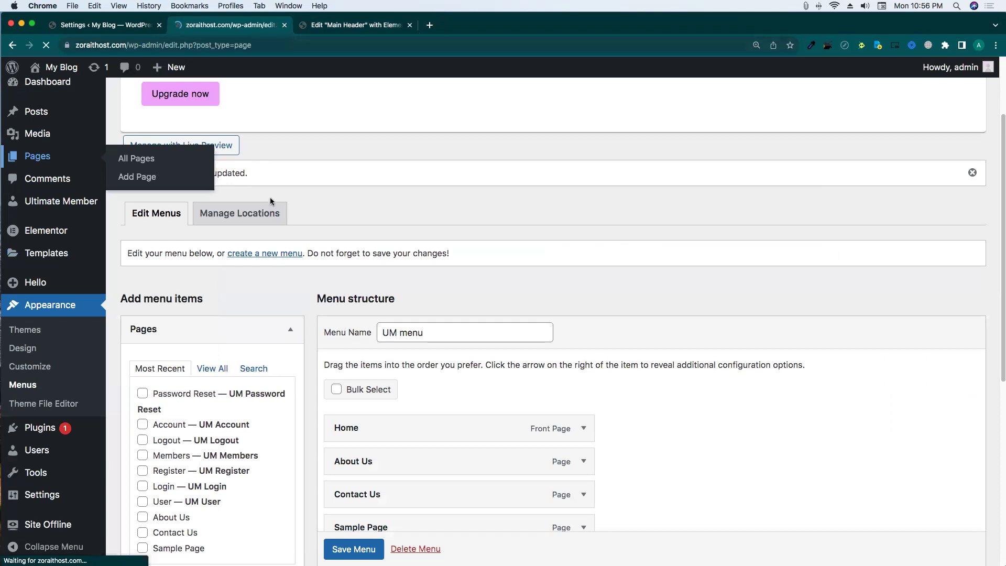
Set the About Us and Account pages to the Elementor Full Width template via Quick Edit.
scroll(310, 277, down, 5)
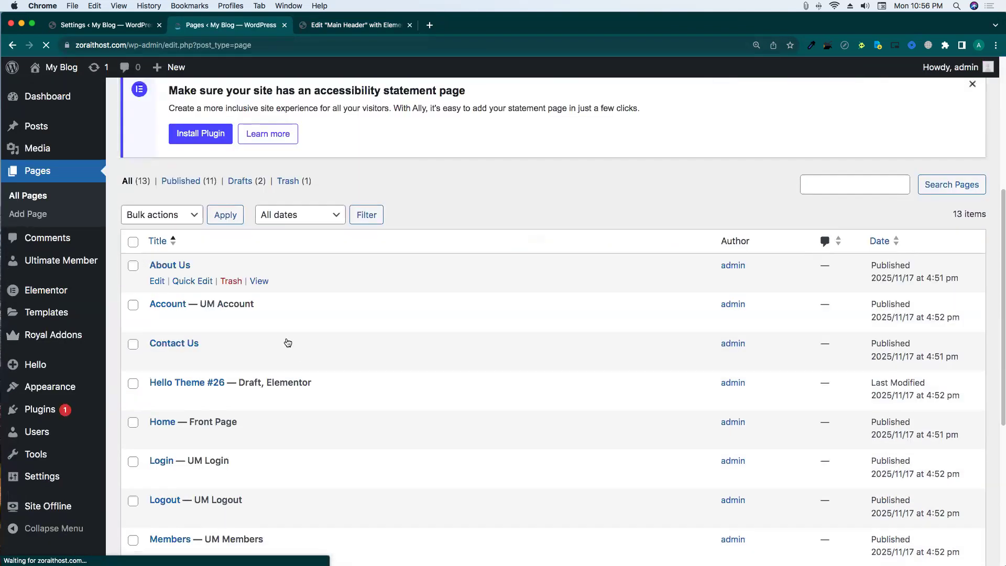
scroll(287, 343, down, 2)
click(193, 221)
click(648, 271)
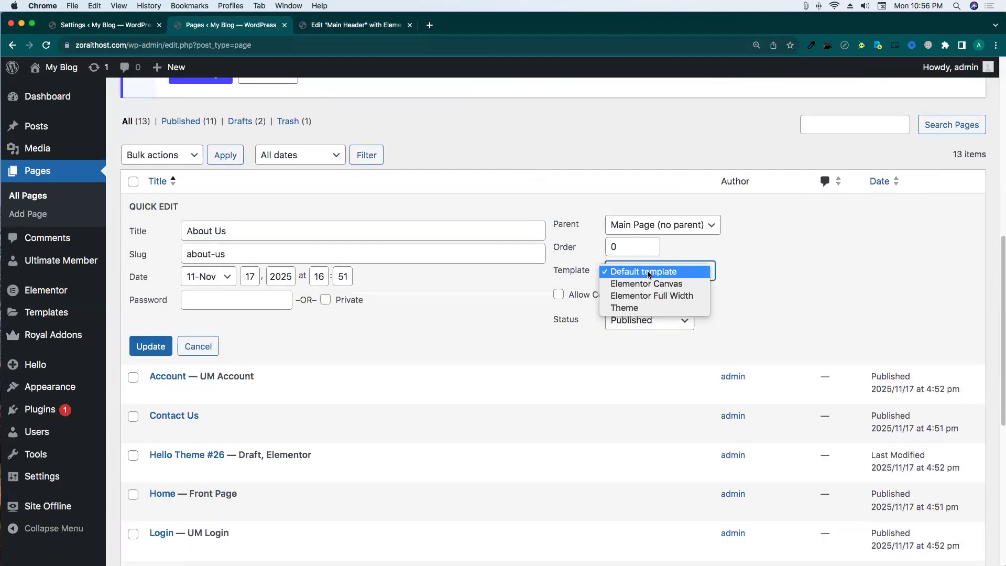
click(651, 295)
click(146, 354)
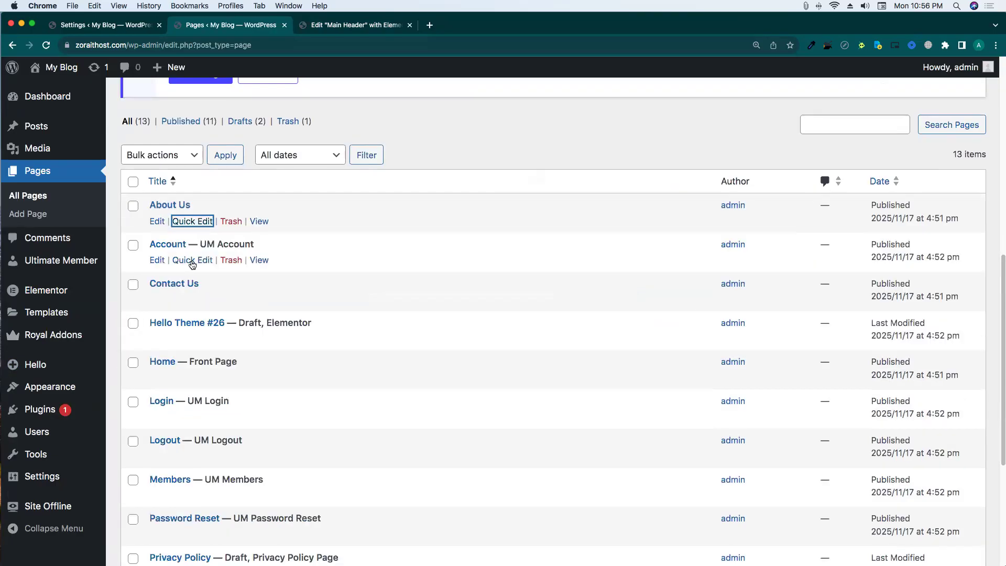
click(192, 260)
click(659, 312)
click(662, 336)
mouse_move(99, 390)
click(138, 389)
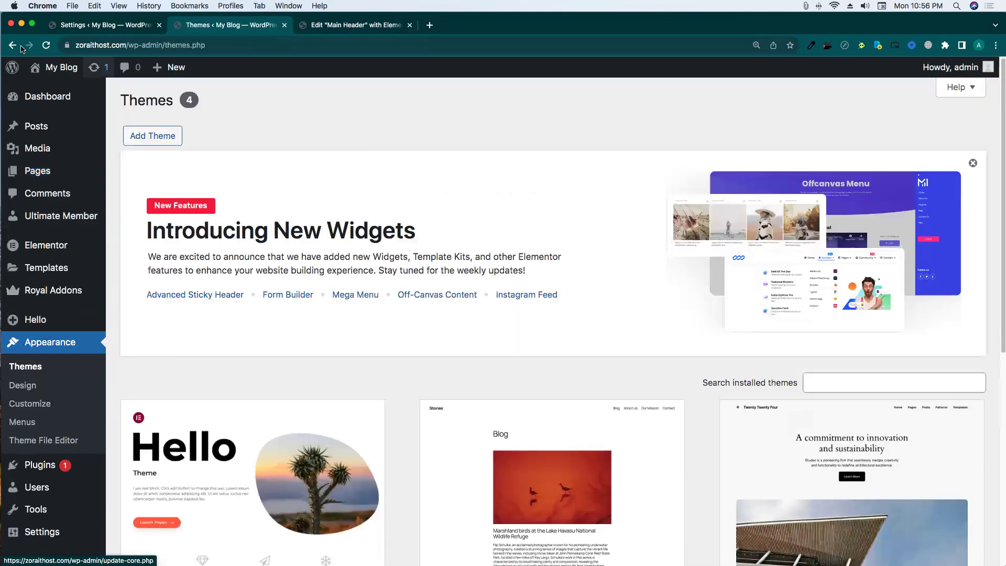
click(21, 46)
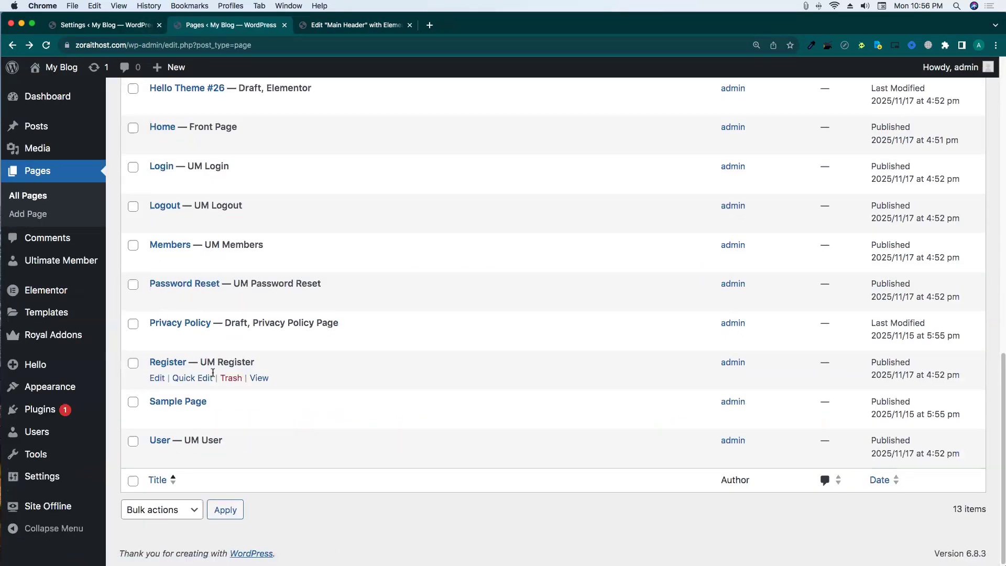
Set the Register, Password Reset and Members pages to Elementor Full Width.
click(202, 378)
click(668, 431)
click(673, 451)
click(167, 502)
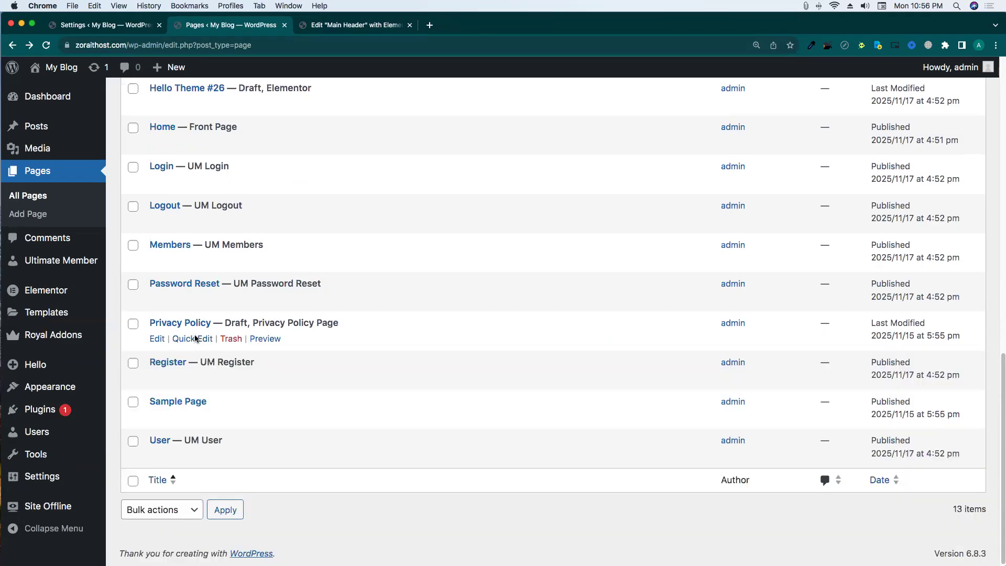
click(193, 296)
click(663, 357)
click(655, 375)
click(152, 425)
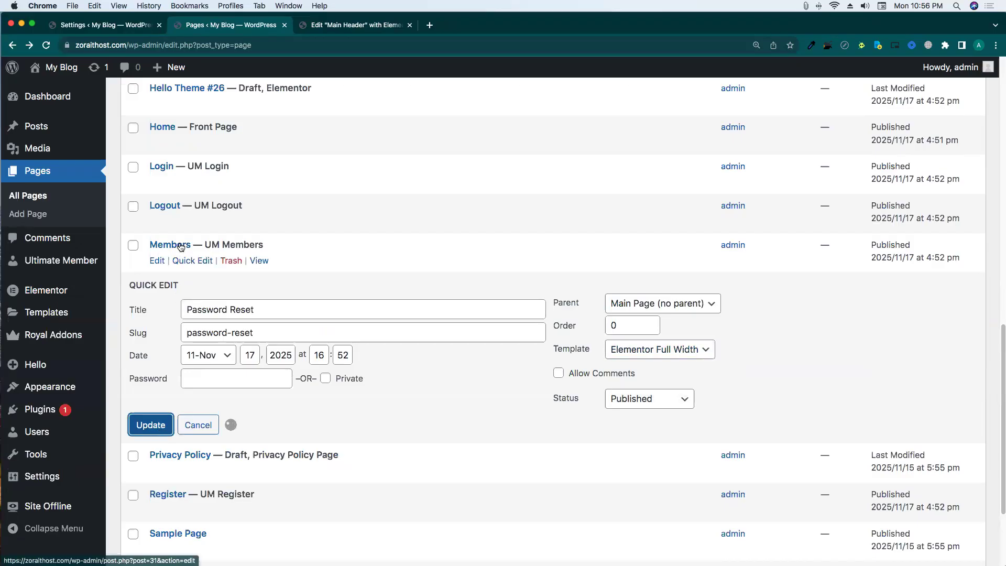
click(193, 258)
click(644, 314)
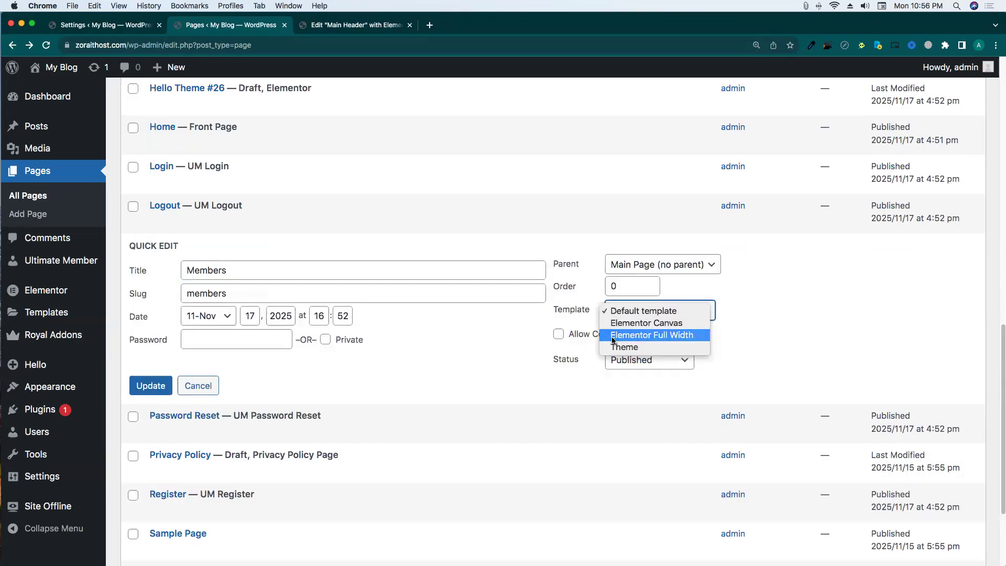
click(651, 334)
click(151, 386)
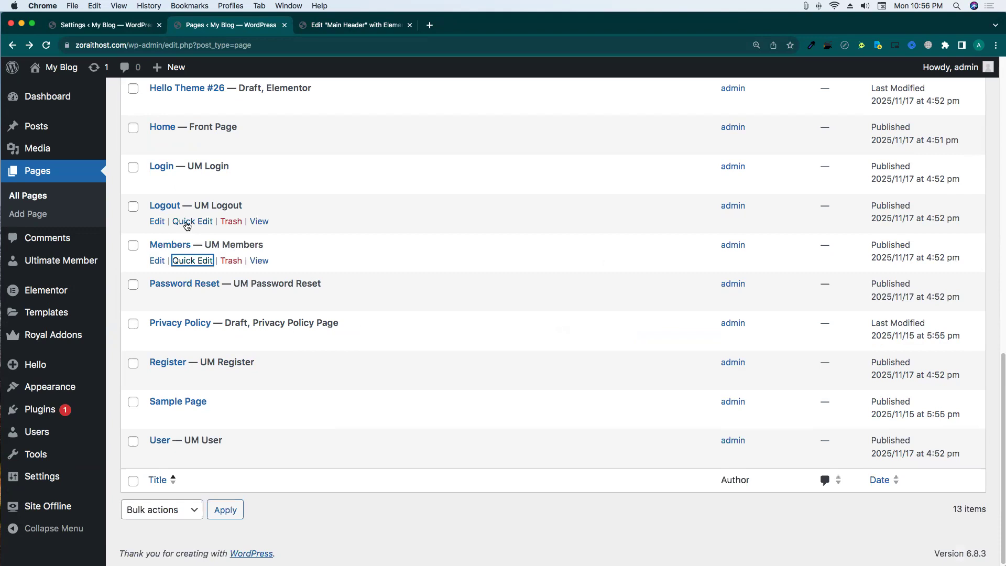
Set the Login and Home pages to Elementor Full Width.
scroll(187, 226, up, 2)
click(192, 234)
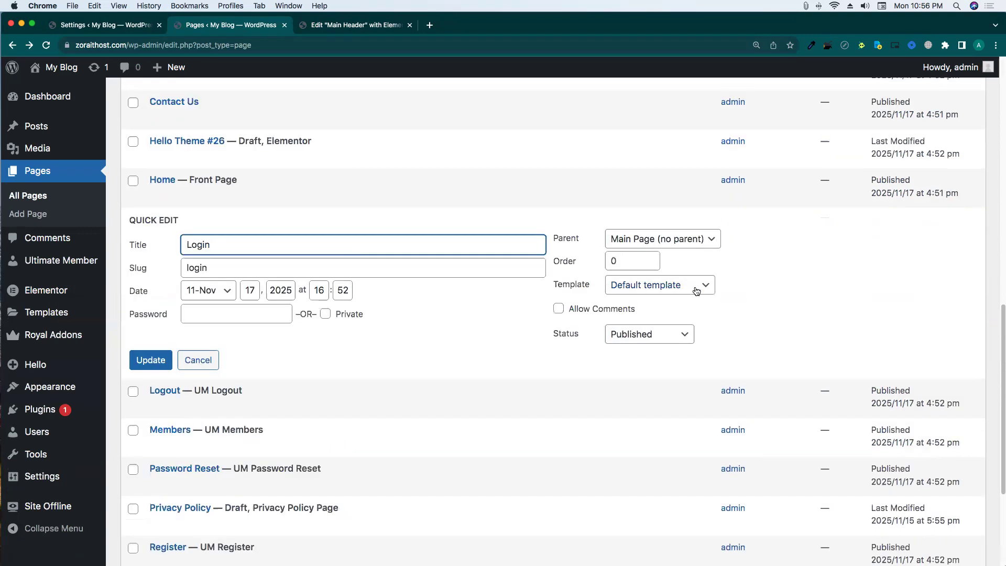
click(694, 289)
click(688, 319)
click(659, 288)
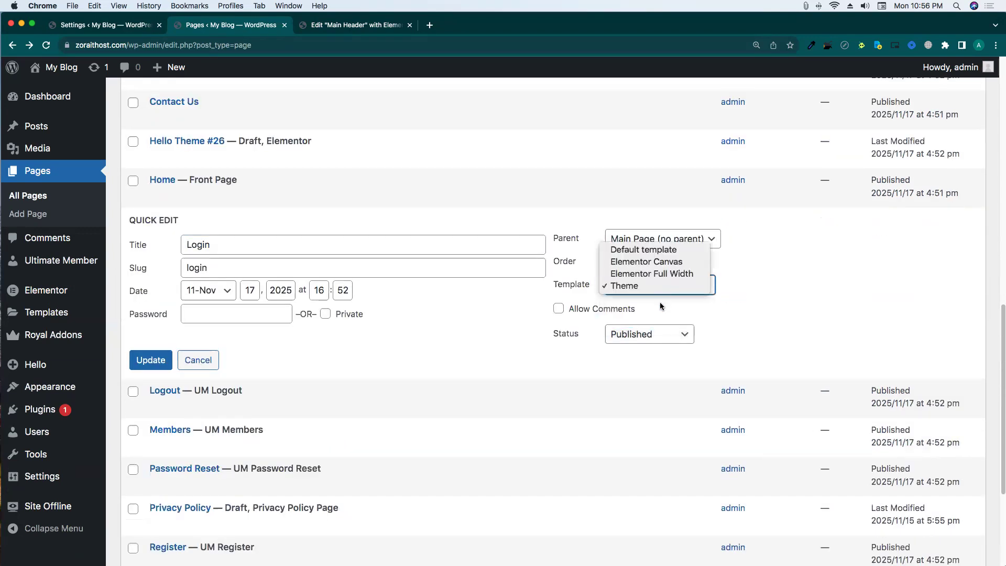
click(652, 273)
click(170, 363)
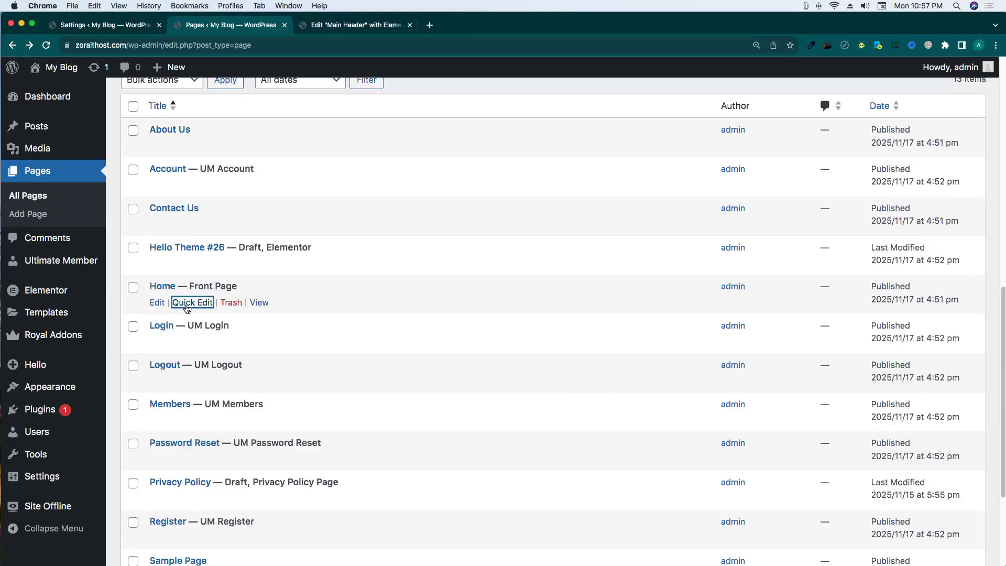
click(167, 326)
click(652, 353)
click(652, 375)
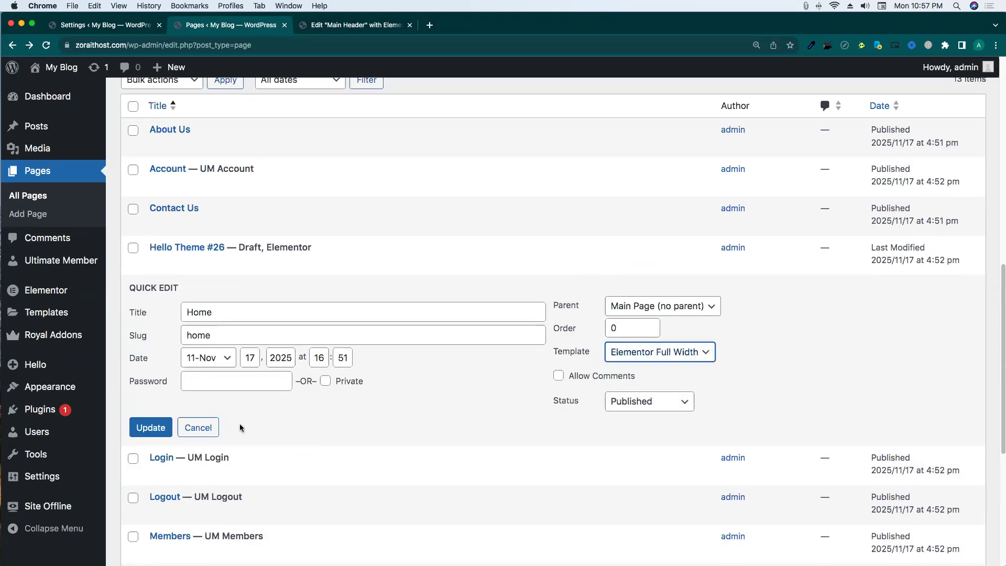
click(148, 427)
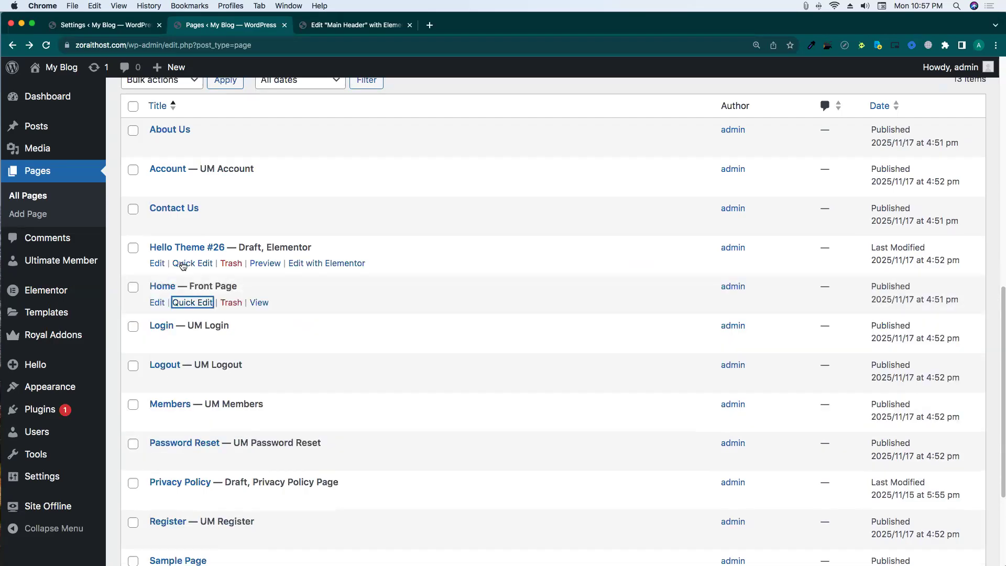
Set Contact Us and Account to Elementor Full Width, then open Home in the editor.
scroll(185, 264, up, 2)
click(197, 277)
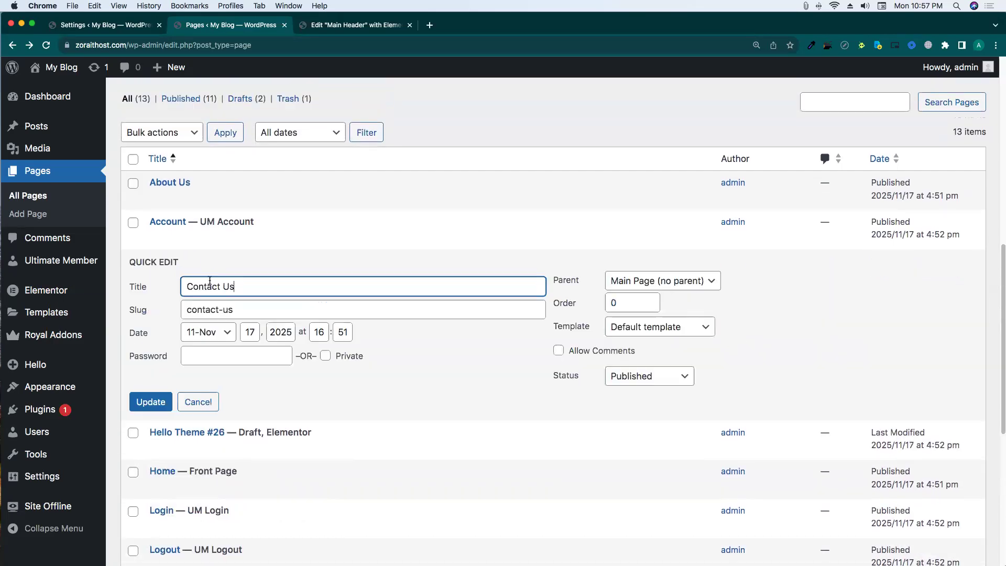
click(655, 331)
click(655, 347)
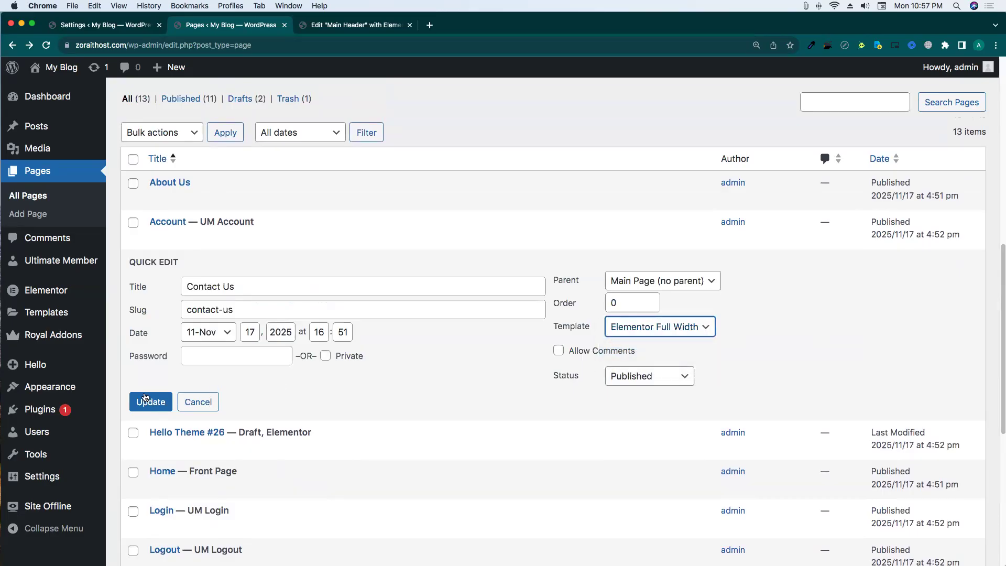
click(150, 401)
click(193, 236)
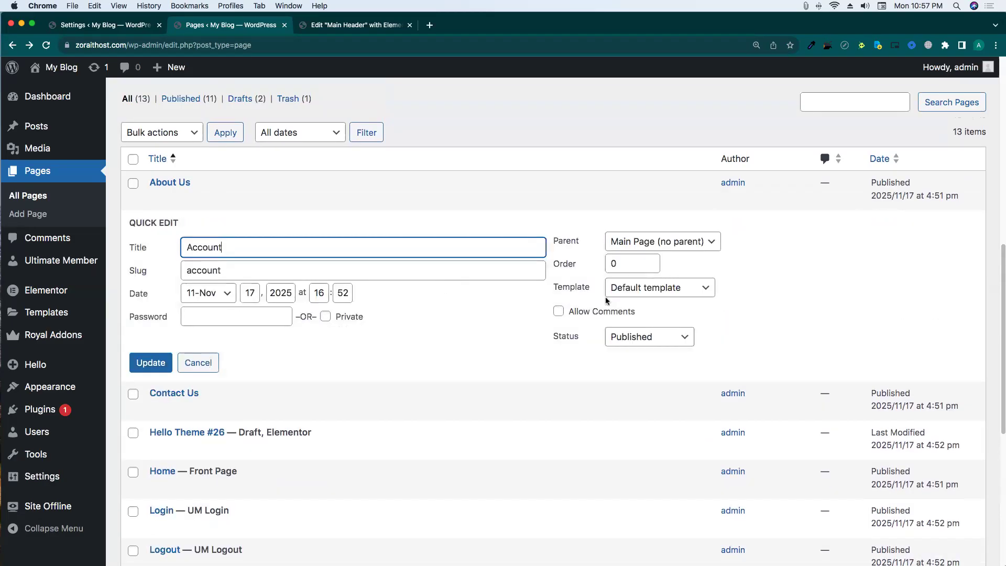
click(676, 294)
click(674, 313)
click(151, 363)
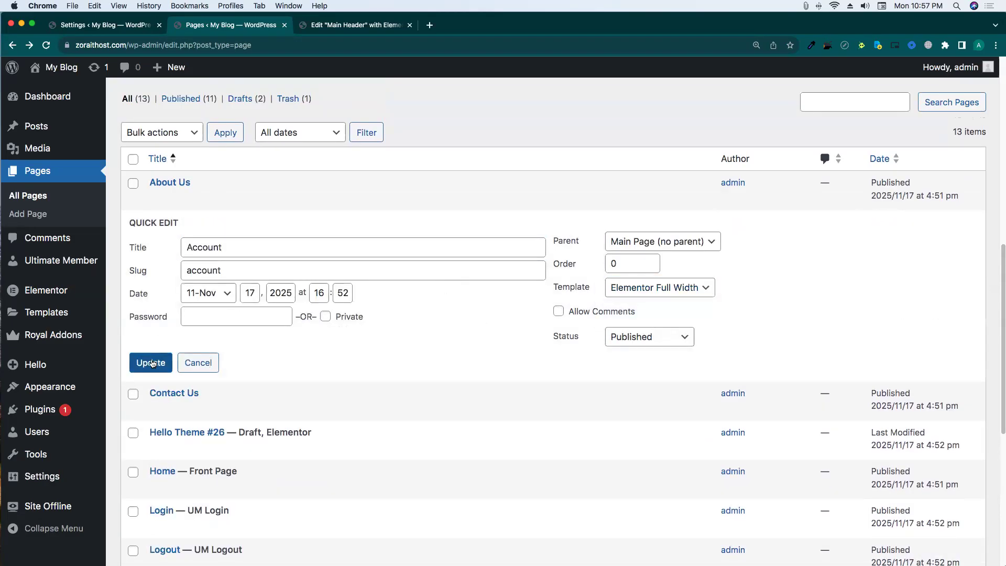
click(180, 200)
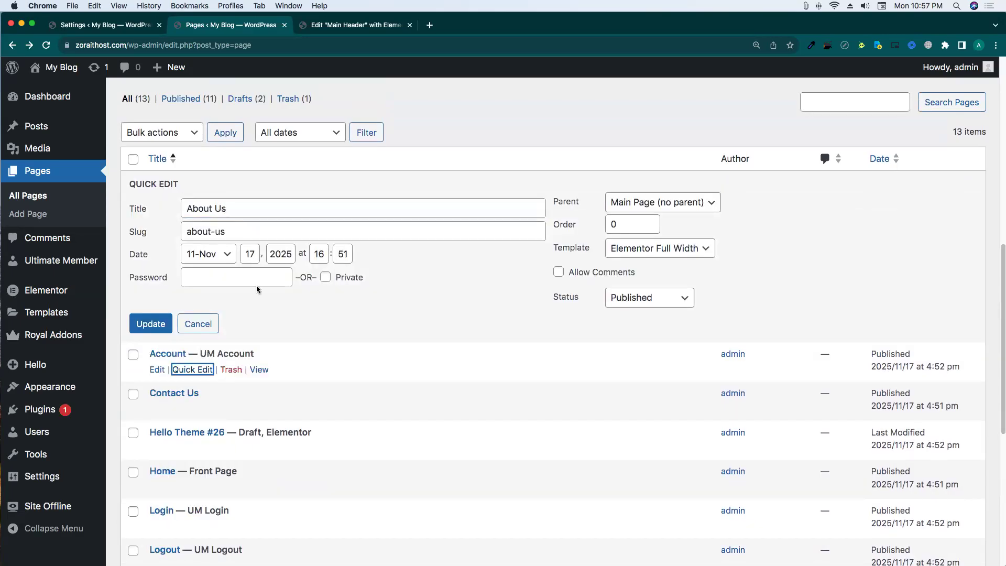
scroll(256, 287, down, 5)
click(157, 220)
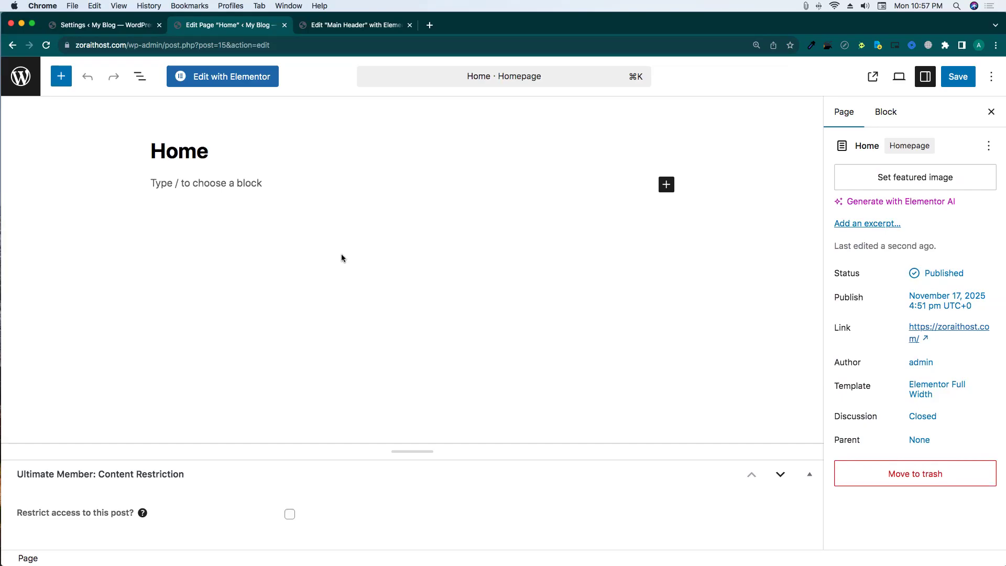
Open Home with Elementor and bring up the Royal Addons template library.
click(231, 82)
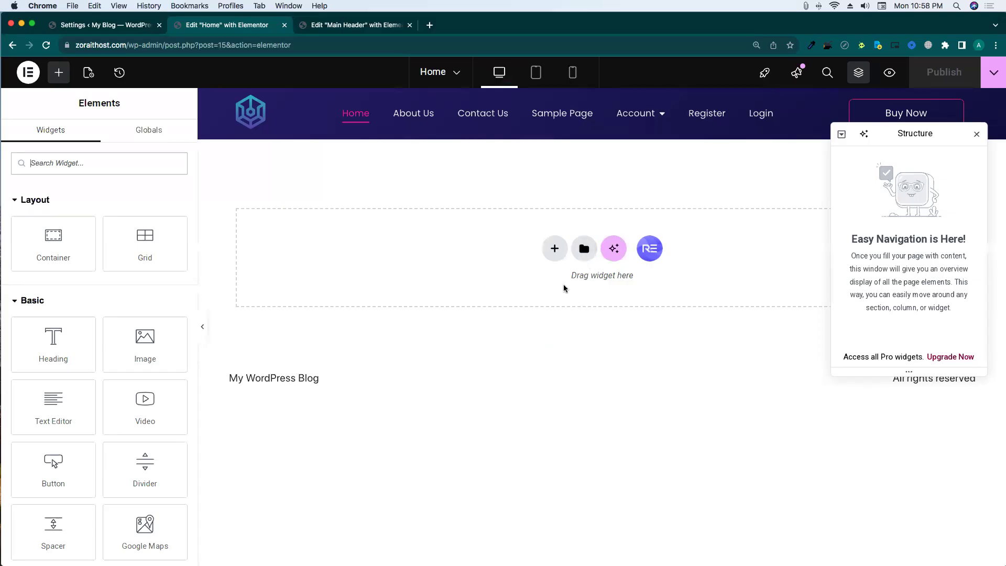
click(644, 251)
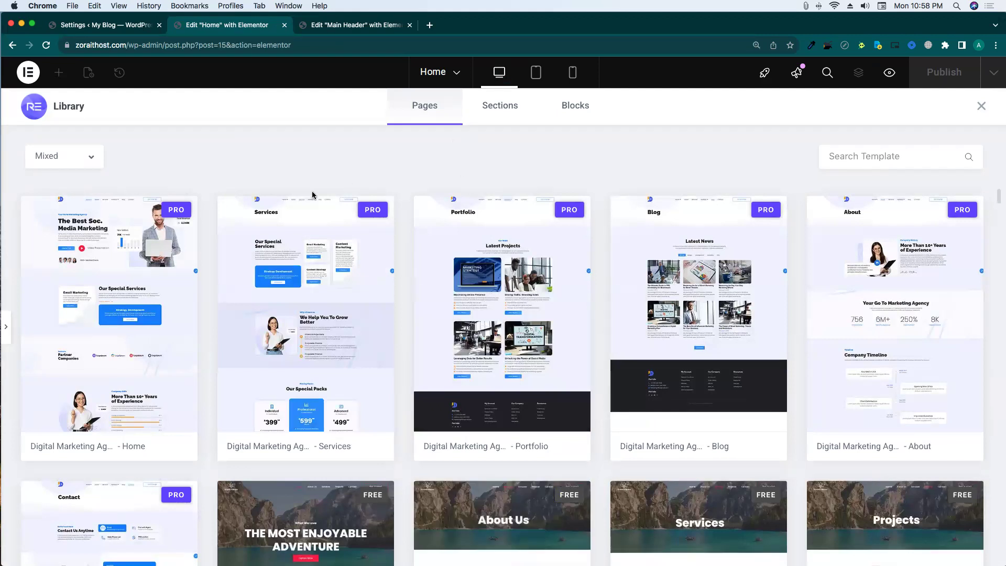
Filter the library to Free templates and insert 'Nature v2 - travel - Home'.
click(73, 161)
click(48, 204)
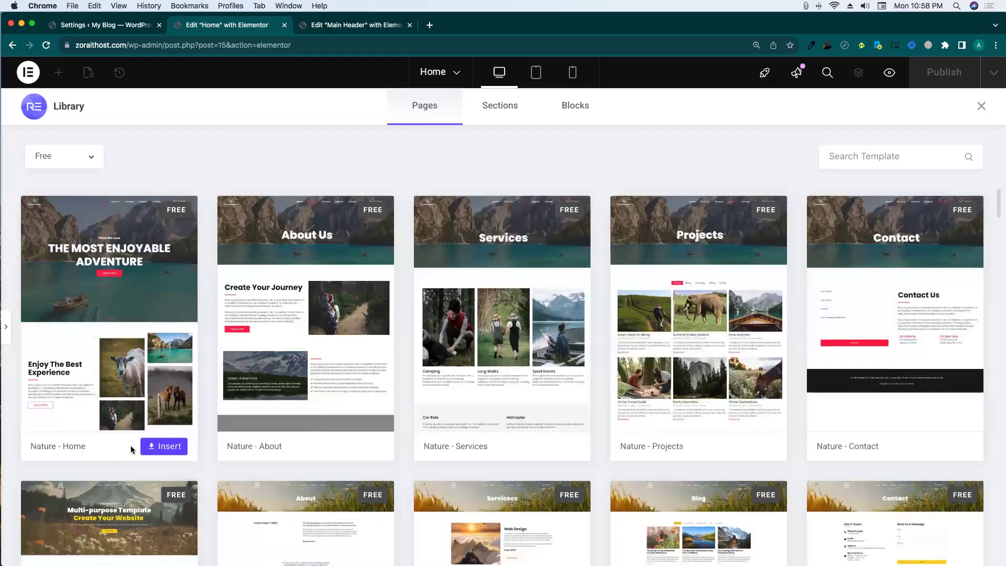
scroll(131, 449, down, 4)
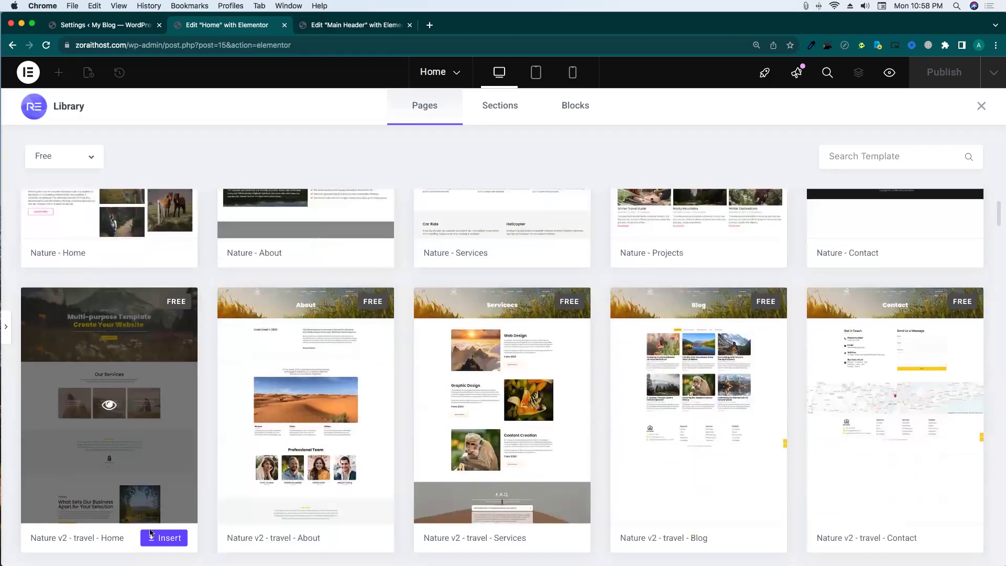
click(152, 535)
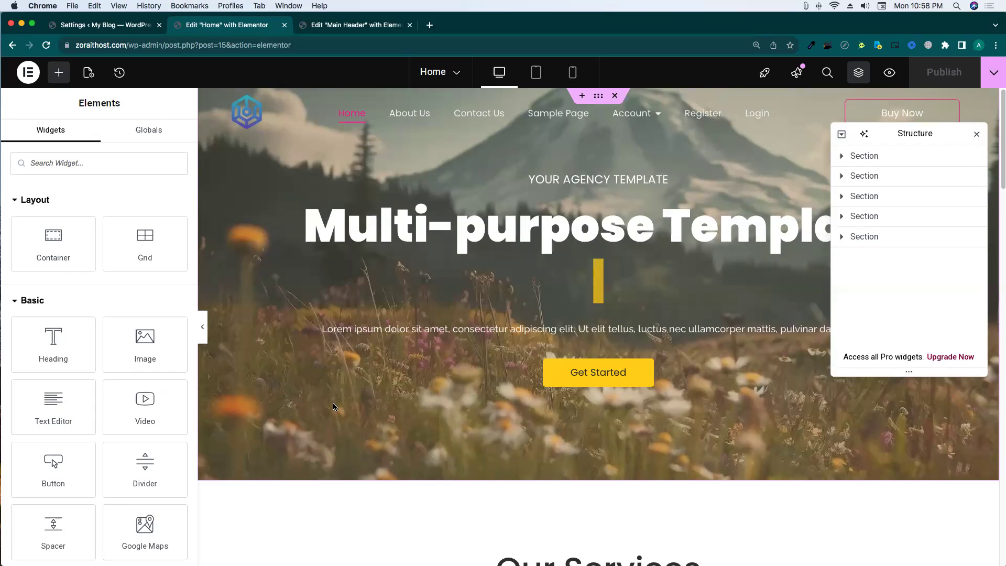
Preview the Home page via the Publish dropdown's View Page, then return to the editor tab.
click(994, 74)
click(949, 169)
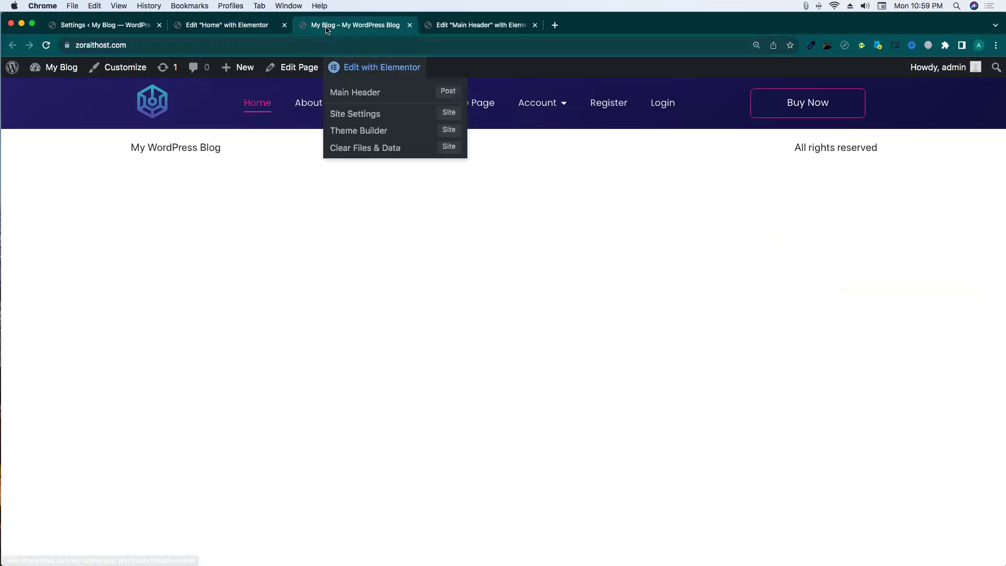
click(456, 26)
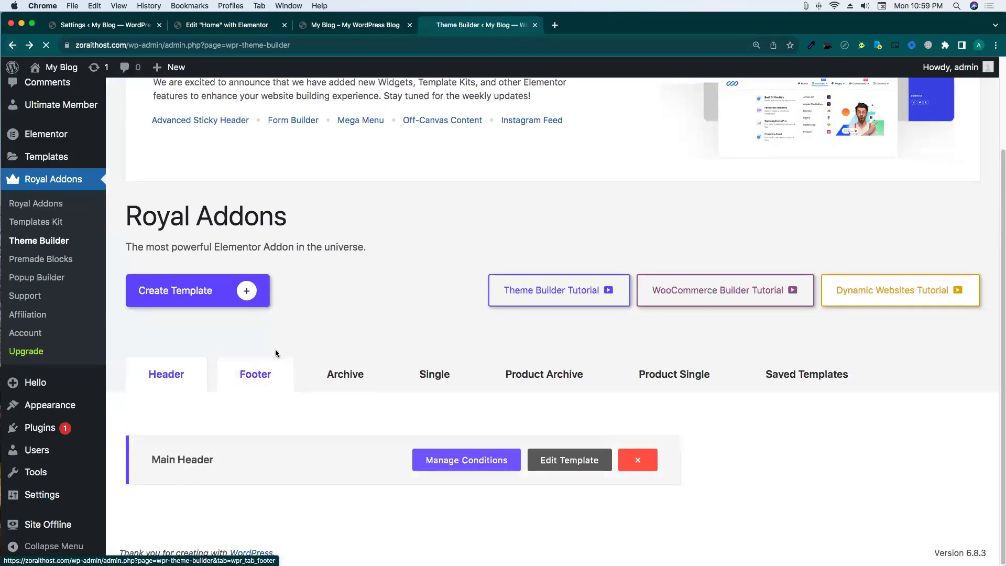
Create a Theme Builder footer template named 'Main Footer' and open it in Elementor.
click(277, 354)
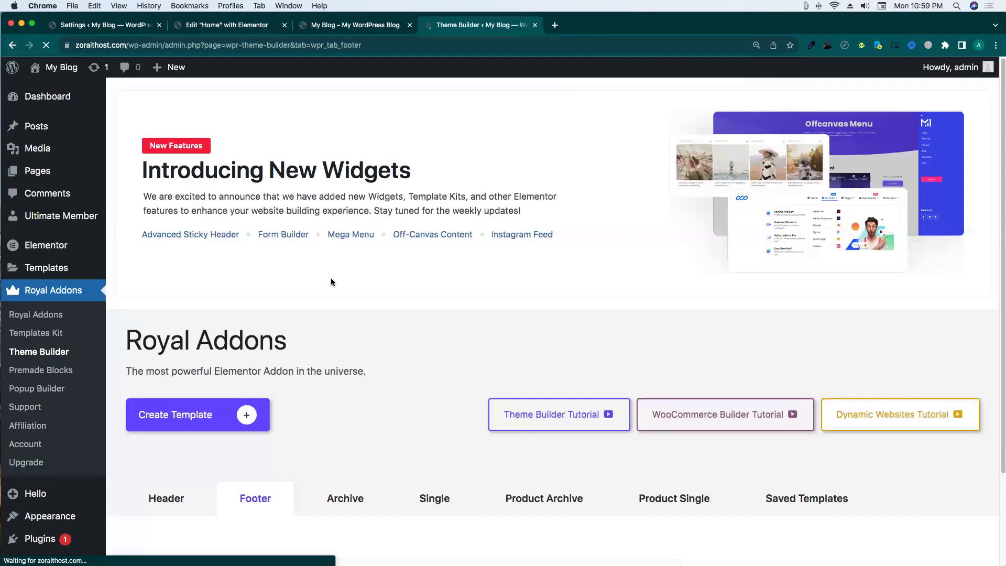
scroll(313, 308, down, 2)
click(246, 290)
click(478, 332)
click(468, 361)
double_click(426, 331)
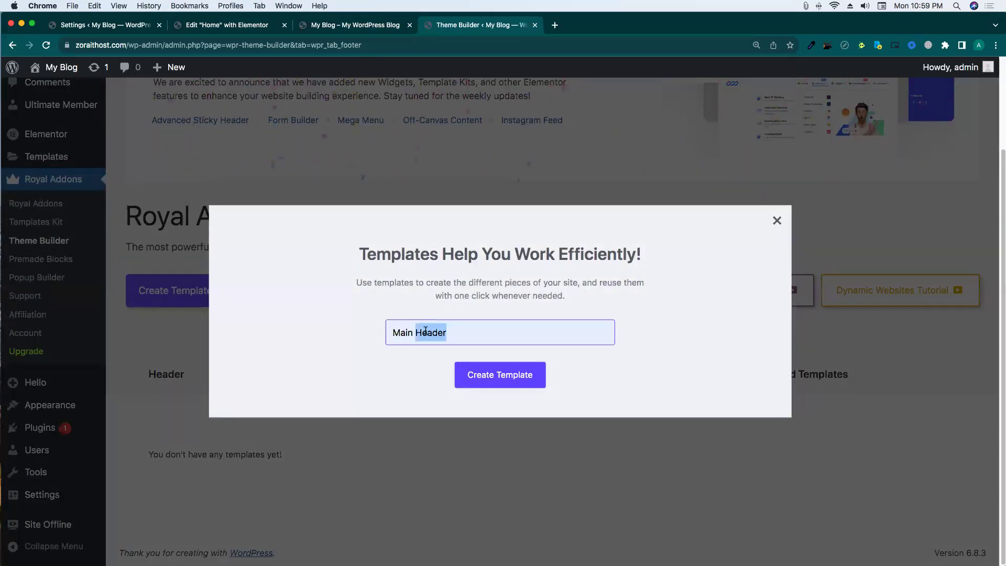
text(Foot)
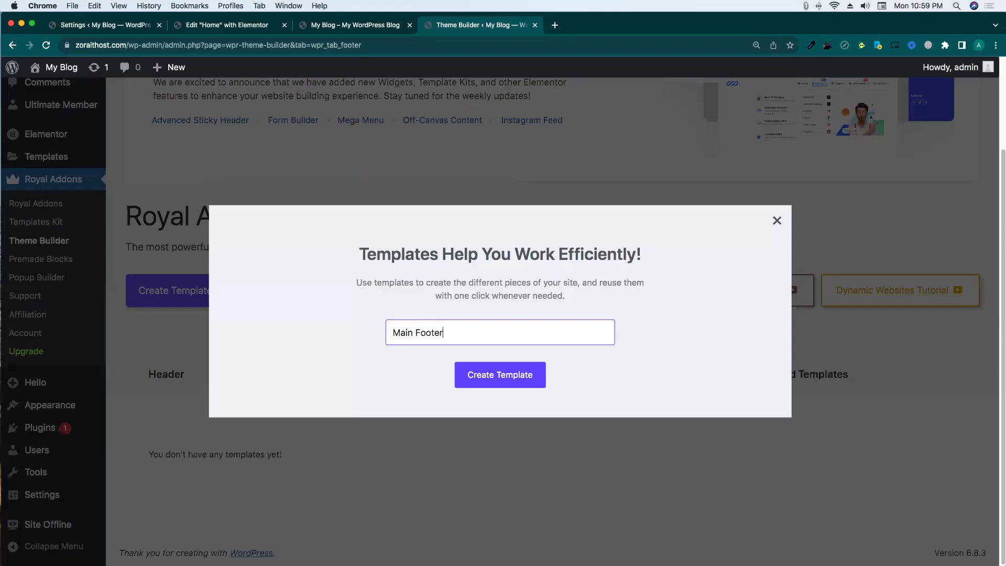
click(514, 381)
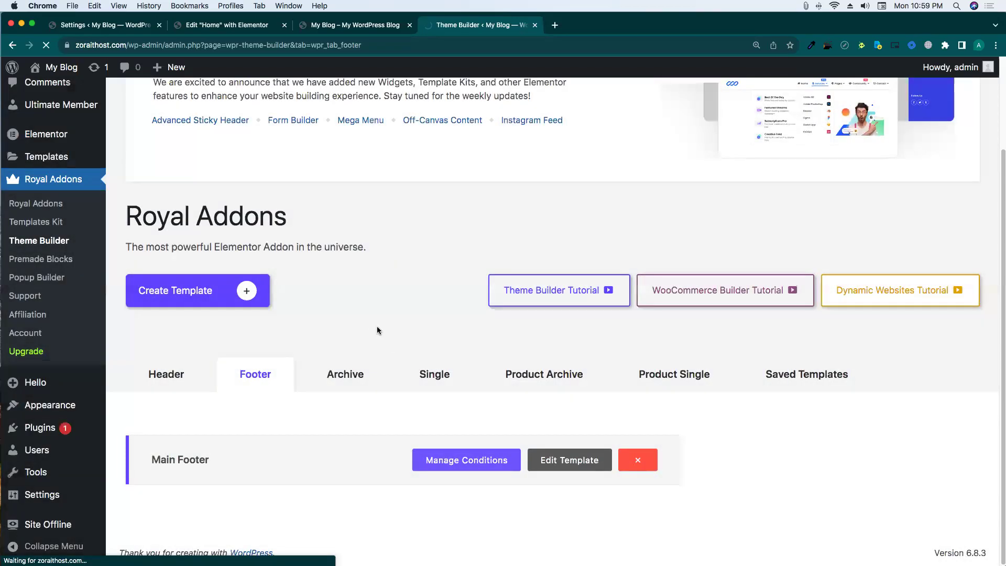
click(572, 461)
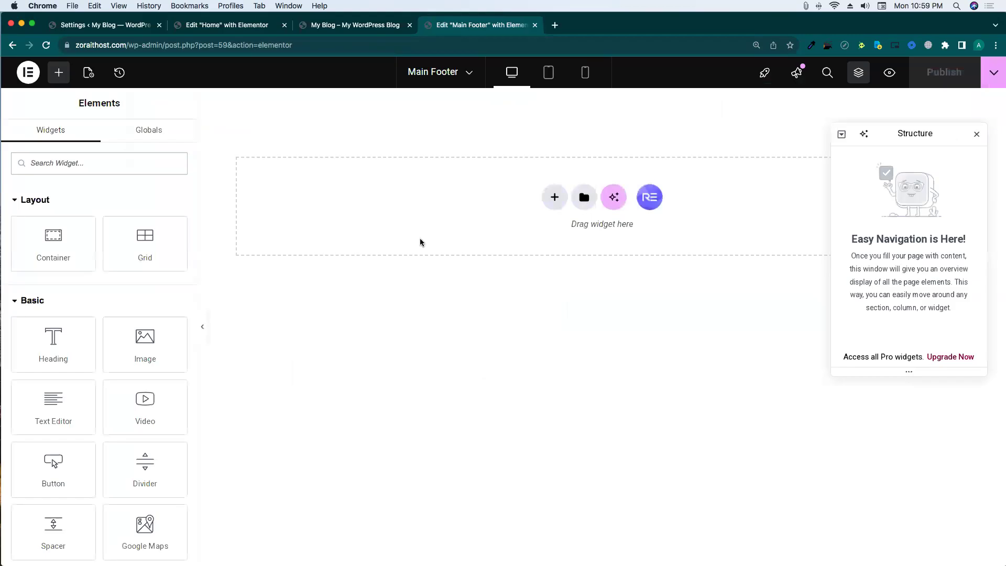
Insert the 'Keep Updated' footer section from the Royal Addons library.
click(654, 201)
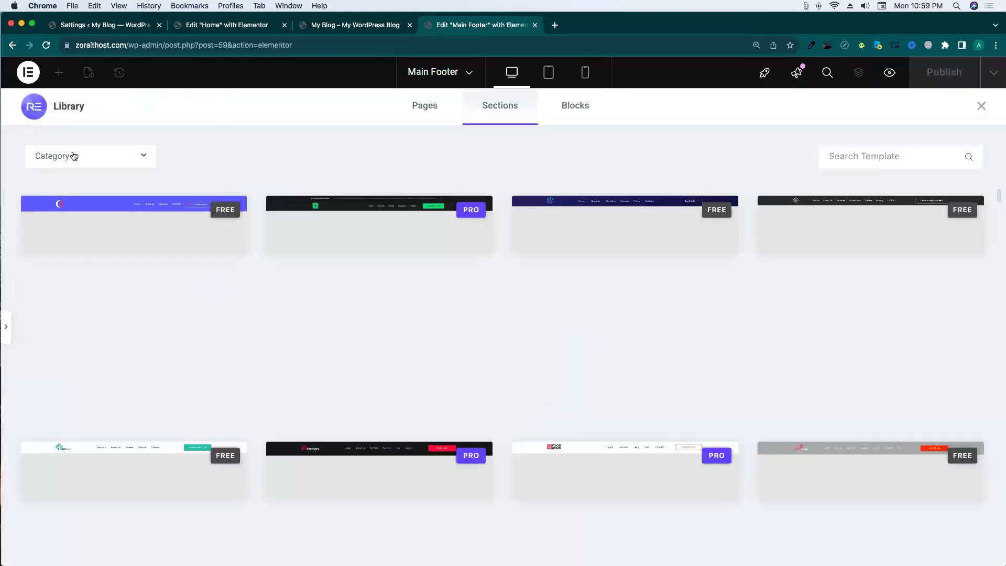
click(76, 156)
click(275, 194)
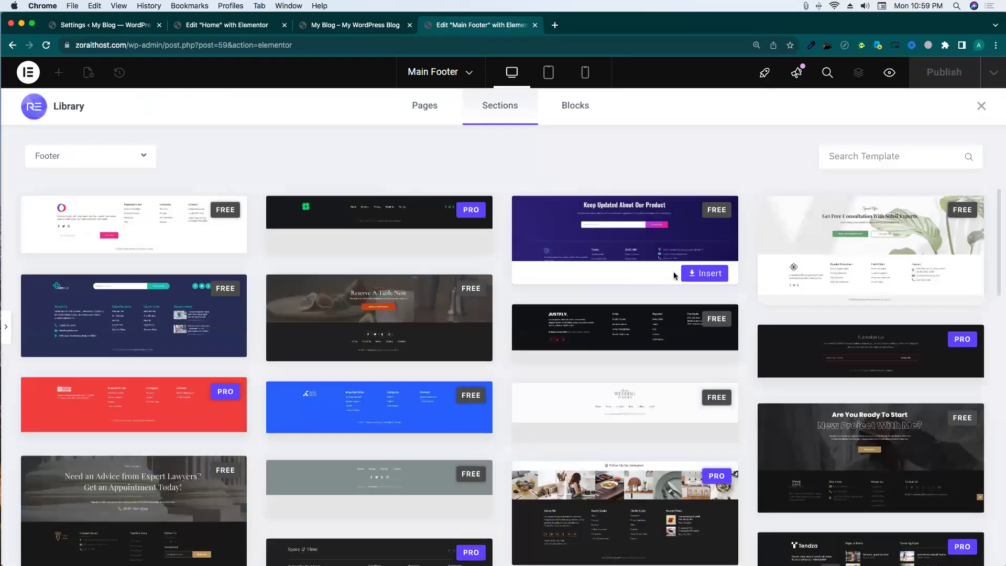
click(700, 274)
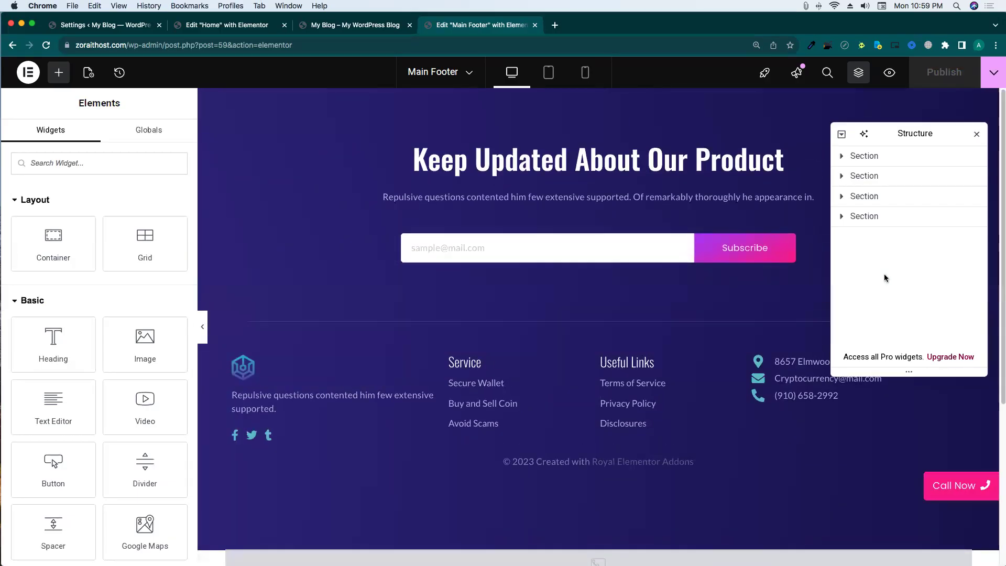
Left-align the Useful Links heading and publish the footer.
scroll(716, 193, down, 3)
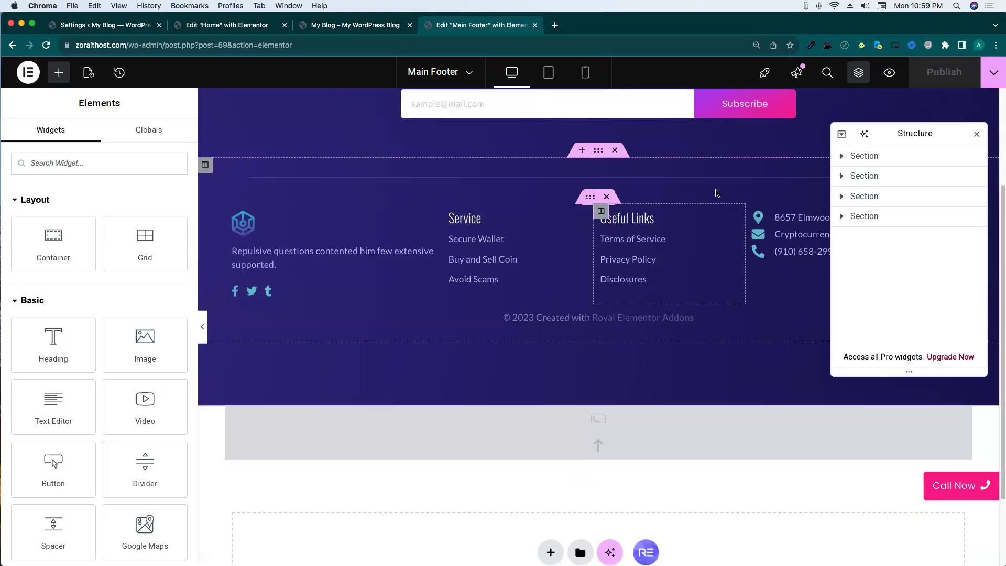
click(644, 218)
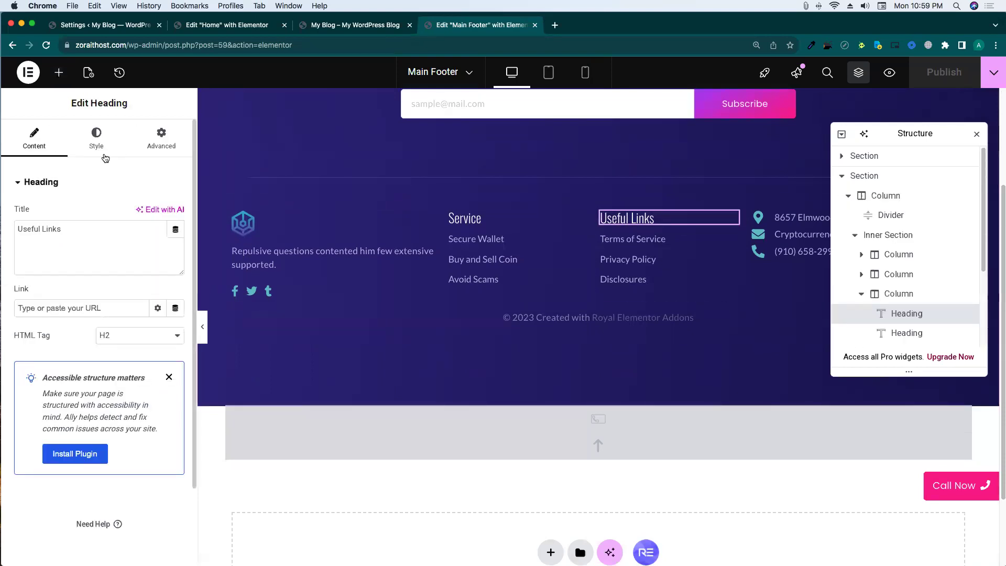
click(96, 138)
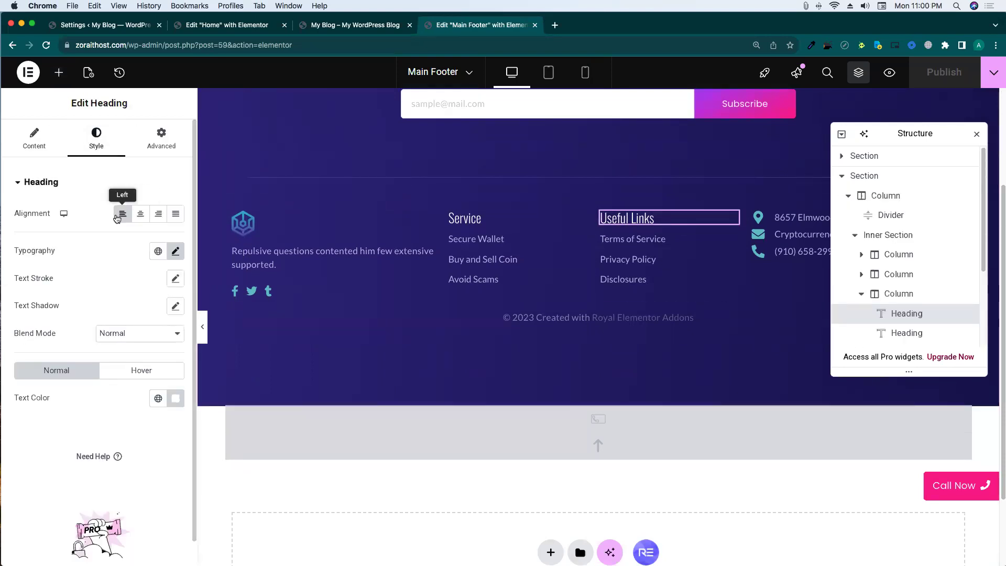
click(122, 213)
click(938, 72)
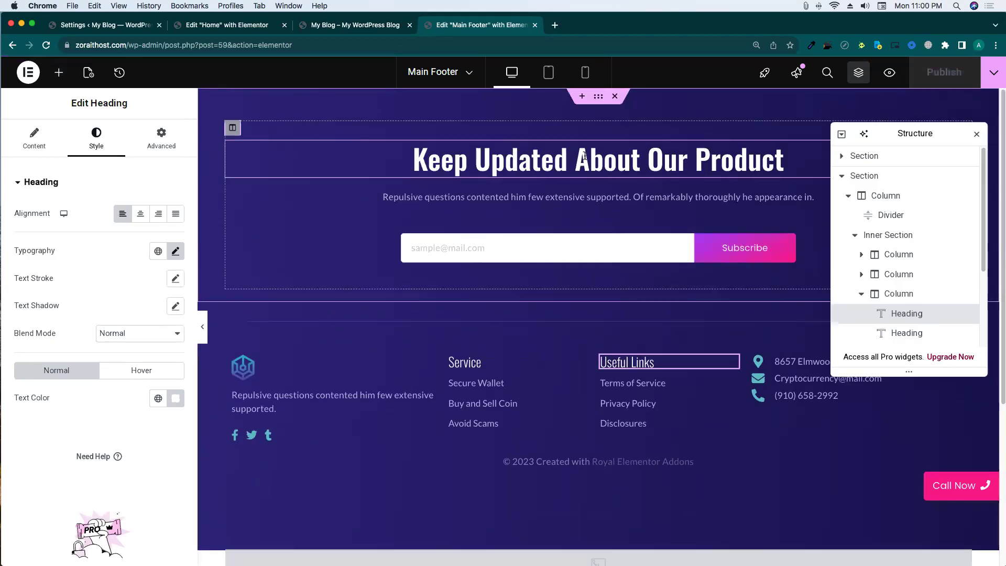
Preview the footer in a new tab, close the footer editor, and return to Home.
click(993, 74)
click(954, 171)
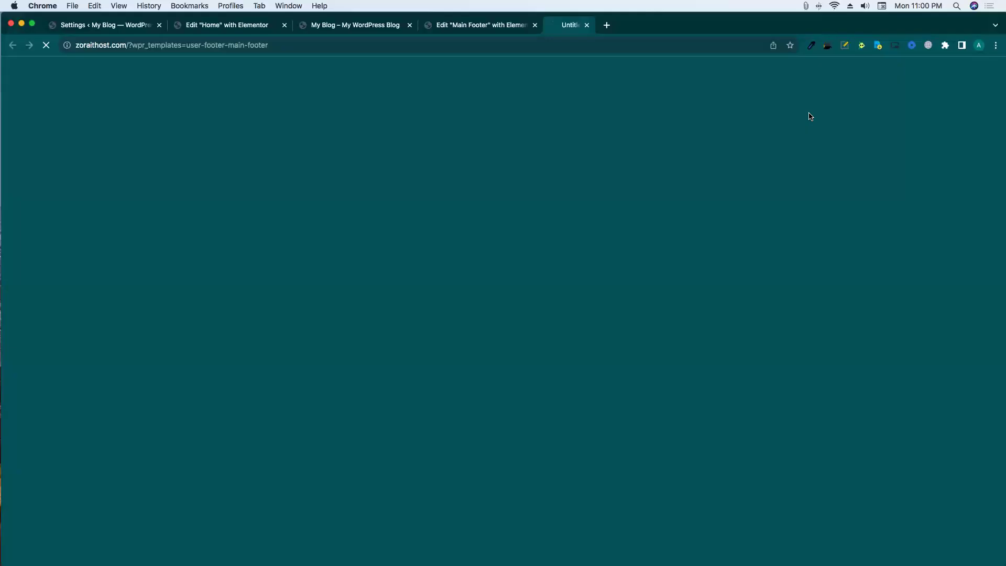
click(534, 25)
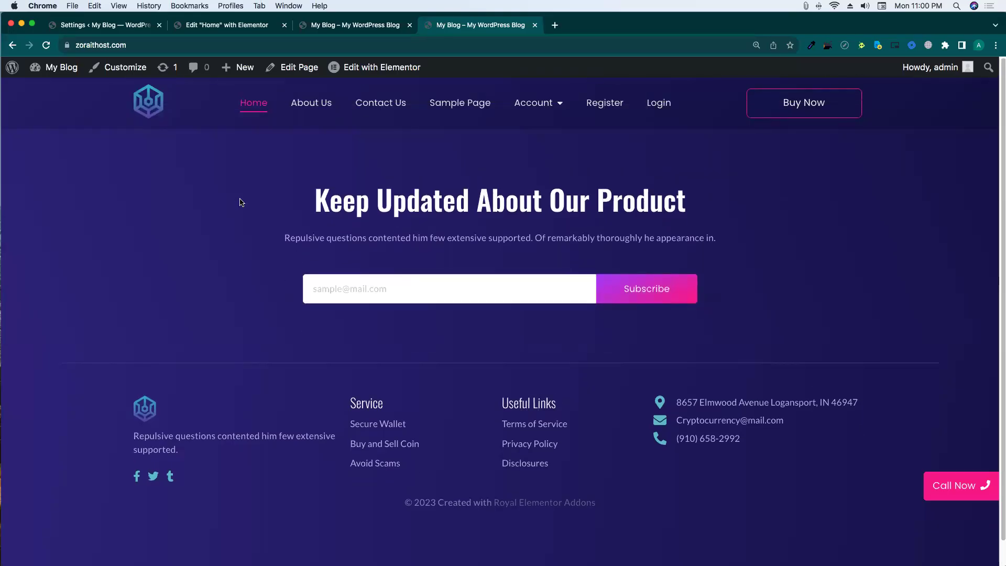
click(227, 27)
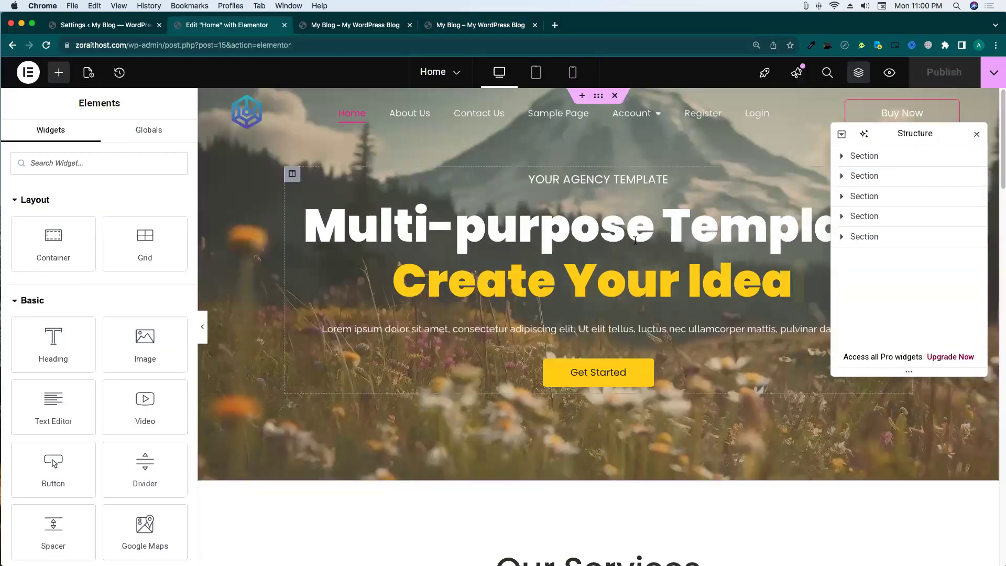
Set the headline's prefix text colour to white #FFFFFF and publish Home.
click(789, 203)
click(96, 139)
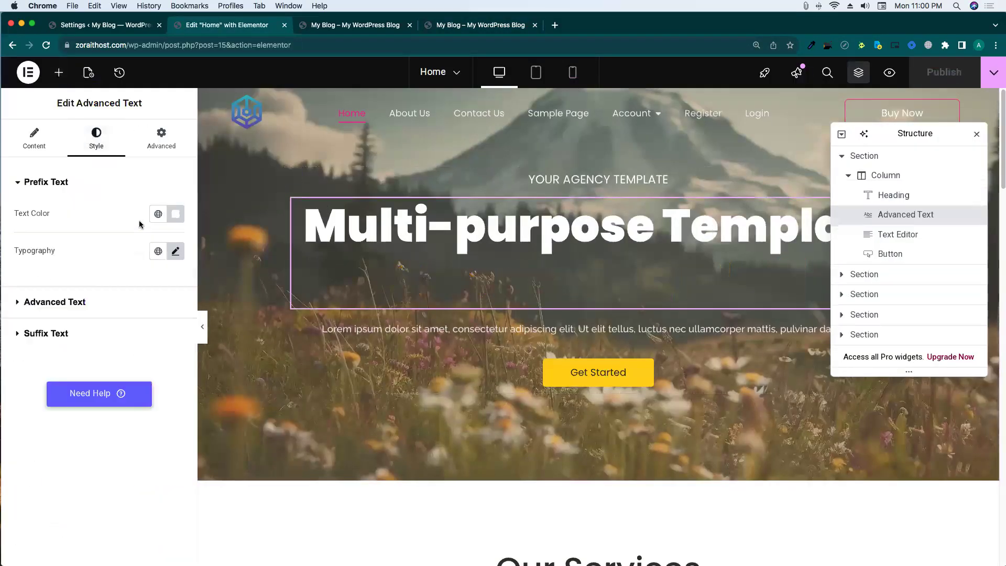
click(175, 214)
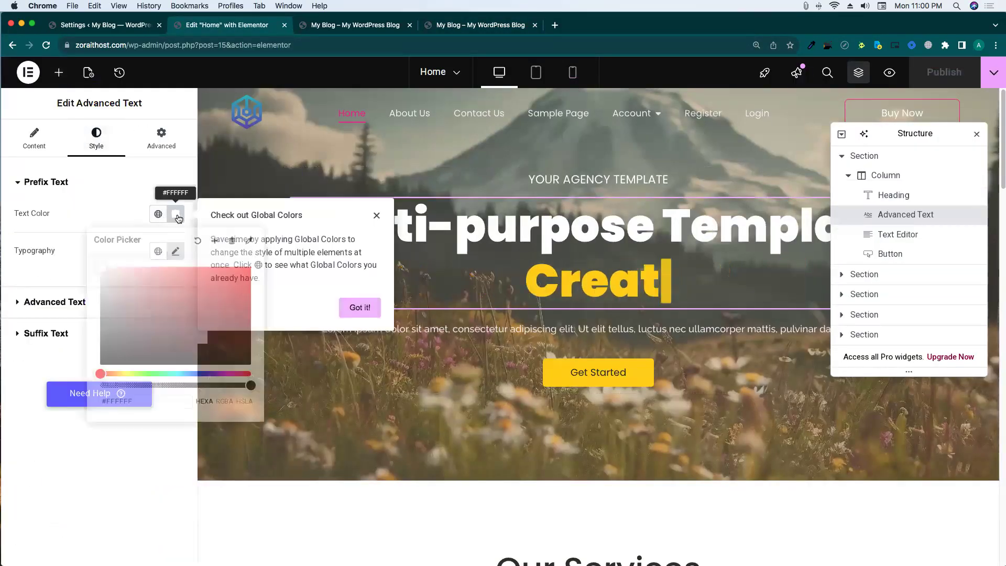
click(194, 240)
click(168, 215)
click(169, 215)
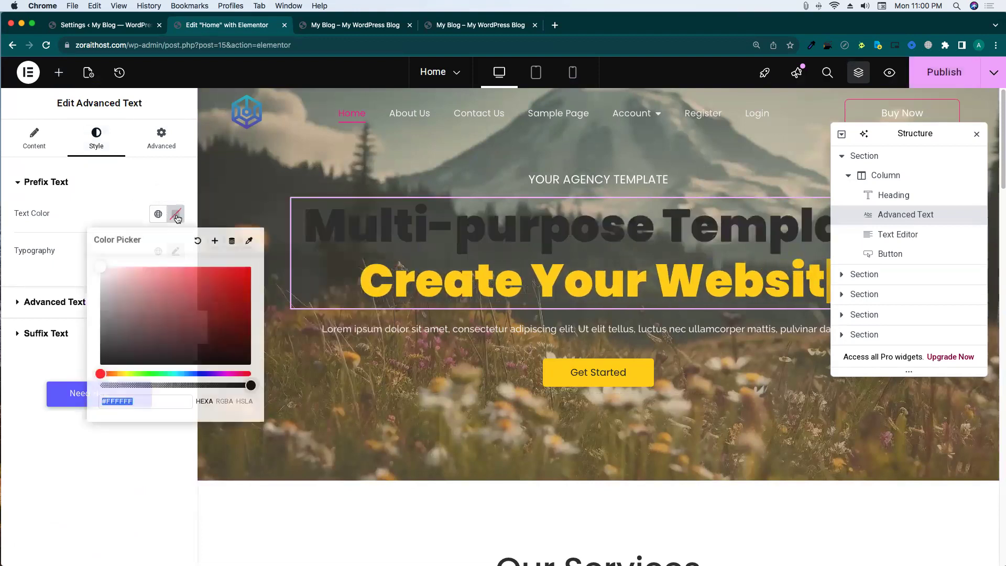
click(56, 224)
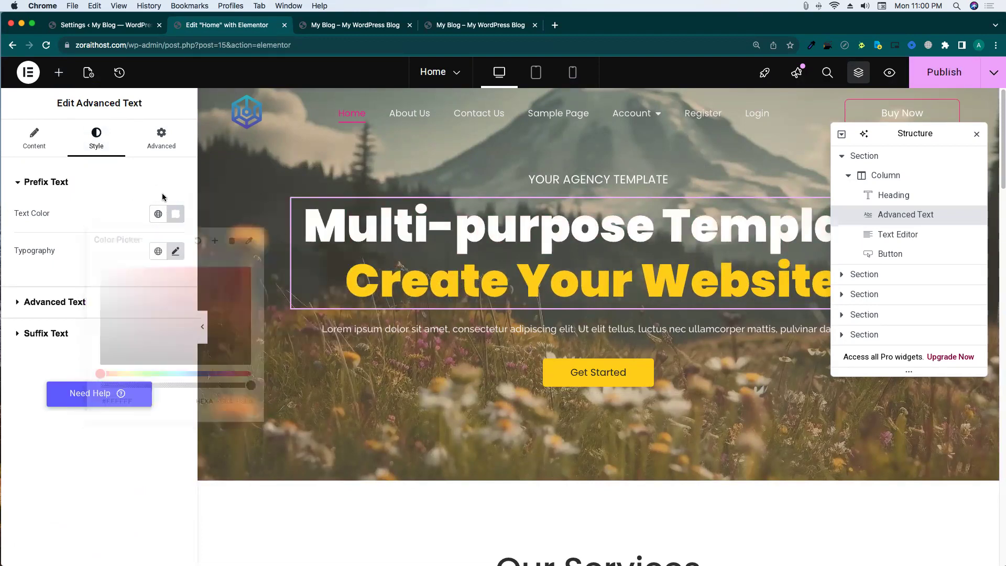
click(943, 72)
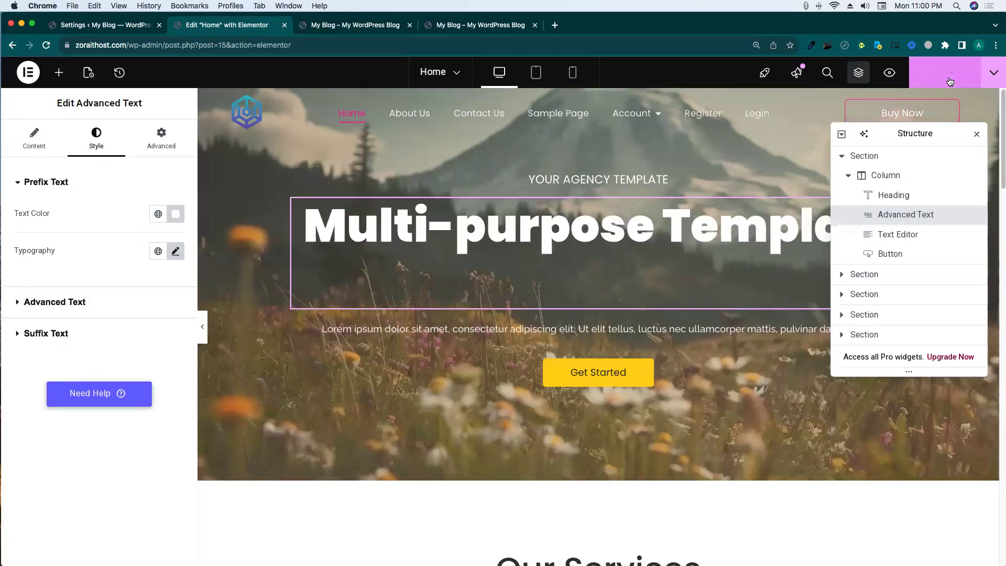
Review the updated homepage on the live site, then return to the Home editor.
click(475, 24)
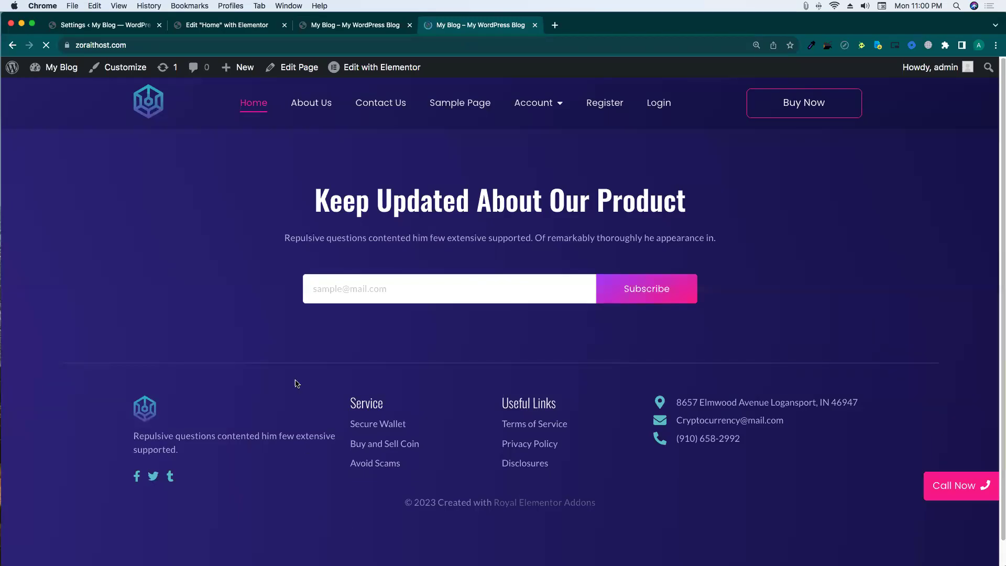
scroll(468, 236, down, 10)
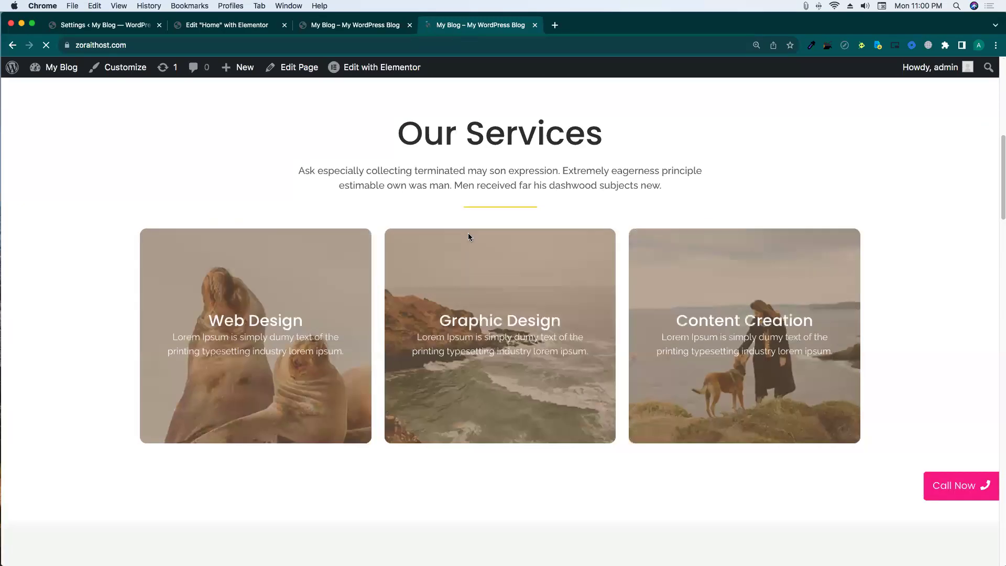
scroll(468, 237, down, 15)
scroll(469, 237, up, 6)
scroll(468, 234, up, 10)
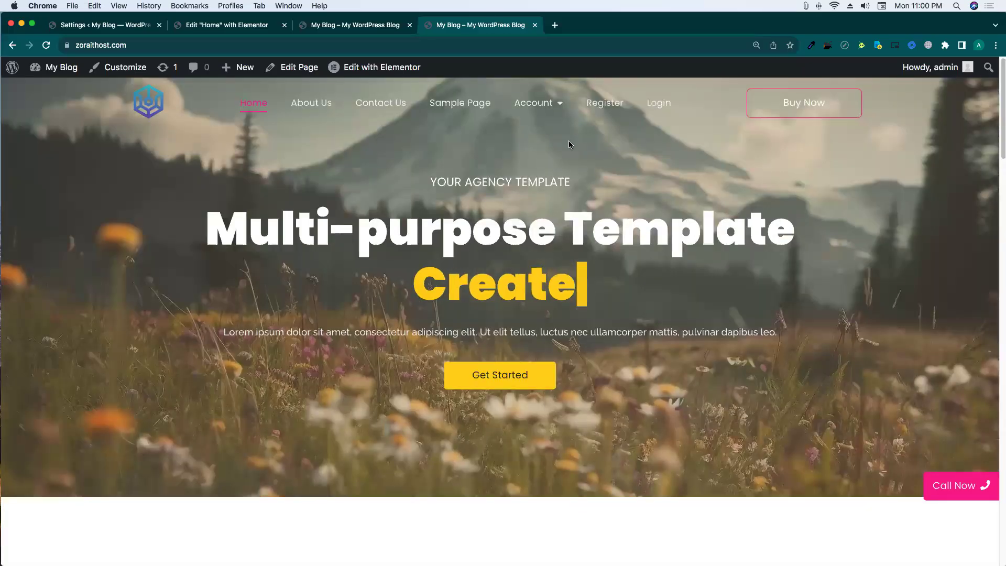
scroll(544, 130, down, 15)
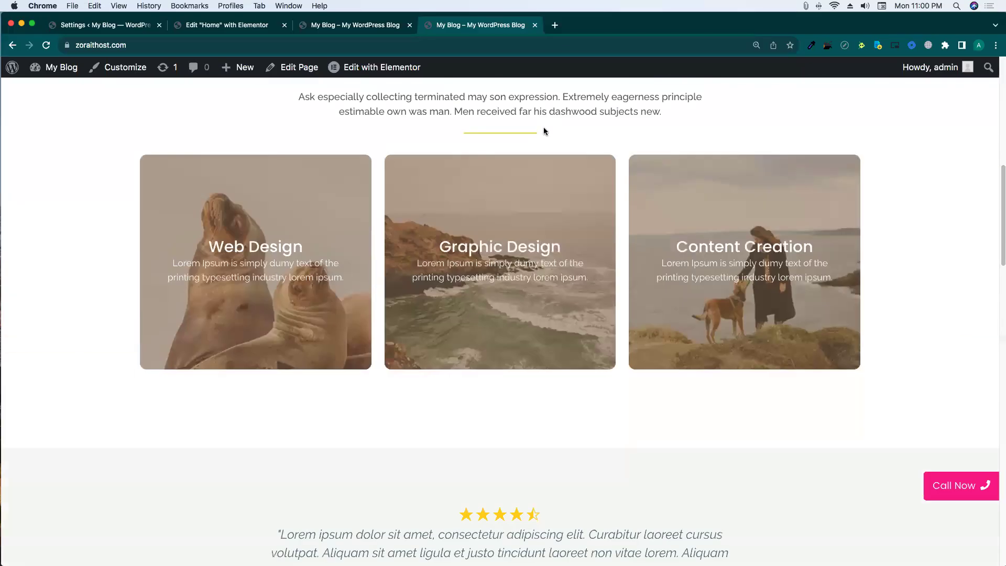
scroll(543, 130, down, 5)
scroll(543, 130, up, 20)
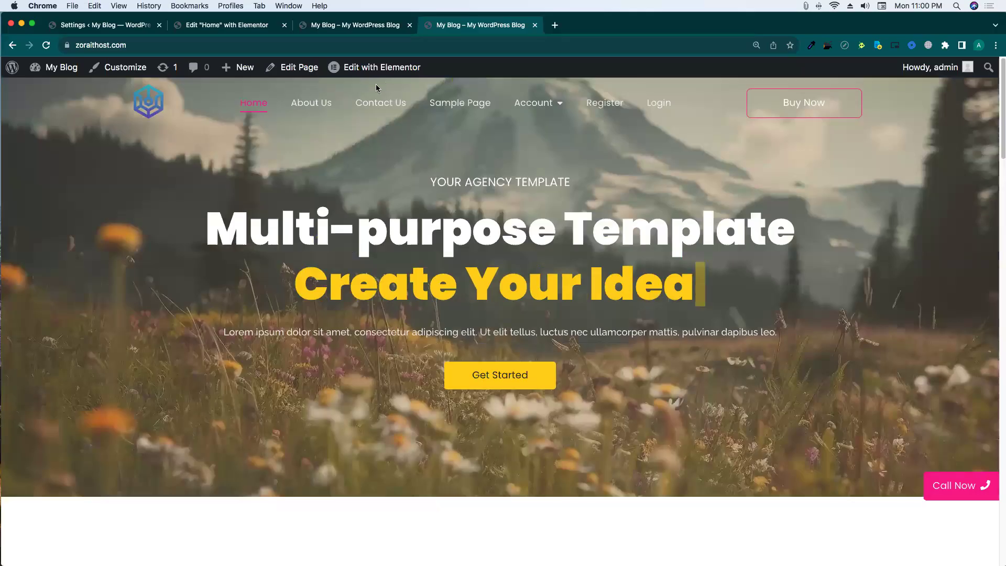
click(352, 33)
click(229, 31)
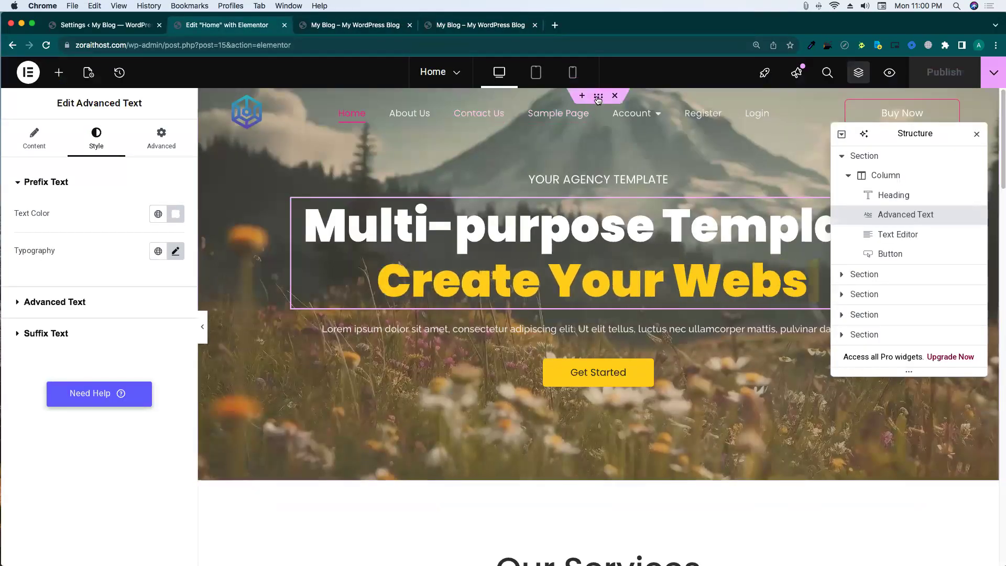
Select the hero section, then open Main Header for editing from the live site.
click(598, 97)
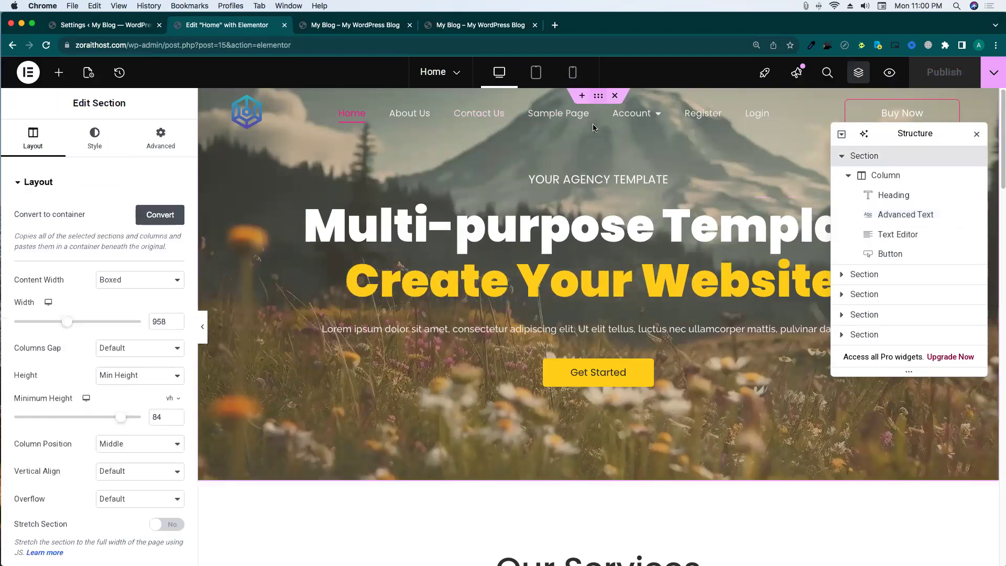
click(477, 30)
mouse_move(381, 68)
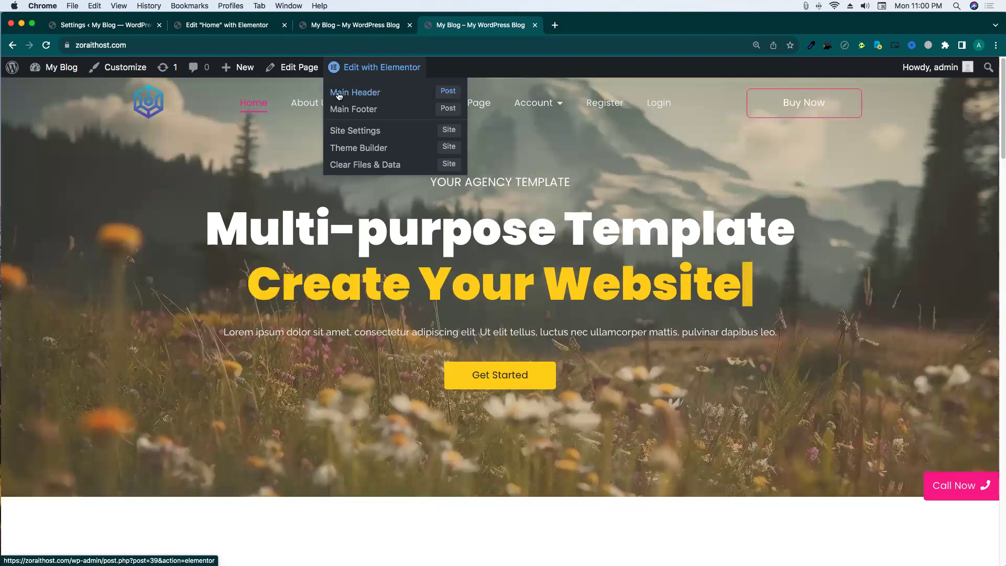
click(443, 101)
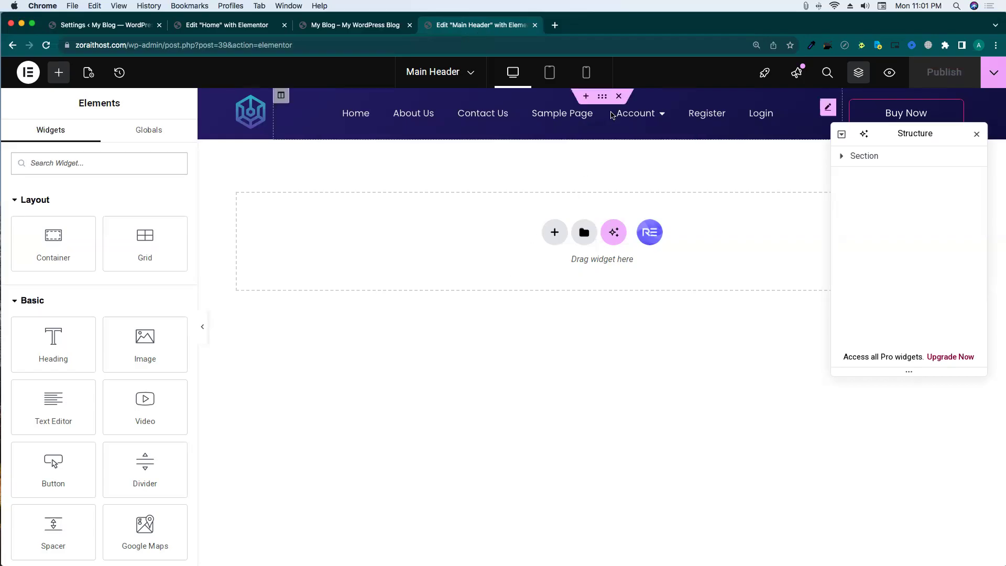
Give the header section a Z-Index of 99, publish, and reload the live site.
click(602, 96)
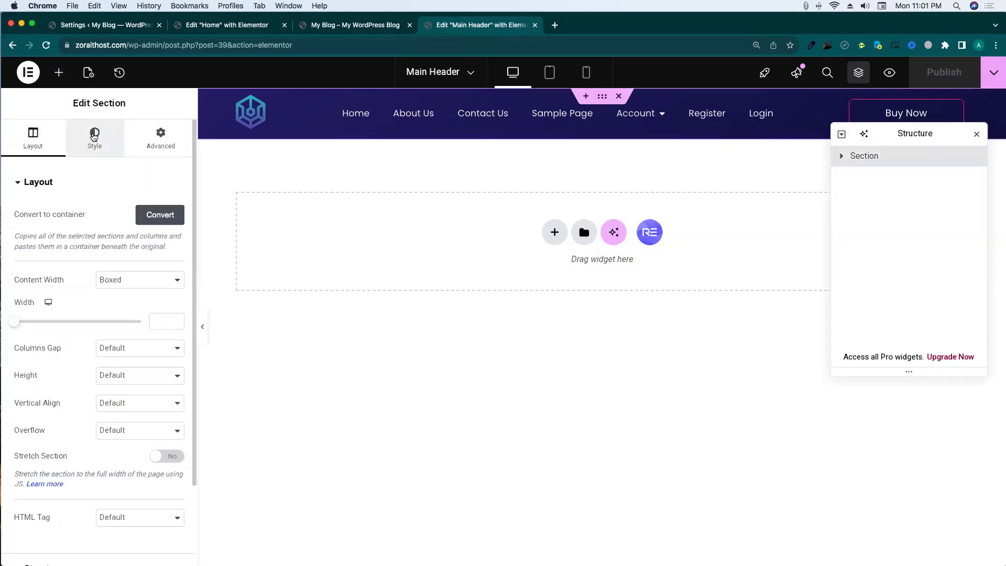
click(95, 139)
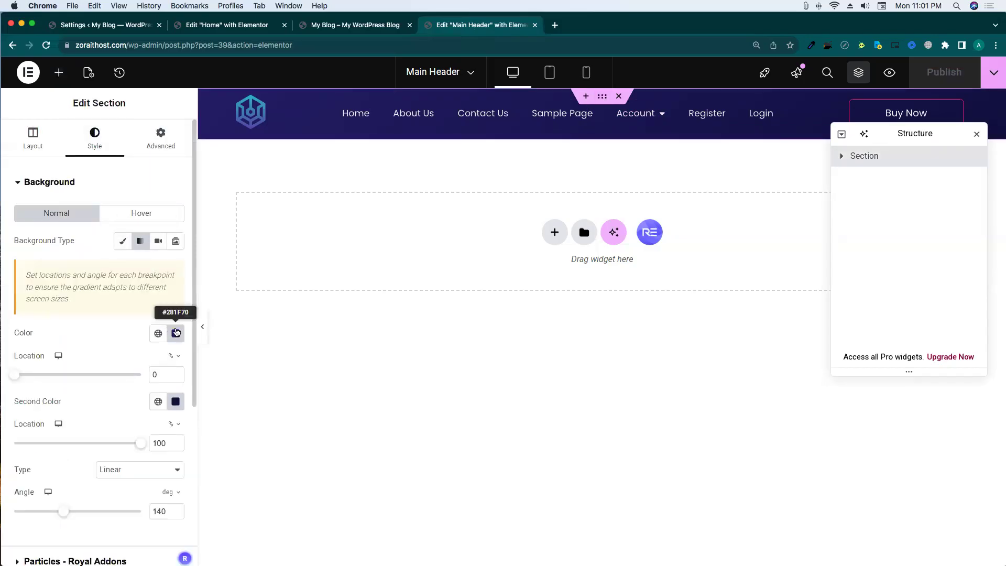
click(154, 146)
click(104, 313)
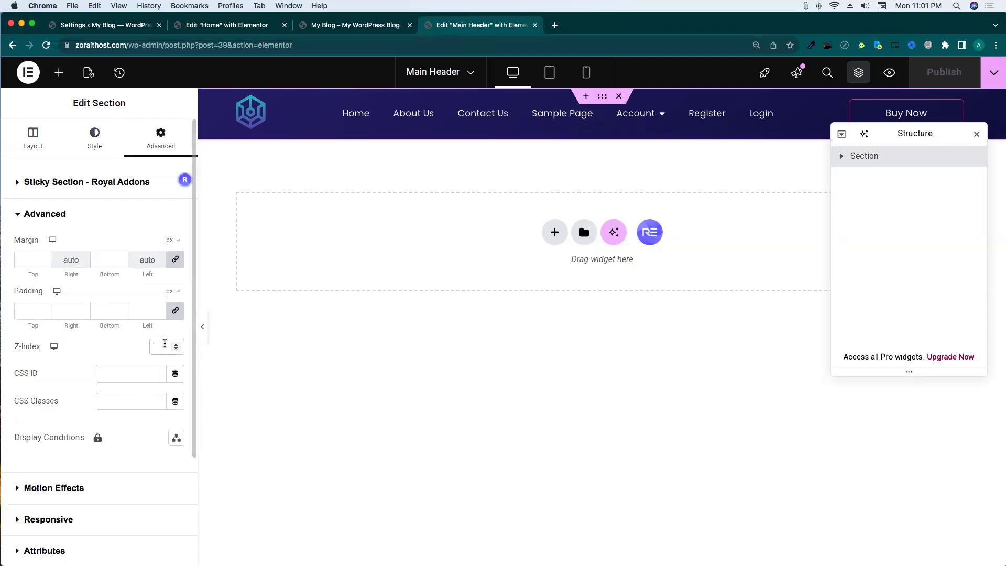
text(99)
click(935, 77)
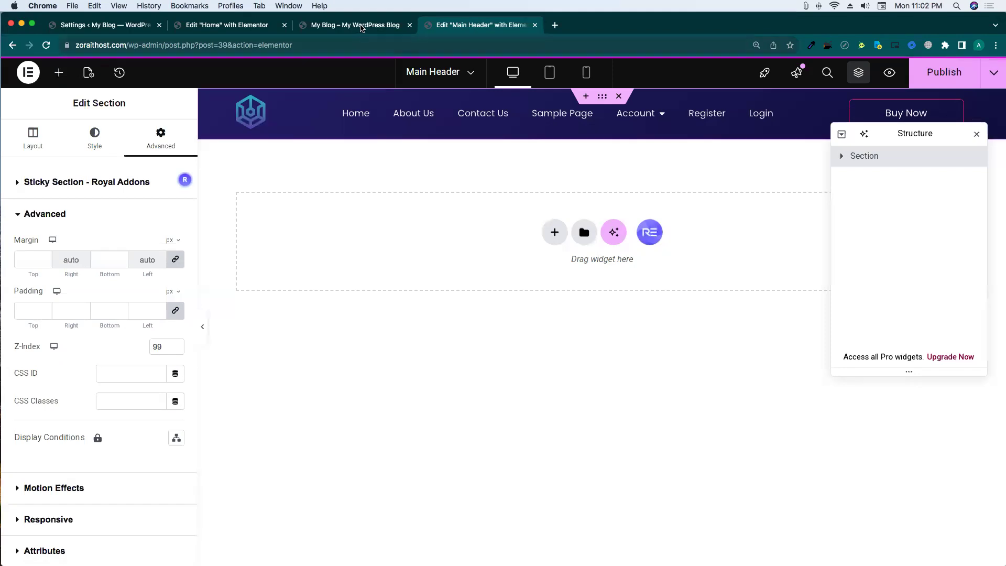
click(364, 26)
click(157, 105)
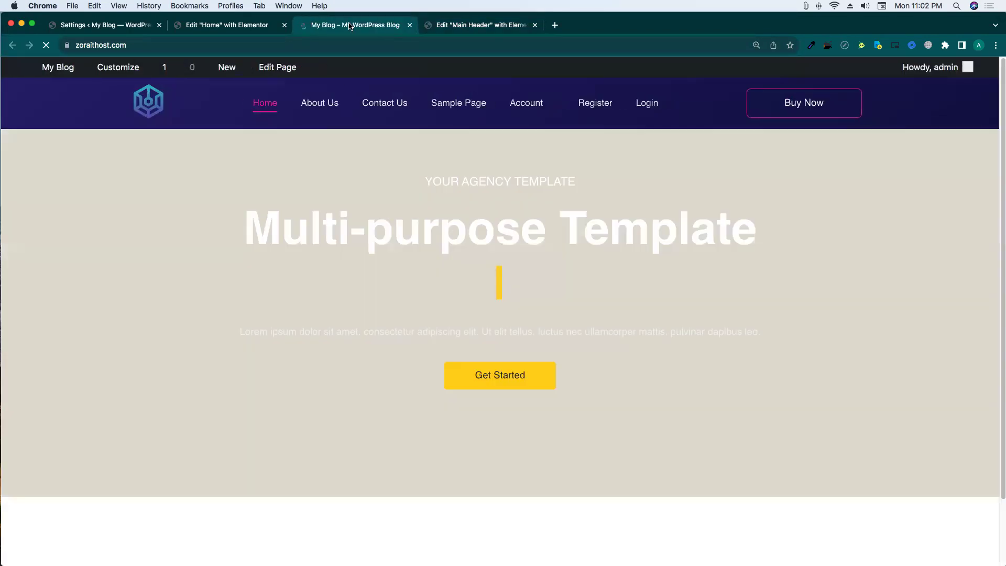
Open the Account page from the live site's header menu.
scroll(417, 246, down, 5)
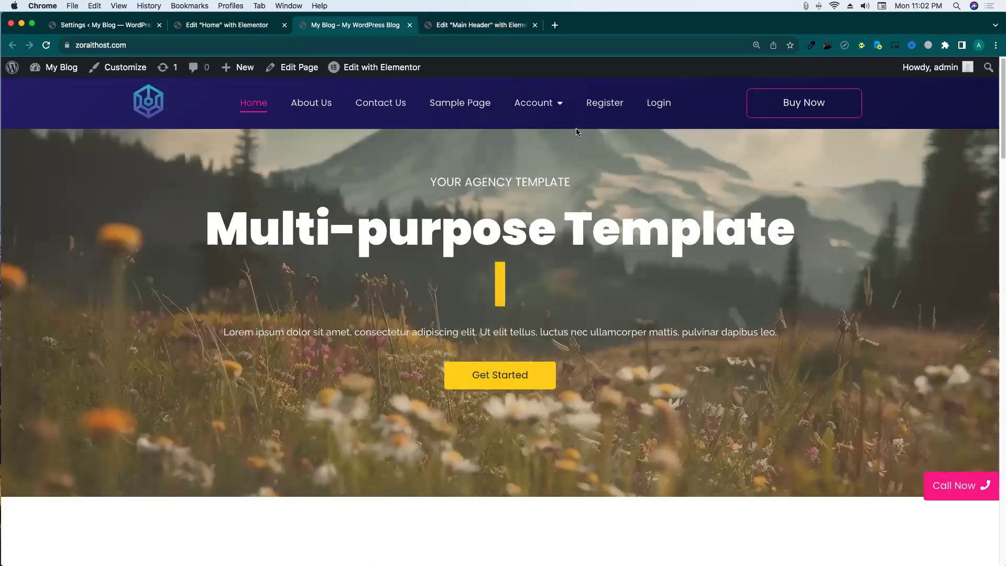
drag(675, 106, 407, 105)
drag(343, 105, 297, 106)
click(300, 164)
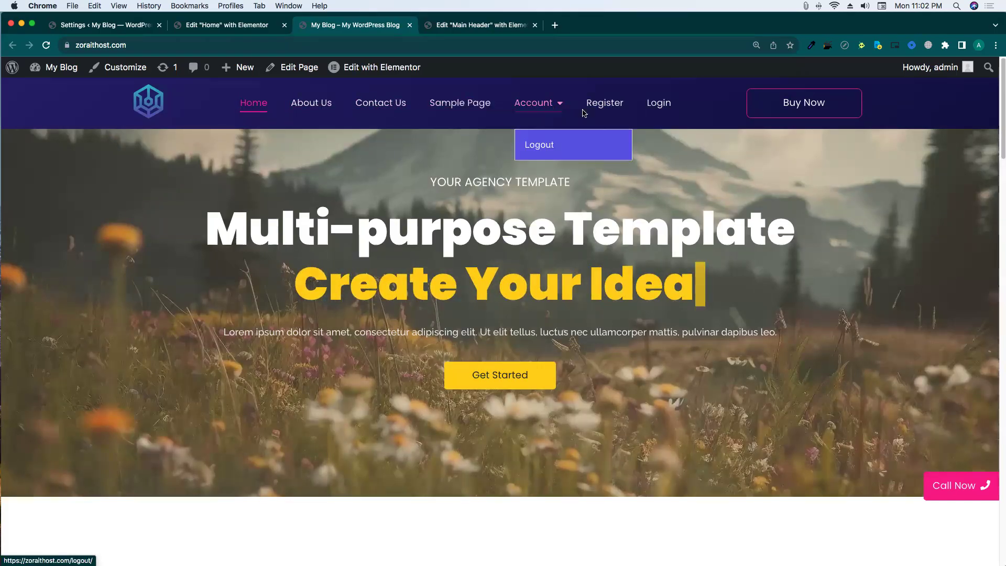
mouse_move(537, 104)
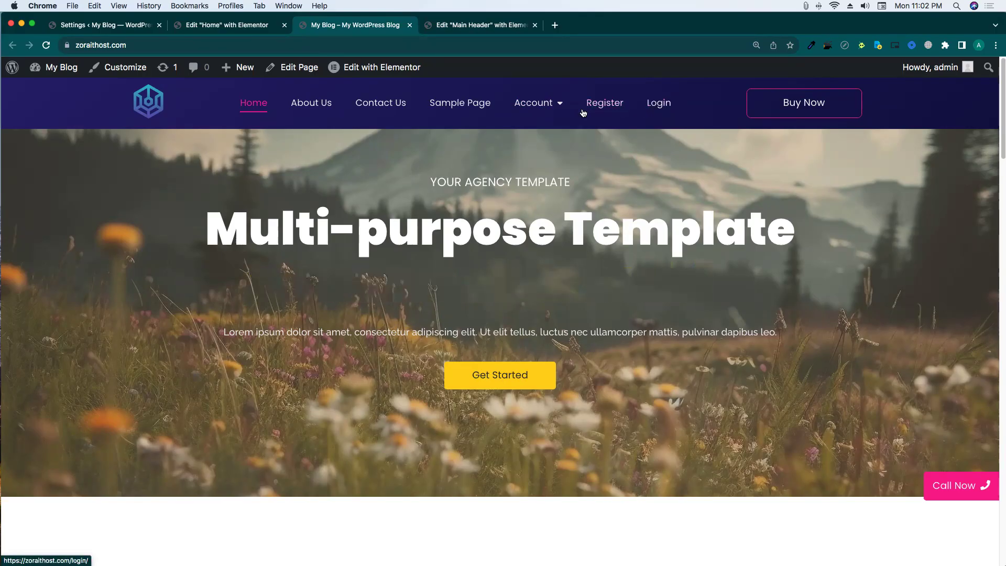
click(531, 107)
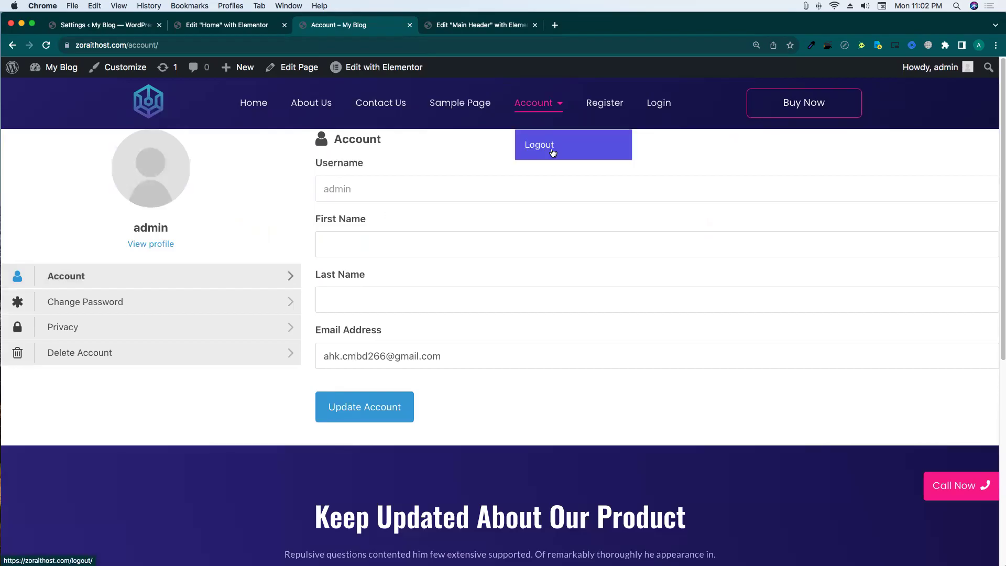
Check the Main Header tab, return to Account, then show Ultimate Member Settings.
click(454, 23)
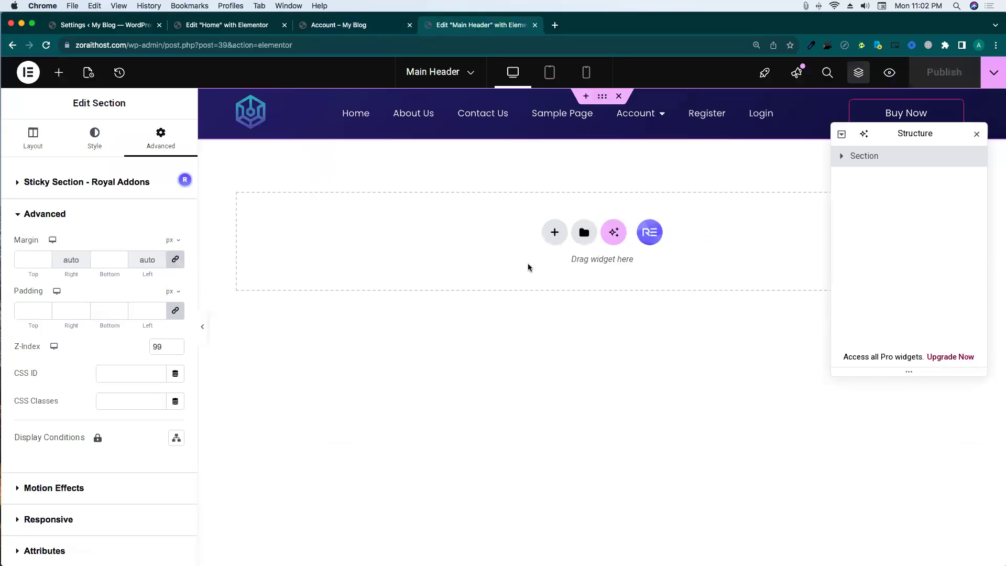
click(351, 32)
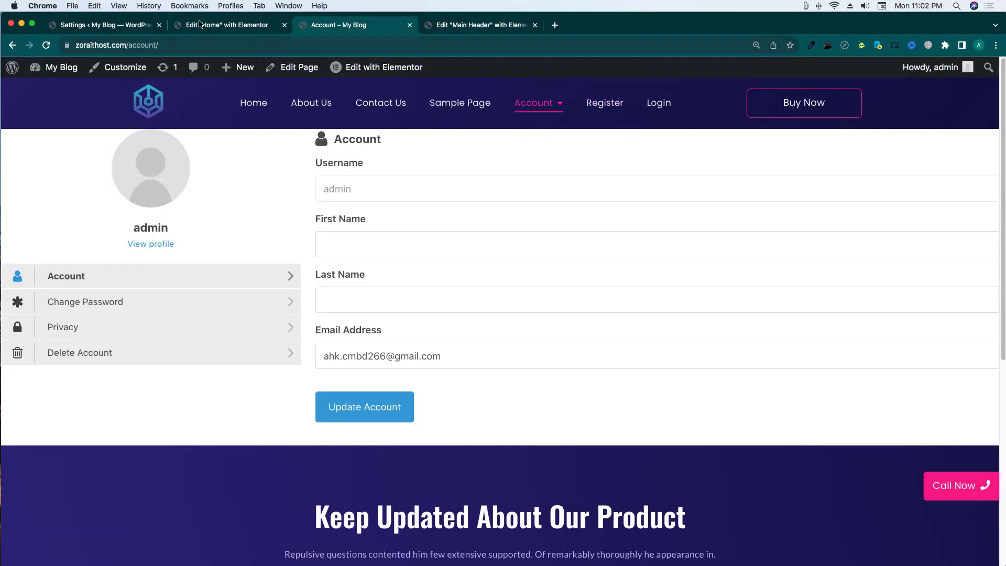
click(107, 31)
In the UM menu, set the Register item's visibility to Logged Out Users.
scroll(353, 393, down, 3)
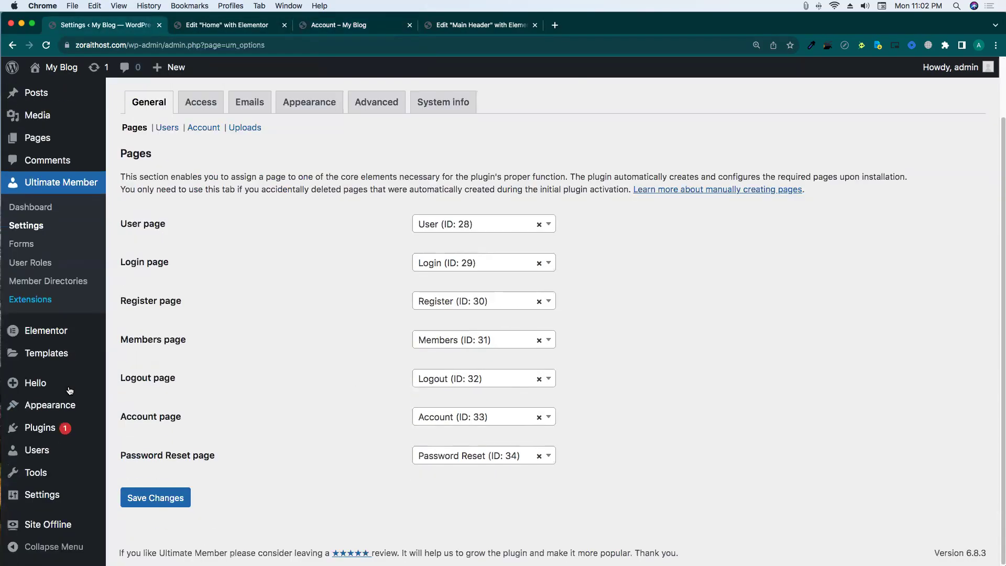
mouse_move(54, 409)
click(157, 459)
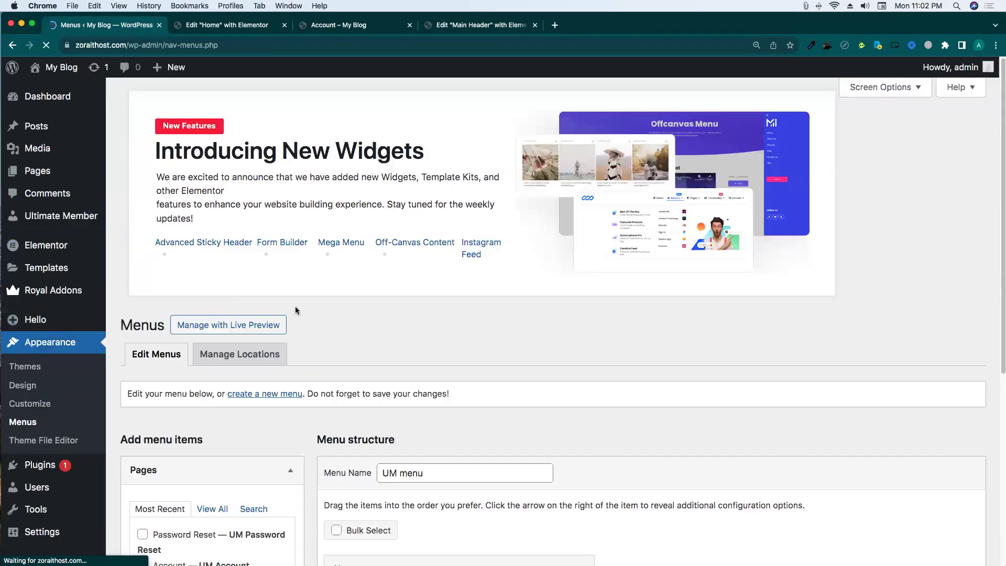
scroll(314, 312, down, 7)
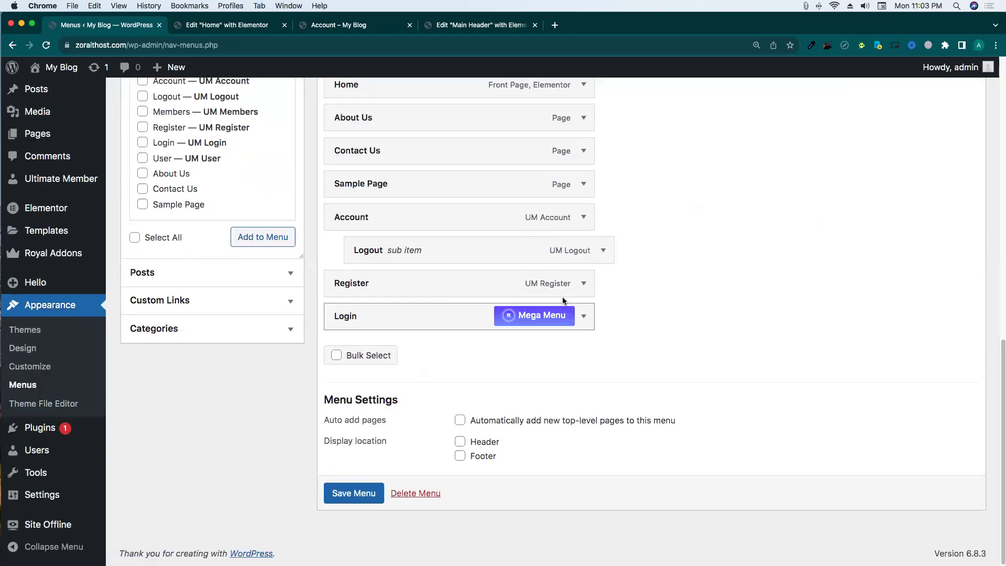
click(583, 283)
scroll(412, 373, down, 2)
click(410, 379)
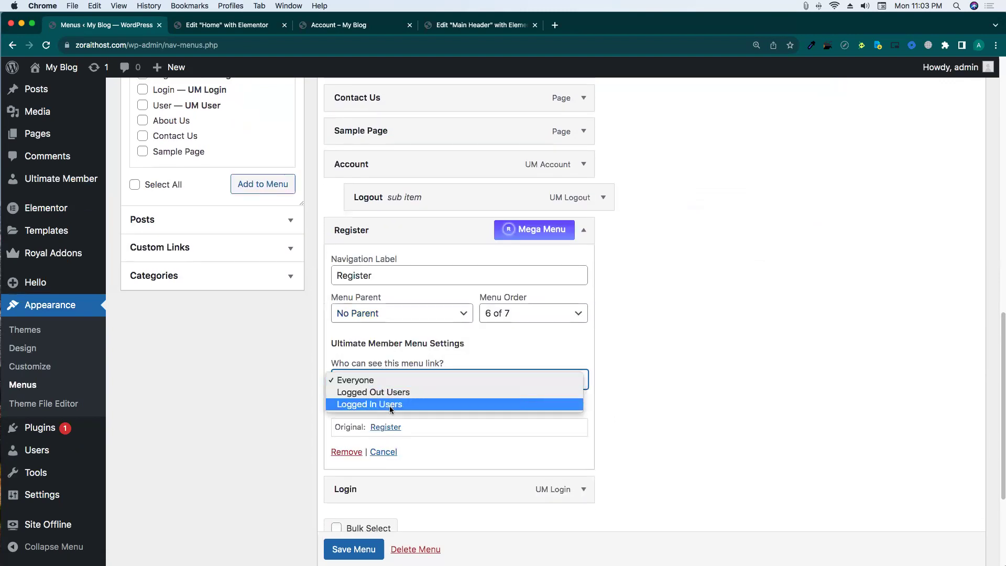
click(396, 392)
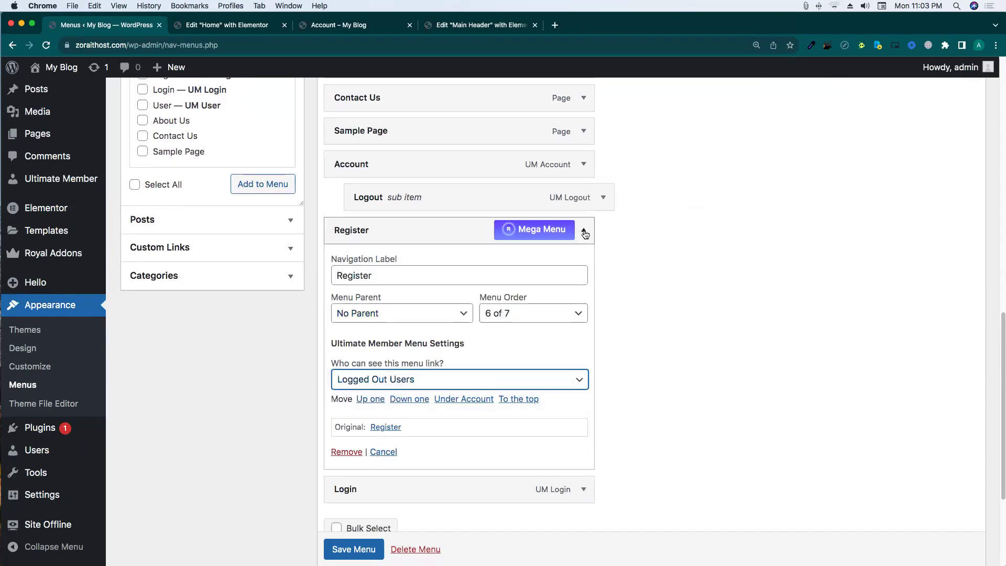
Nest Register under Logout and restrict the Account item to Logged In Users.
drag(584, 231, 591, 250)
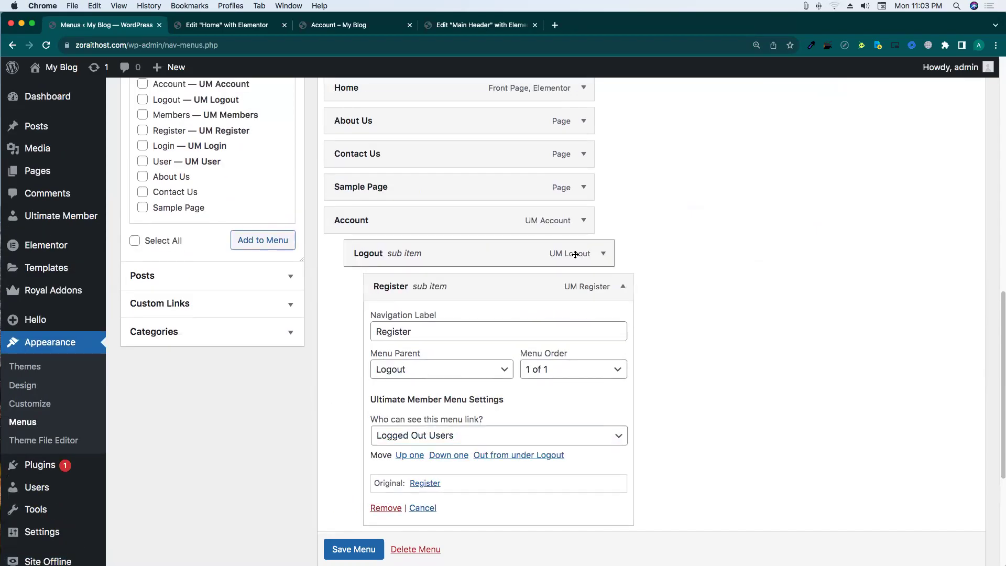
click(603, 253)
click(604, 253)
click(583, 220)
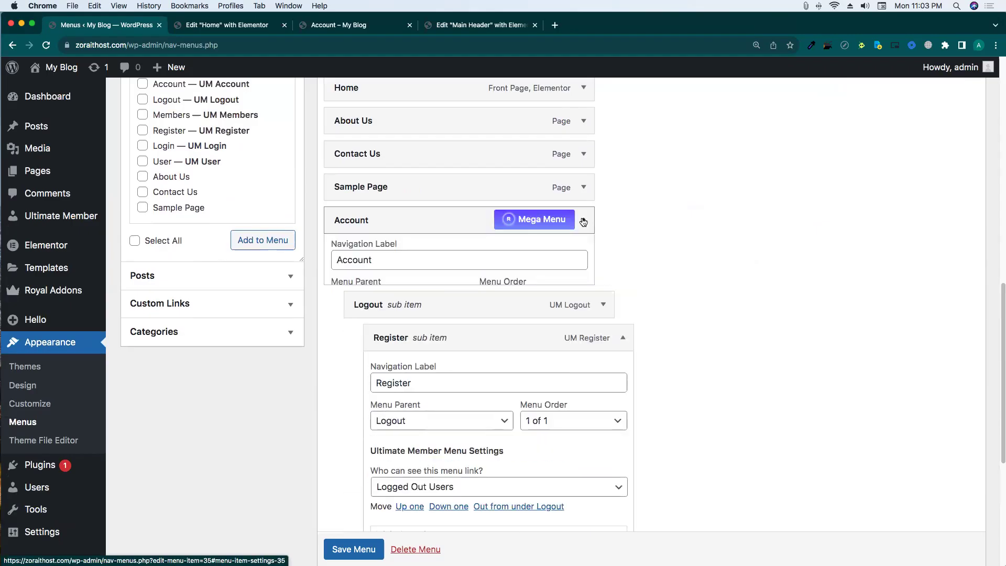
click(372, 370)
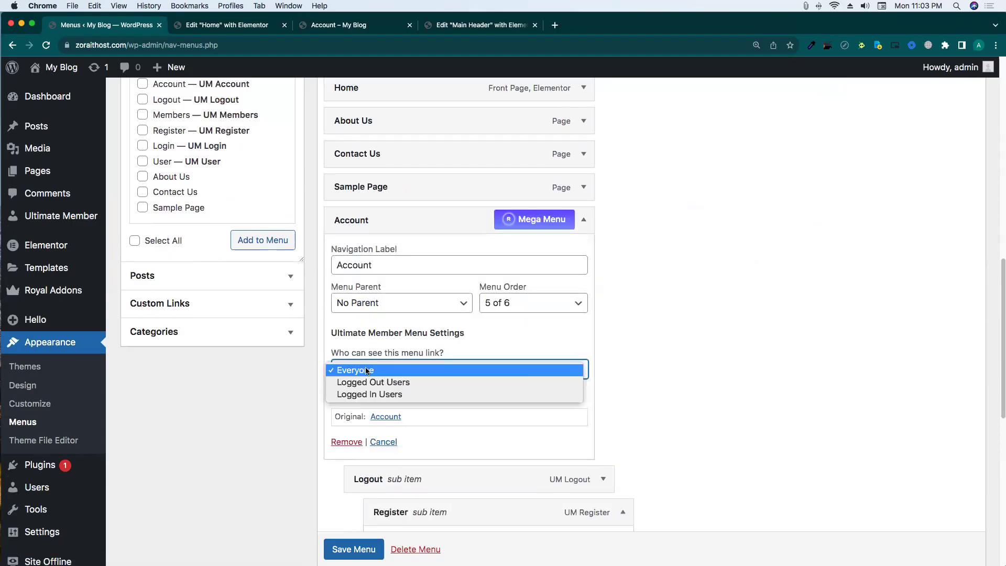
click(372, 394)
click(584, 220)
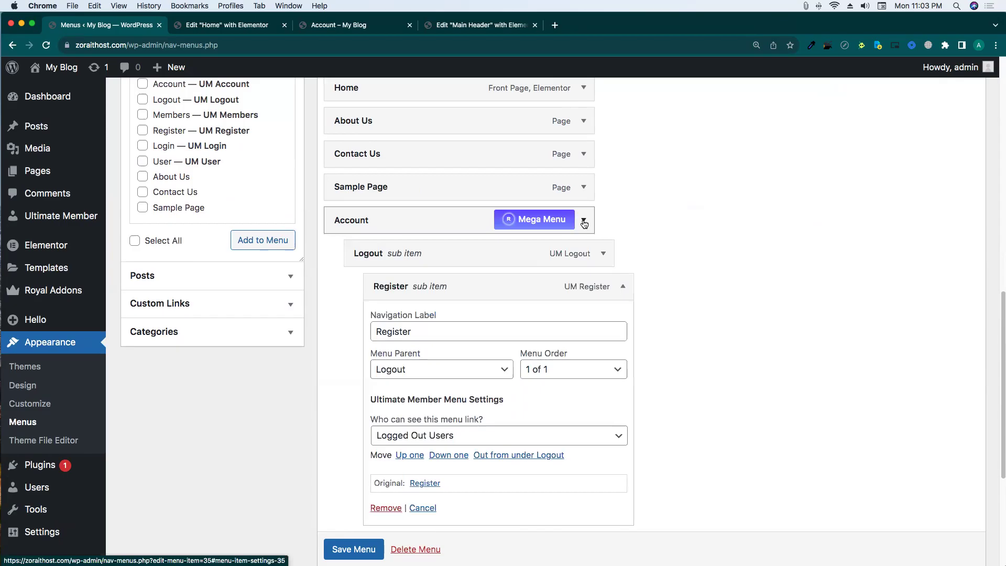
Make Register top-level again, set Login to Logged Out Users, and save the menu.
scroll(476, 285, down, 4)
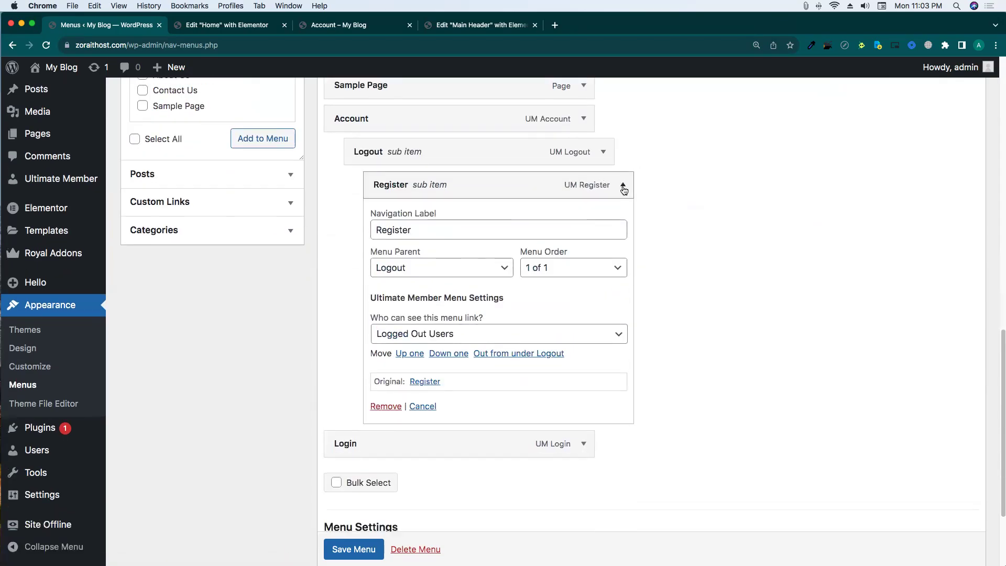
click(623, 190)
drag(429, 282, 388, 290)
click(583, 320)
scroll(388, 318, down, 5)
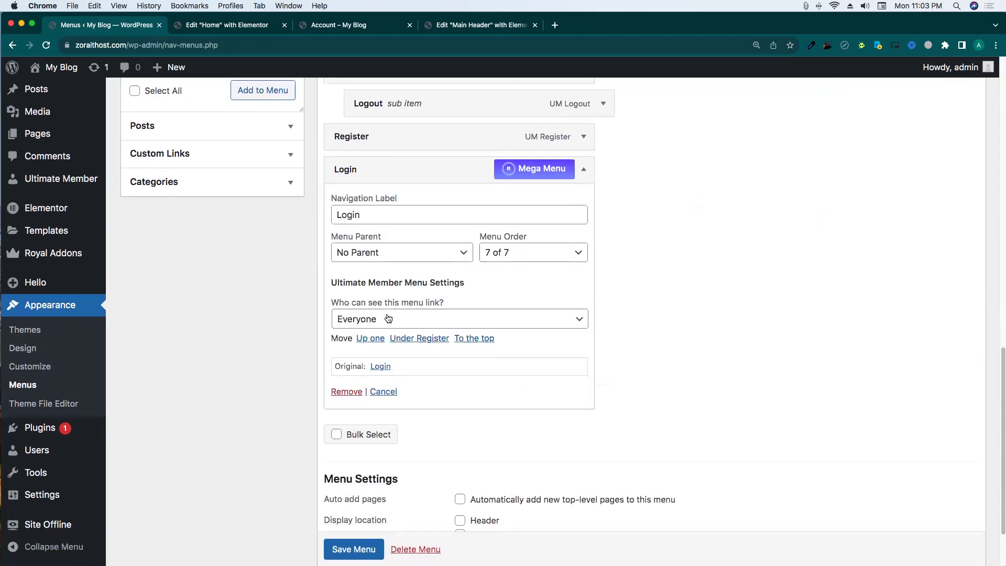
click(366, 319)
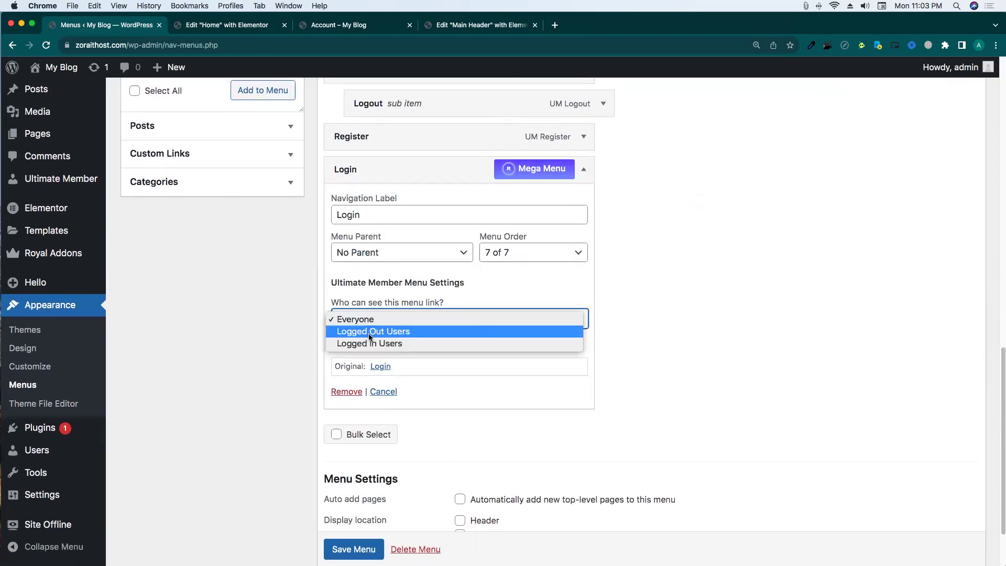
click(370, 333)
click(584, 169)
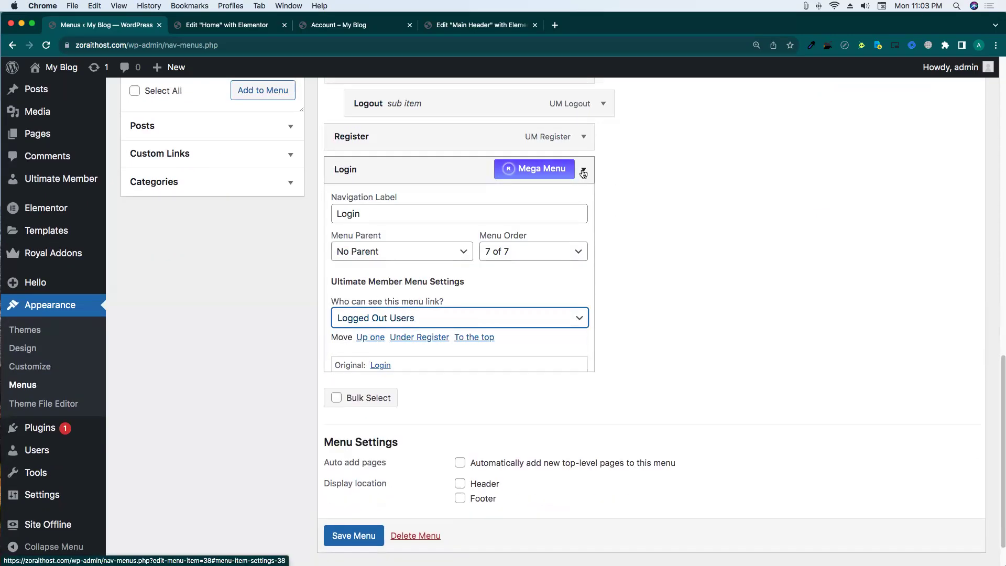
click(365, 493)
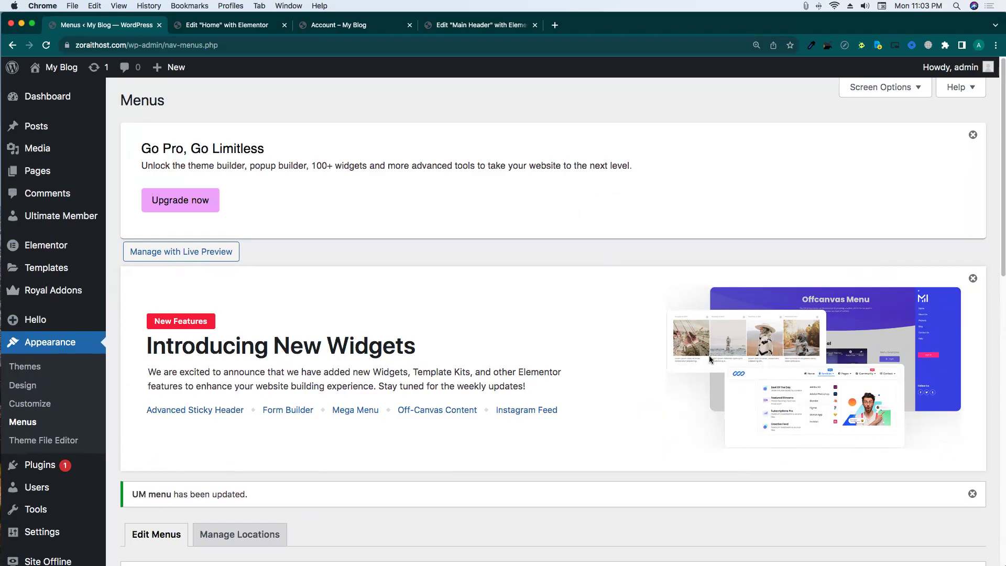
Switch to the live-site tab and check that Account reveals the Logout item.
scroll(541, 298, down, 7)
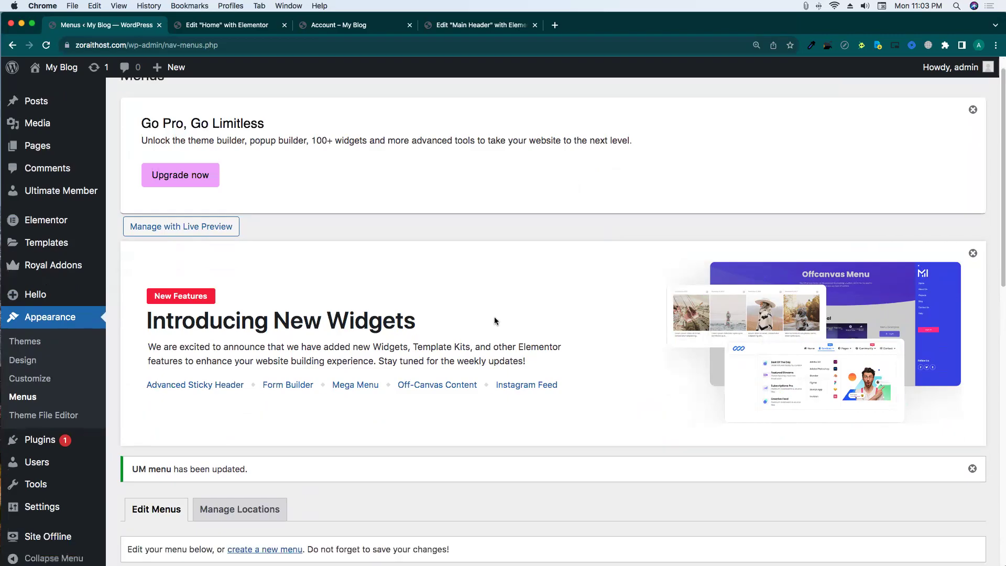
click(448, 25)
click(324, 28)
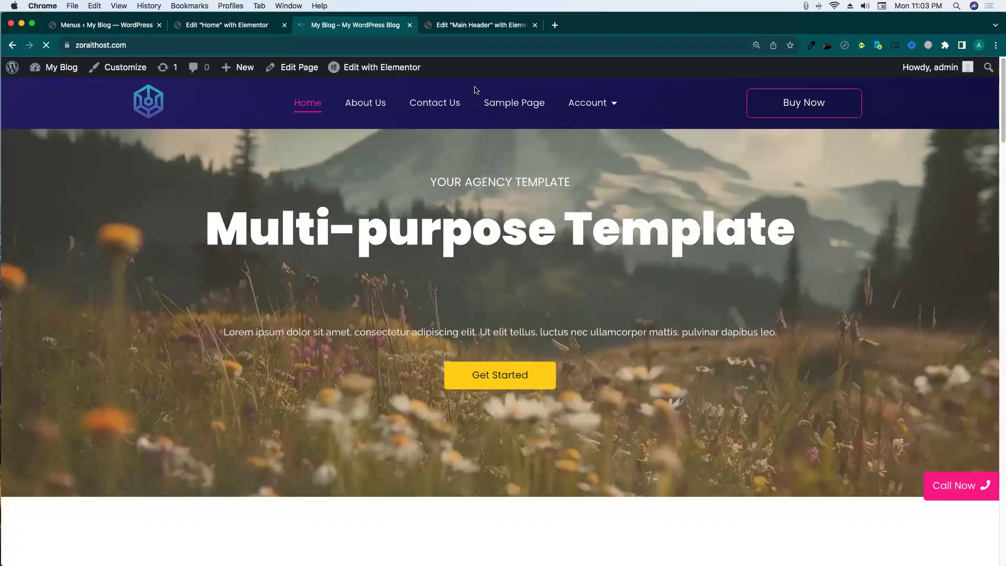
mouse_move(590, 104)
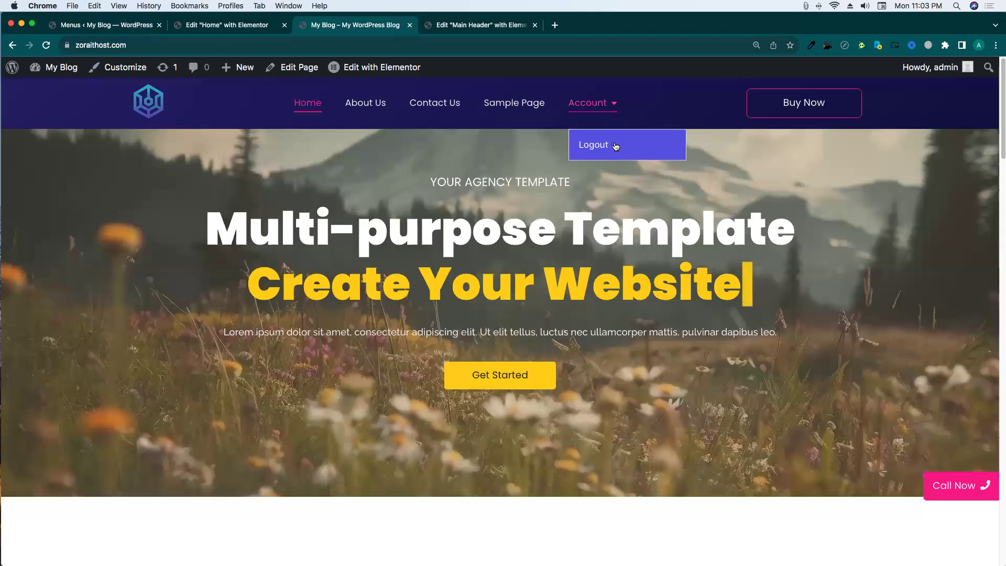
Copy the site address and load it in a private Incognito window.
click(192, 42)
key(super+c)
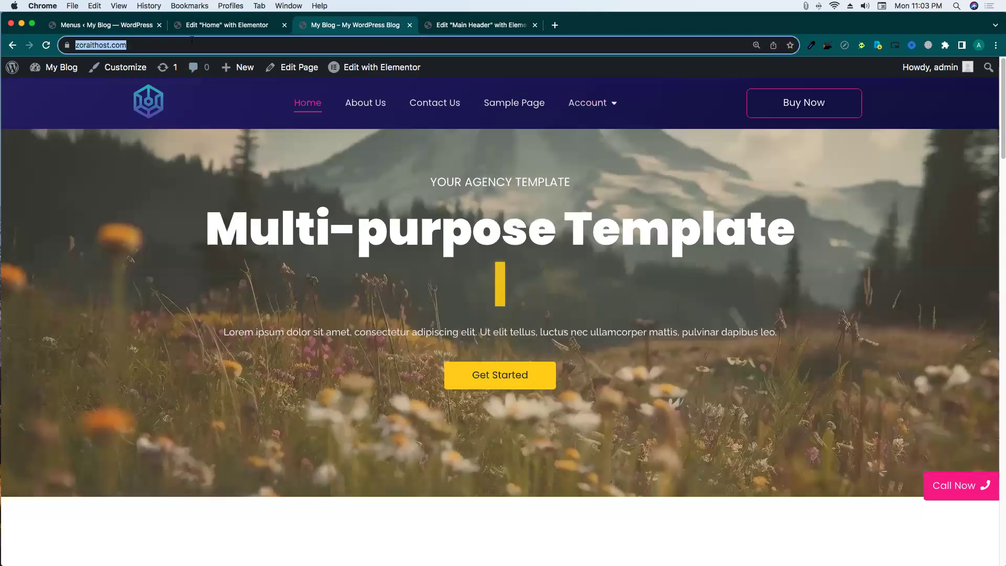
key(super+shift+n)
key(super+v)
key(Return)
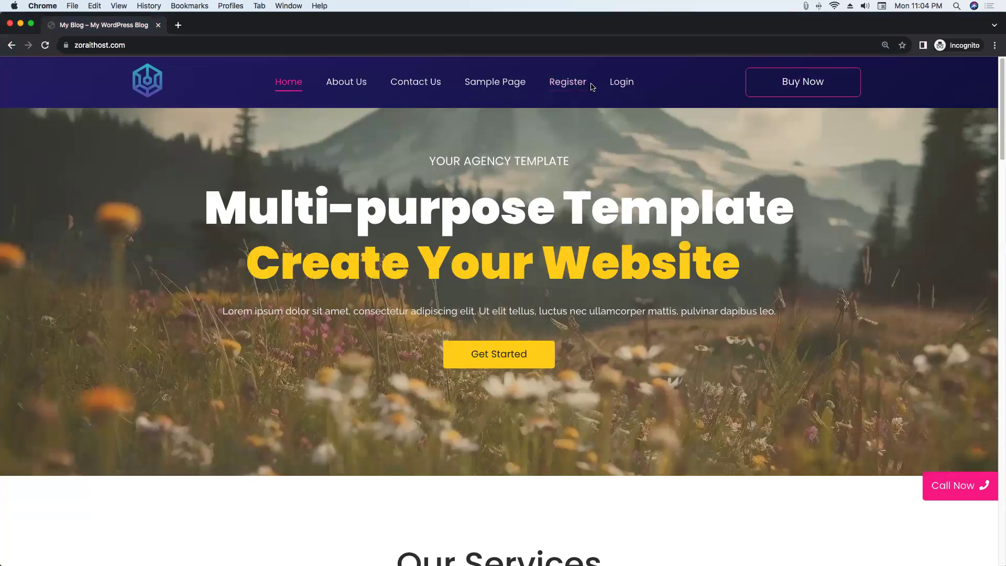
View the Register and Login pages as a visitor, then close the Incognito window.
click(571, 84)
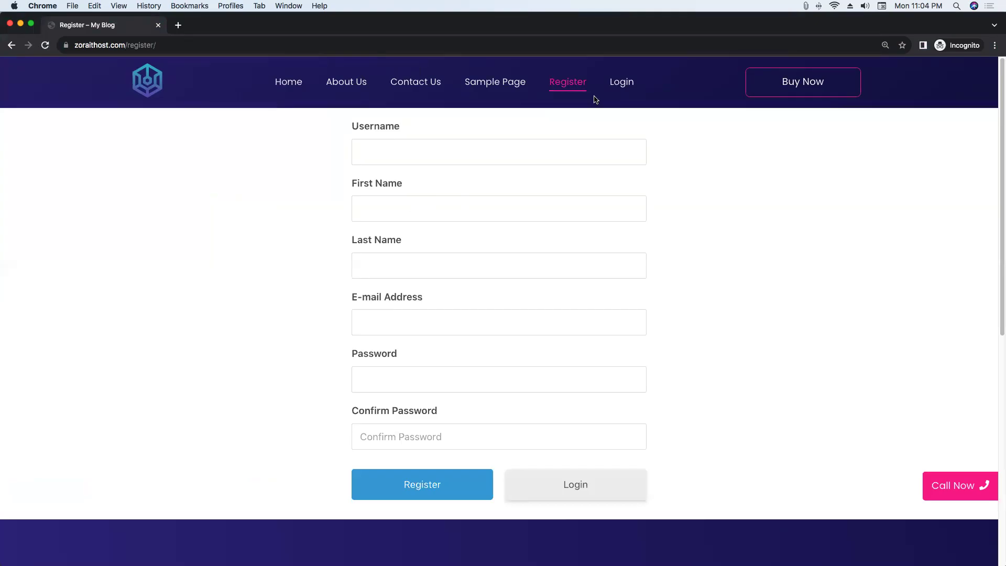
click(620, 85)
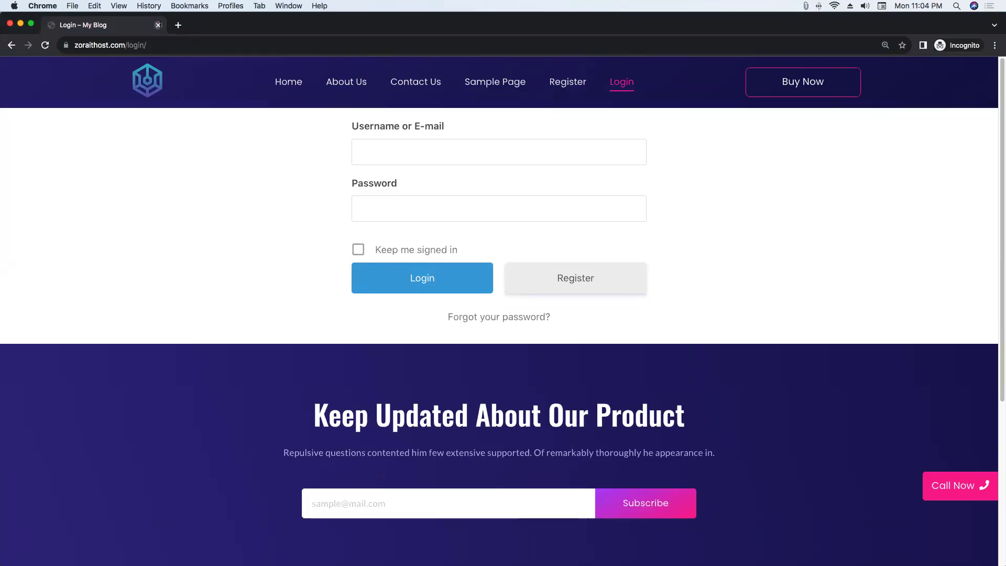
click(158, 25)
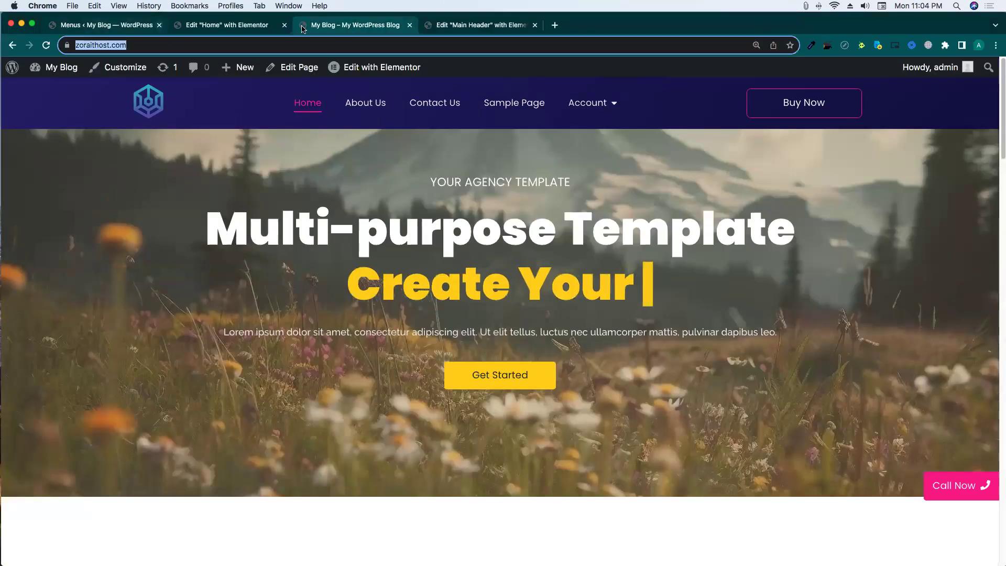
From All Pages, open the Login and Register editors in new tabs and bring Login forward.
click(15, 70)
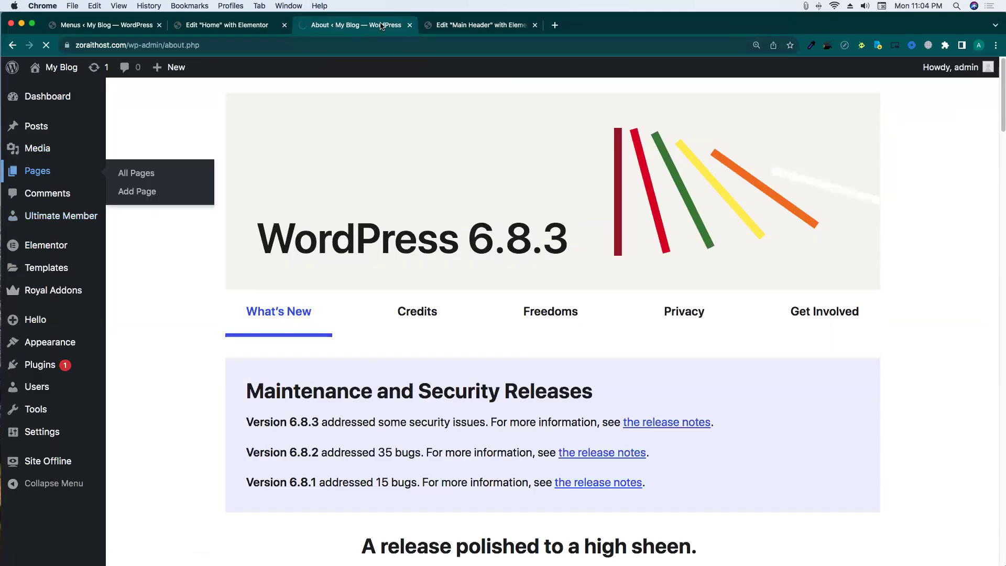
scroll(342, 299, down, 4)
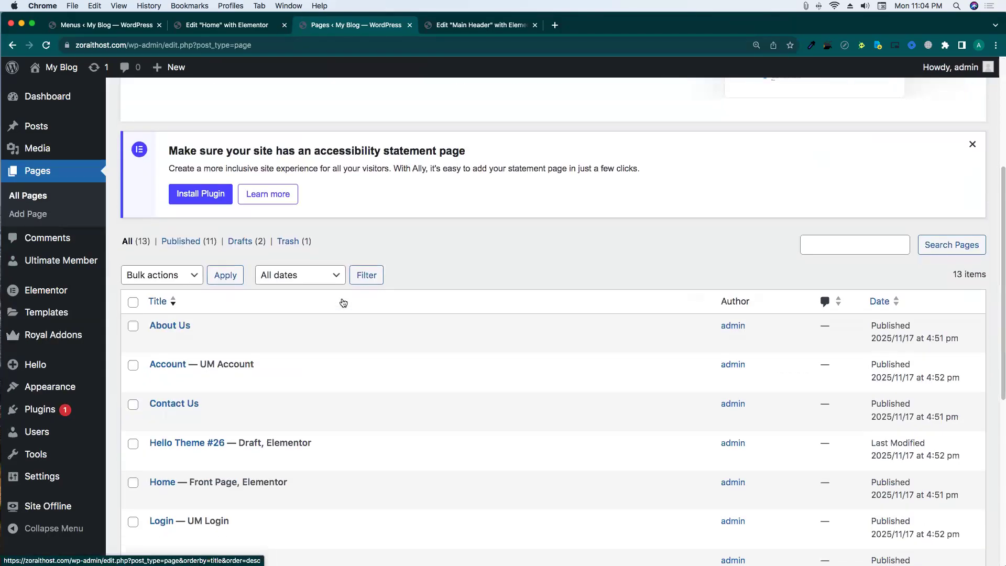
scroll(343, 303, down, 2)
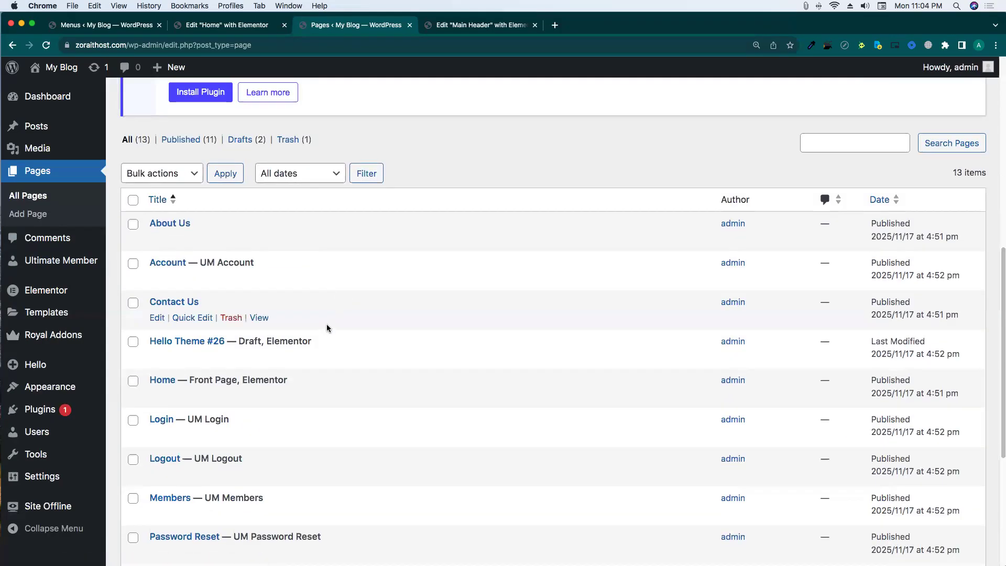
scroll(326, 328, down, 2)
super+click(161, 331)
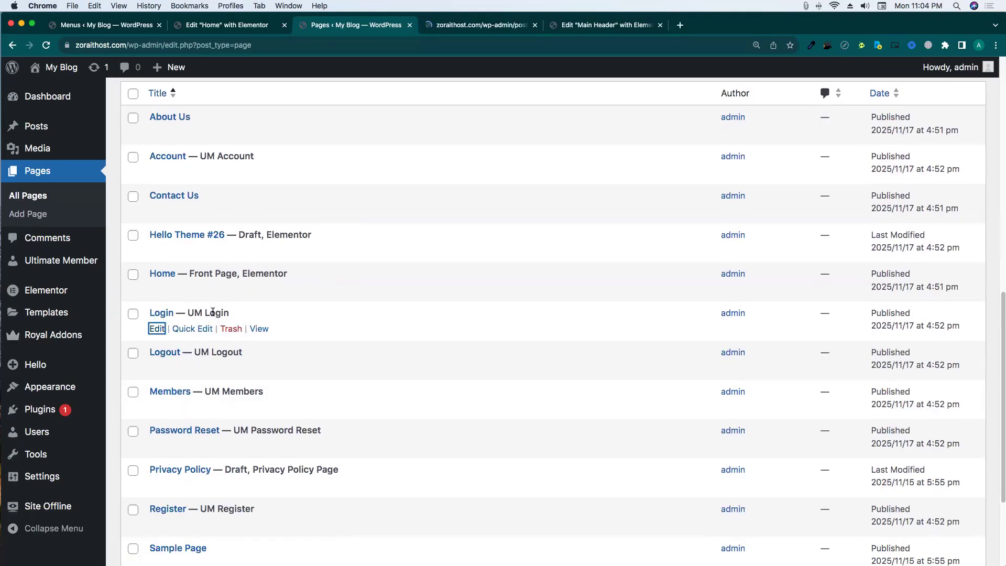
scroll(213, 312, down, 2)
super+click(157, 423)
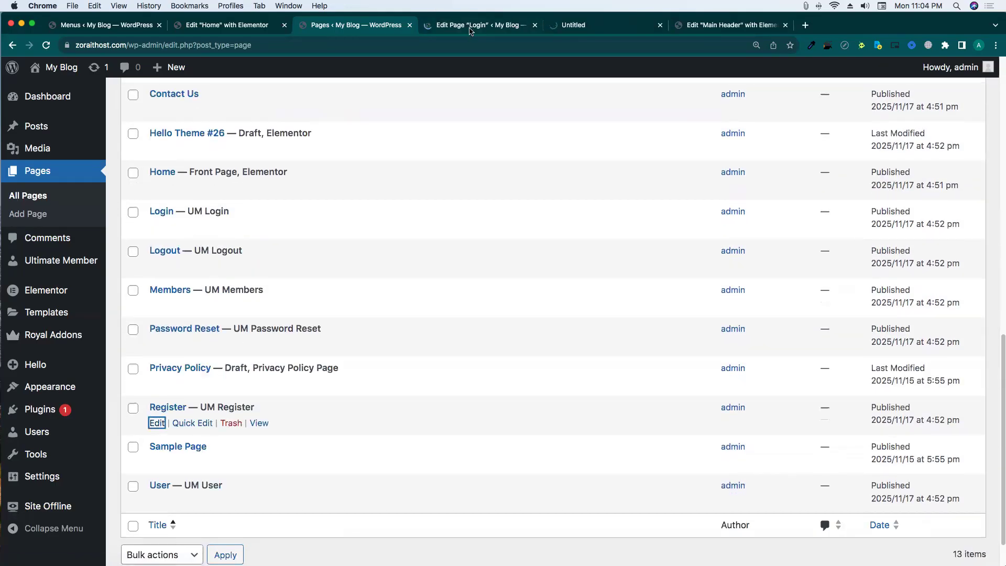
click(470, 27)
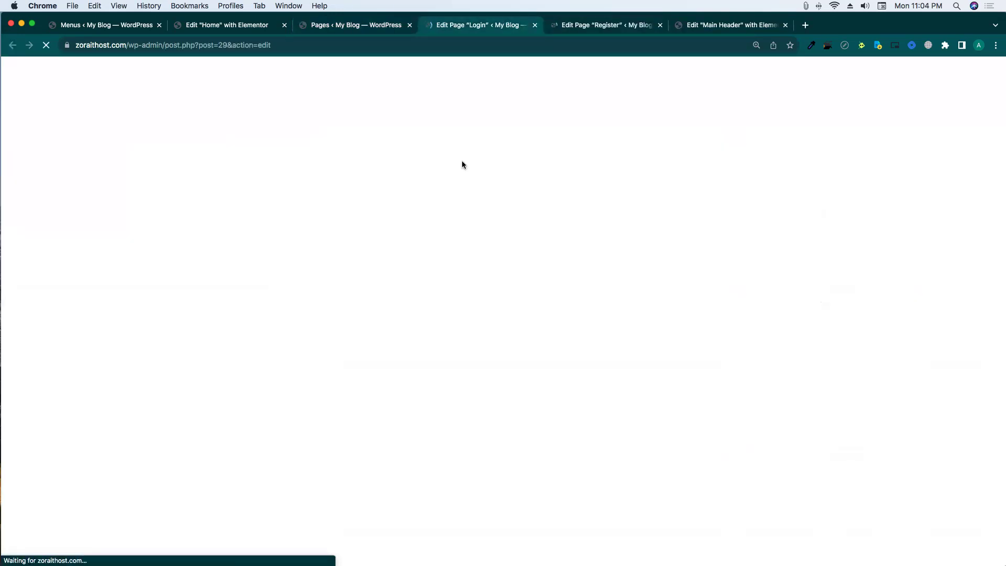
Reload the Login editor and launch Elementor on the Login and Register pages, returning to Login.
click(597, 45)
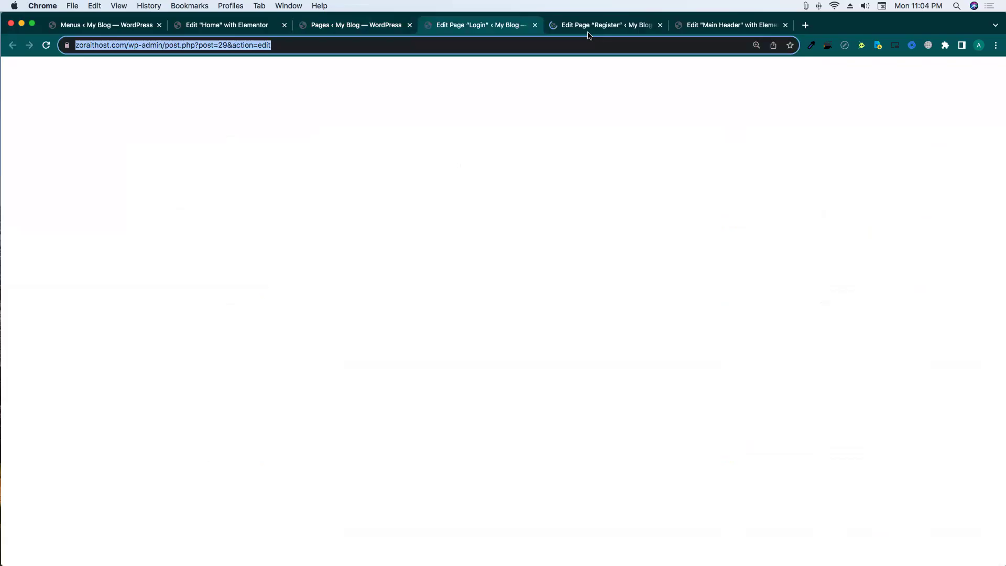
key(Return)
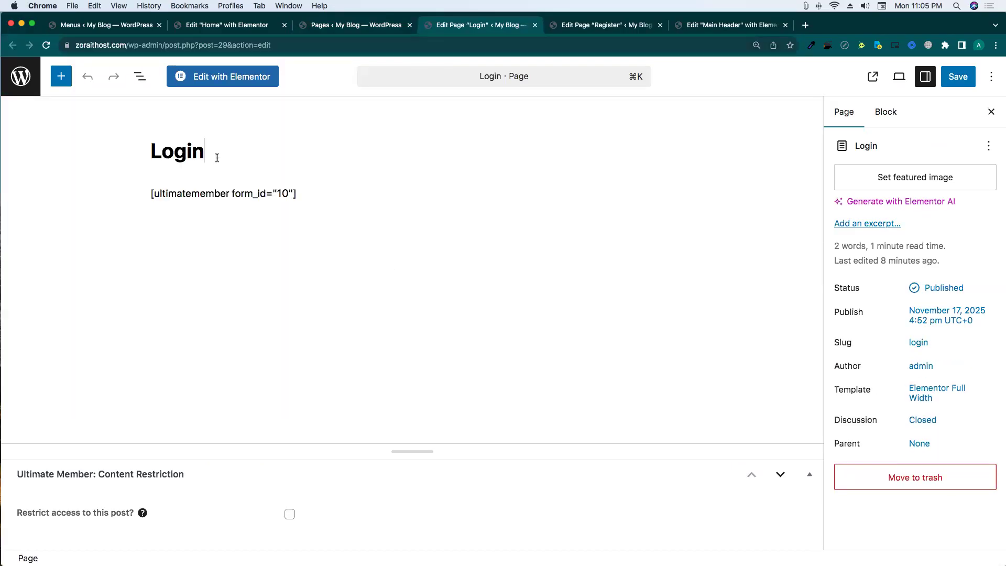
click(212, 78)
click(594, 29)
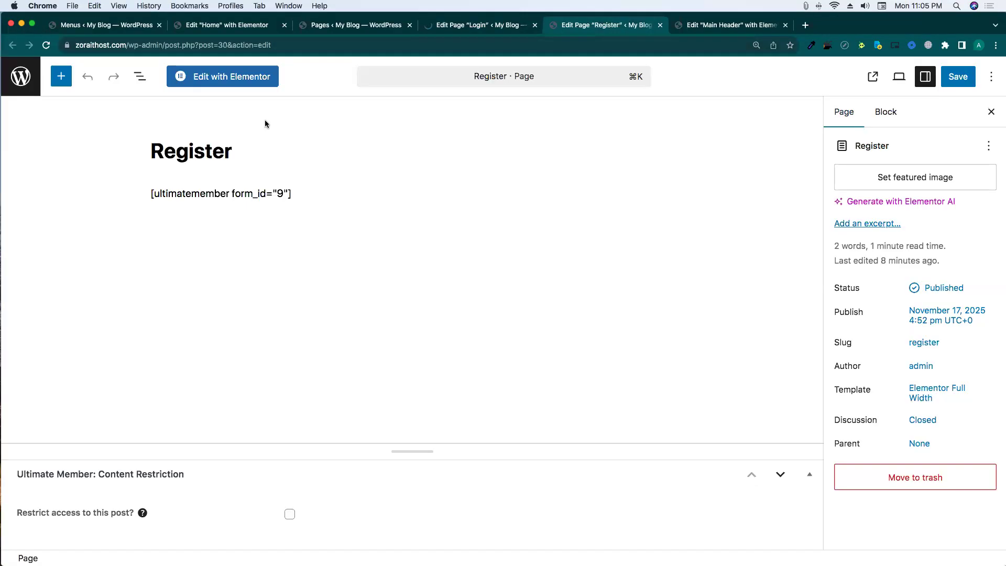
click(220, 78)
key(ctrl+shift+Tab)
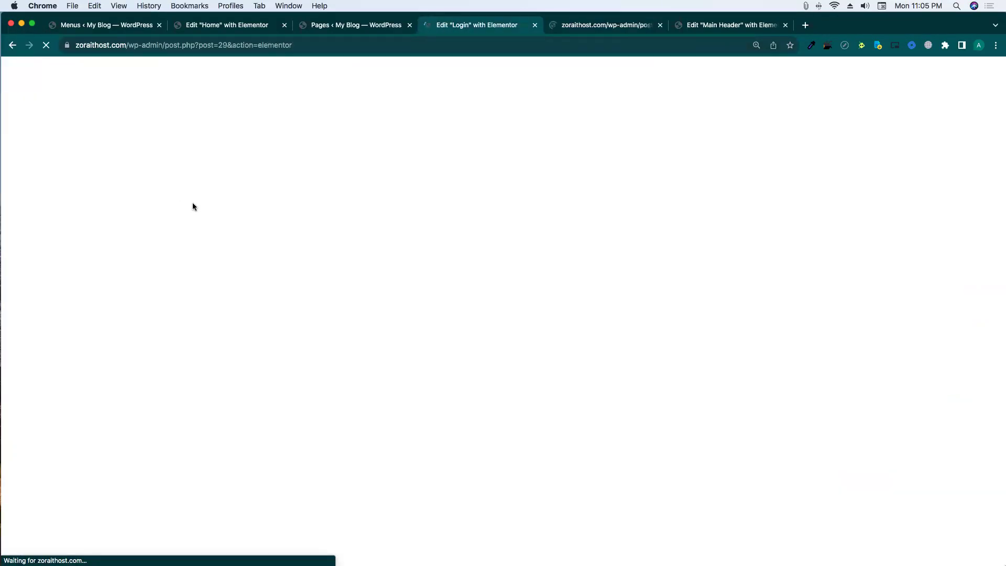
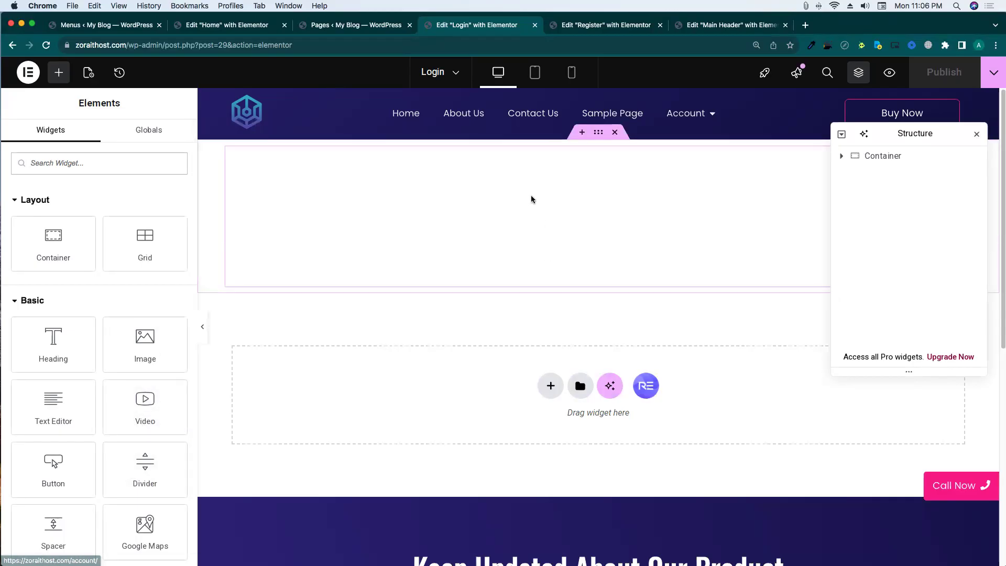
Paste the login form shortcode and place it inside one of two new inner containers.
key(super+v)
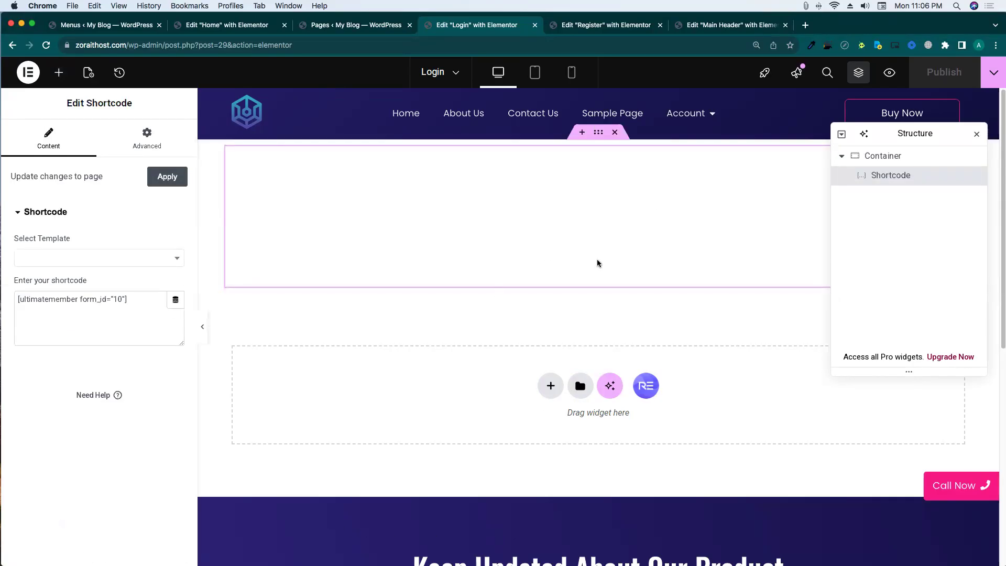
click(871, 156)
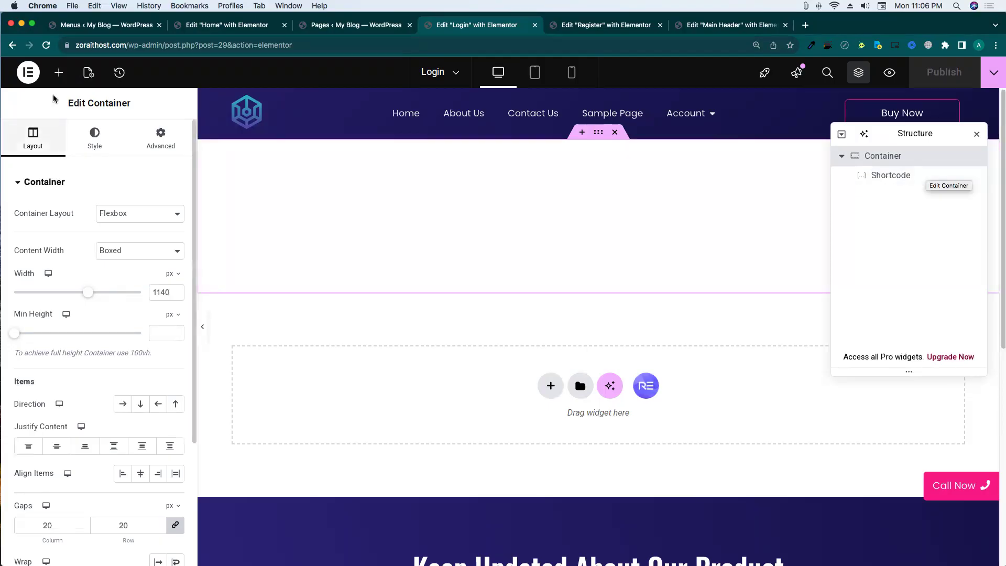
click(58, 72)
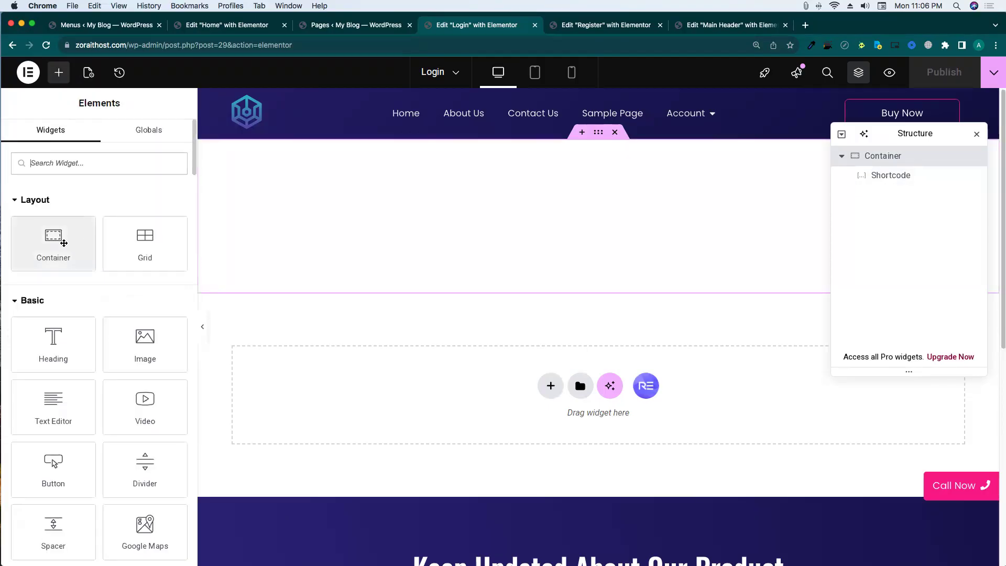
click(63, 243)
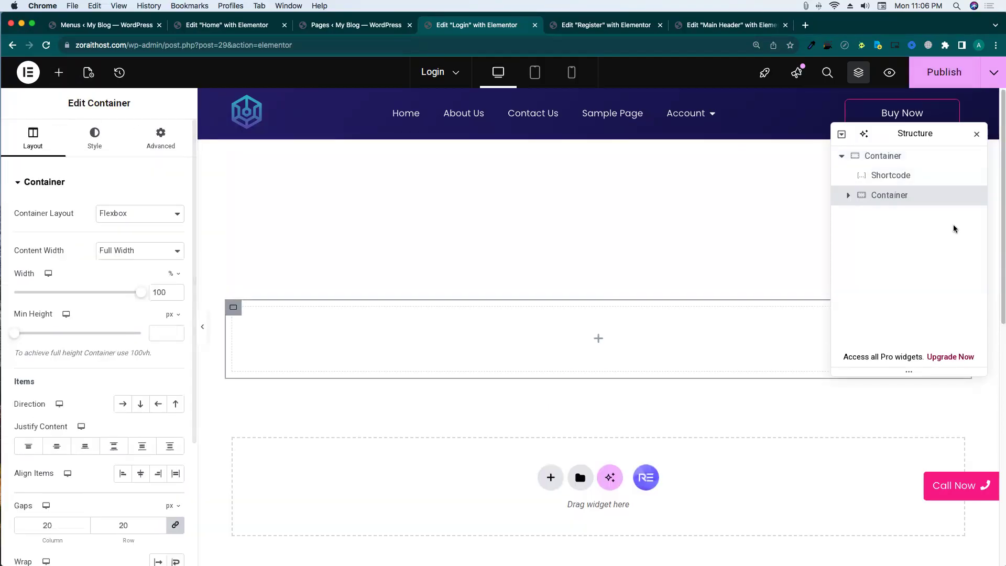
drag(882, 197, 883, 176)
right_click(882, 176)
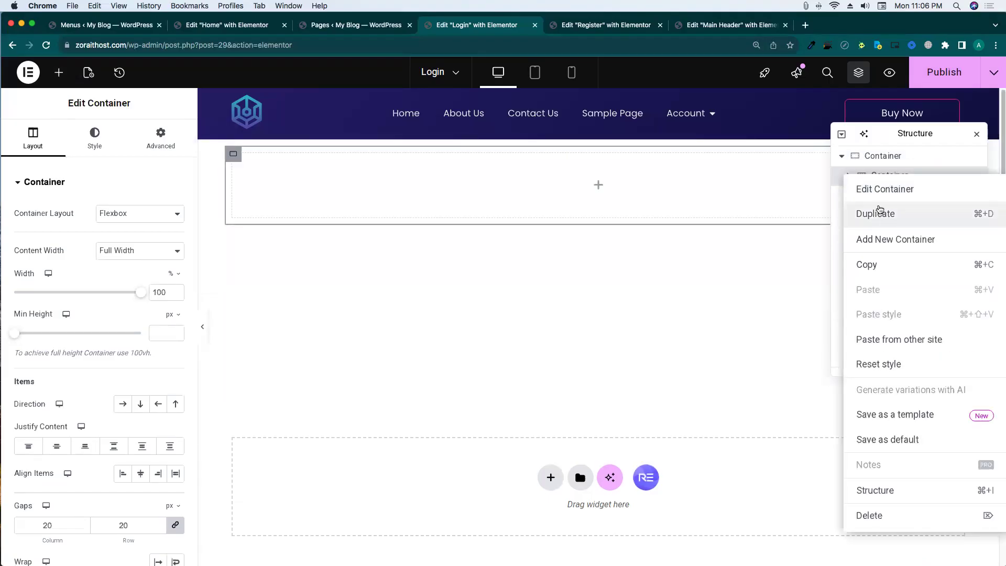
click(880, 209)
drag(887, 218, 910, 199)
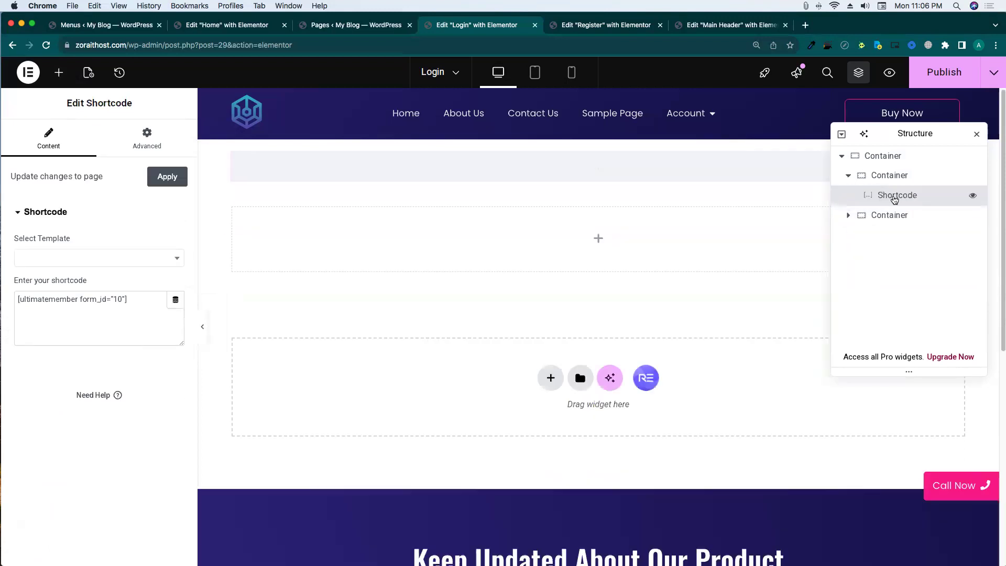
Set the outer container's Direction to Row, with the shortcode container on the right.
click(848, 177)
click(881, 156)
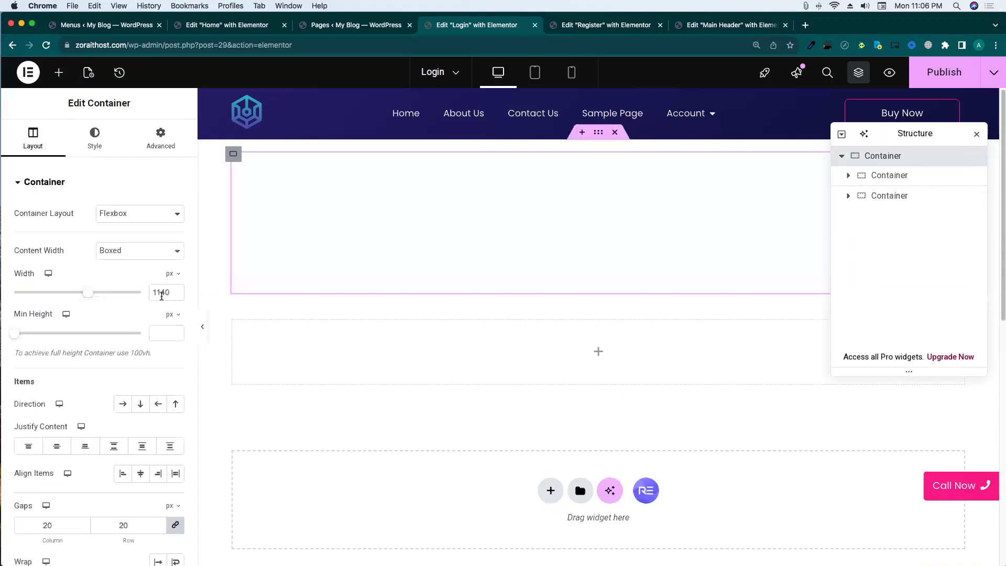
click(123, 404)
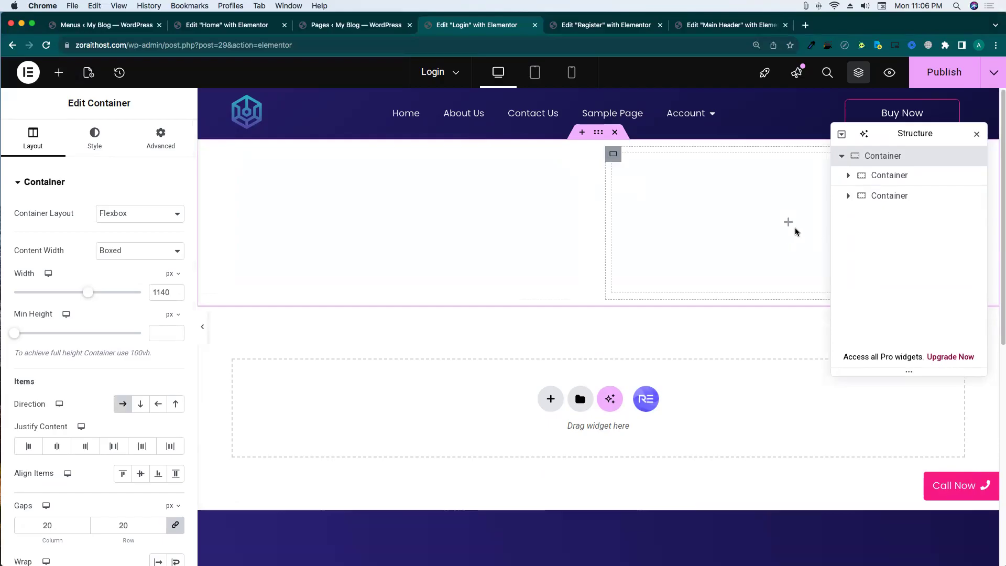
click(888, 180)
drag(886, 179, 889, 218)
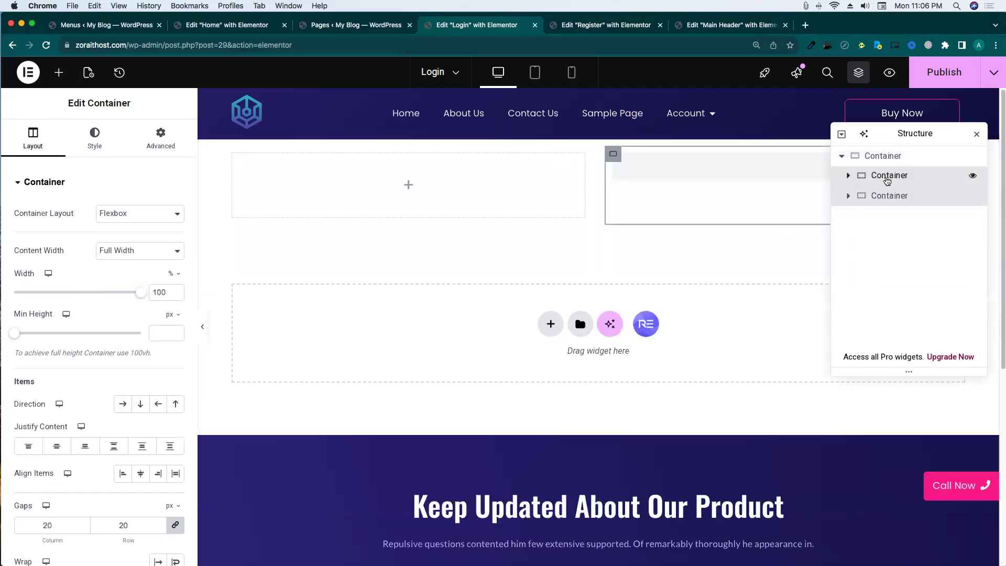
Add an Image widget to the empty left container.
click(408, 222)
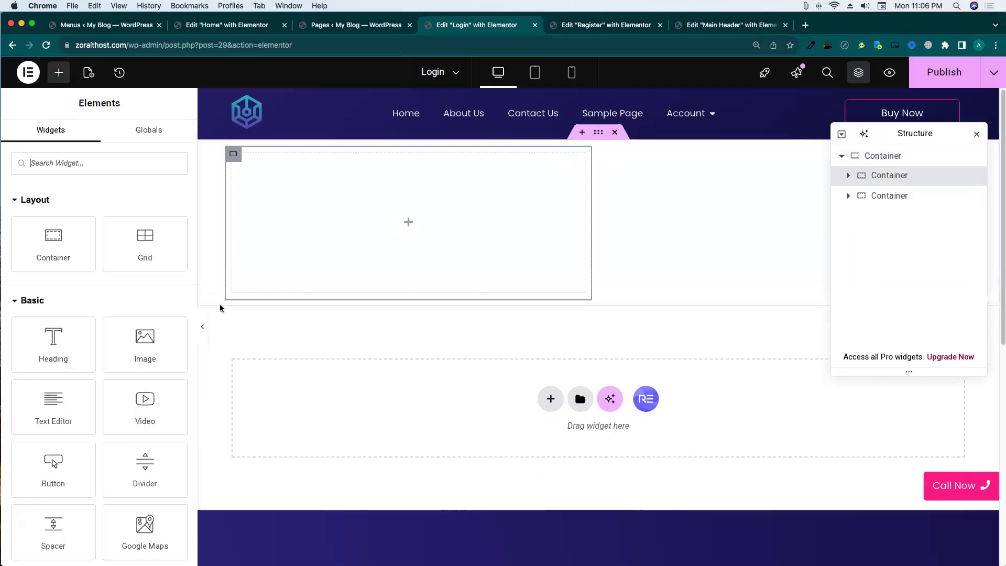
scroll(139, 287, down, 2)
drag(138, 287, 366, 236)
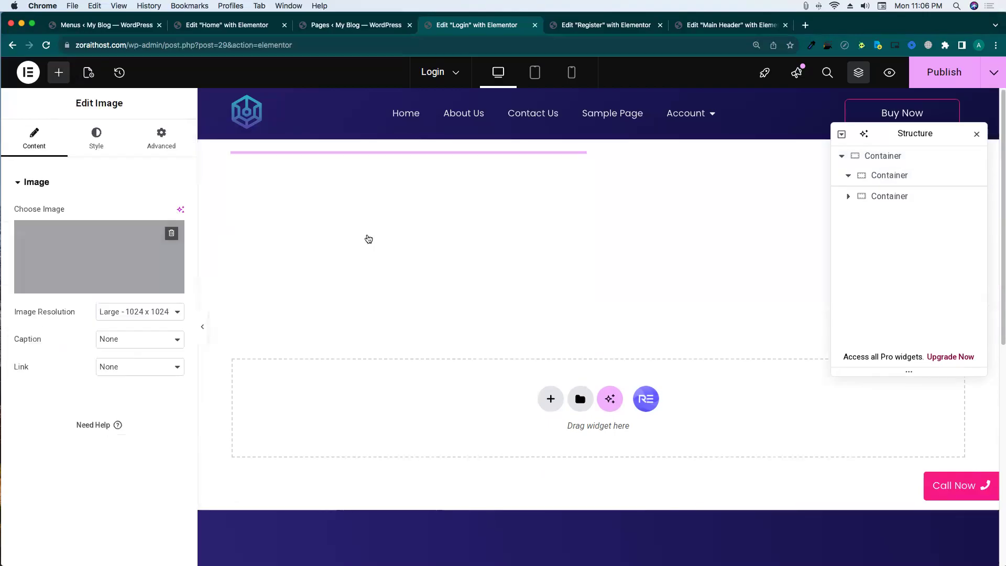
In a new tab beside the editor, search for 'undraw' and open the unDraw website.
right_click(467, 30)
click(484, 34)
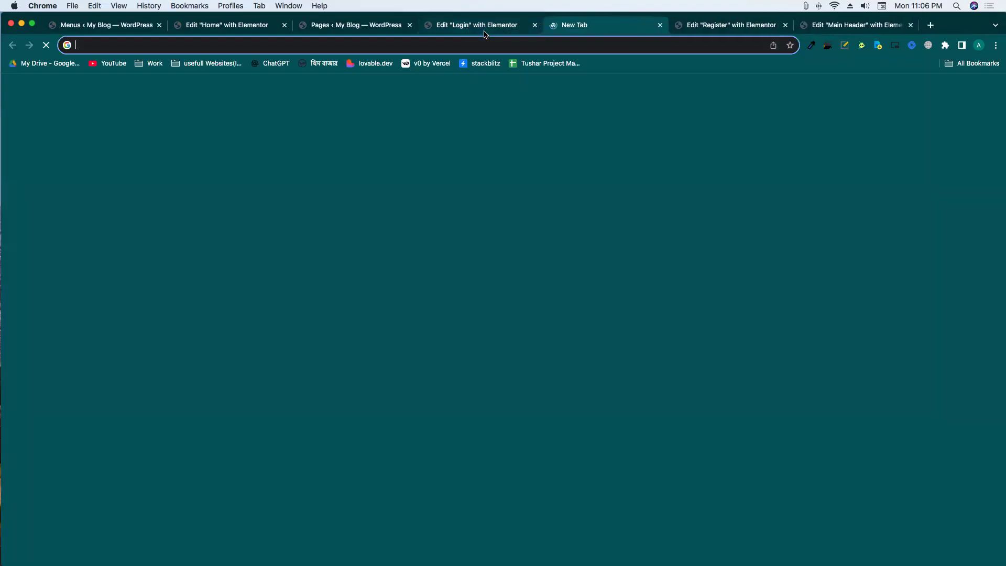
text(undraw)
key(Return)
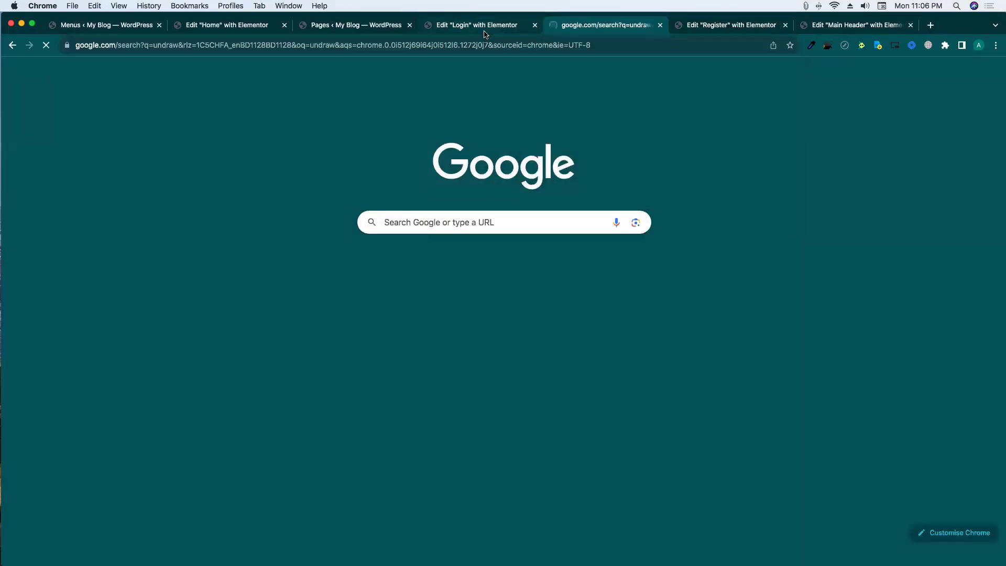
click(191, 178)
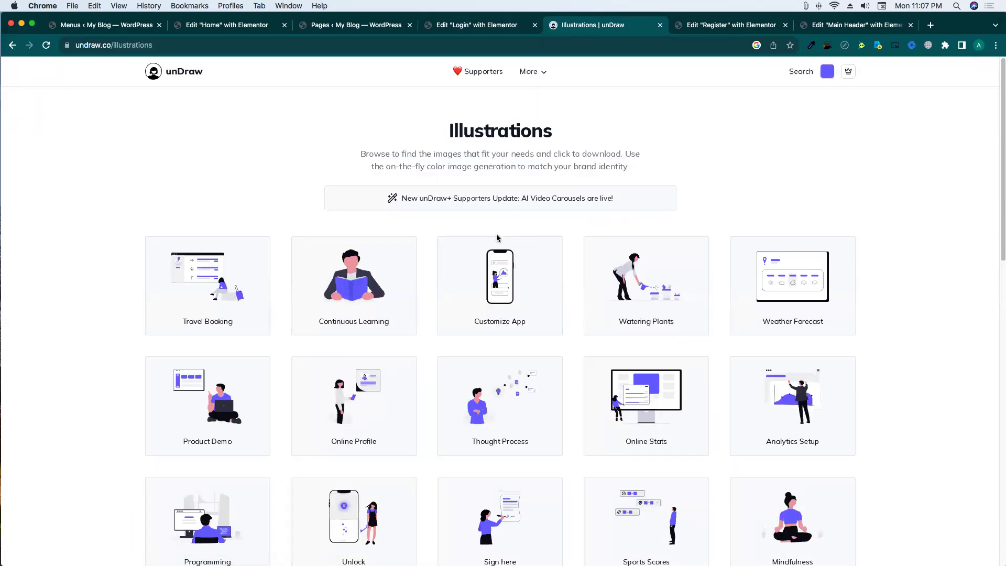
Search unDraw for 'login' and download the Enter Password illustration as SVG.
click(794, 74)
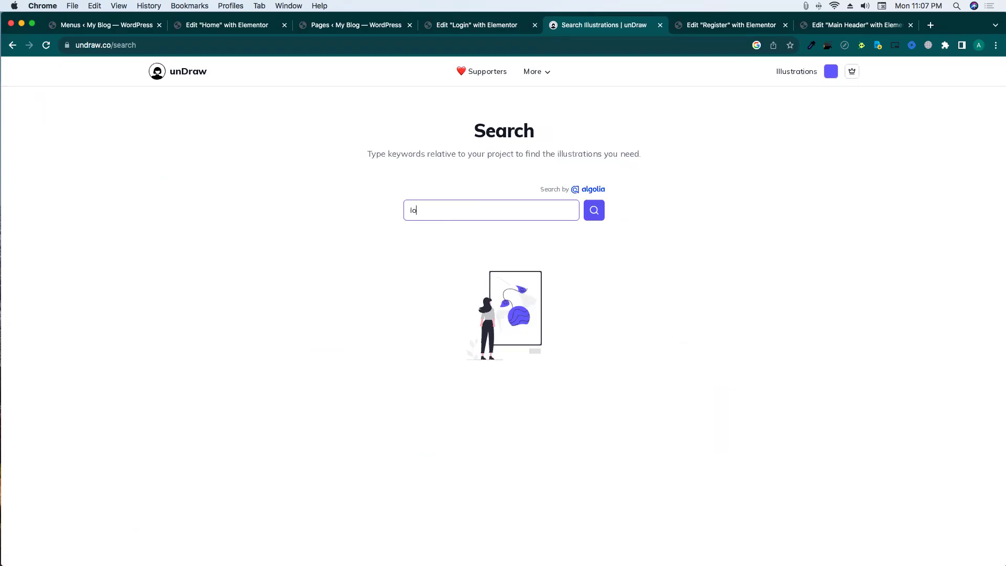
text(login)
click(593, 210)
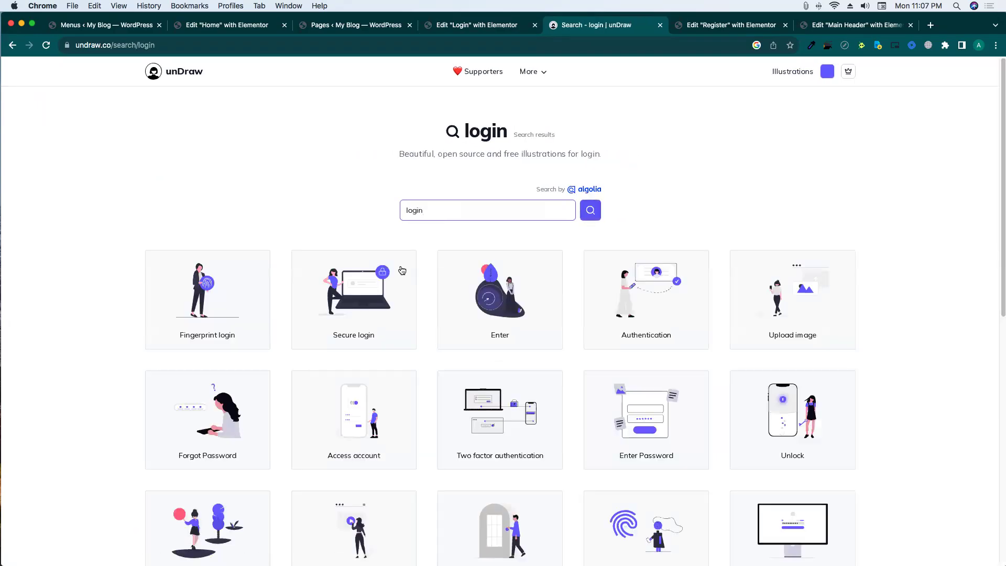
scroll(657, 278, down, 2)
scroll(722, 313, down, 2)
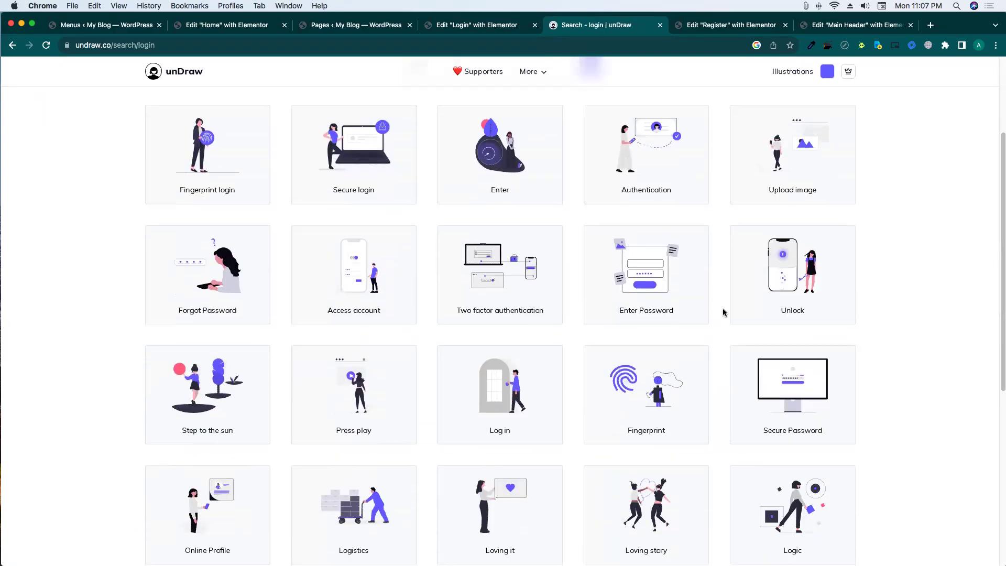
click(655, 276)
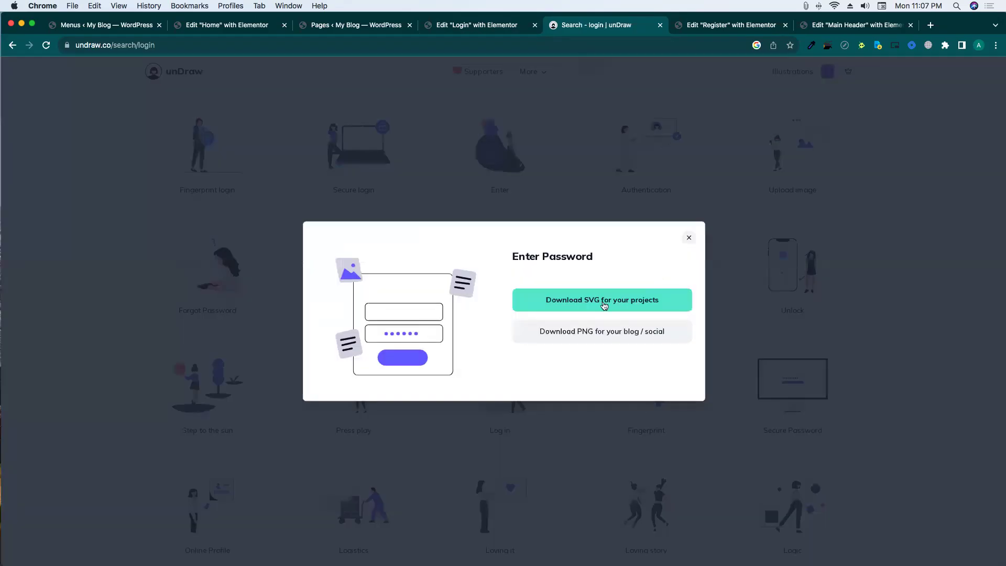
click(574, 302)
Open the Image widget's picture chooser and change the unDraw illustration colour to green.
key(super+alt+Left)
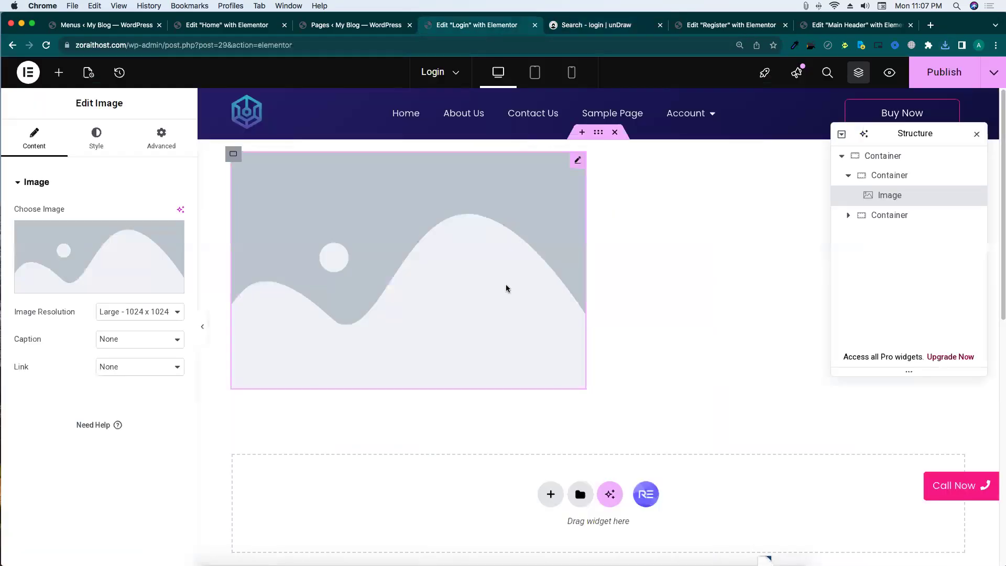
click(170, 253)
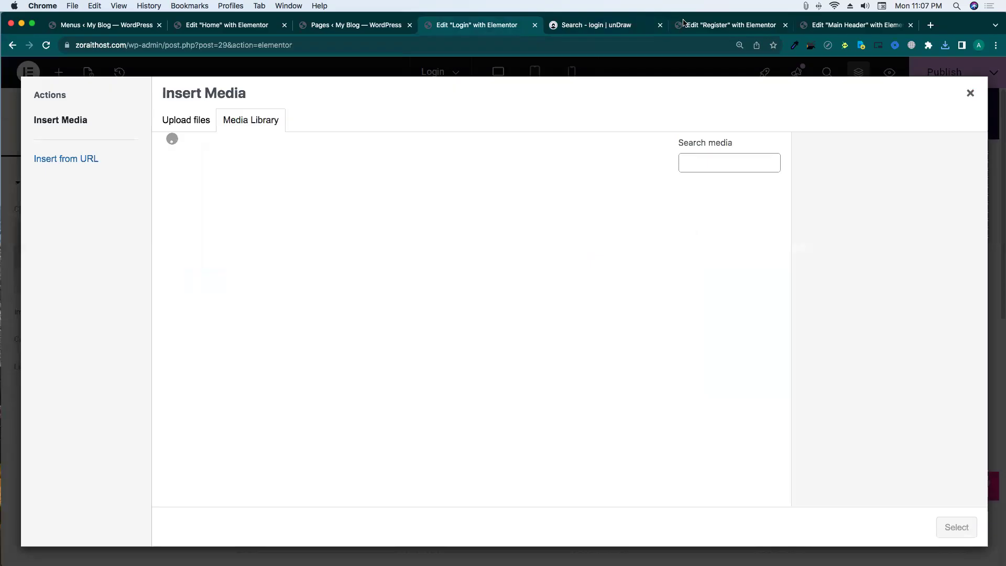
key(super+alt+Right)
click(828, 71)
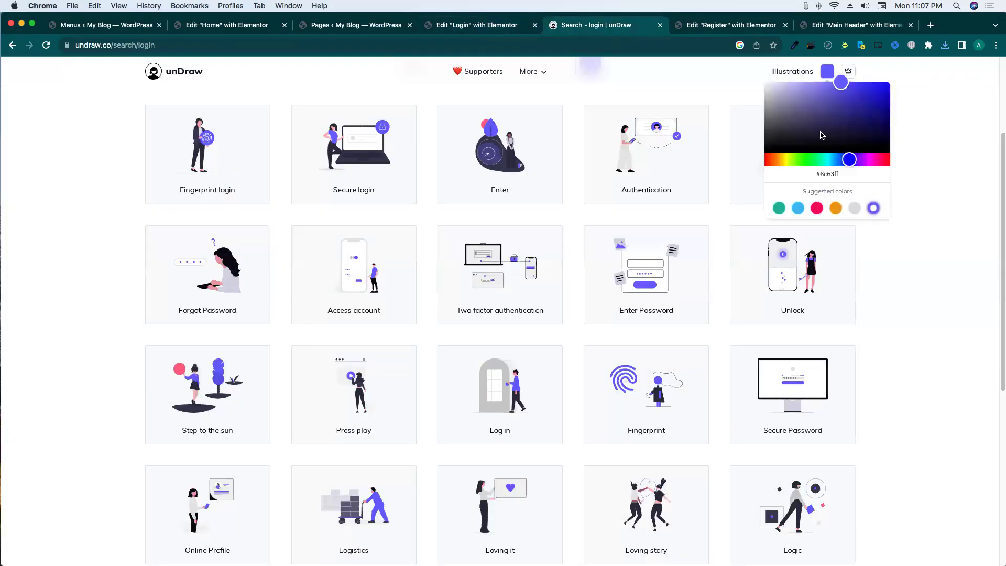
click(821, 132)
click(813, 159)
mouse_move(836, 126)
mouse_down()
mouse_move(833, 117)
mouse_move(867, 102)
mouse_move(632, 88)
mouse_up()
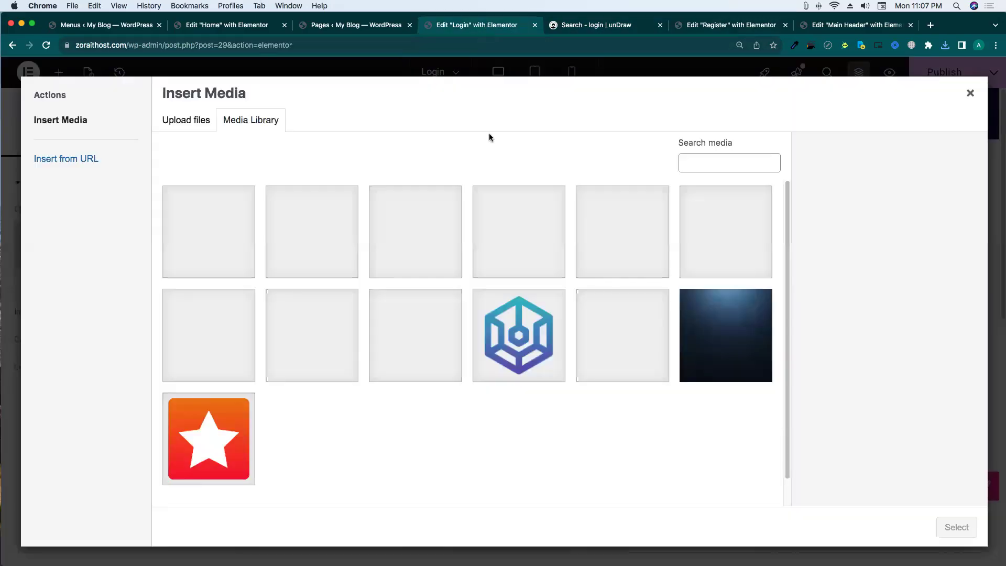
click(487, 30)
Preview the downloaded Enter Password SVG and upload it into the Media Library.
mouse_move(958, 30)
mouse_down()
mouse_move(910, 30)
mouse_move(955, 23)
mouse_up()
click(944, 46)
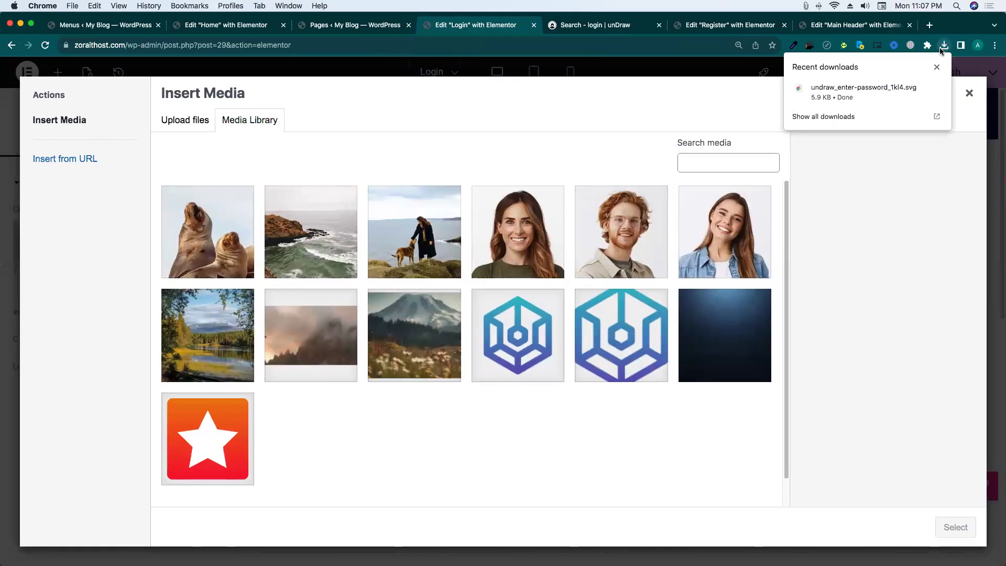
click(800, 97)
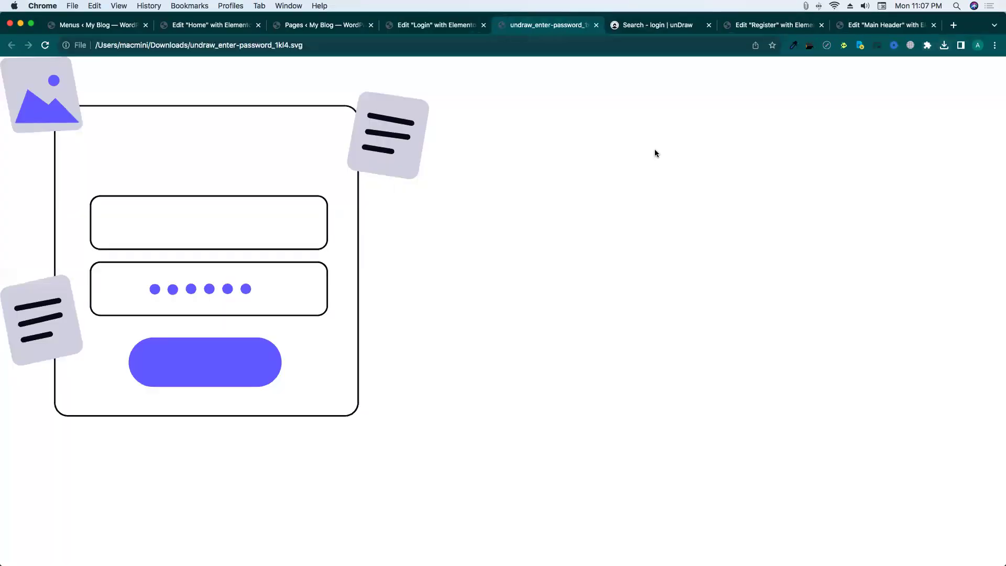
click(596, 26)
click(945, 46)
drag(849, 92, 713, 187)
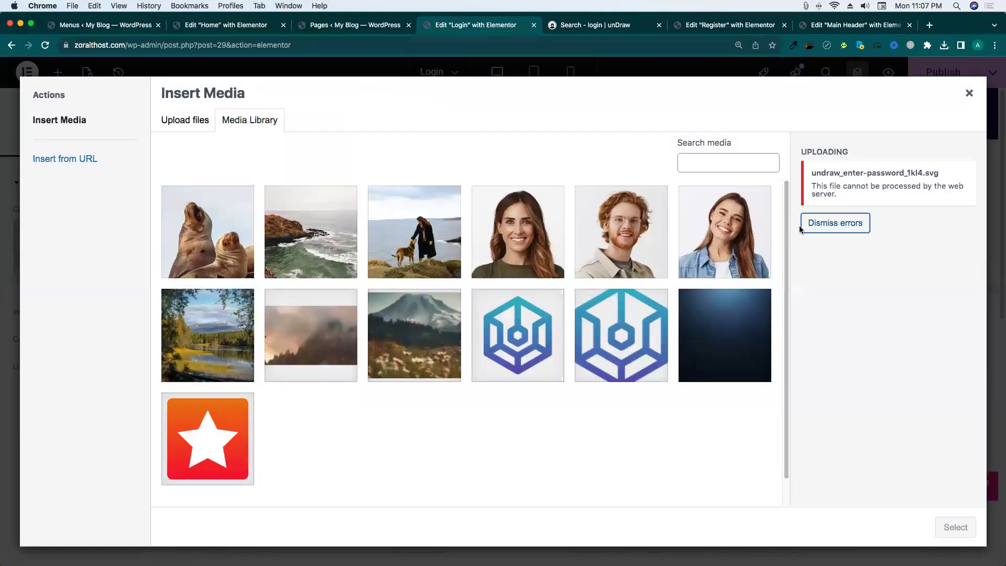
click(969, 93)
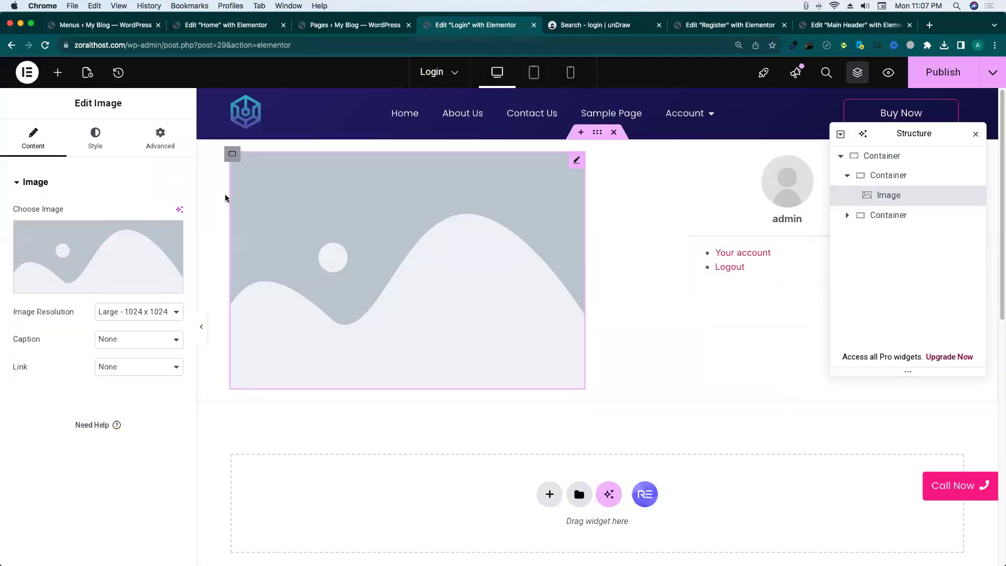
Add an Icon widget, allow SVG uploads, then delete the unwanted Icon widget.
click(57, 74)
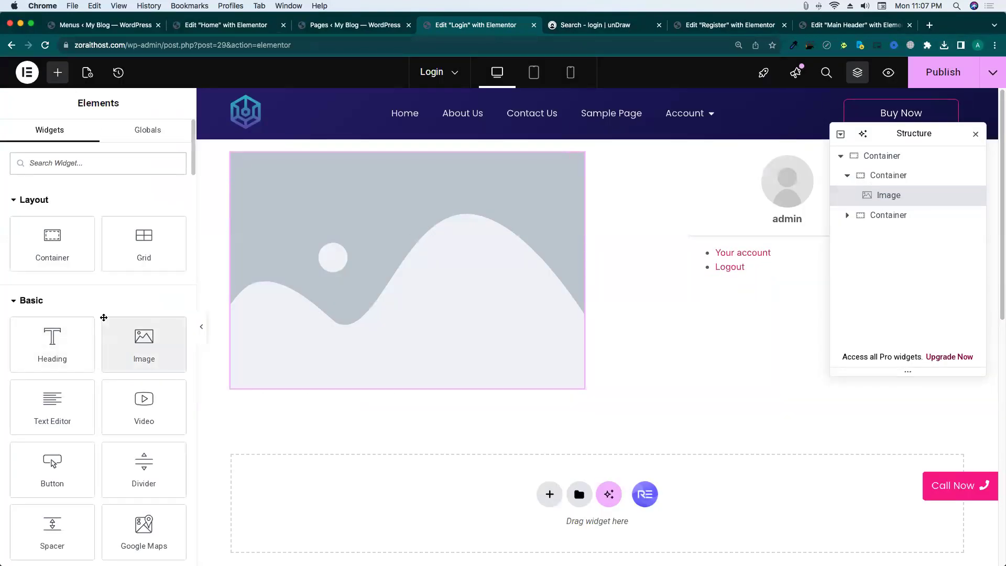
scroll(94, 346, down, 2)
drag(52, 455, 355, 393)
click(140, 289)
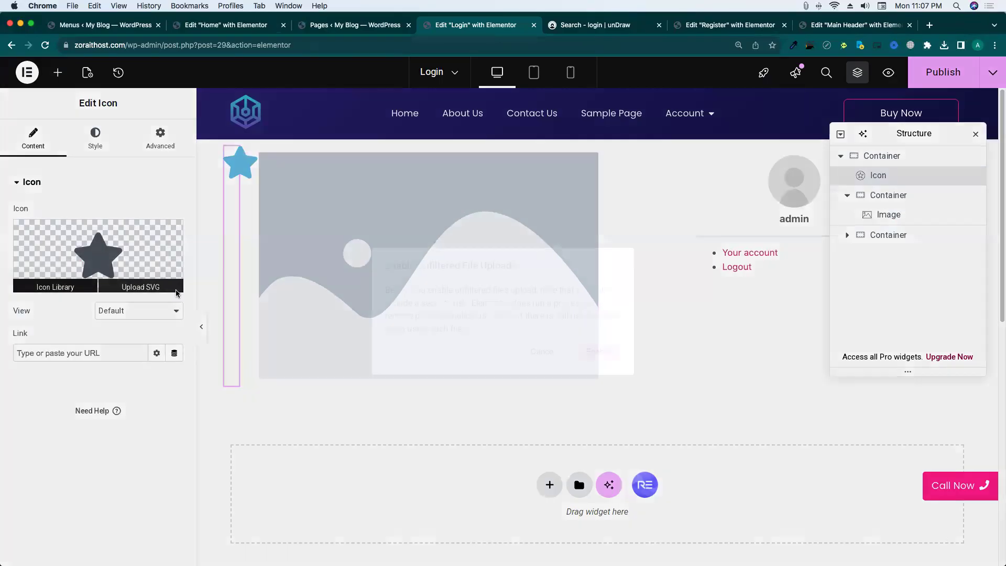
click(521, 355)
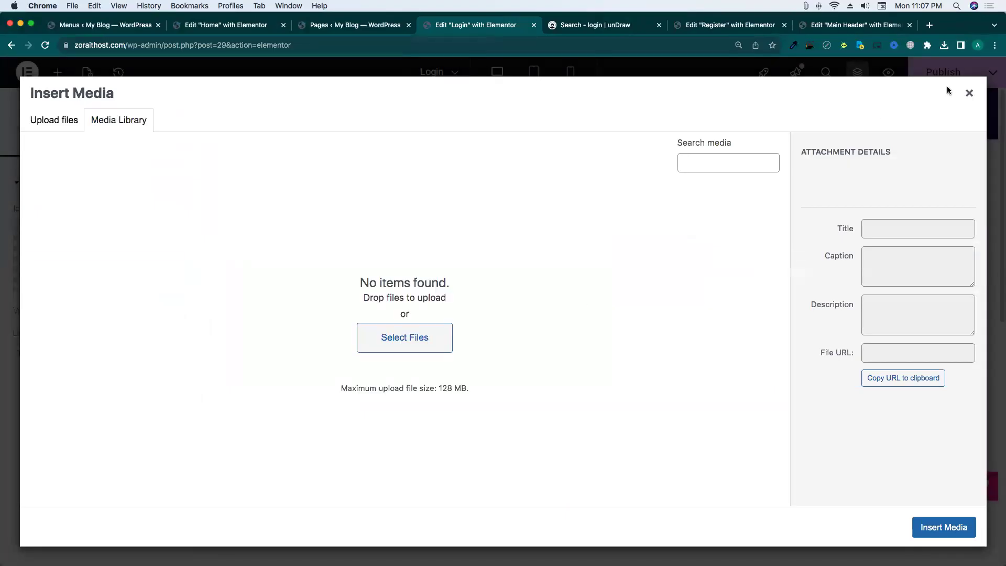
click(968, 95)
right_click(229, 258)
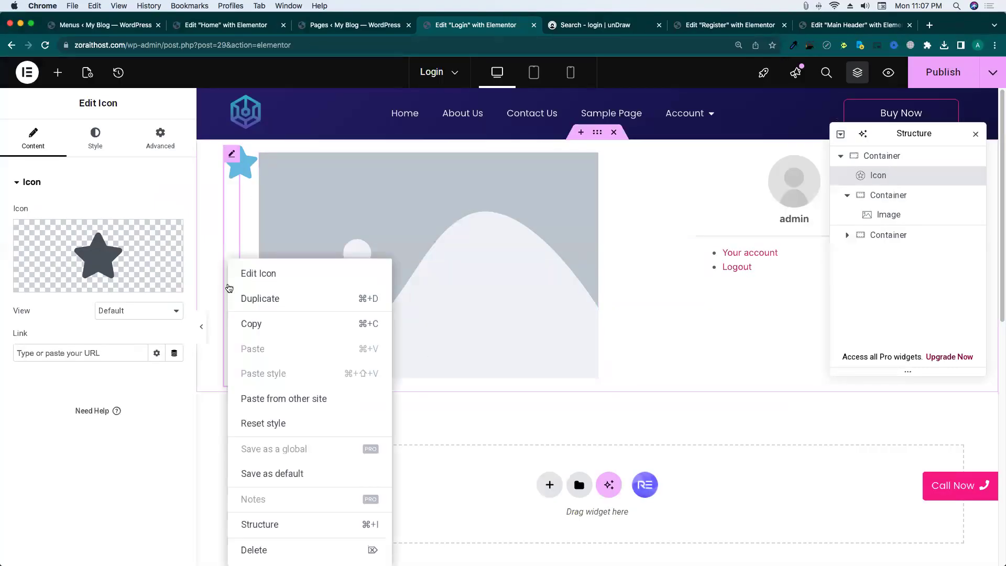
click(254, 549)
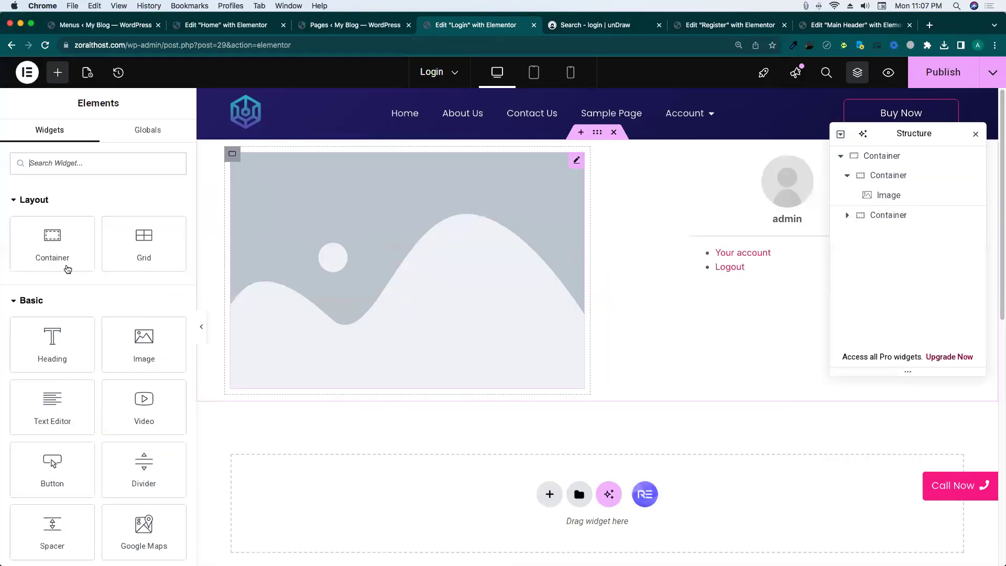
Upload the Enter Password illustration and insert it into the Image widget.
click(55, 265)
click(944, 45)
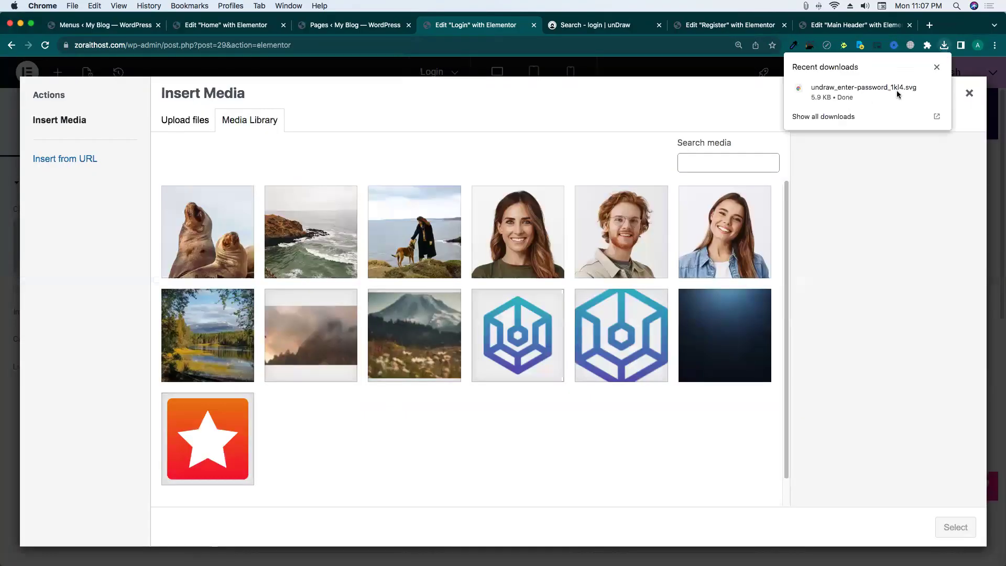
drag(839, 95, 497, 279)
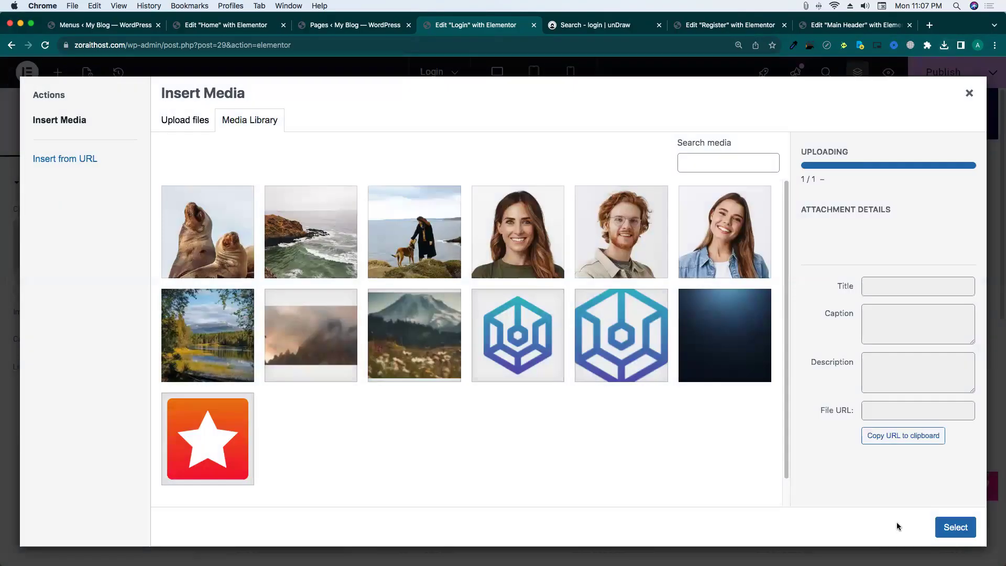
click(955, 527)
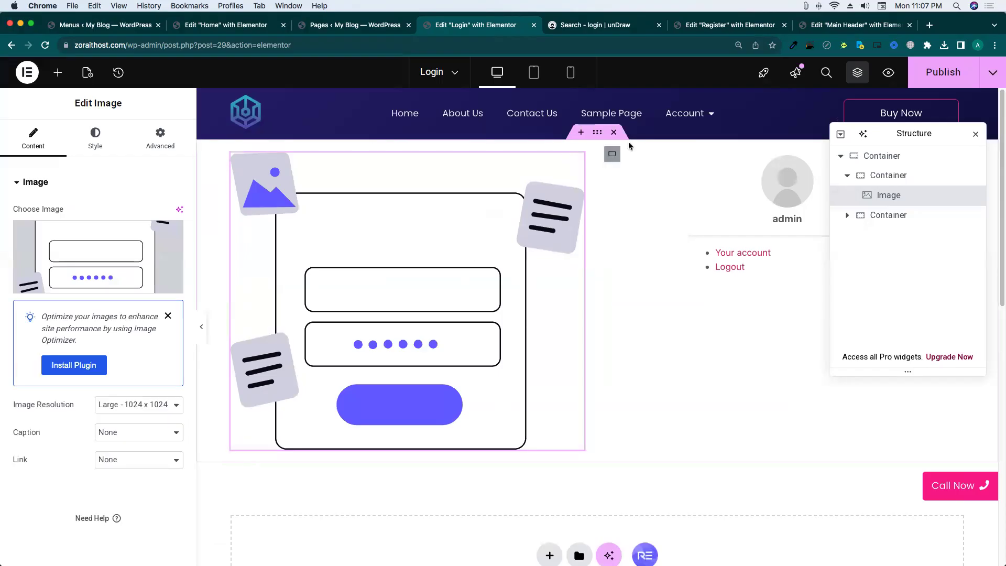
Give the outer container unlinked padding of 5% top and 5% bottom.
click(152, 141)
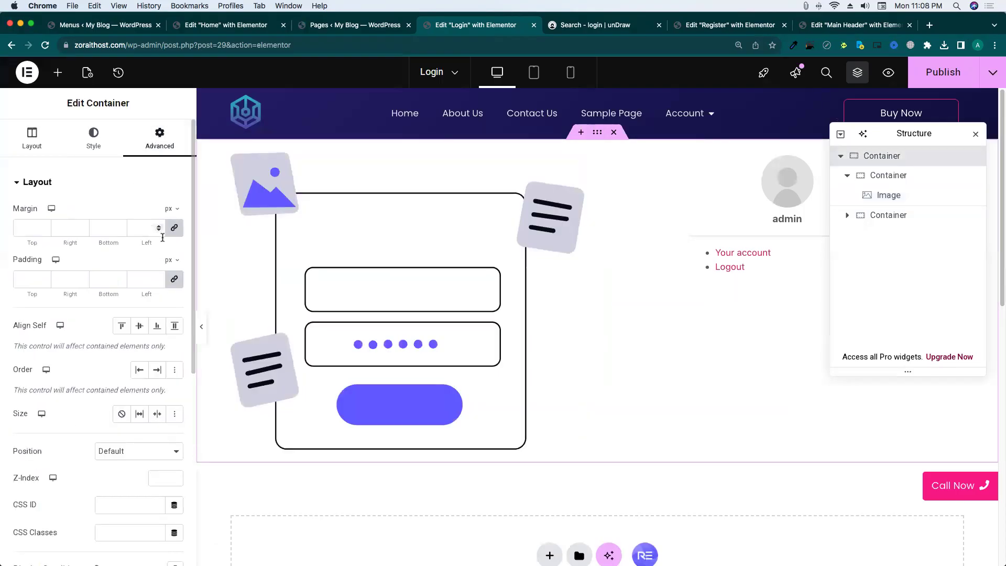
click(175, 209)
click(132, 263)
click(175, 278)
click(175, 261)
click(171, 277)
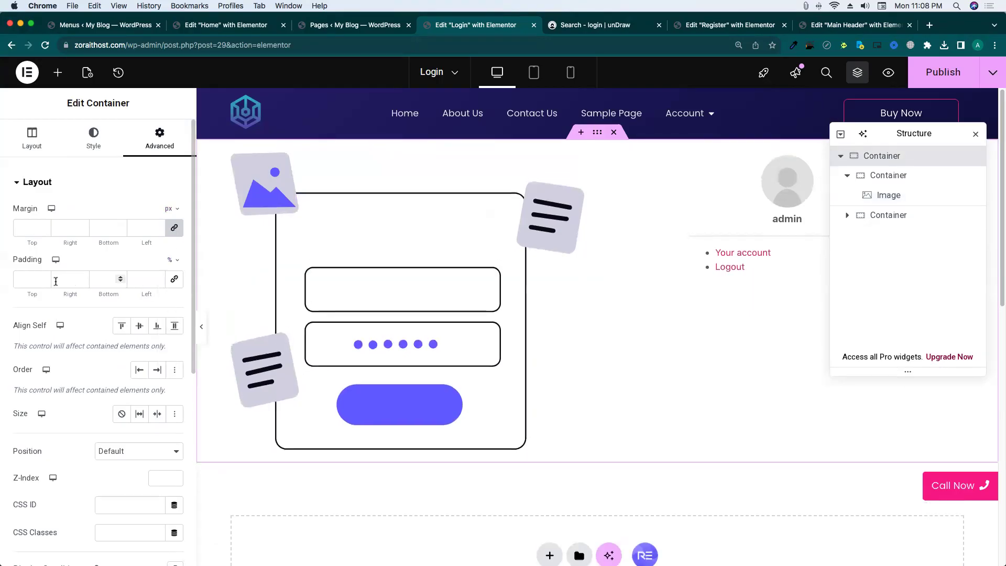
click(16, 281)
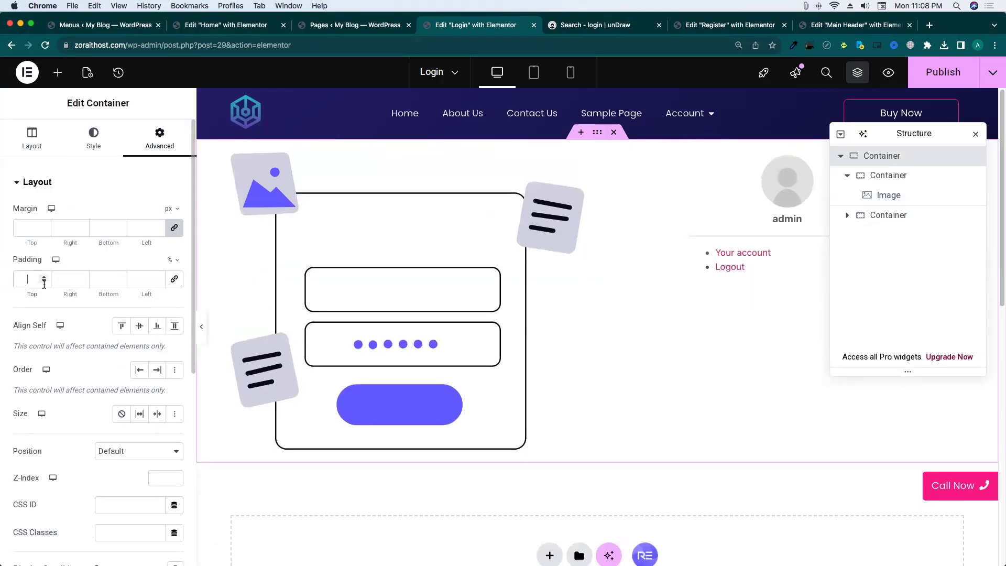
text(5)
click(100, 278)
text(5)
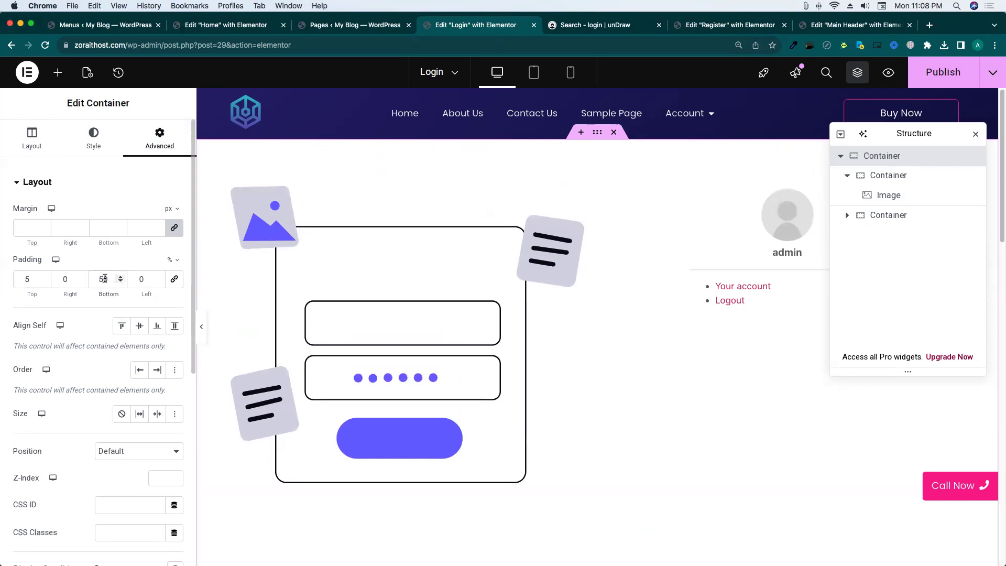
key(BackSpace)
Publish the Login page and load its address in a private window while logged out.
click(958, 77)
scroll(565, 270, down, 1)
scroll(566, 269, up, 1)
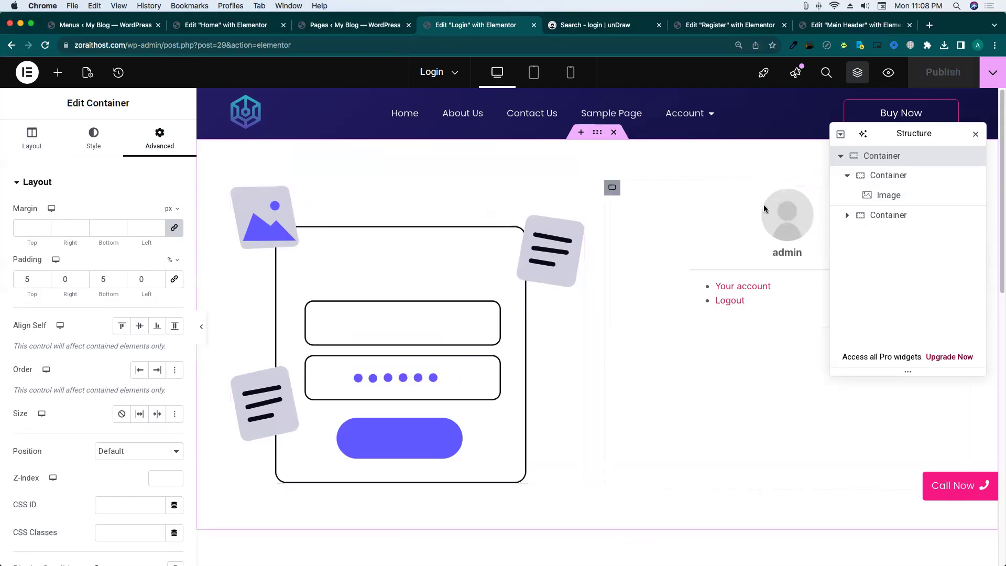
click(993, 72)
click(951, 170)
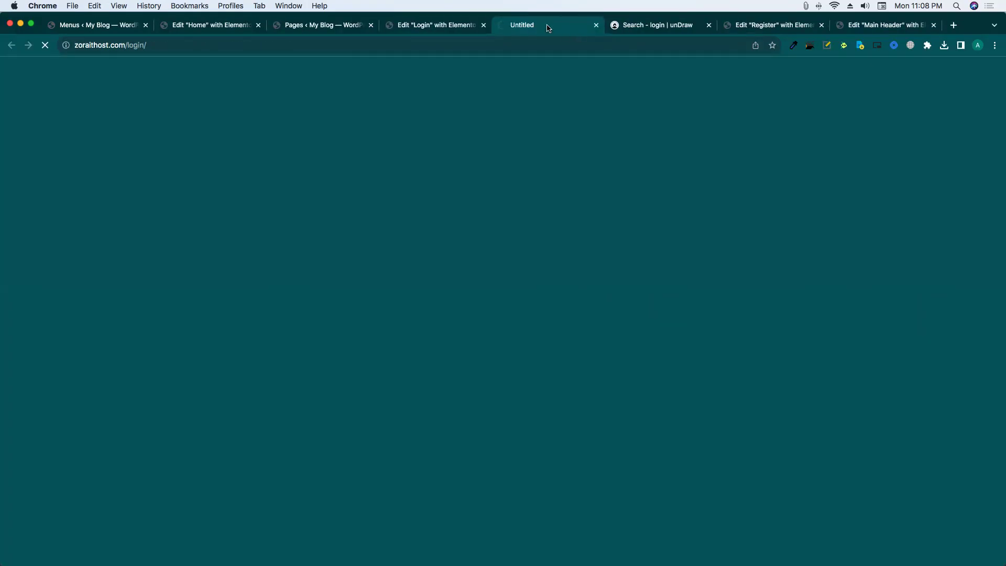
click(202, 46)
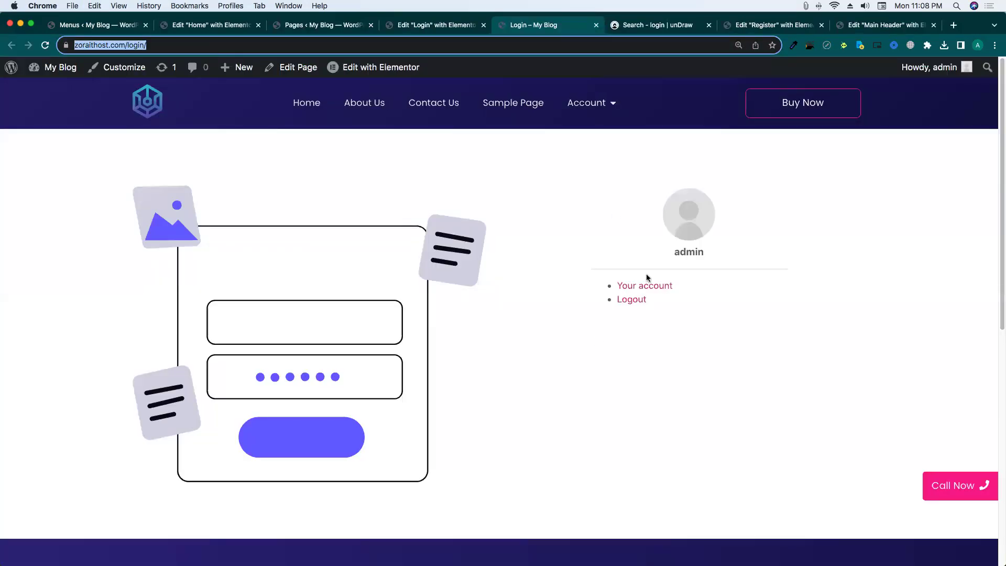
key(ctrl+Up)
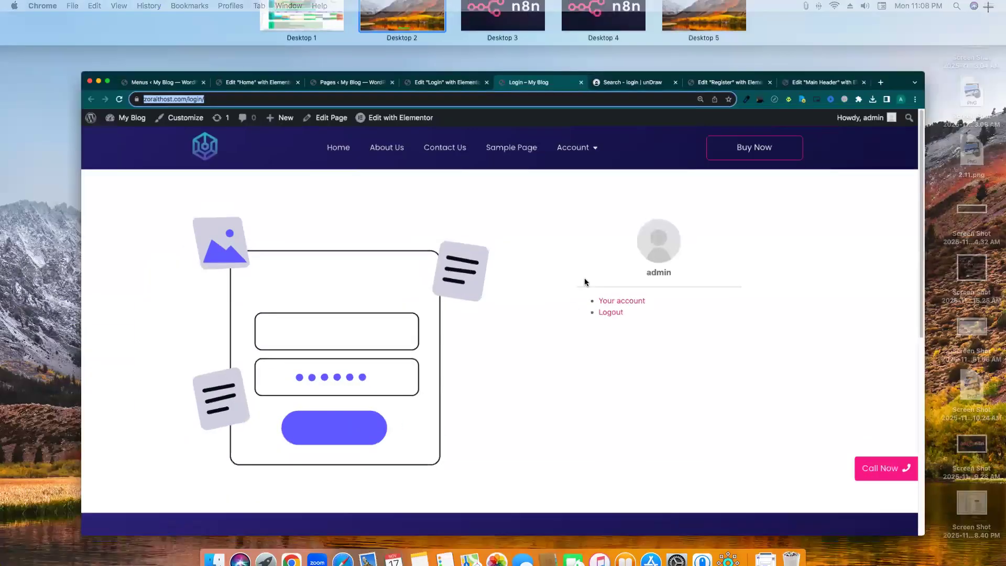
click(584, 279)
key(super+shift+n)
text(https://zoraithost.com/login/)
key(Return)
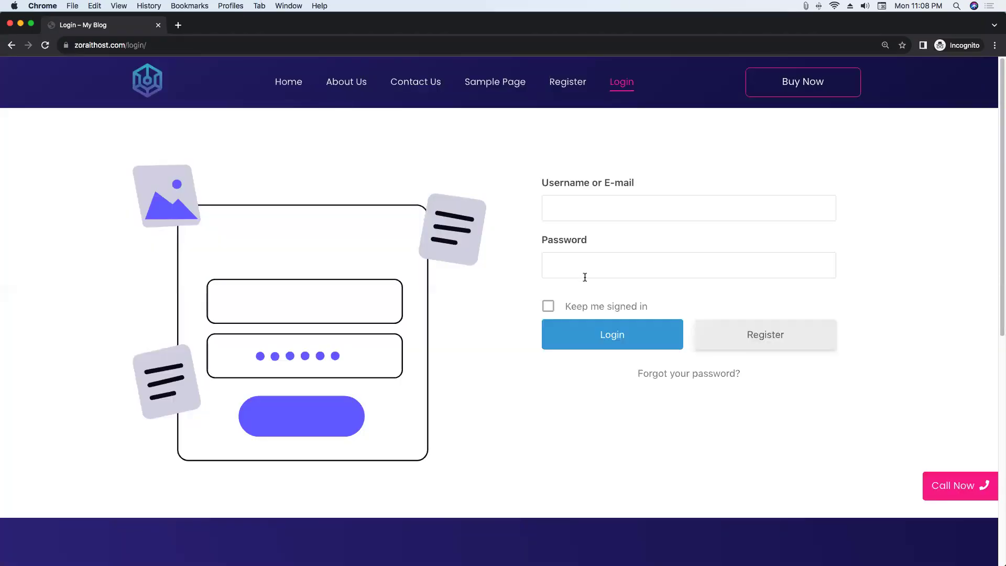
Set Justify Content to Center so the profile block is vertically centred.
key(ctrl+Up)
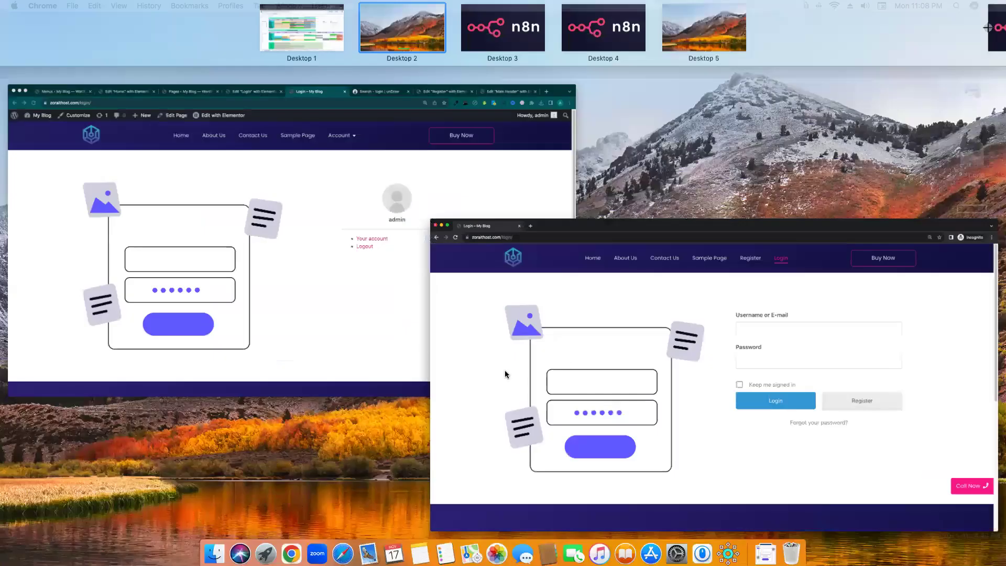
click(304, 295)
click(414, 20)
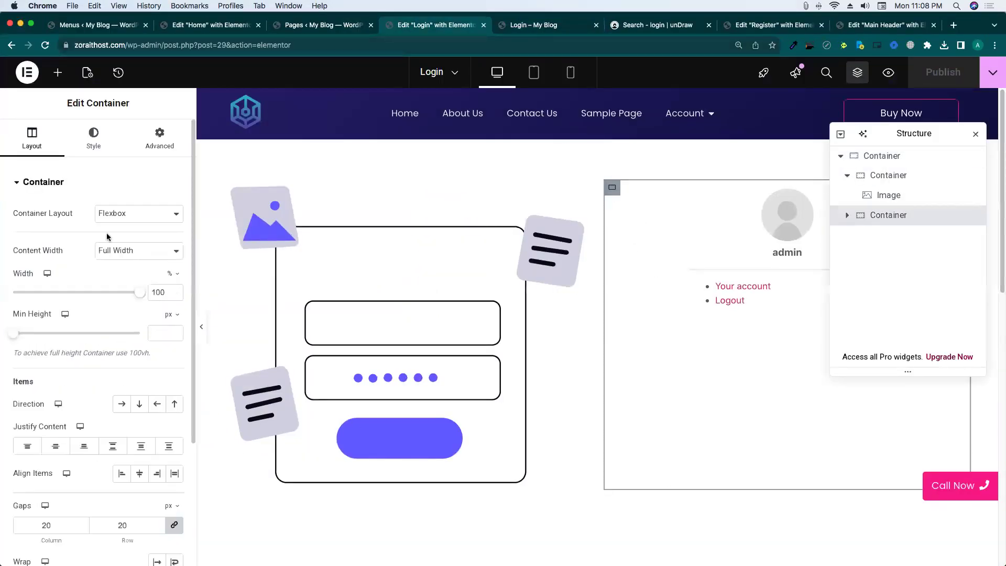
click(55, 446)
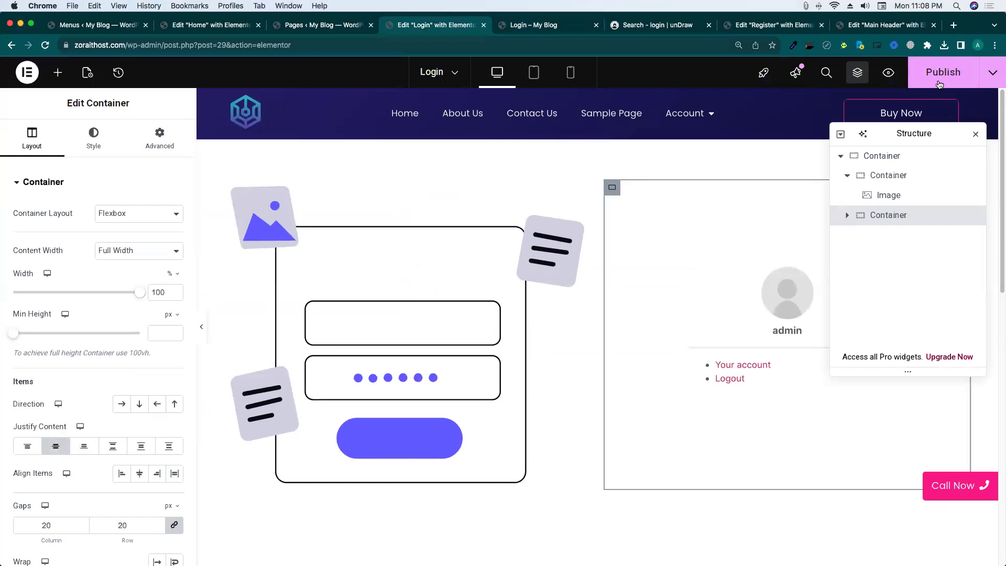
Reload the logged-out Login page to check the result, then return to Elementor.
mouse_move(1005, 1)
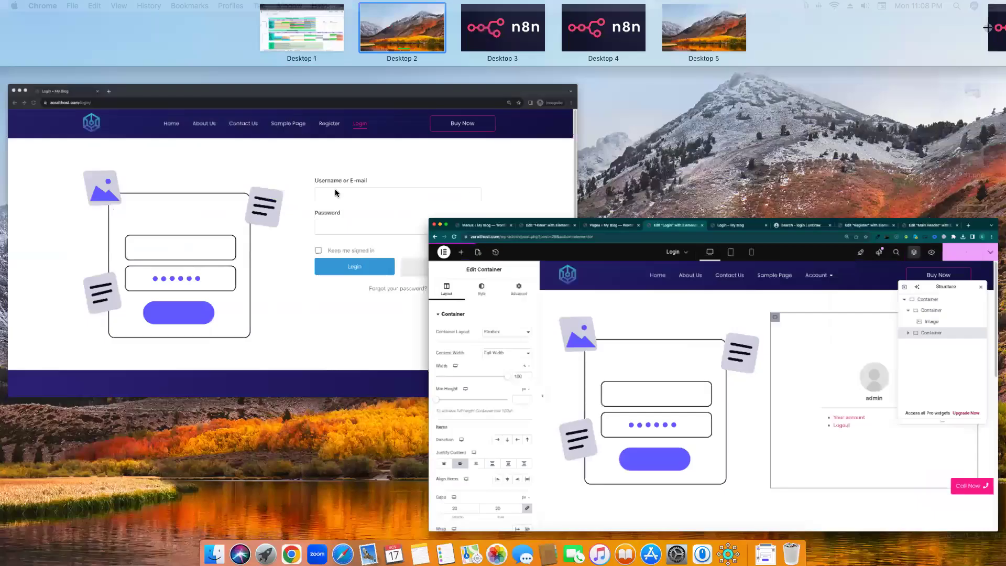
click(249, 202)
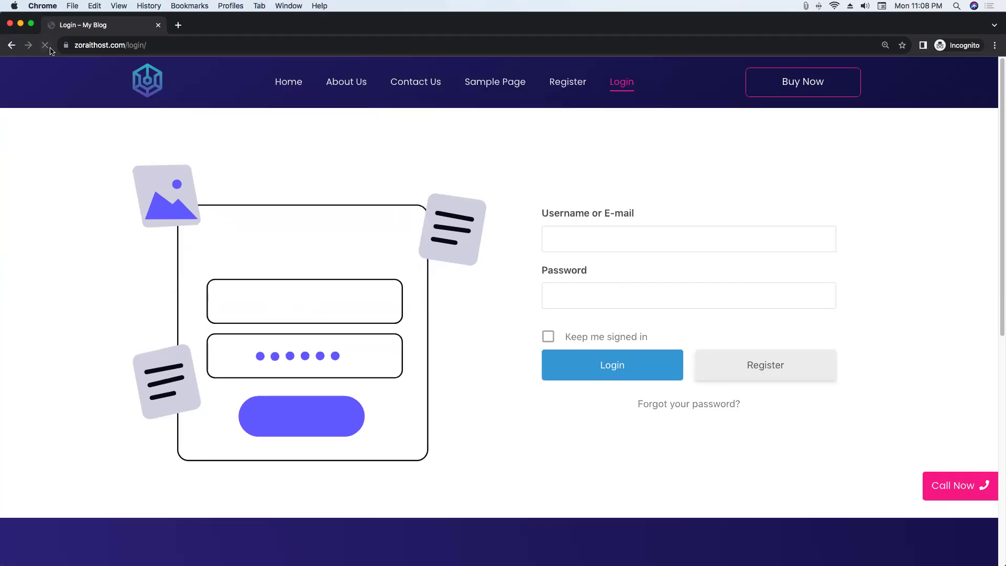
click(45, 49)
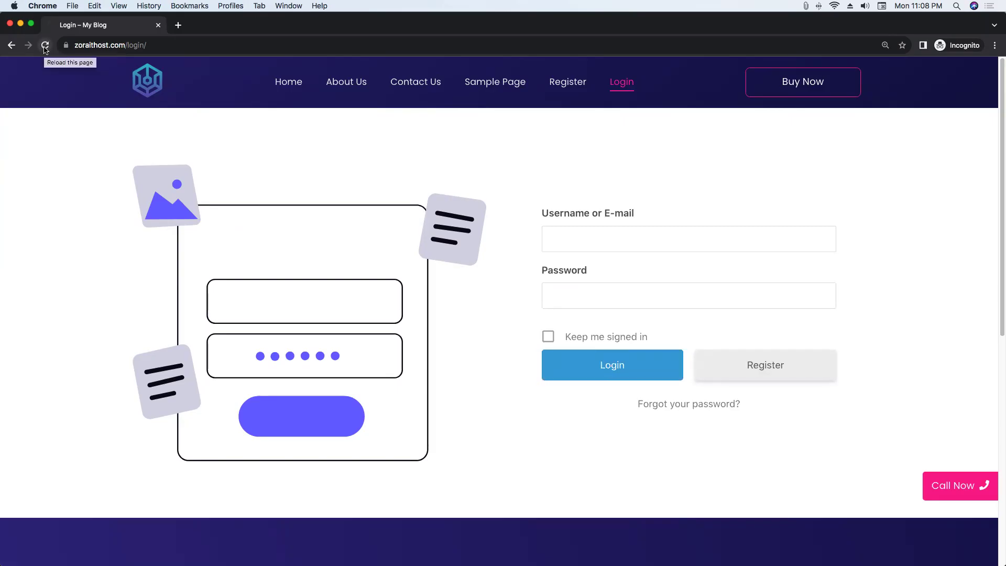
key(ctrl+Up)
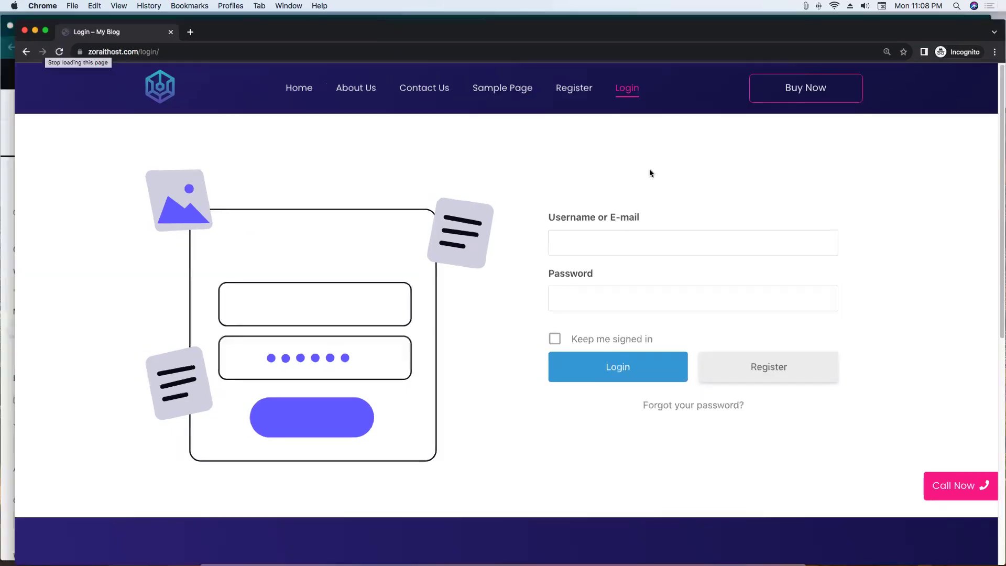
click(204, 276)
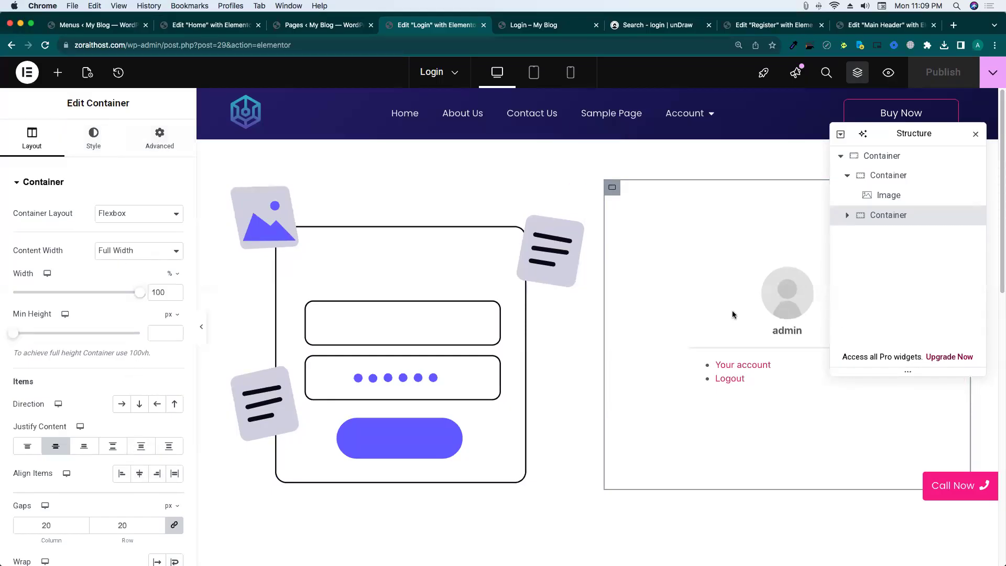
Set the login shortcode widget's Align Self to Stretch and publish.
click(697, 313)
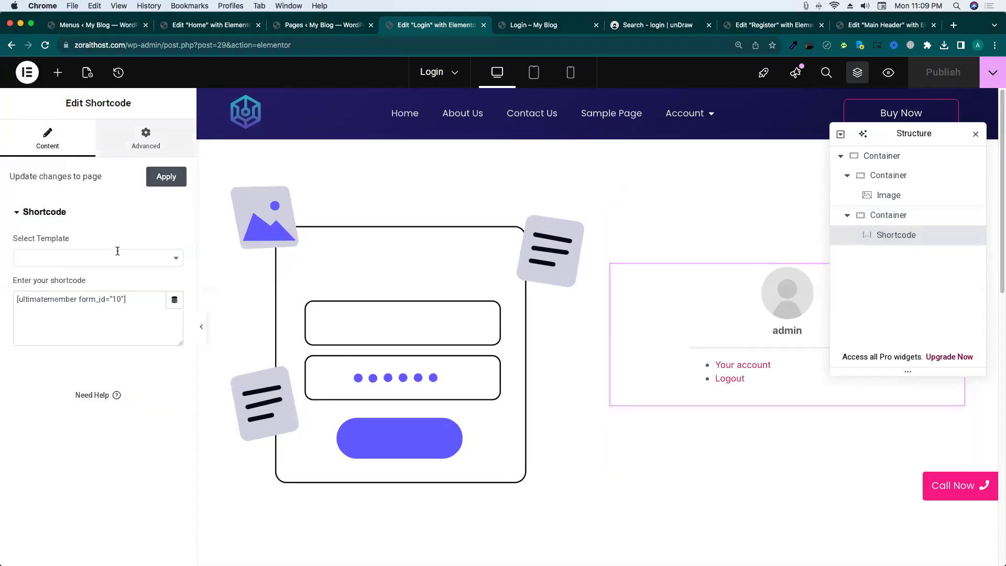
click(146, 137)
scroll(104, 293, down, 5)
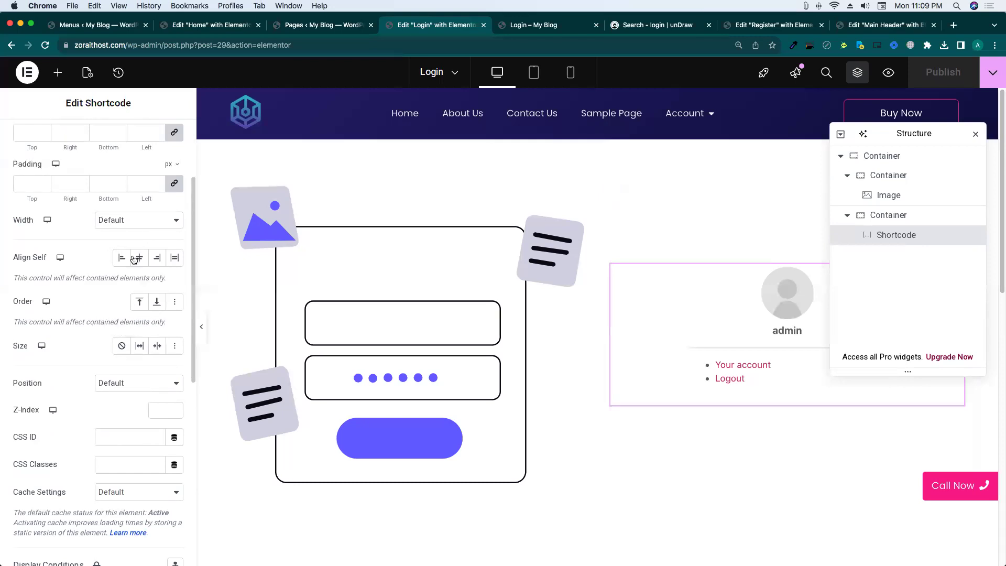
click(134, 258)
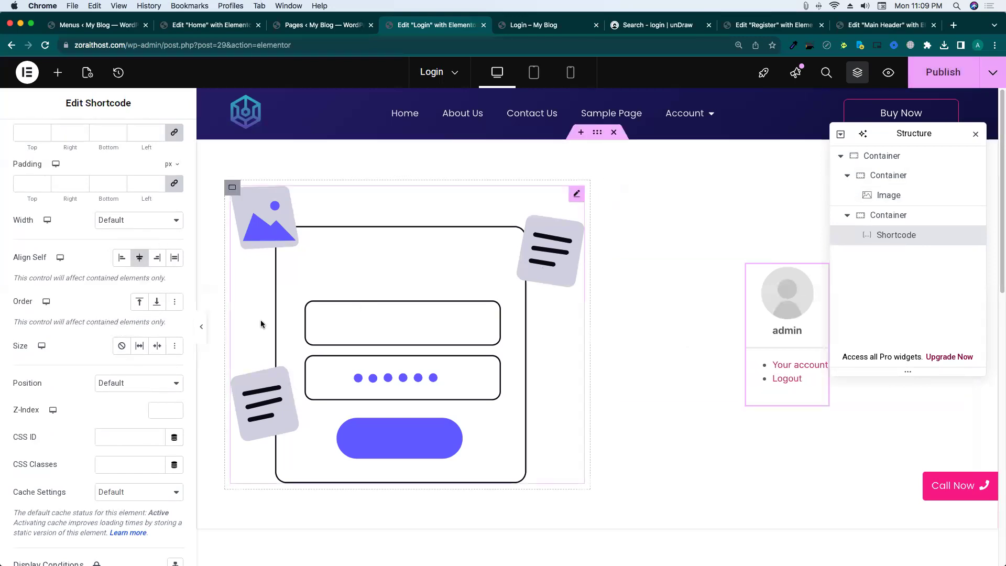
click(175, 257)
click(952, 79)
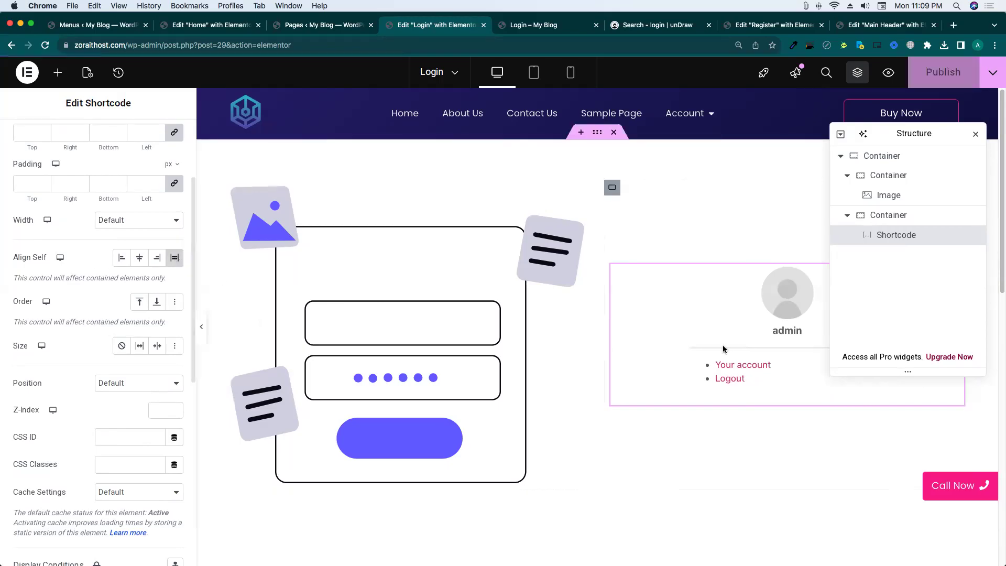
Close the live Login page tab, glance at the Register editor, and return to Login.
scroll(114, 350, down, 3)
scroll(114, 350, down, 1)
scroll(115, 351, up, 5)
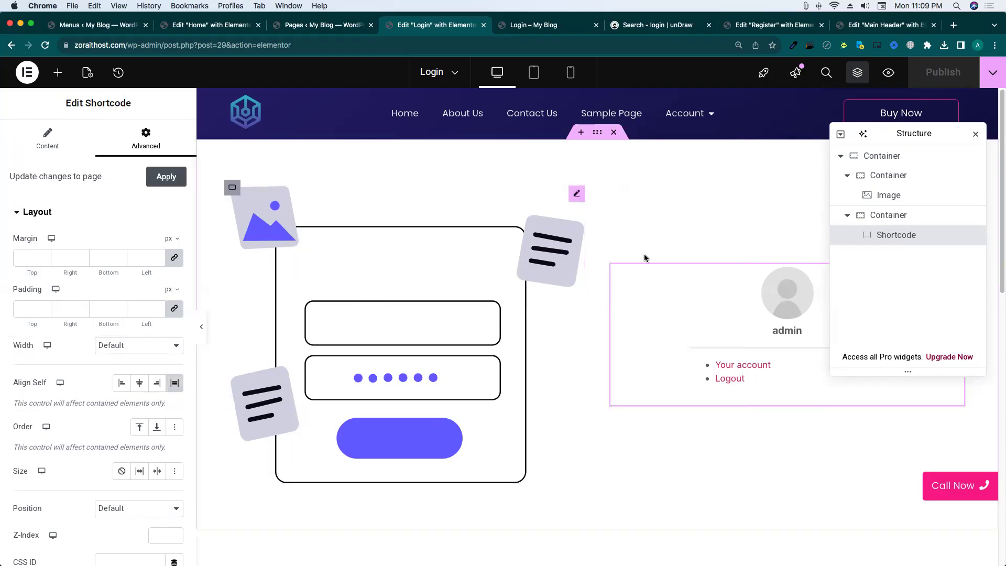
click(536, 28)
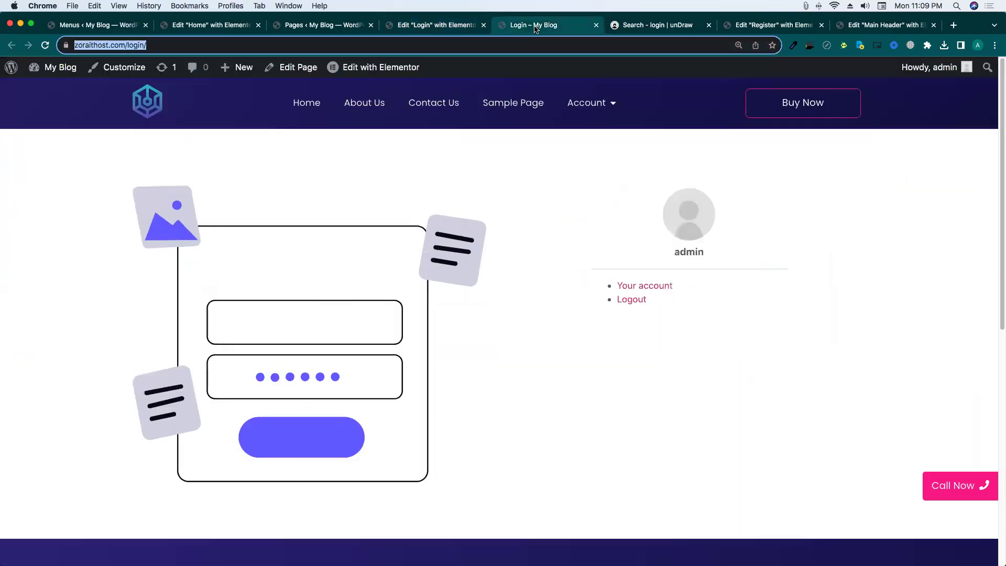
click(595, 25)
click(663, 25)
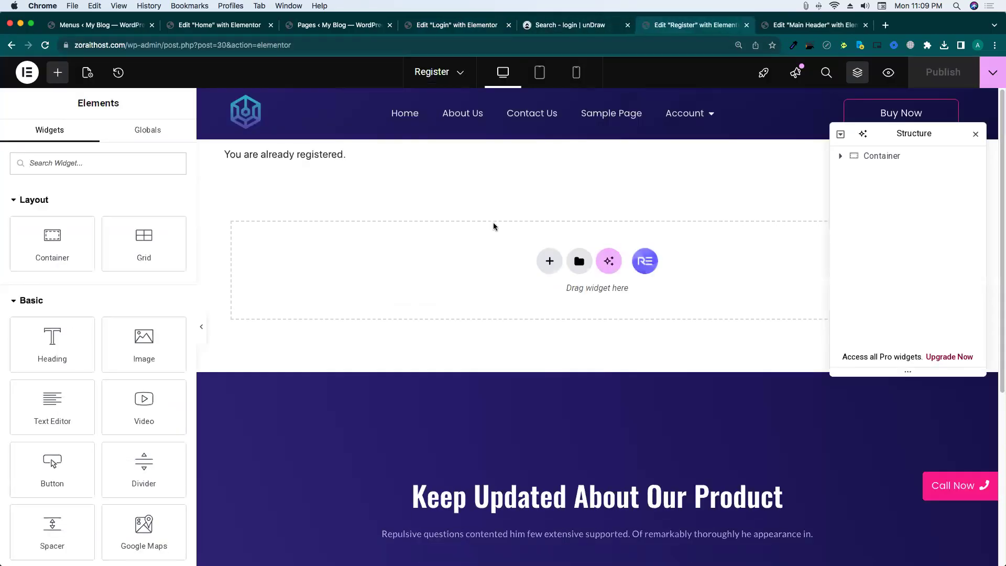
click(638, 250)
click(491, 26)
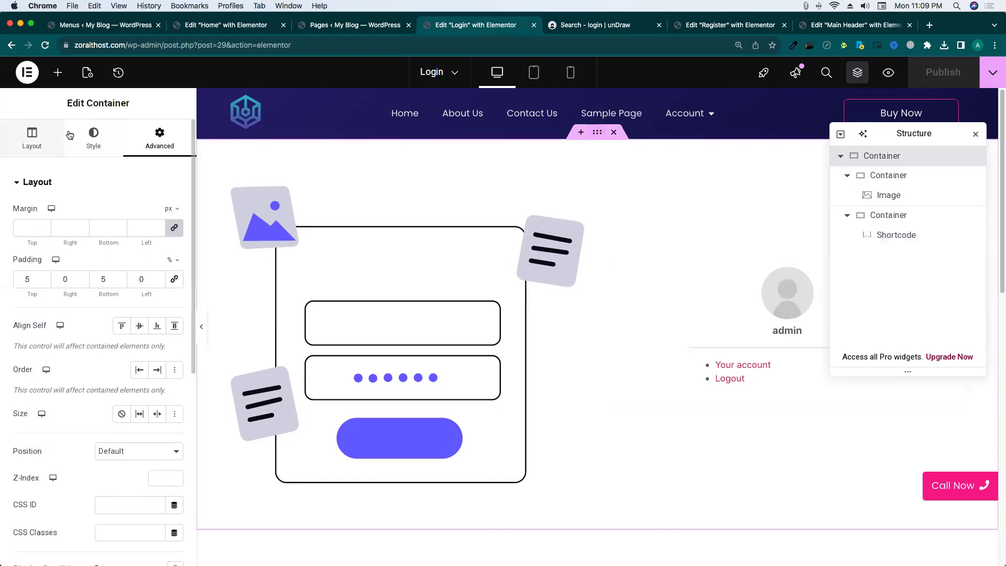
Give the container a classic colour background and sample the header's navy #171353 with ColorZilla.
click(95, 140)
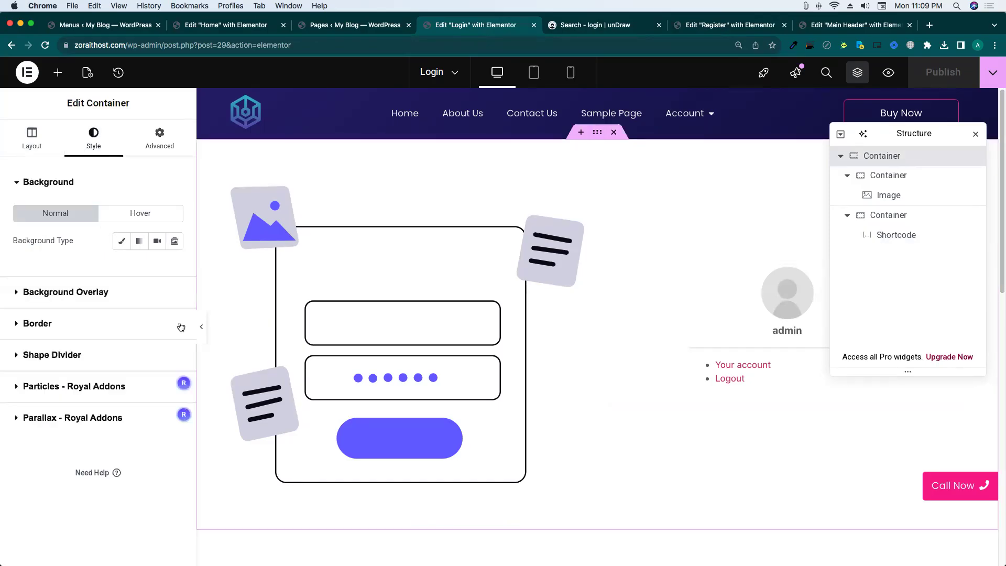
click(123, 245)
click(156, 268)
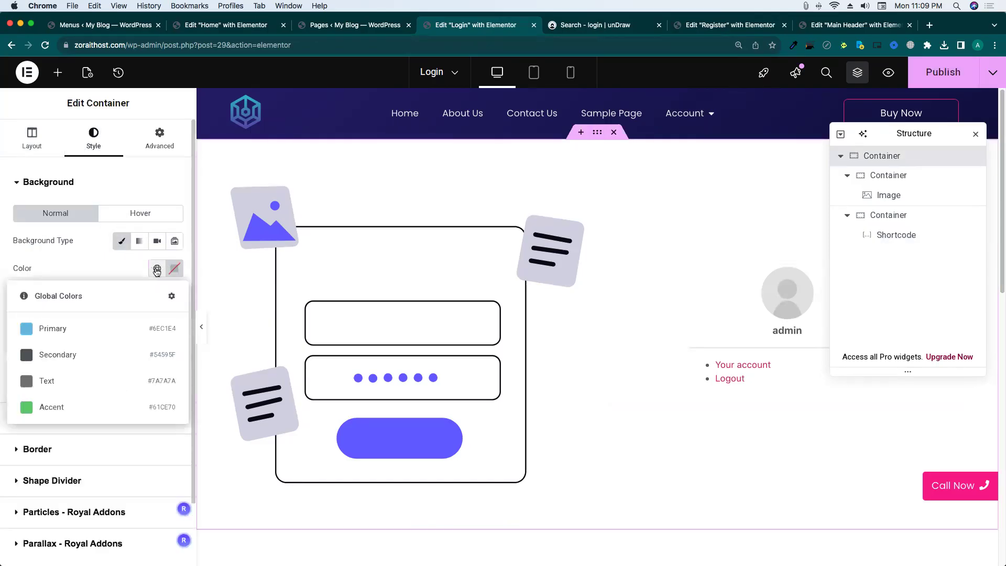
click(156, 274)
key(ctrl+Up)
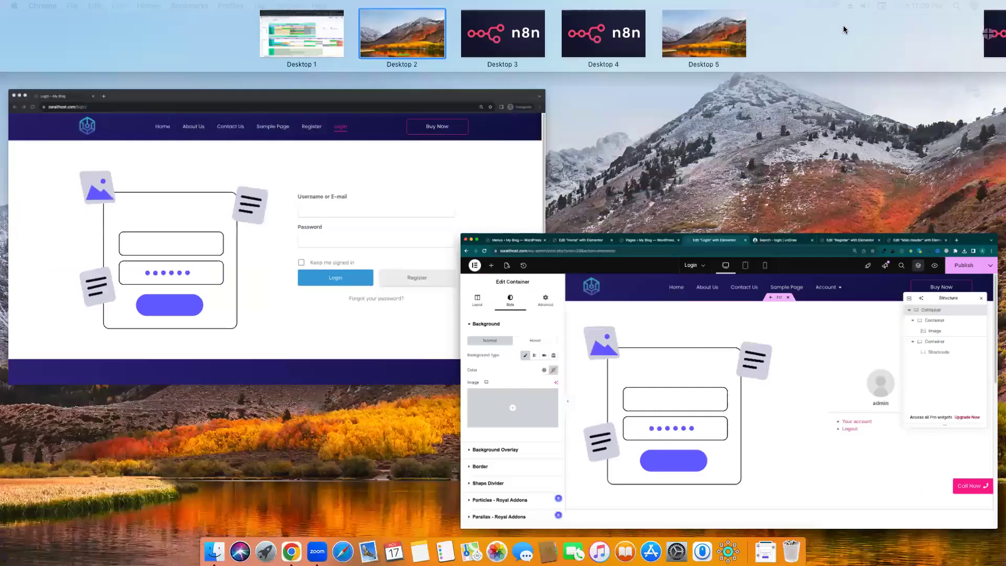
click(780, 244)
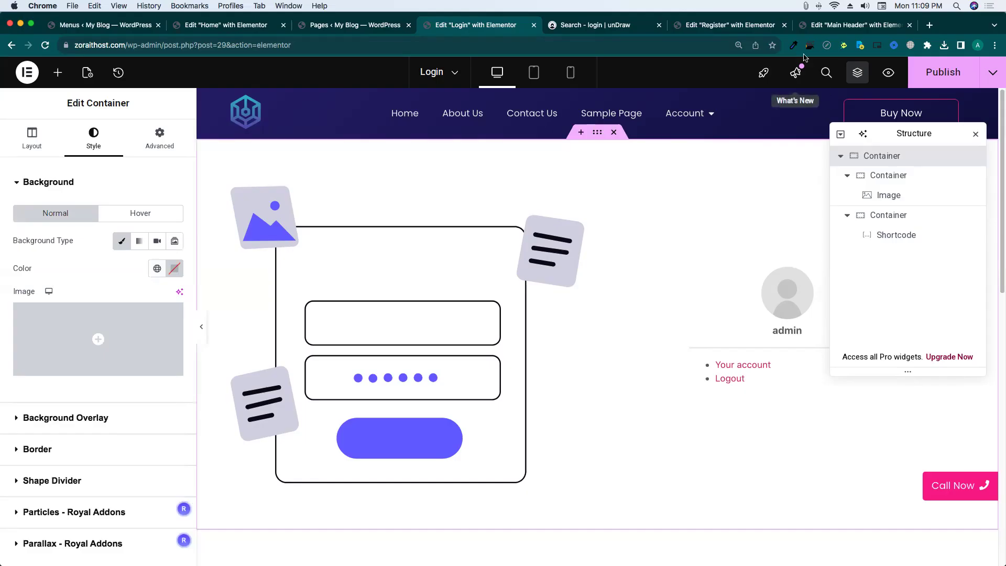
click(793, 45)
click(755, 62)
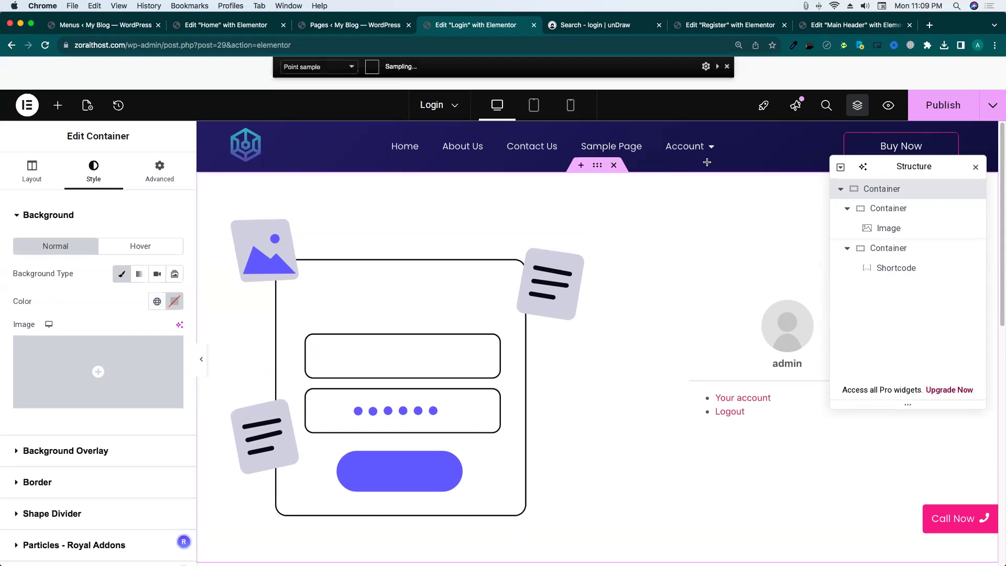
click(752, 162)
Paste the navy as the background colour, lighten it to lavender, and publish.
click(171, 302)
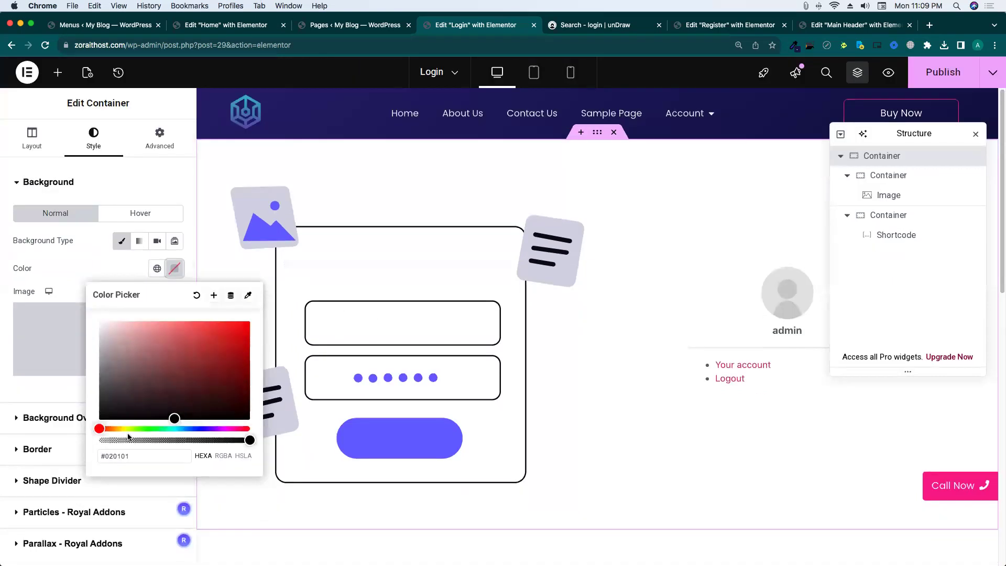
key(super+v)
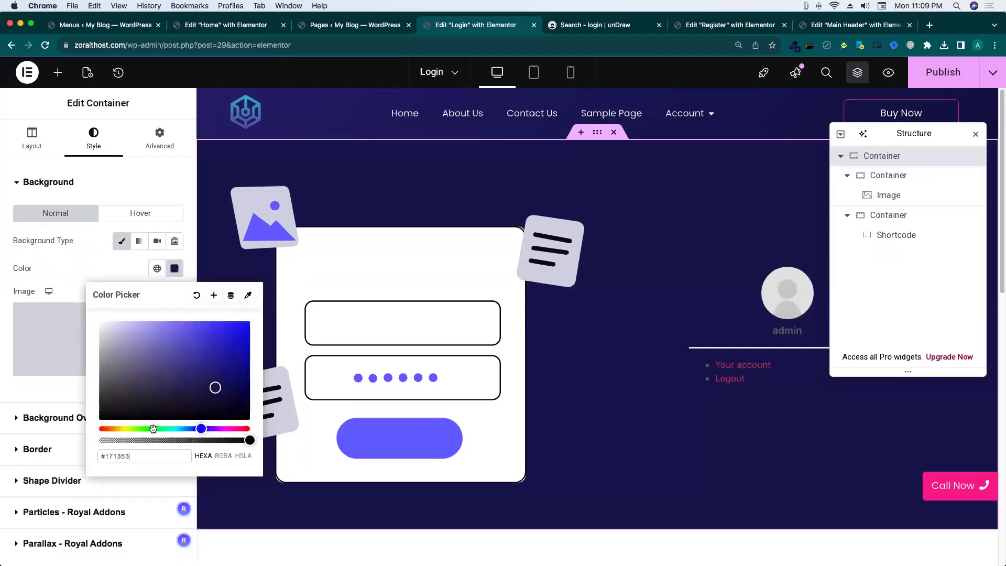
drag(215, 388, 135, 322)
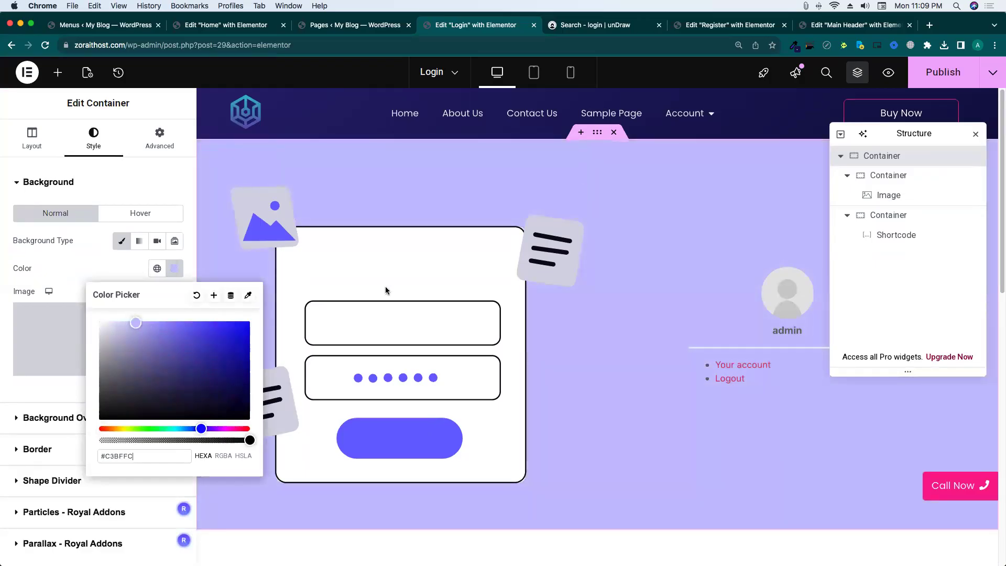
click(957, 74)
Check the lavender background in the logged-out preview, then close that window.
key(ctrl+Up)
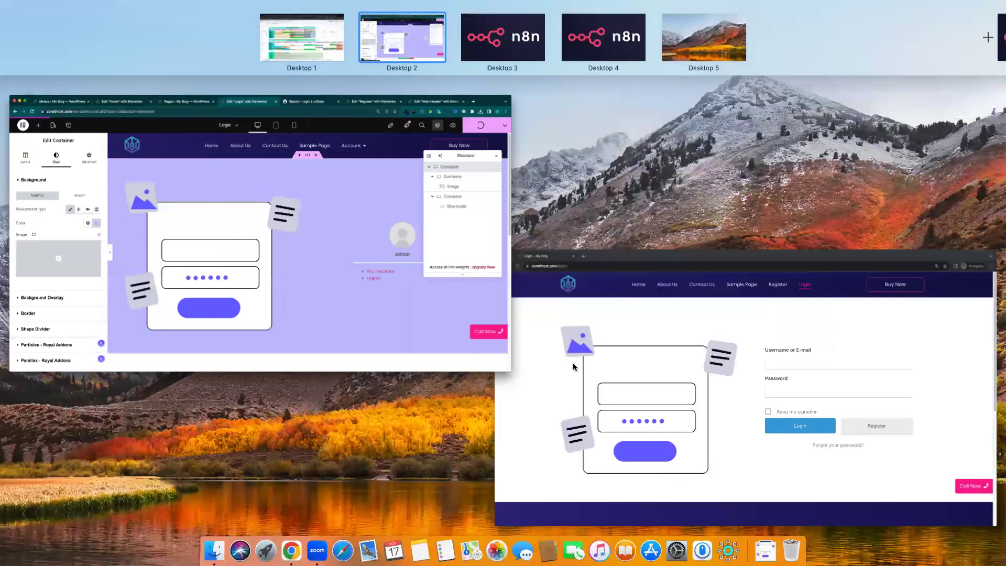
click(574, 367)
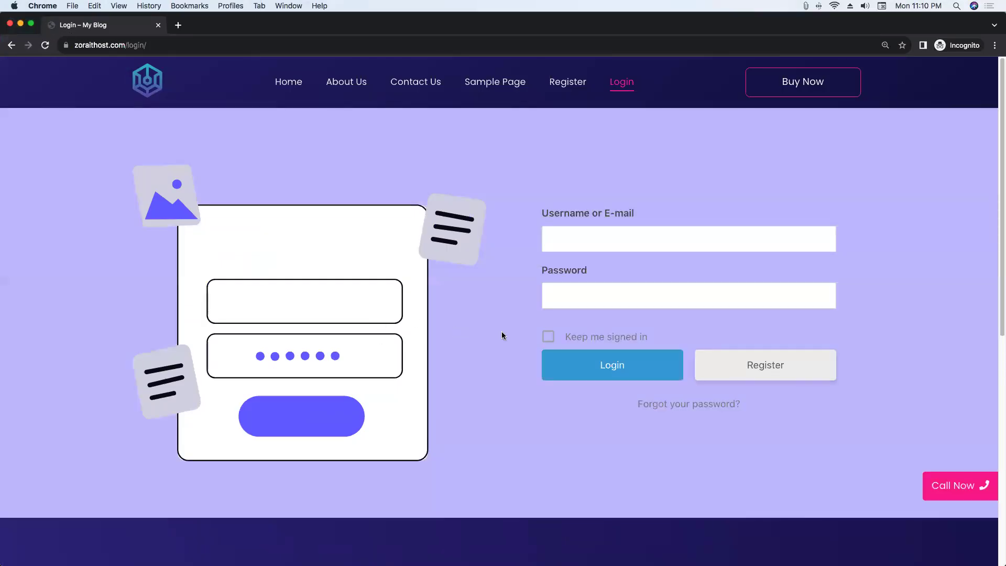
scroll(664, 308, down, 5)
scroll(665, 309, up, 5)
click(159, 25)
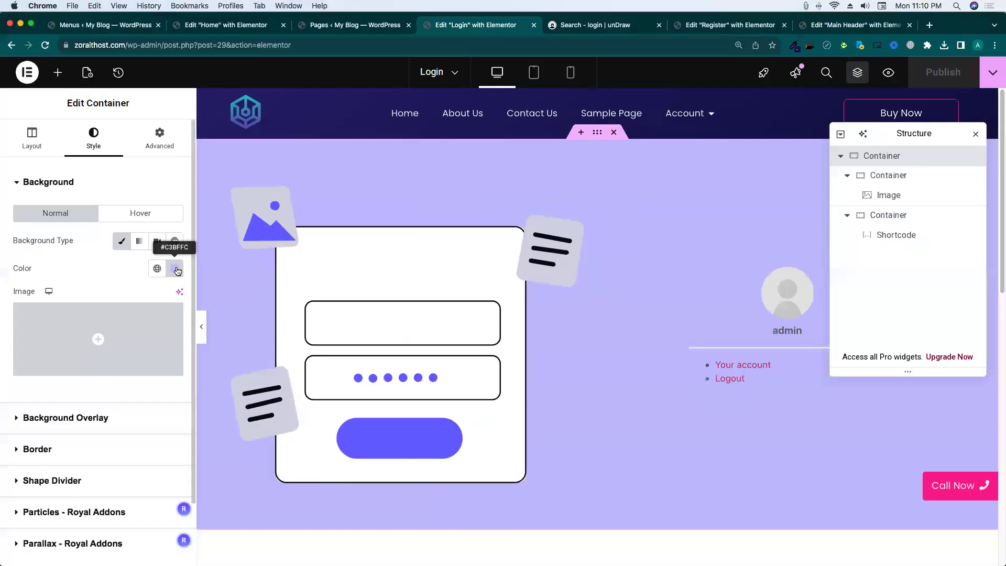
Lighten the background further to #E9E8FA and publish.
click(175, 269)
drag(116, 325, 110, 324)
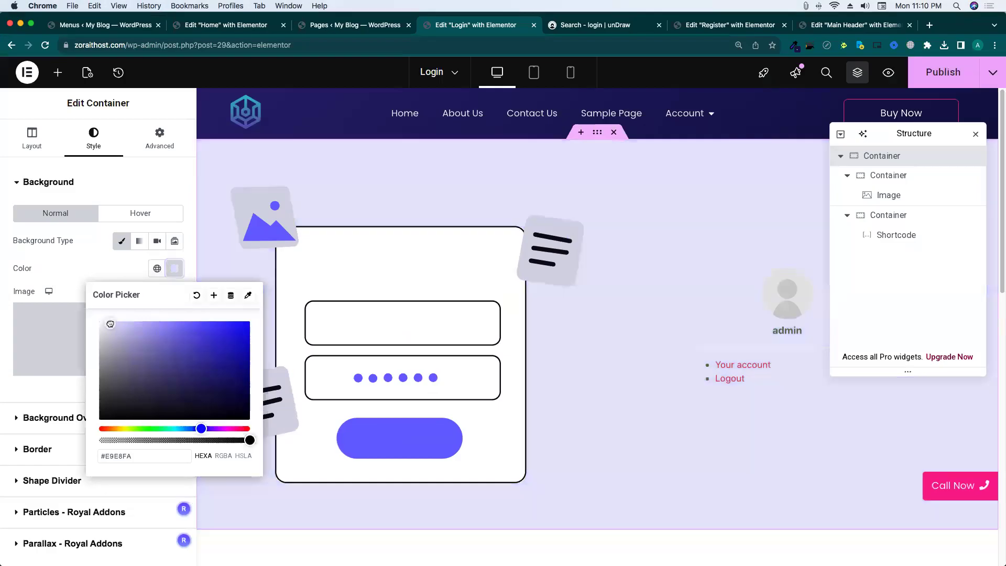
key(super+s)
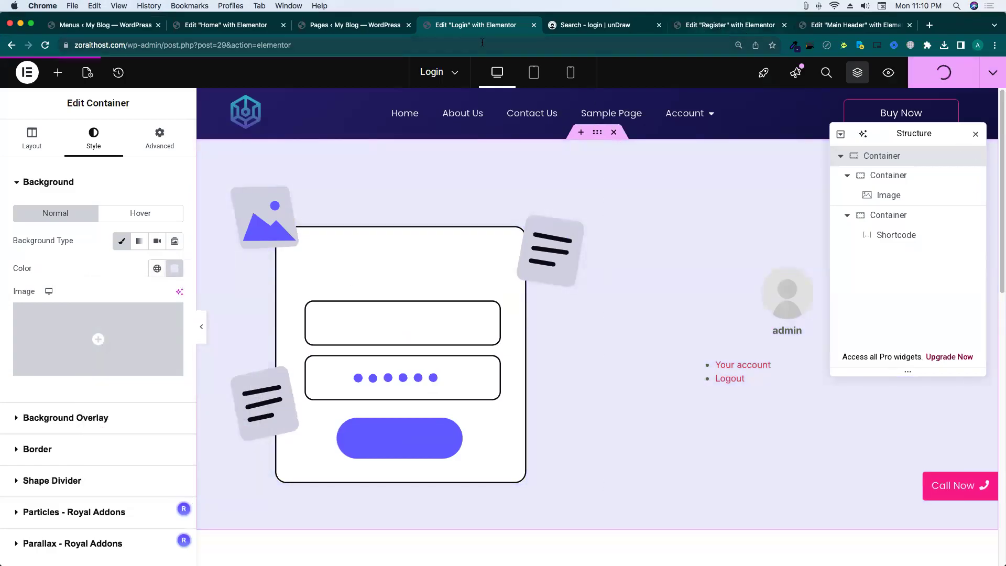
Open the Ultimate Member plugin admin pages from the WordPress dashboard.
click(360, 27)
mouse_move(70, 335)
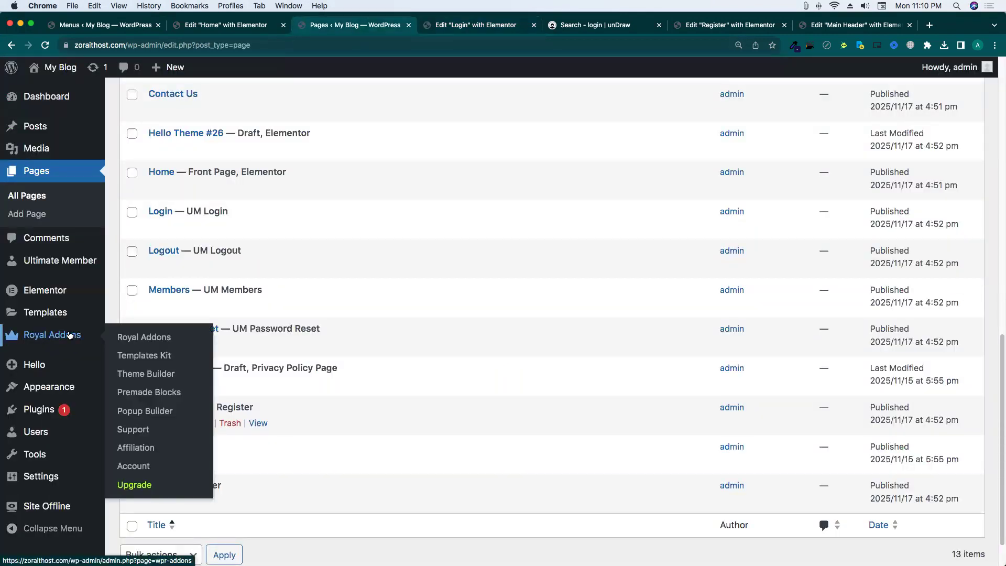
scroll(69, 335, up, 4)
scroll(70, 335, down, 2)
scroll(64, 434, up, 3)
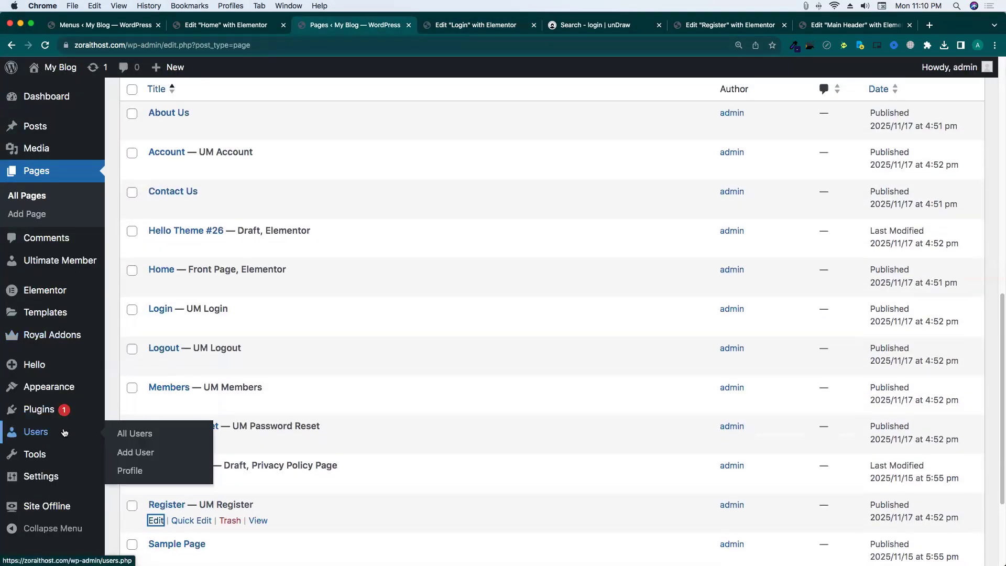
click(63, 260)
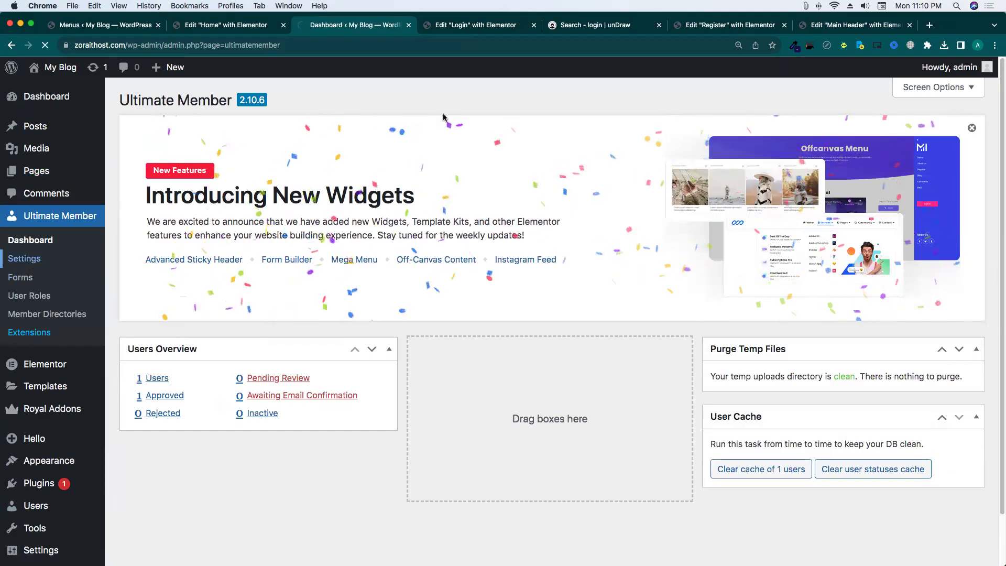
Show the Users settings and inspect the Registration Default Role list without changing it.
scroll(585, 268, down, 5)
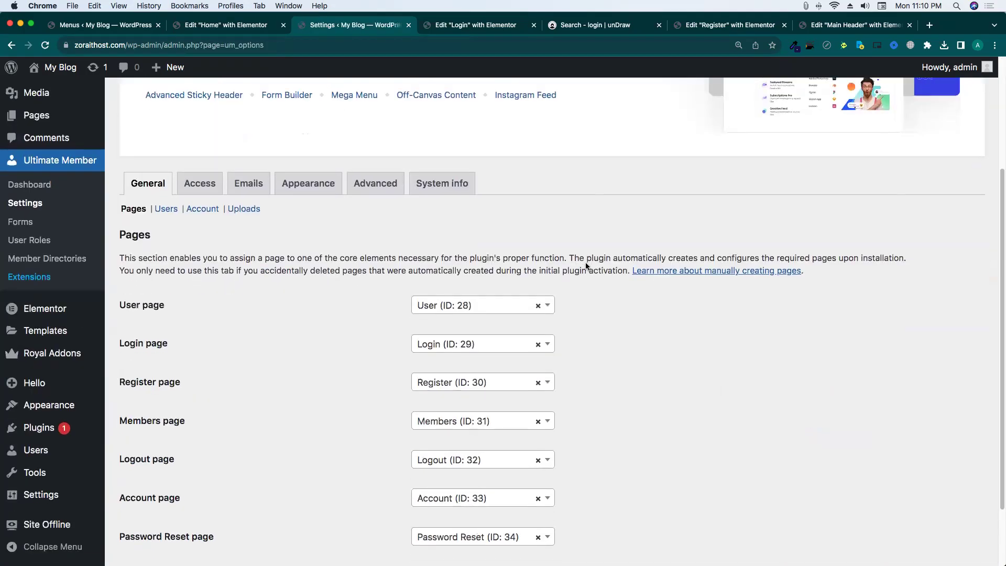
click(167, 131)
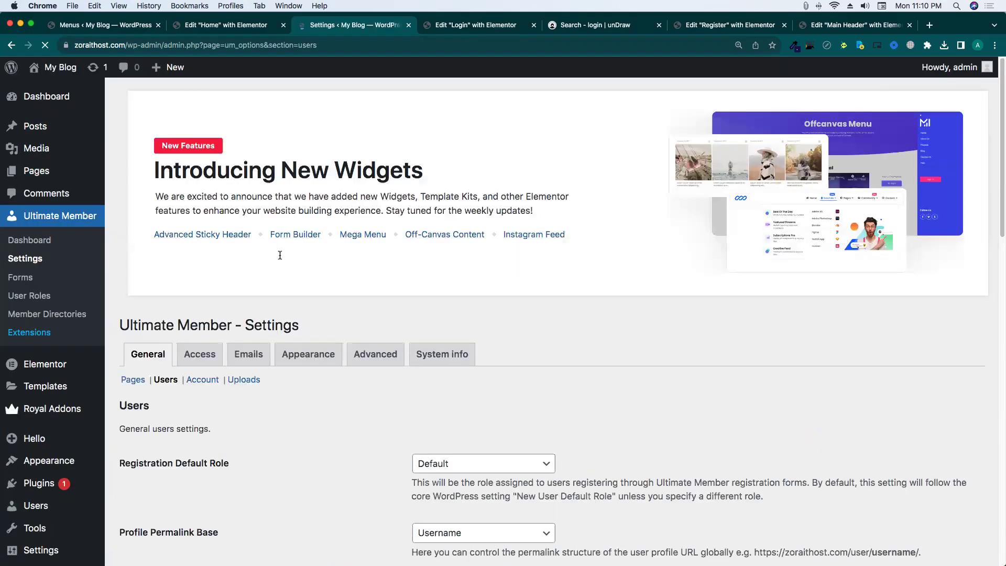
scroll(280, 255, down, 5)
drag(121, 225, 249, 224)
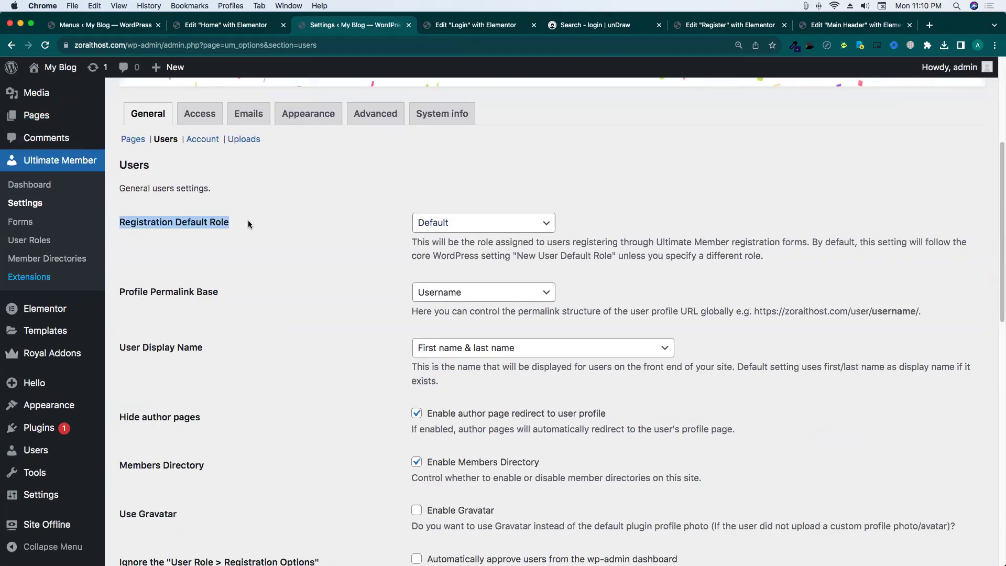
click(335, 225)
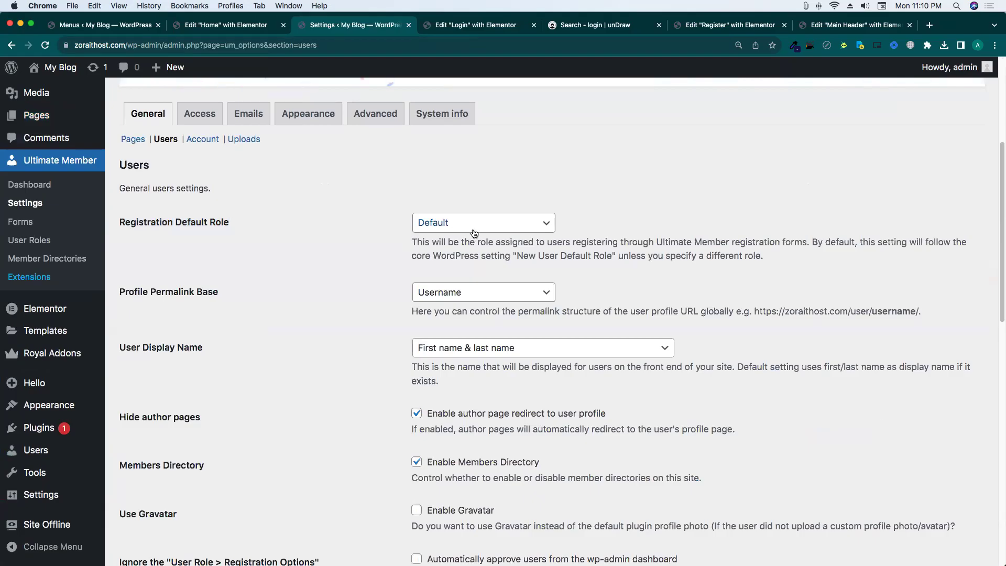
click(455, 222)
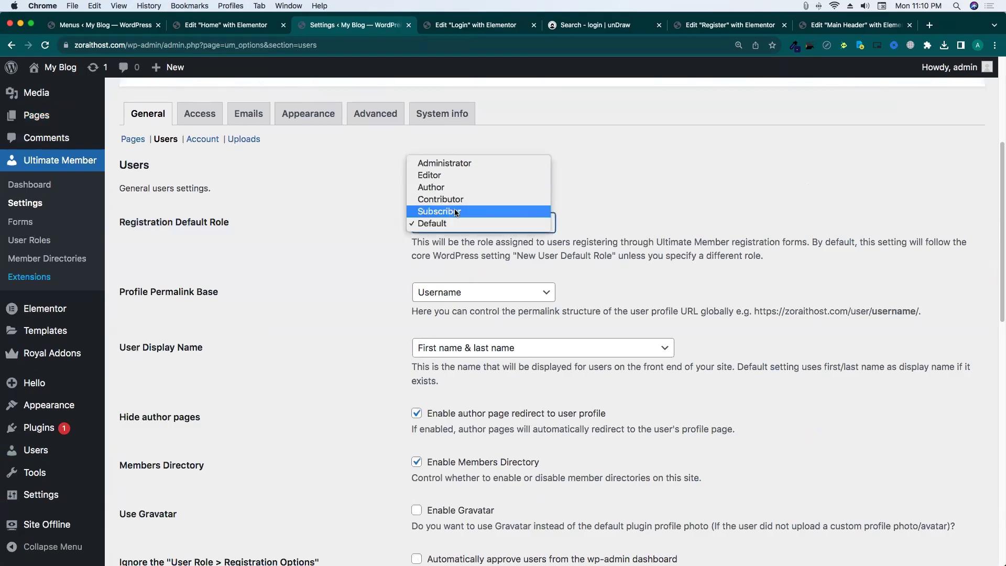
click(38, 501)
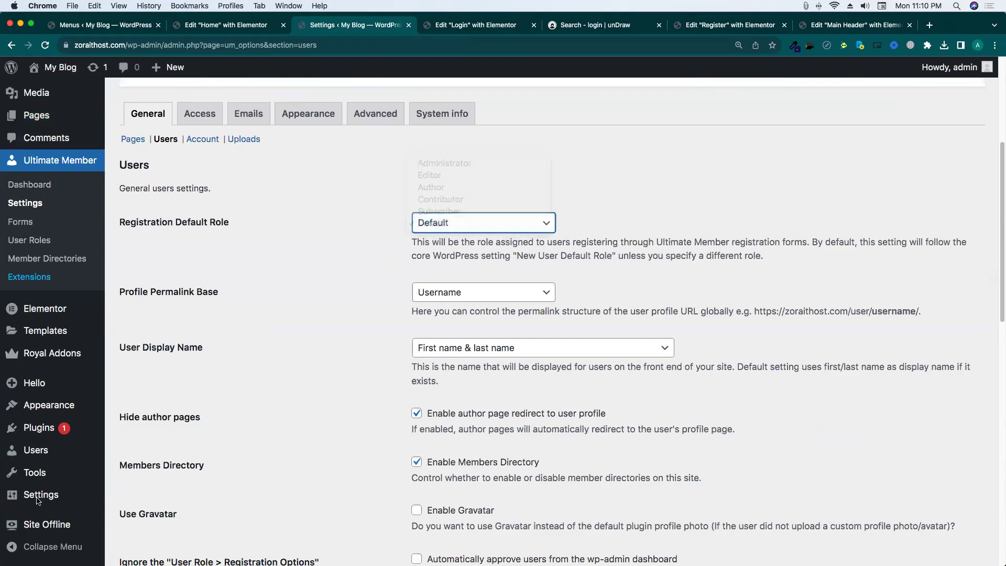
Open Settings > General in a new tab and check New User Default Role is Subscriber.
right_click(38, 498)
click(237, 412)
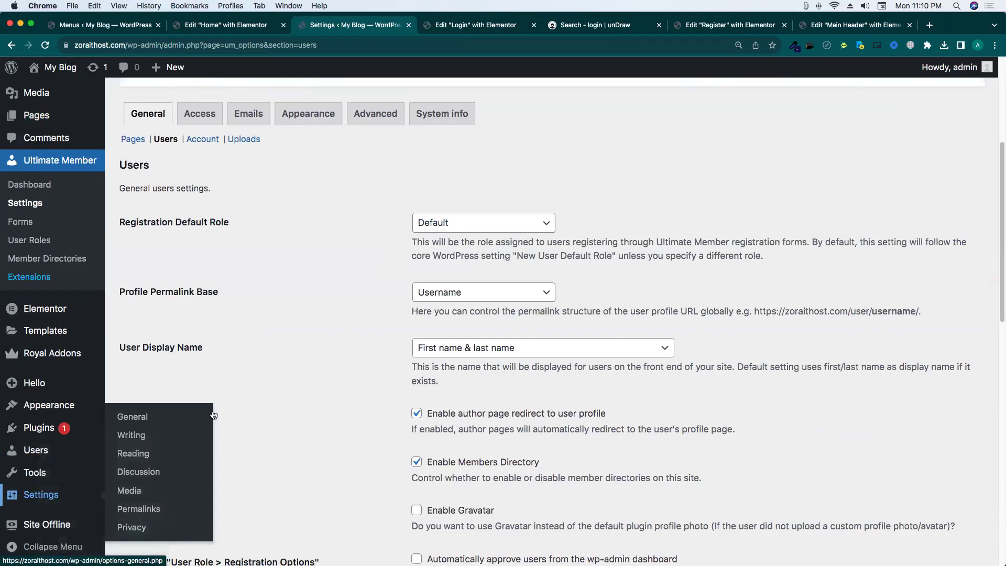
right_click(142, 418)
click(173, 422)
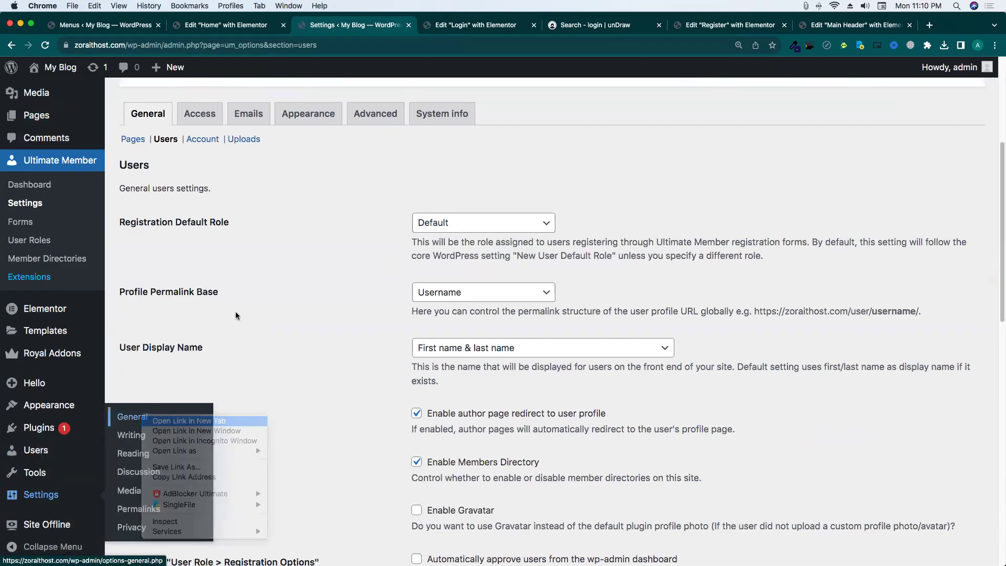
click(435, 29)
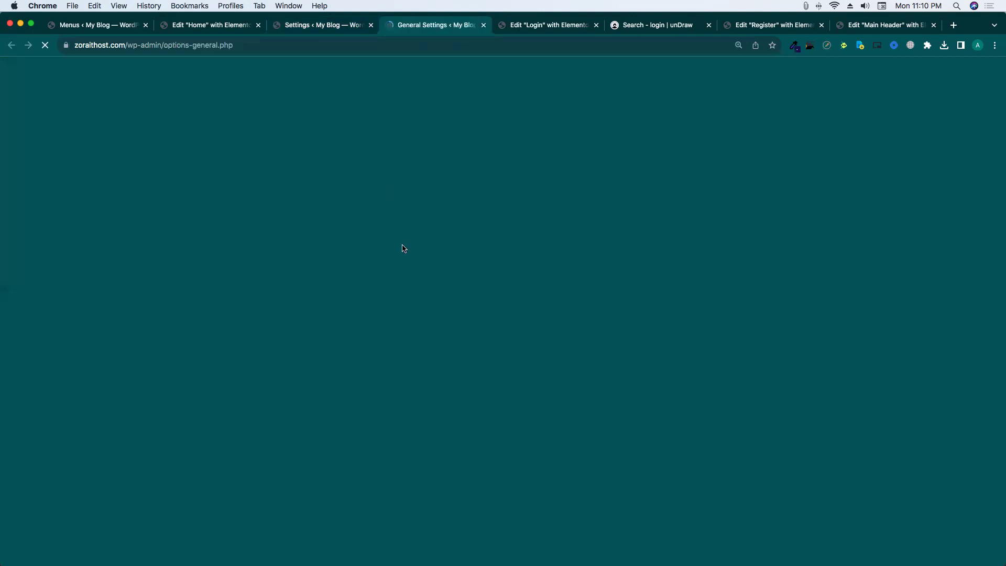
scroll(386, 345, down, 8)
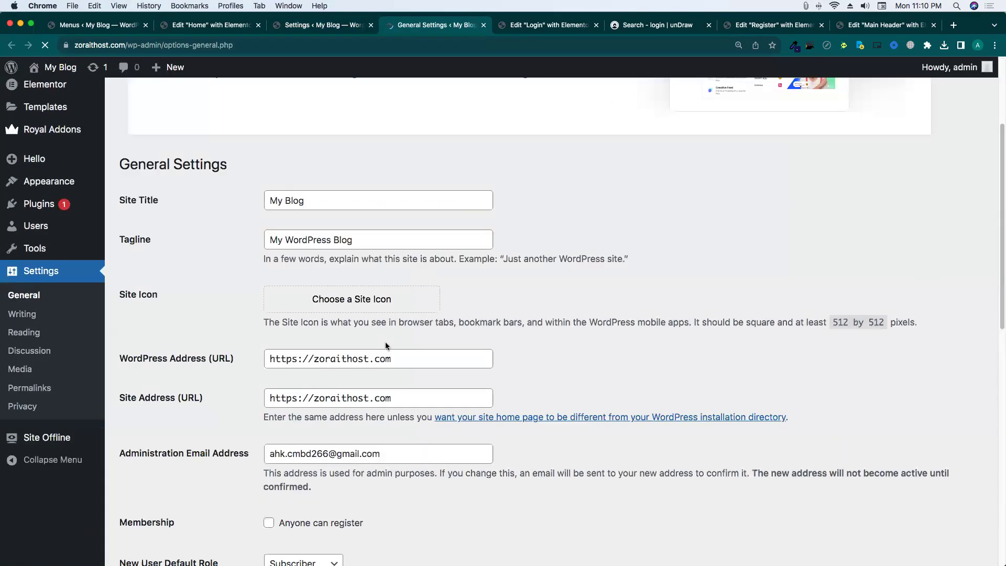
drag(133, 278, 274, 282)
click(274, 281)
Confirm Registration Default Role stays Default, note Profile Permalink Base, then visit the live home page.
click(336, 24)
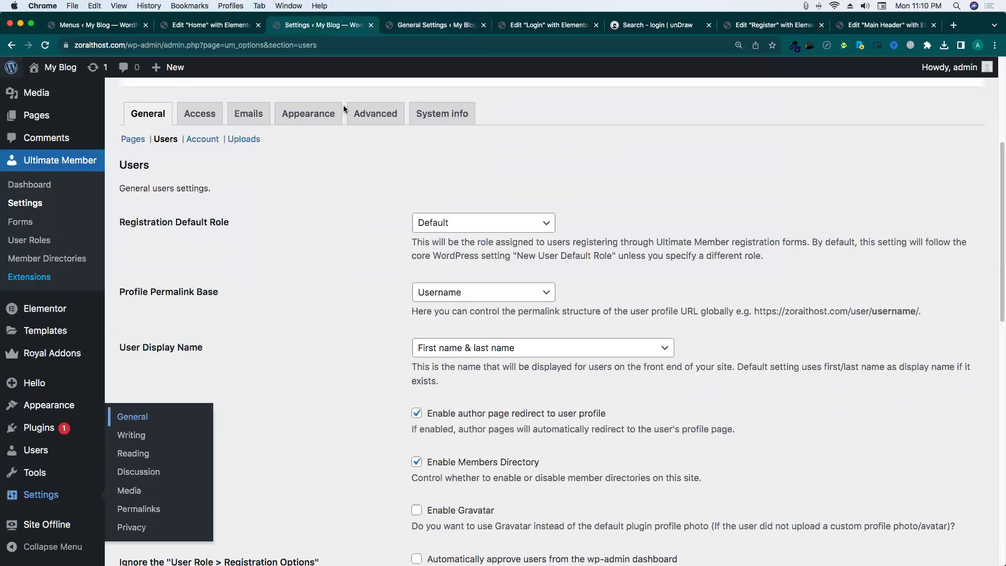
click(455, 225)
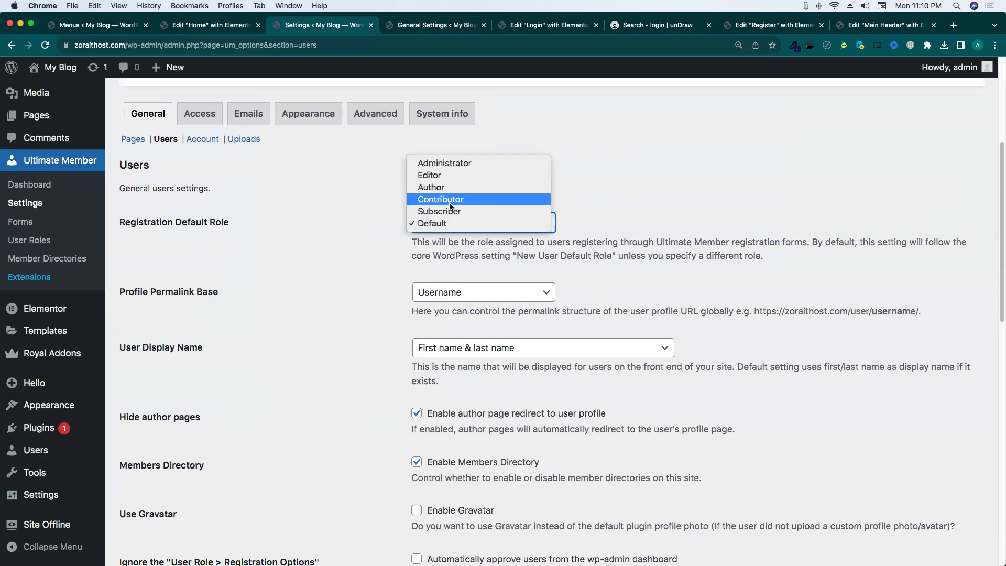
click(360, 252)
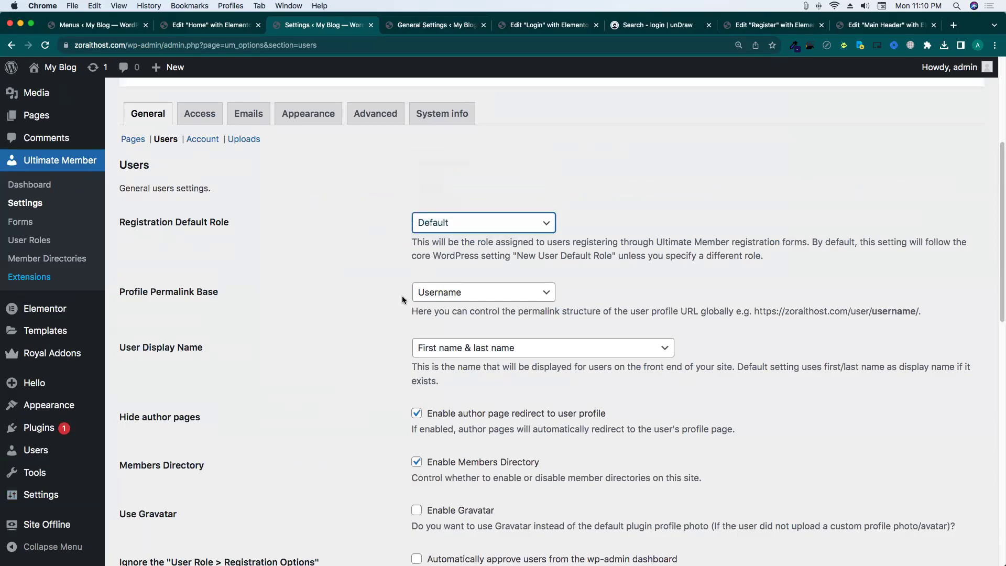
scroll(401, 296, down, 3)
scroll(272, 230, up, 2)
drag(120, 250, 214, 250)
click(404, 249)
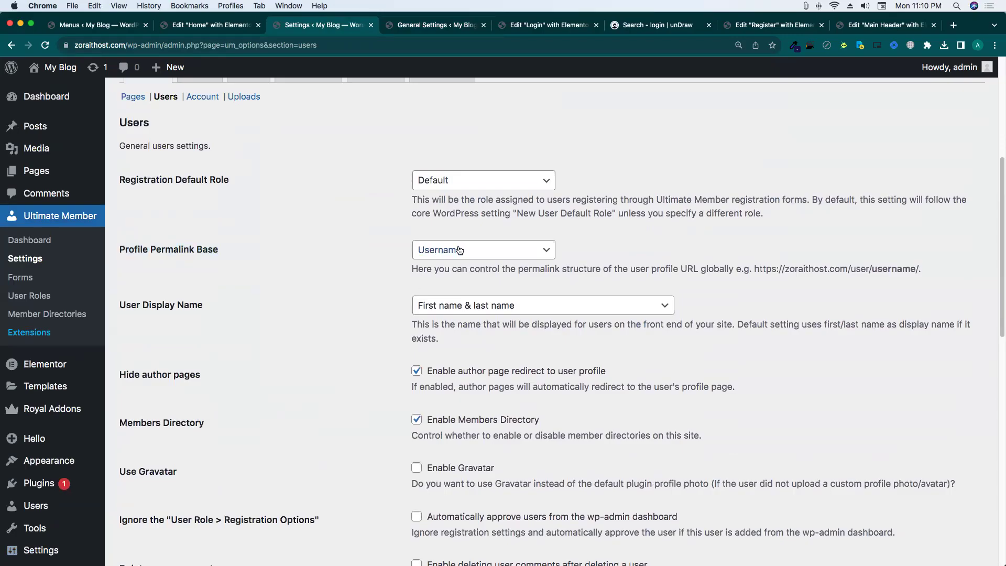
click(435, 27)
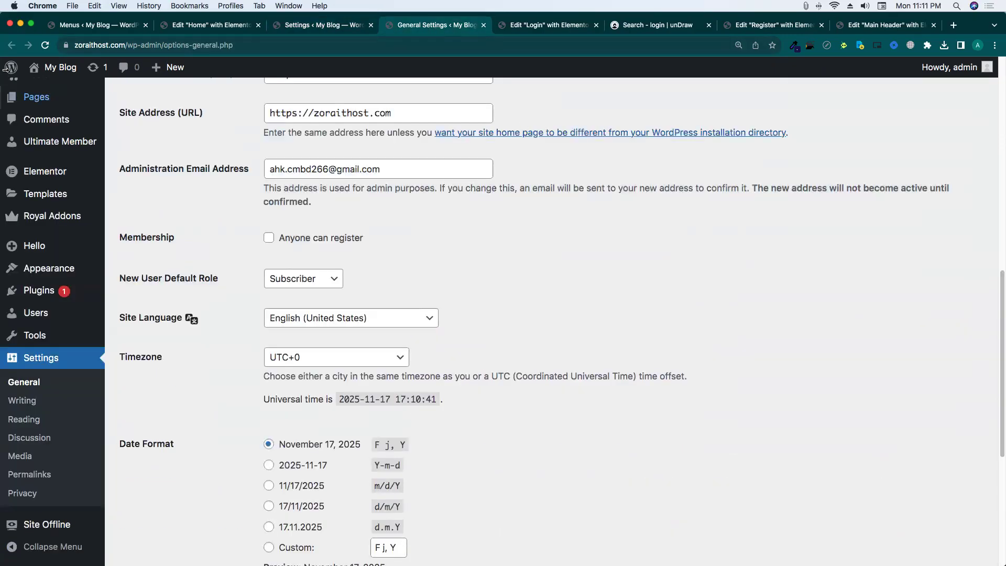
click(68, 91)
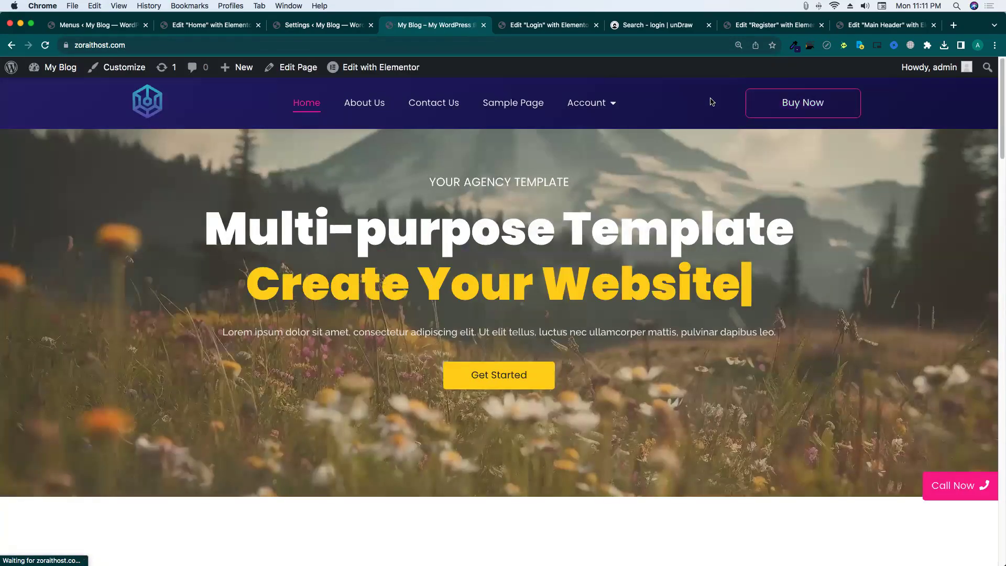
View the site's Account page and the admin's public profile, then return to the Users settings.
click(577, 111)
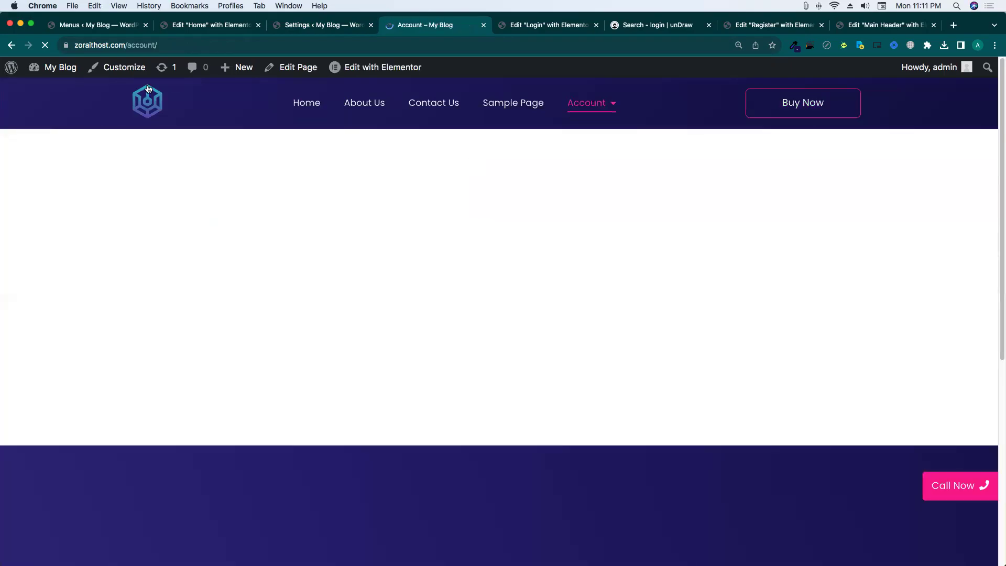
click(136, 246)
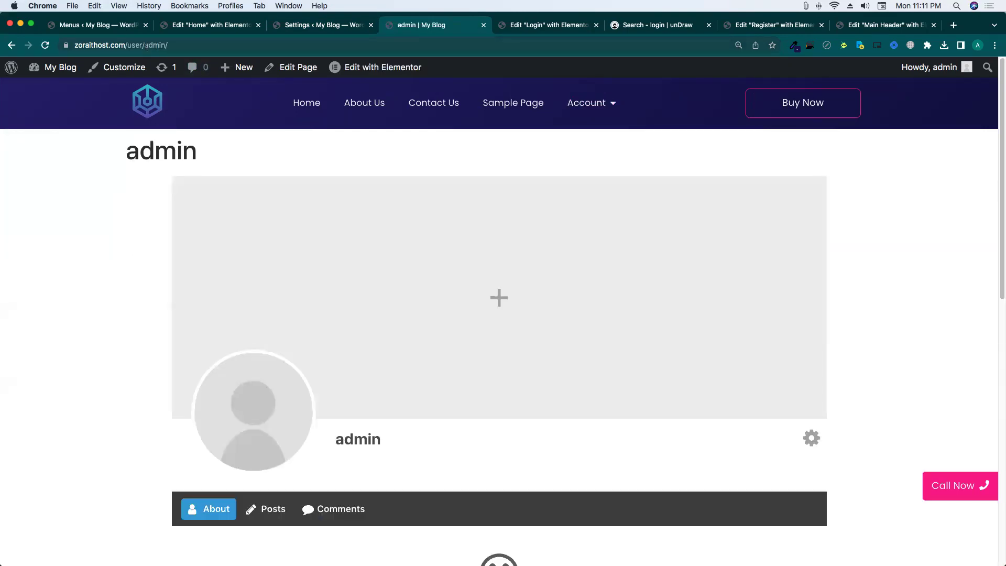
double_click(147, 45)
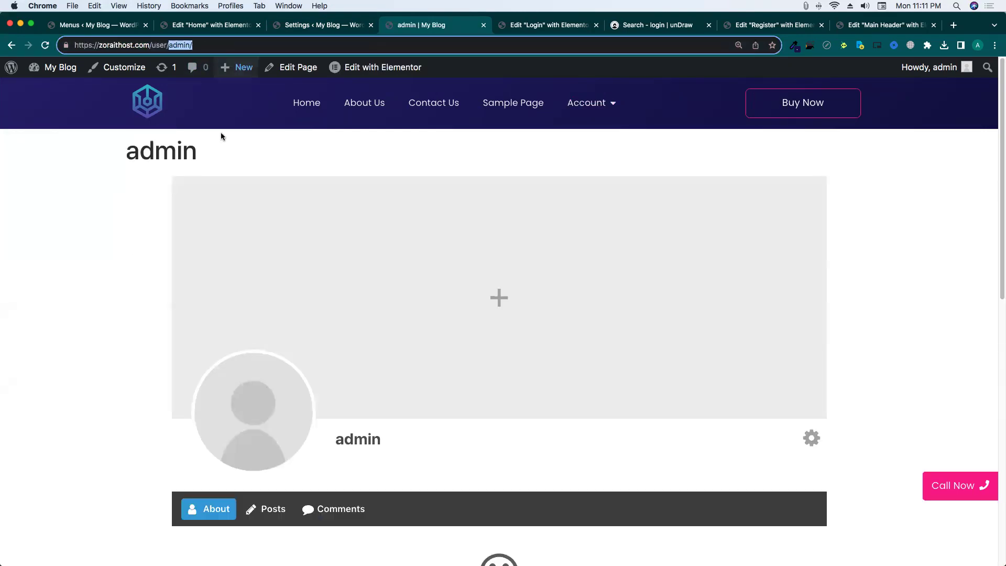
click(103, 170)
click(323, 26)
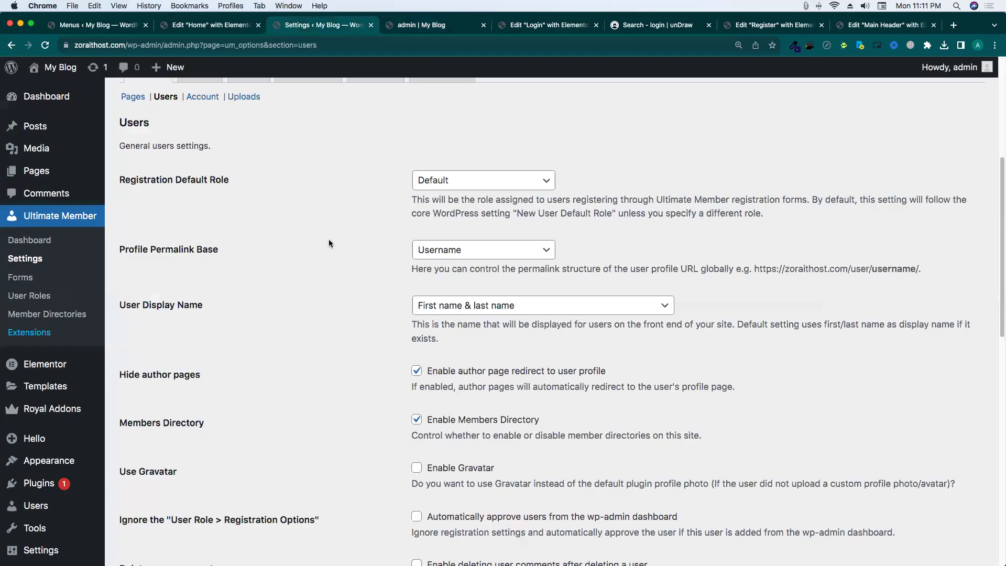
Keep Username as the Profile Permalink Base and scroll through the Users options.
click(446, 256)
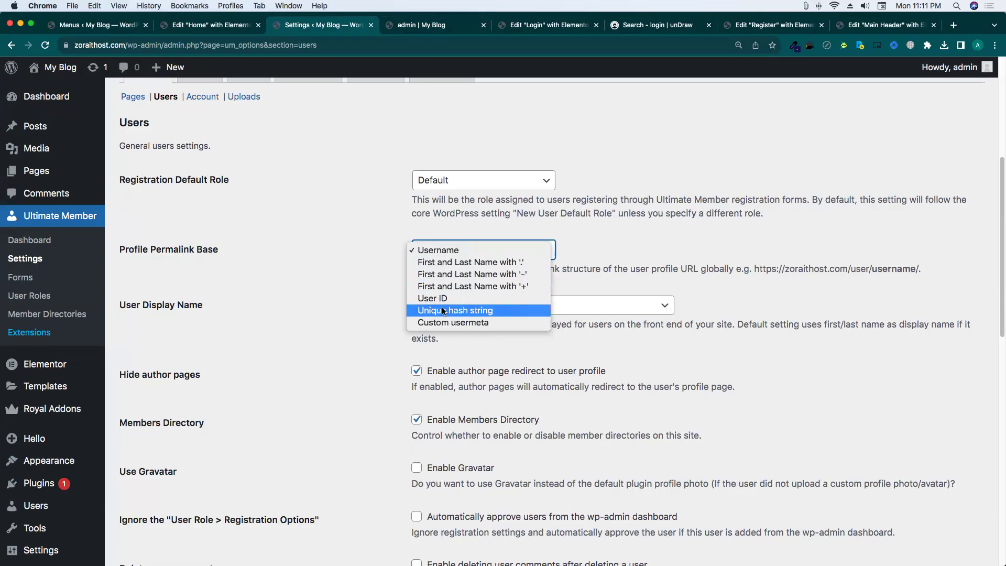
click(360, 306)
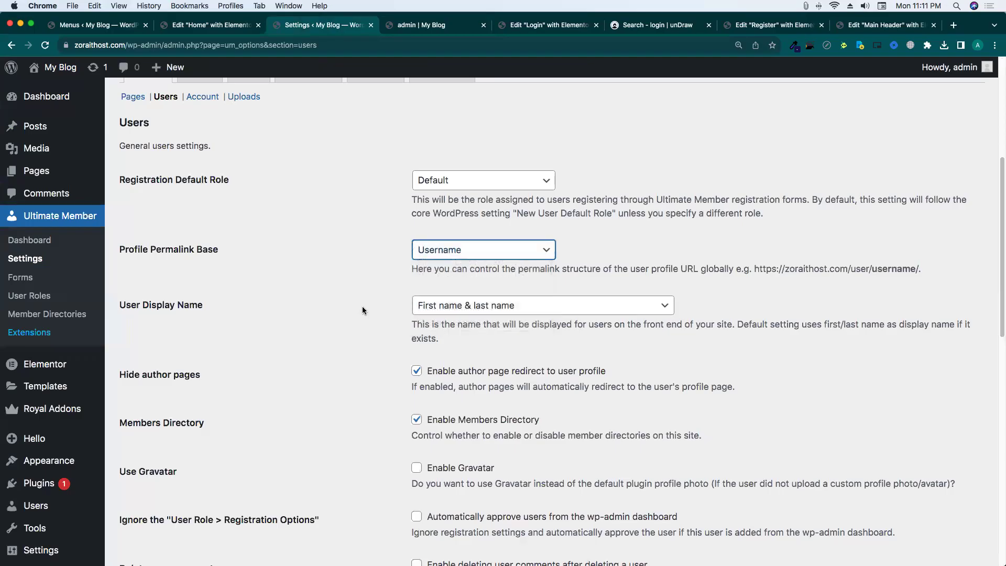
scroll(363, 306, down, 2)
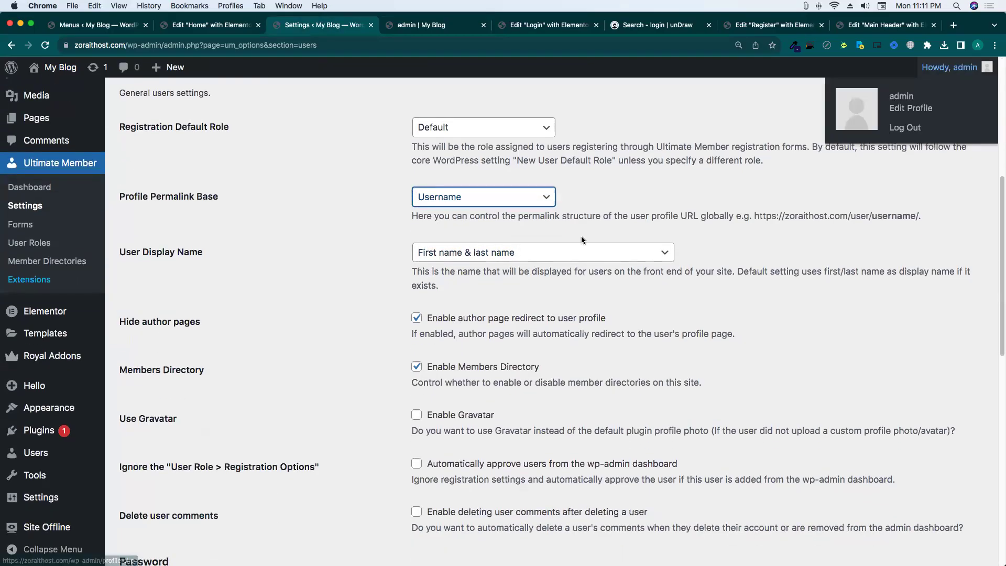
mouse_move(941, 78)
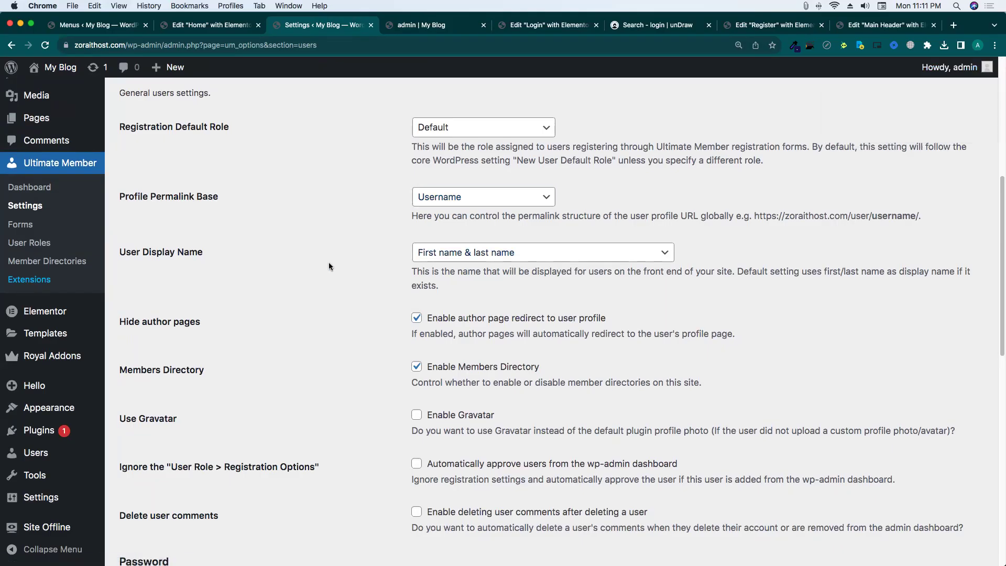
scroll(350, 260, down, 4)
scroll(350, 254, down, 8)
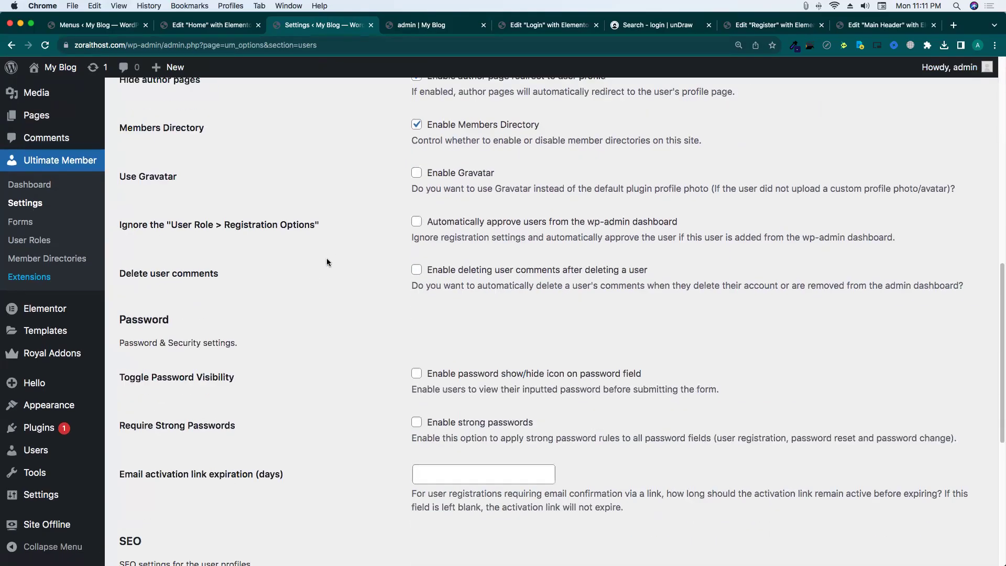
scroll(472, 210, up, 5)
scroll(465, 226, up, 2)
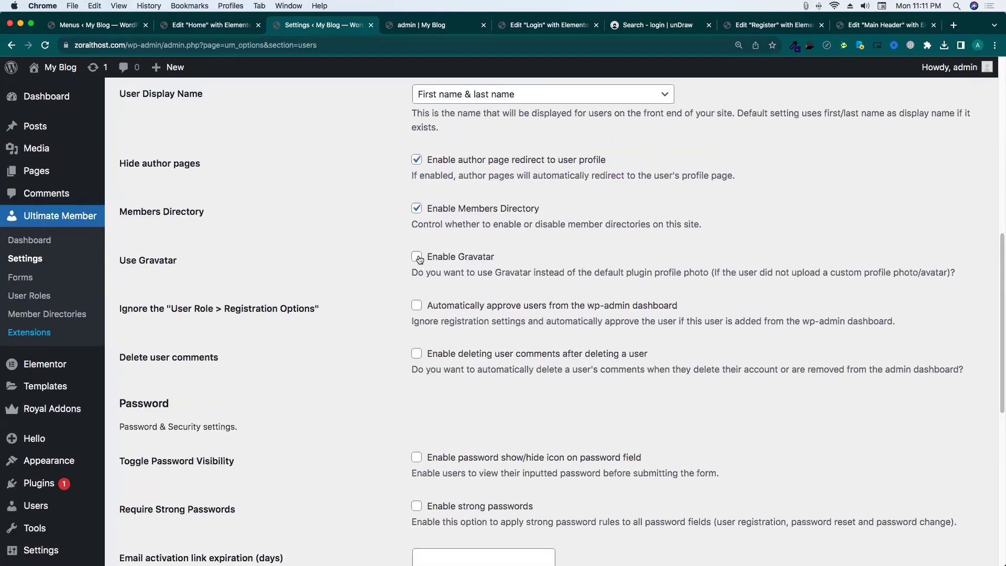
Open a blank new browser tab beside the settings tab and return to the settings.
right_click(315, 25)
click(341, 30)
click(305, 24)
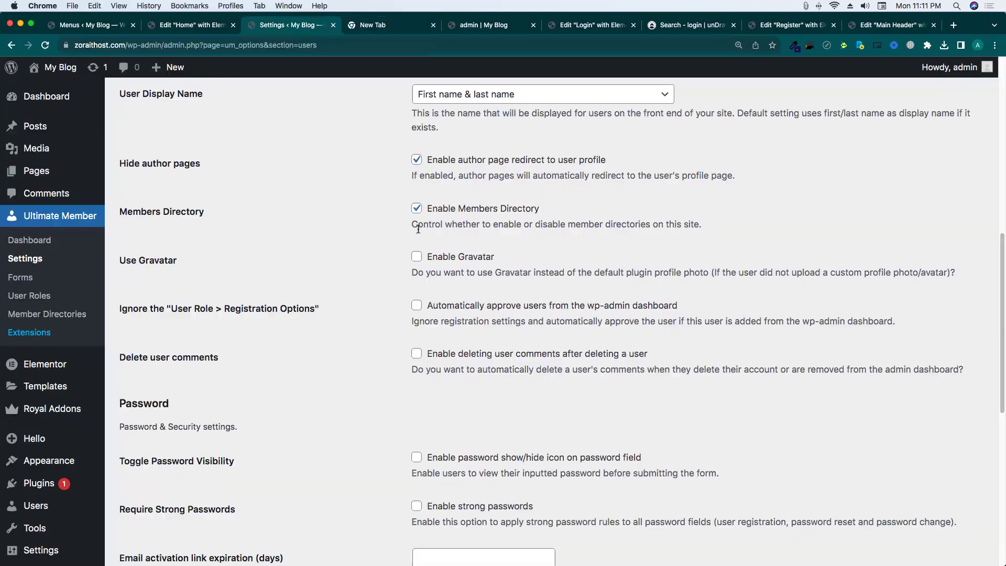
Search Google for 'Gravatar' from the settings text and open gravatar.com.
double_click(468, 255)
right_click(468, 256)
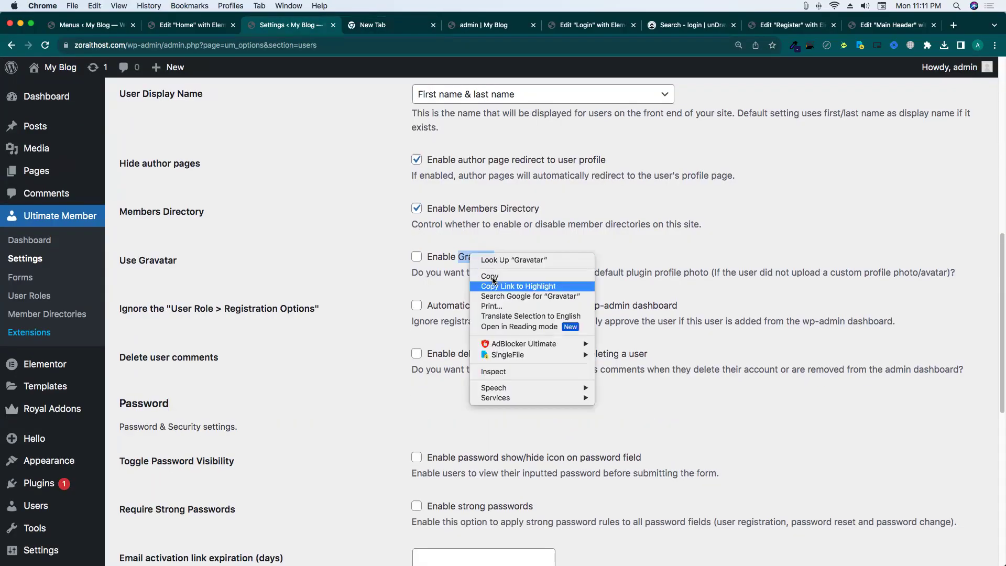
click(520, 295)
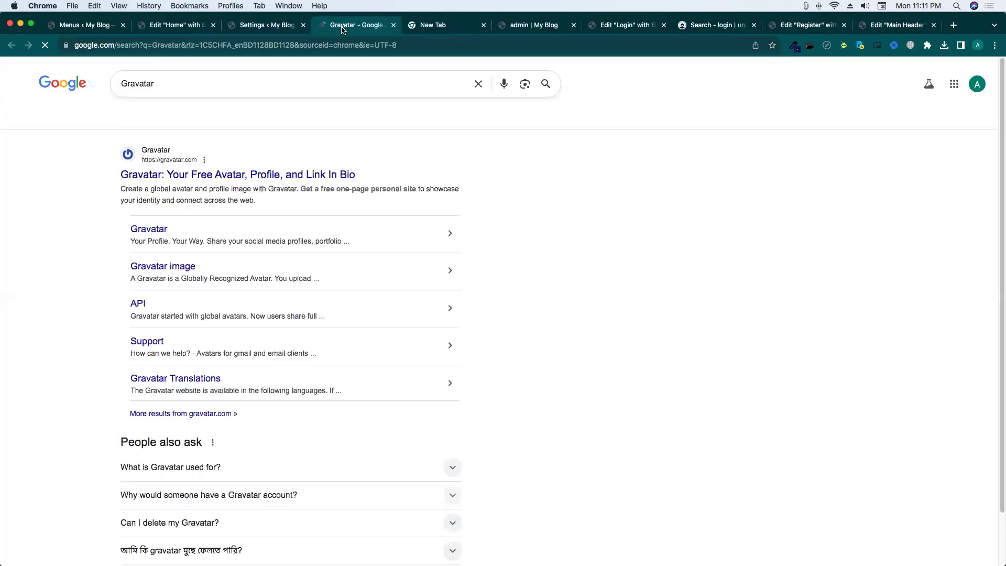
click(220, 175)
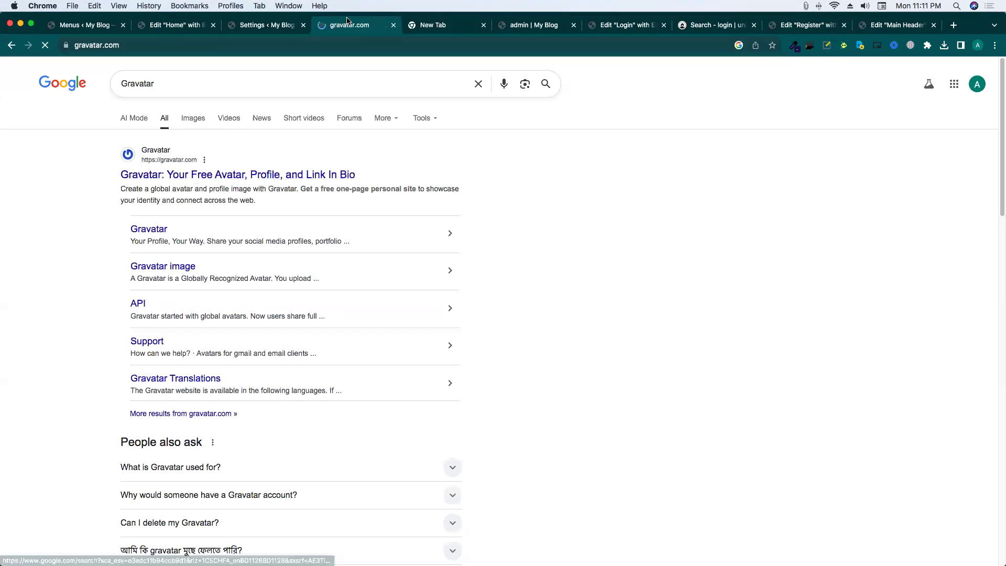
Close the empty tab and browse the Gravatar home page.
click(483, 26)
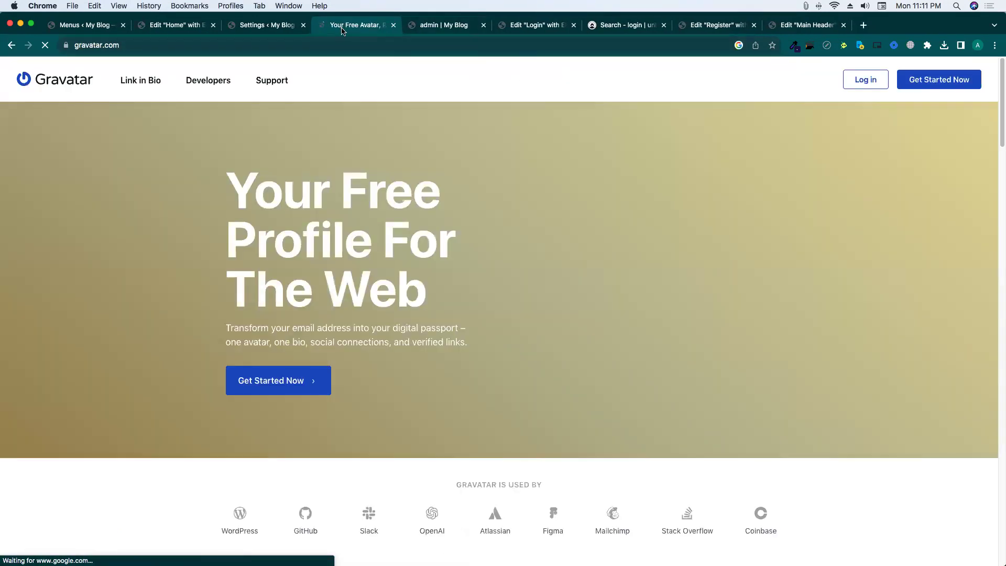
scroll(419, 298, down, 5)
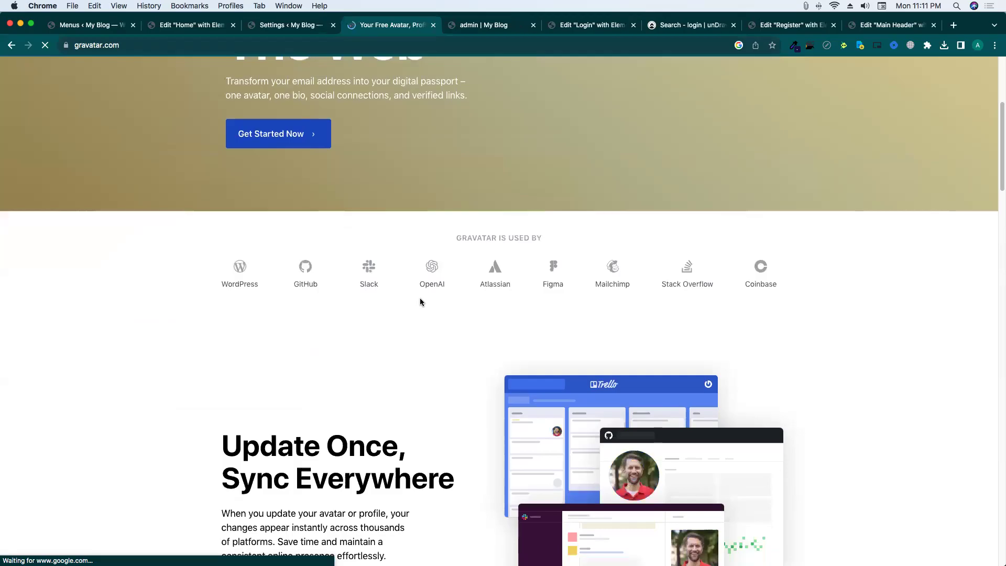
scroll(420, 302, down, 4)
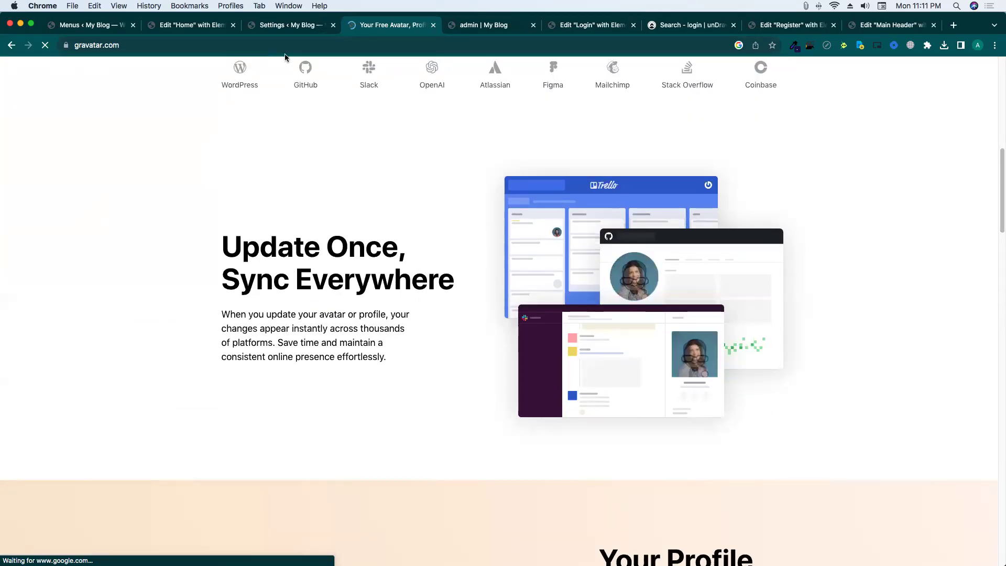
key(ctrl+shift+Tab)
mouse_move(989, 66)
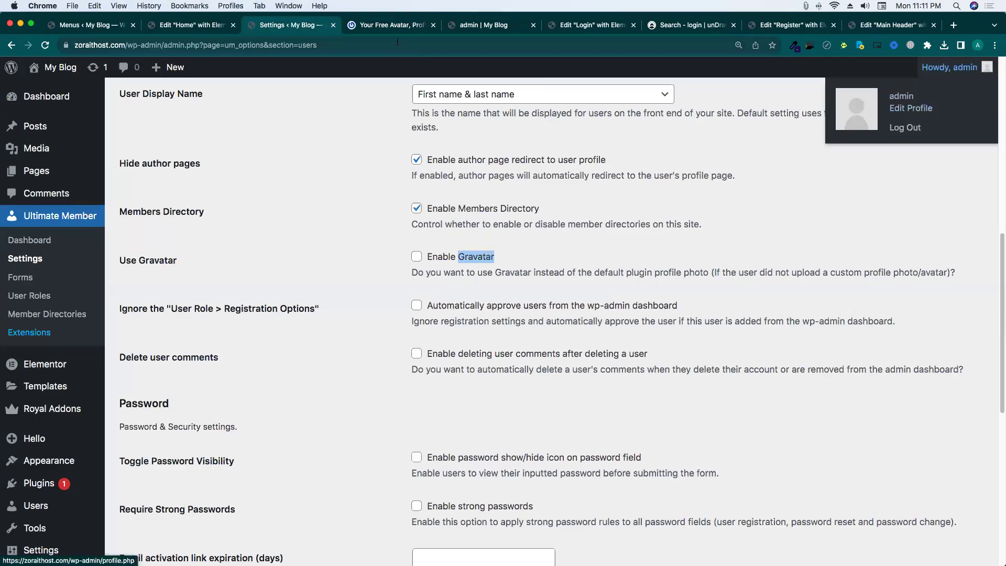
click(388, 25)
scroll(470, 206, up, 10)
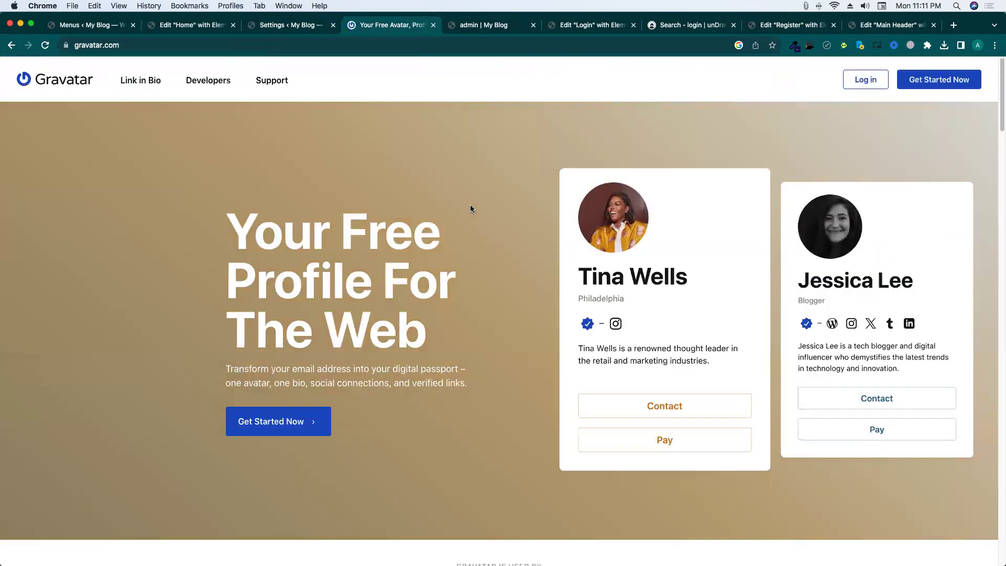
Close the Gravatar tab and save the Ultimate Member Users settings.
click(433, 25)
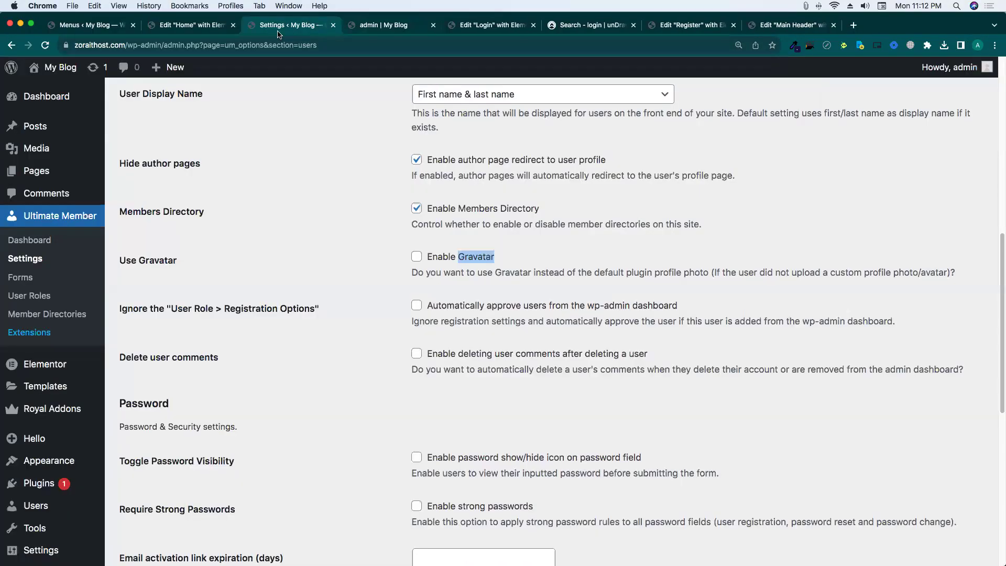
scroll(329, 289, down, 4)
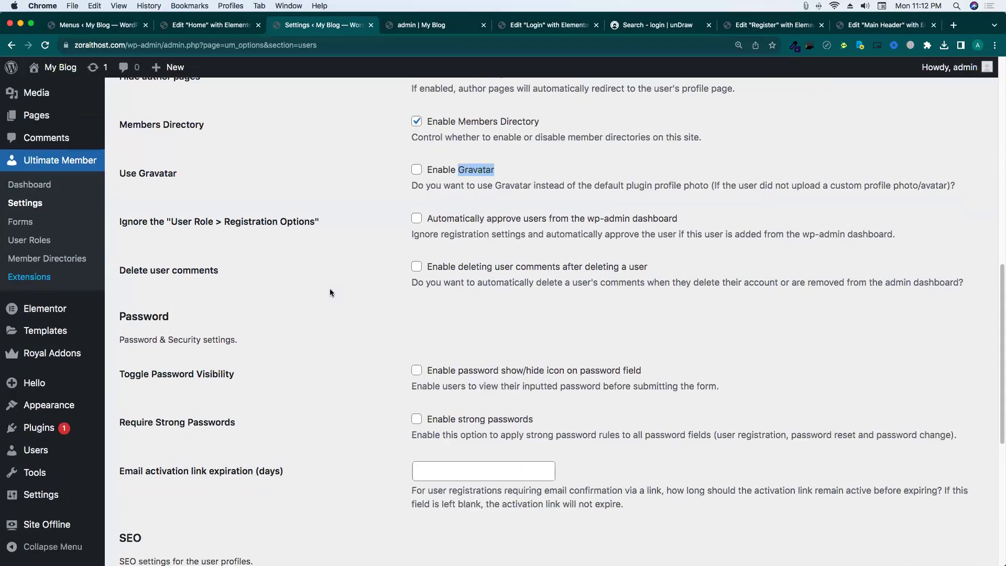
scroll(335, 288, down, 4)
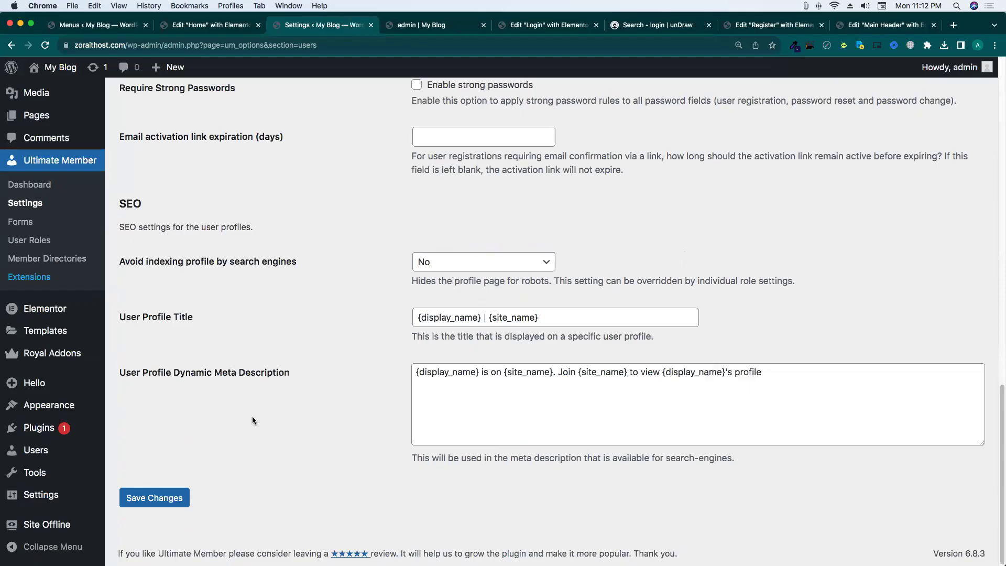
click(162, 489)
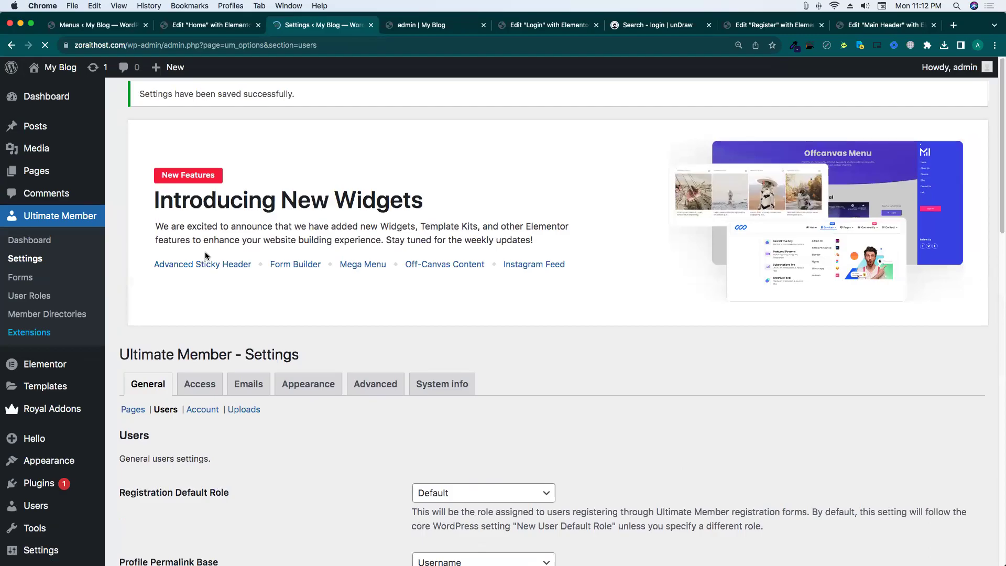
Review the Account settings section, then switch to the front-end profile tab.
click(203, 411)
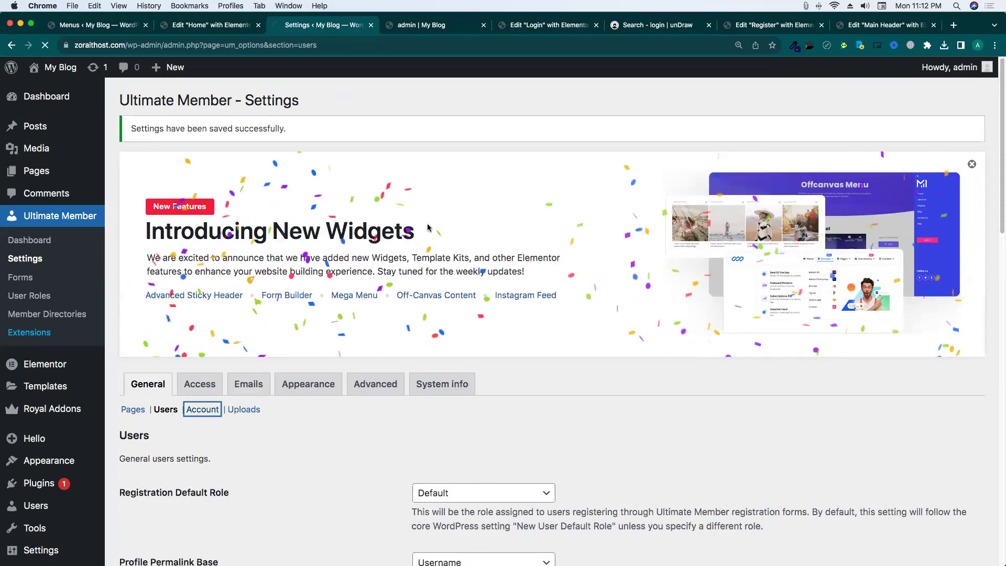
scroll(365, 239, down, 2)
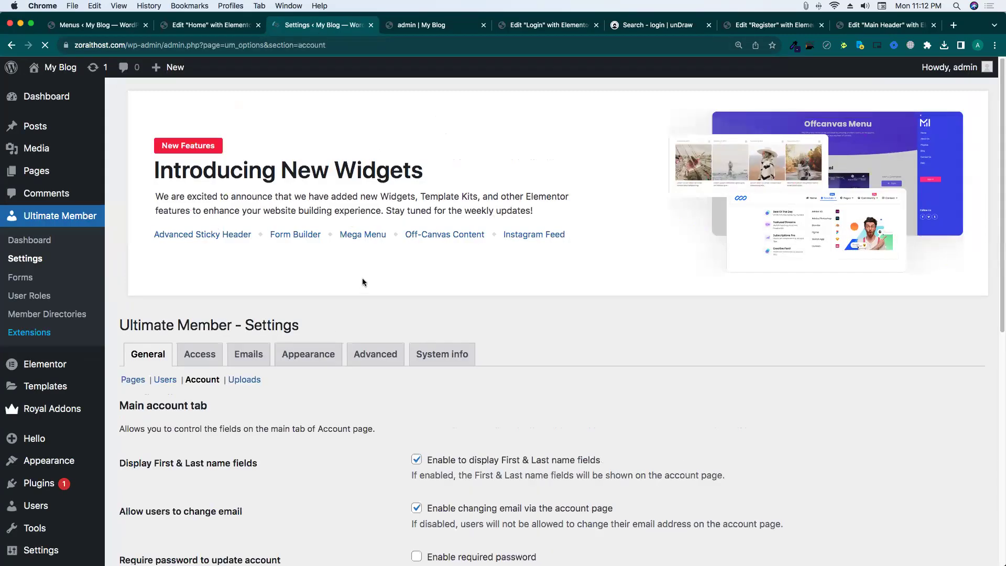
scroll(364, 278, down, 4)
scroll(365, 279, down, 1)
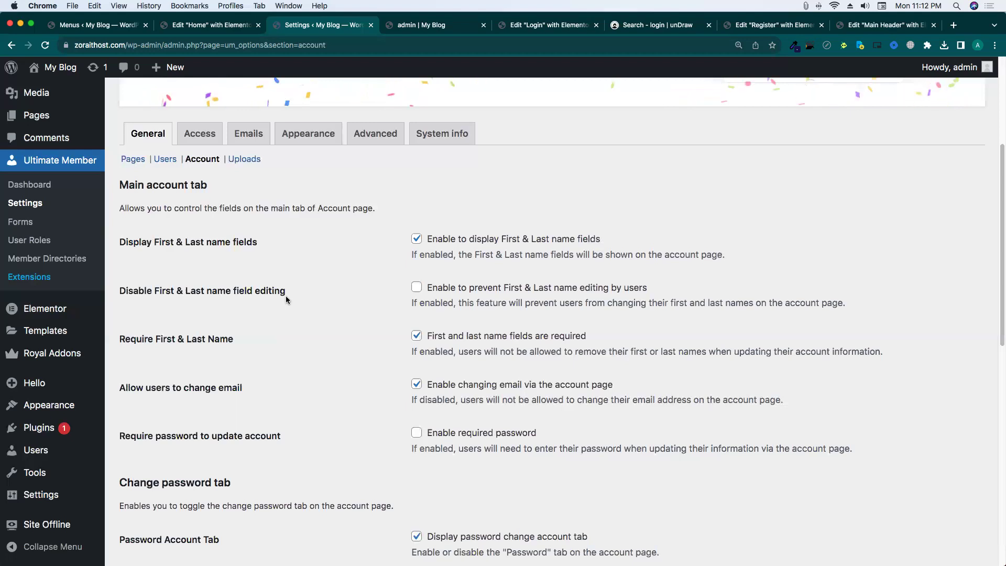
scroll(392, 165, down, 2)
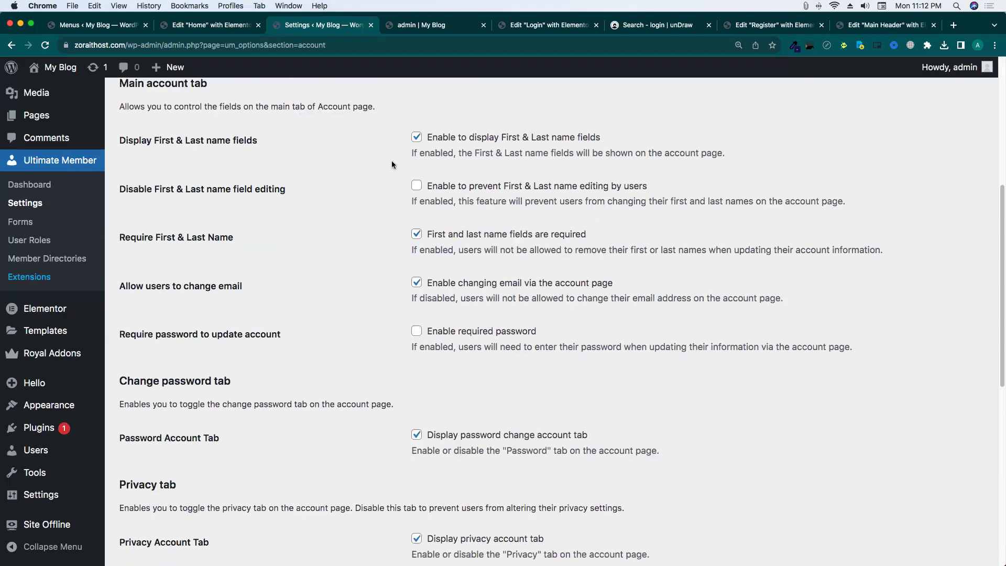
scroll(365, 355, down, 8)
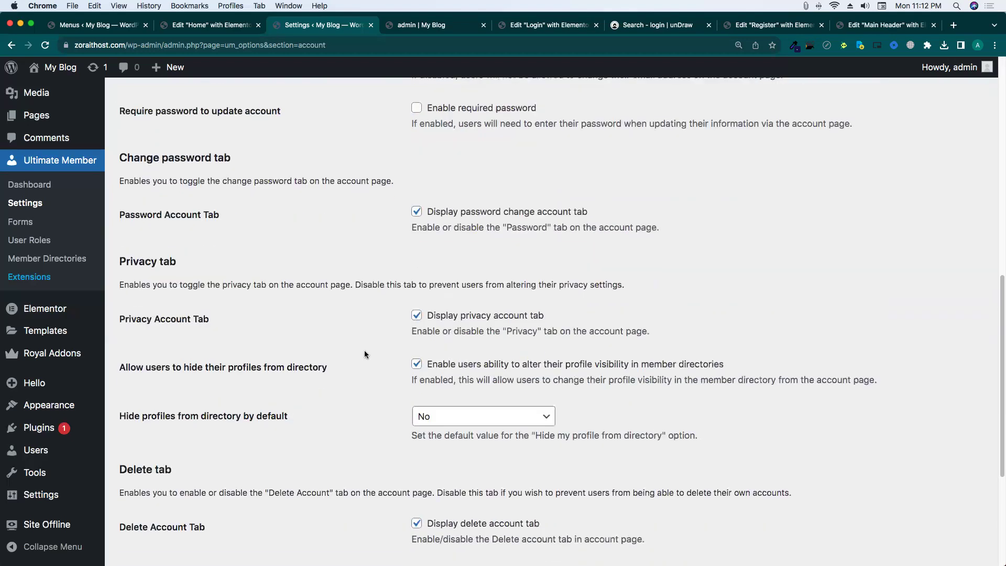
scroll(364, 350, up, 11)
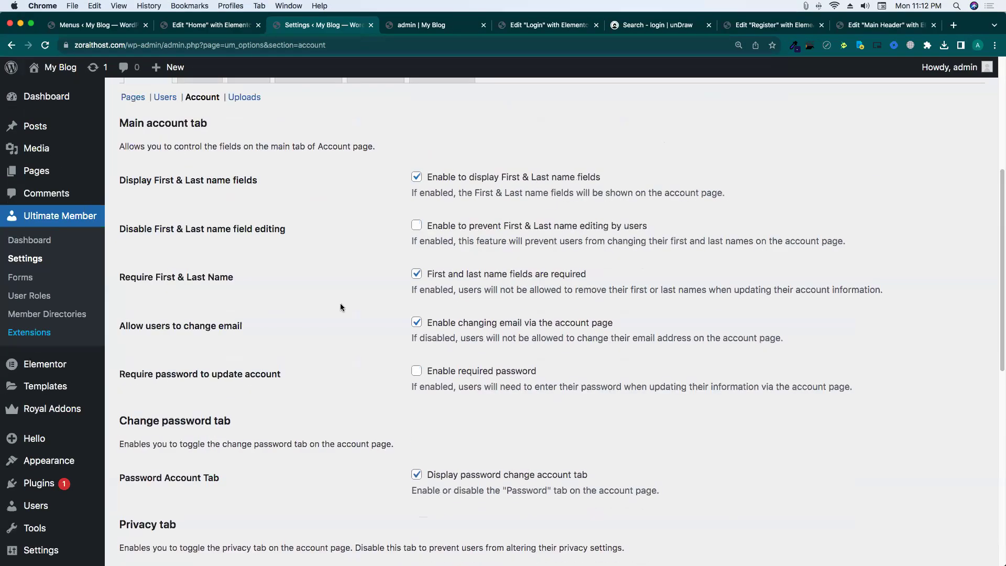
scroll(337, 294, down, 6)
scroll(337, 297, down, 5)
scroll(316, 355, up, 3)
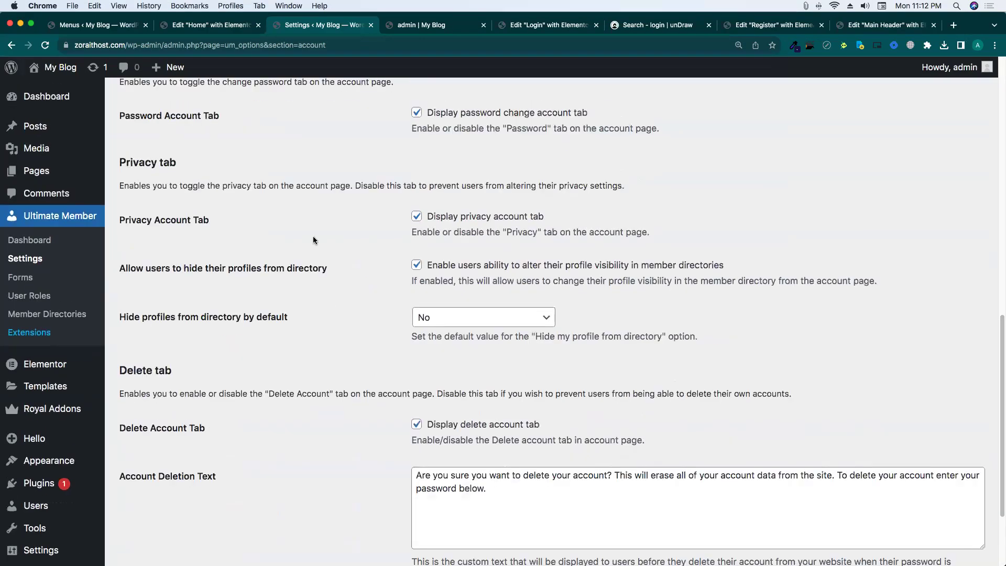
click(443, 27)
scroll(326, 247, down, 4)
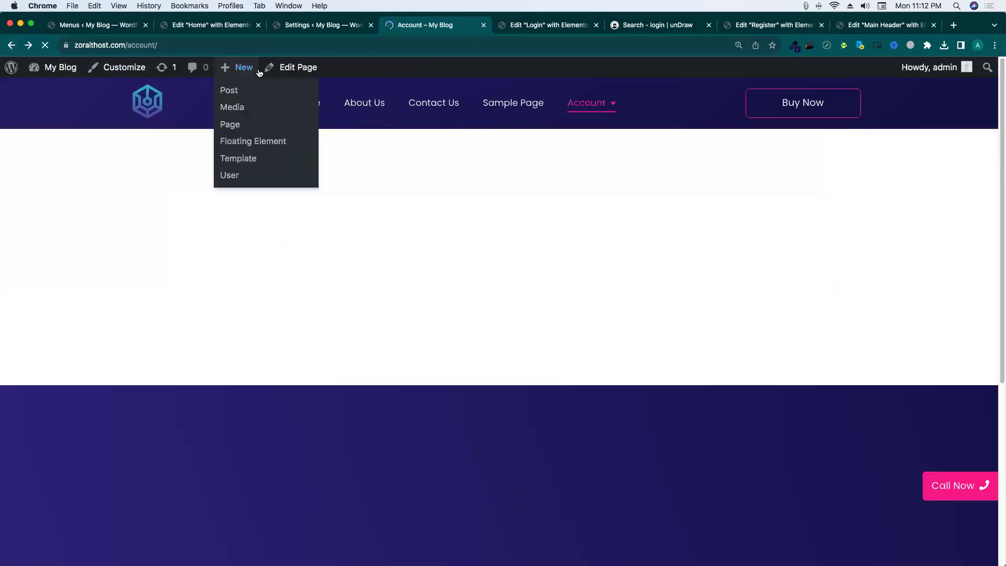
Set the Account page's template to Elementor Canvas and save the page.
click(294, 74)
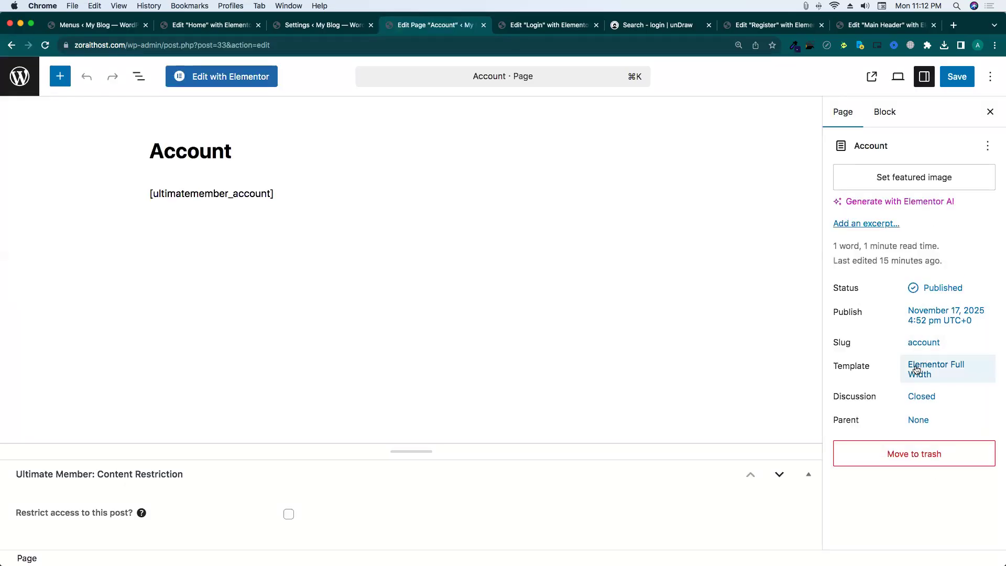
click(916, 370)
click(853, 384)
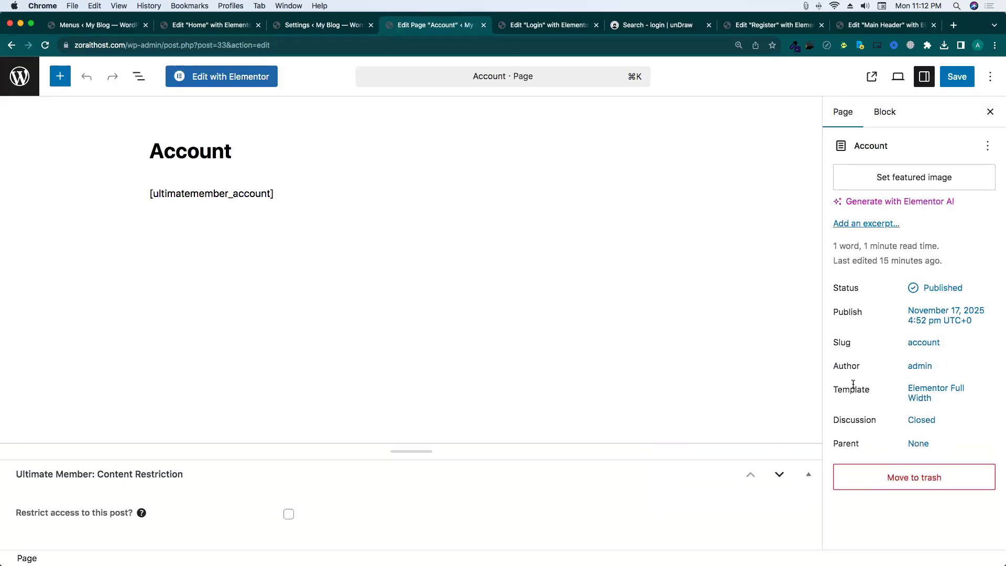
click(935, 397)
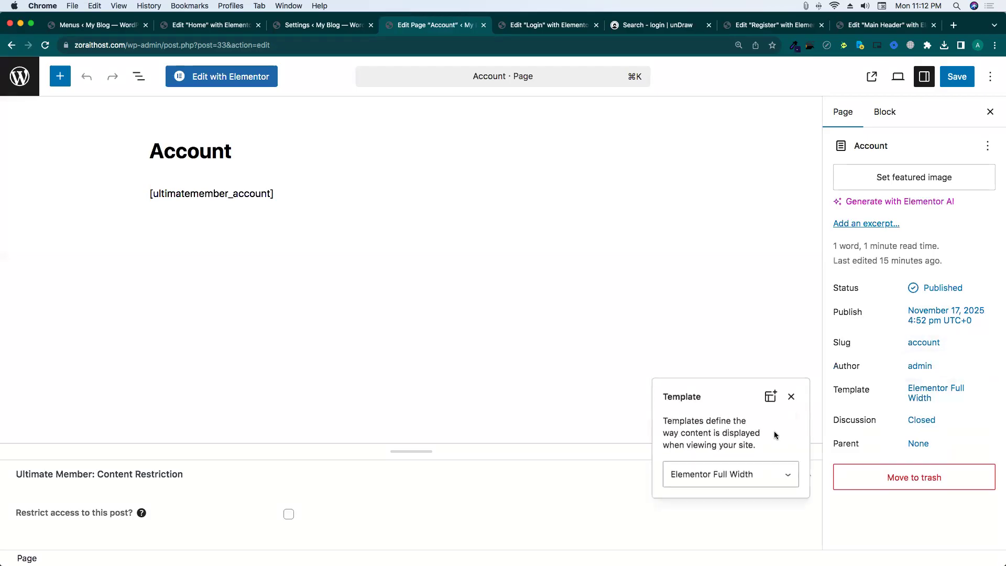
click(734, 472)
click(723, 462)
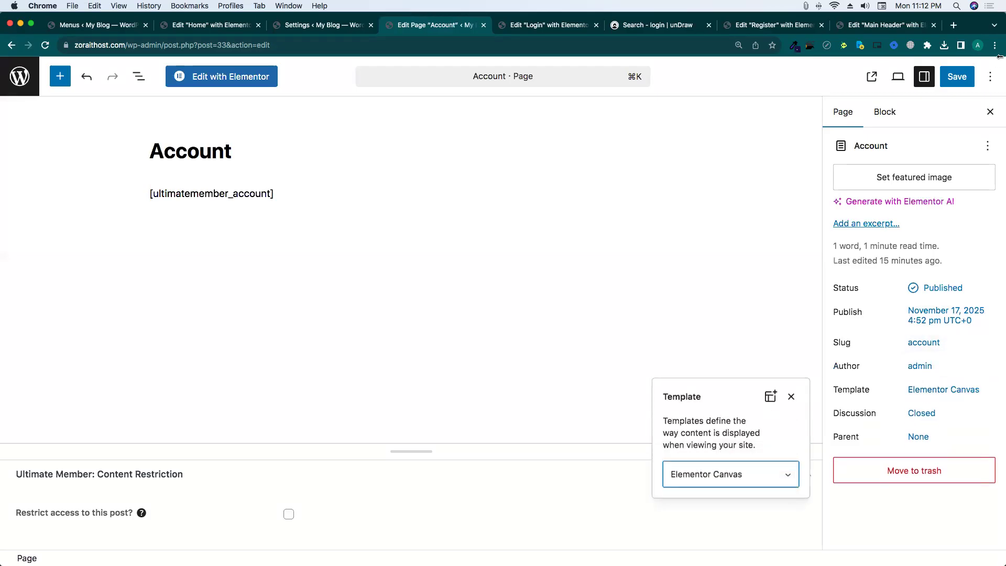
click(953, 83)
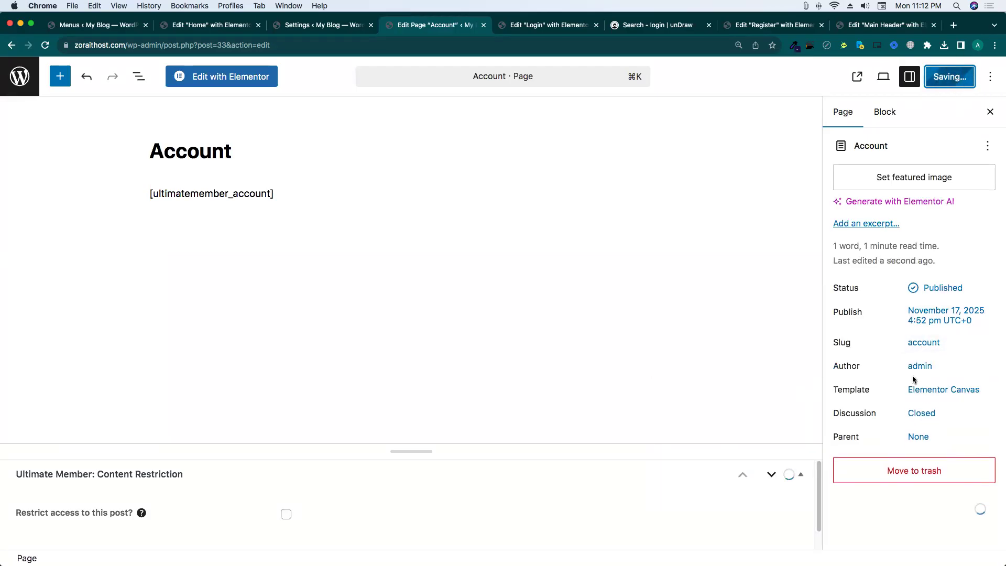
Switch the Account page back to Default template, save, and view the live page.
click(938, 390)
click(756, 465)
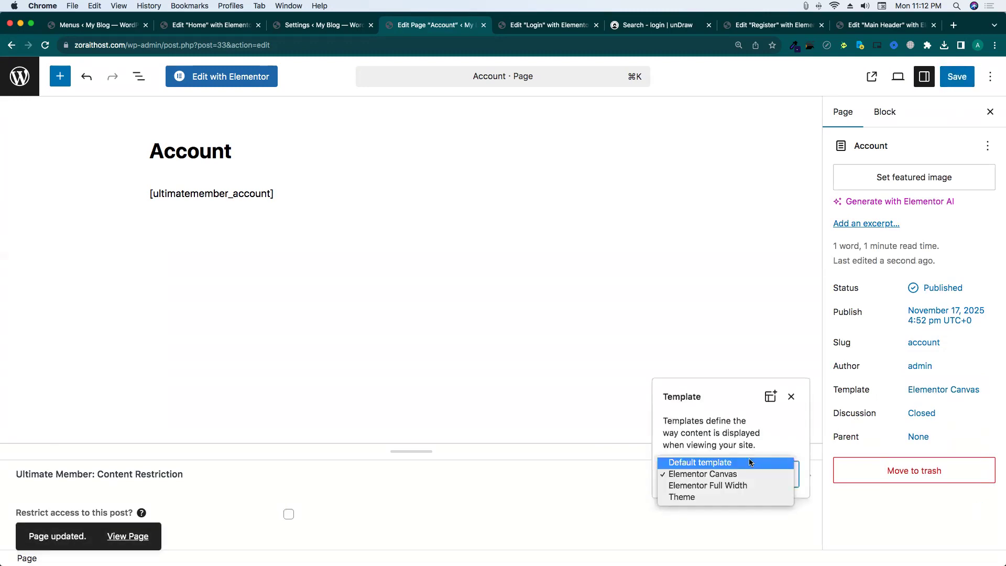
click(746, 463)
click(956, 79)
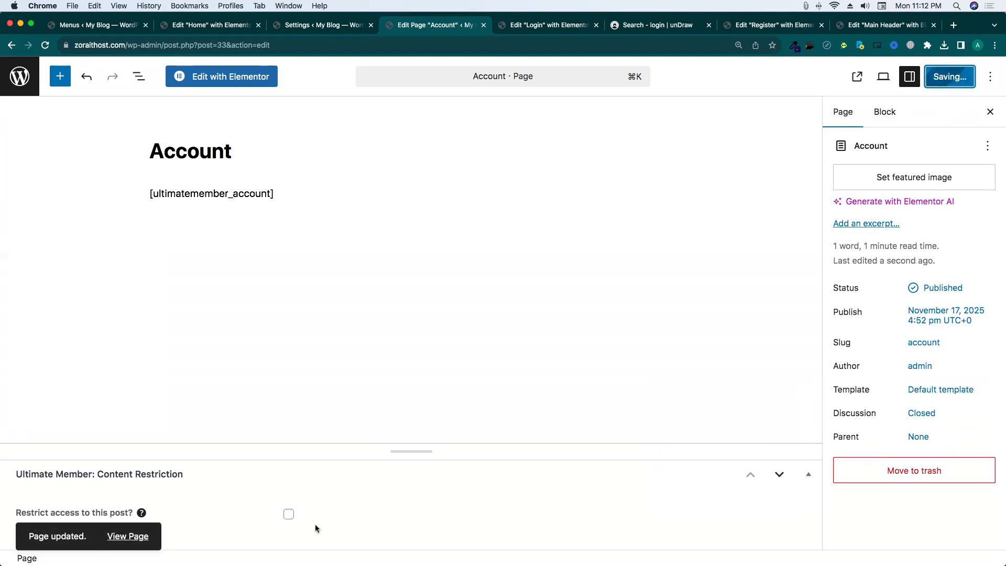
click(137, 536)
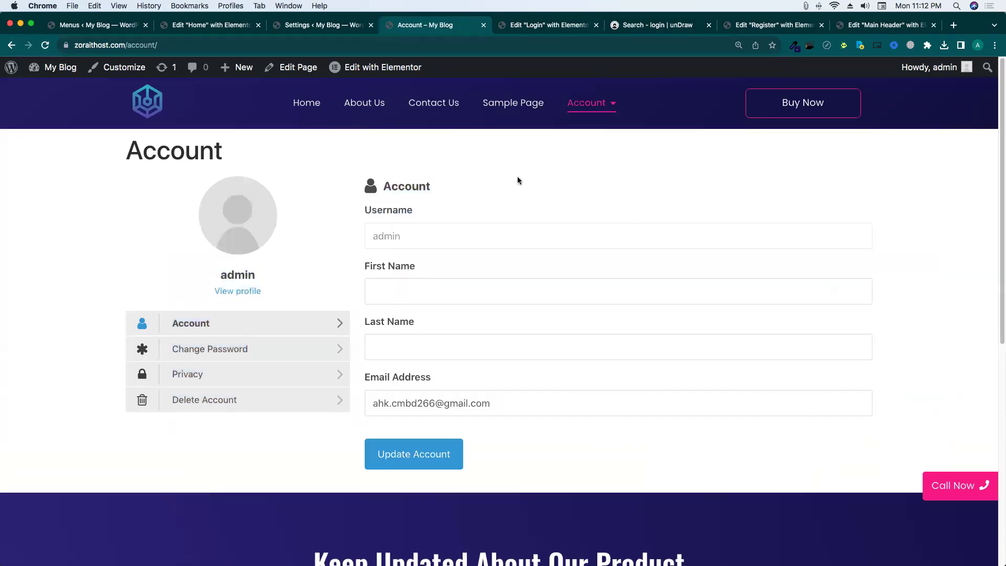
Uncheck Display privacy account tab, save, and reload the live Account page to check it.
scroll(516, 178, down, 3)
scroll(513, 185, up, 2)
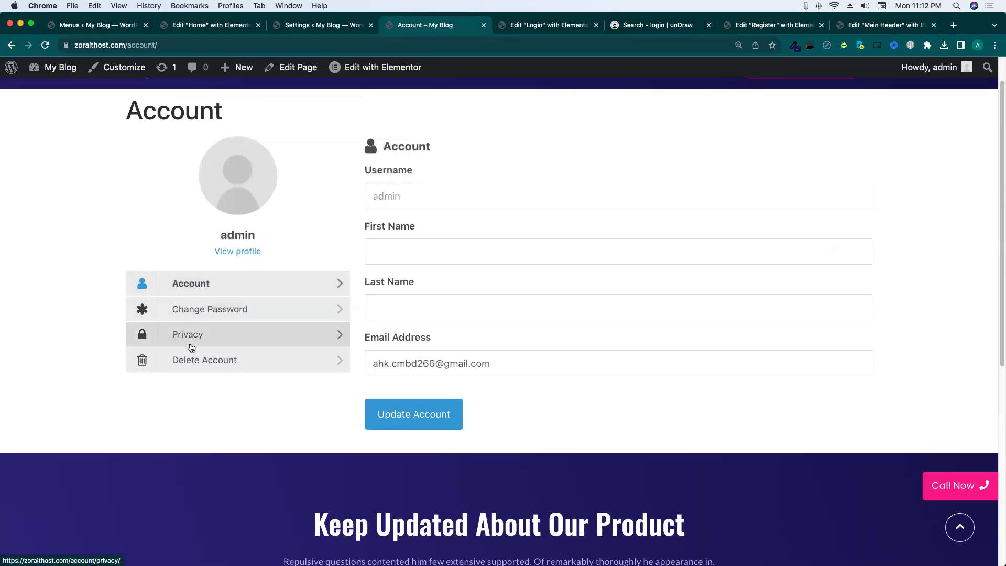
click(302, 29)
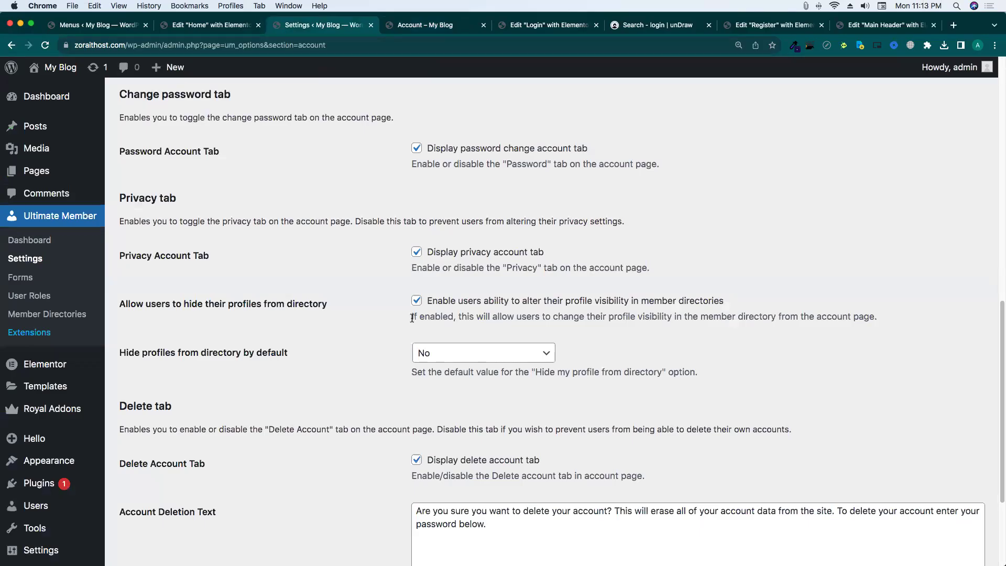
scroll(398, 304, down, 1)
drag(136, 204, 383, 197)
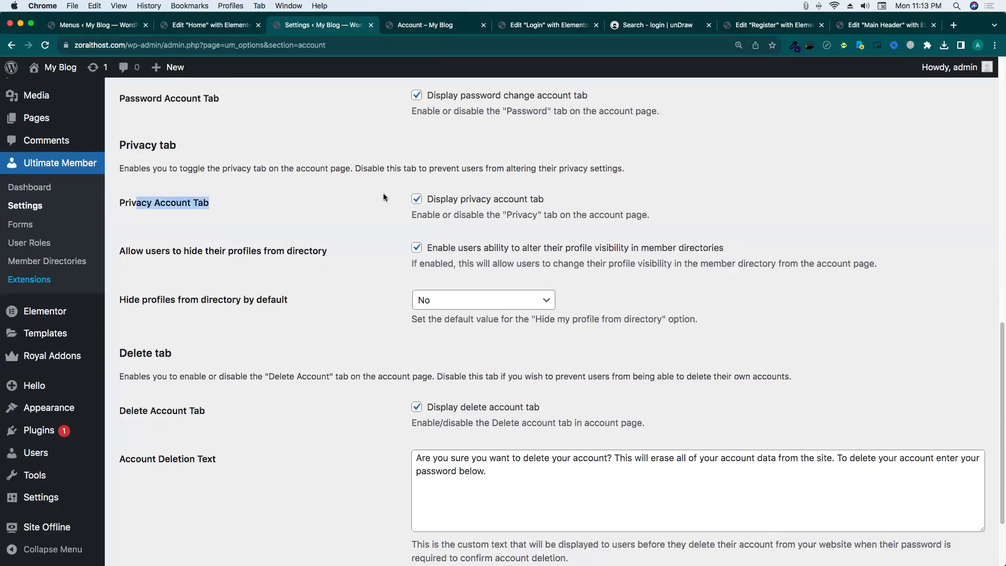
click(417, 199)
click(147, 504)
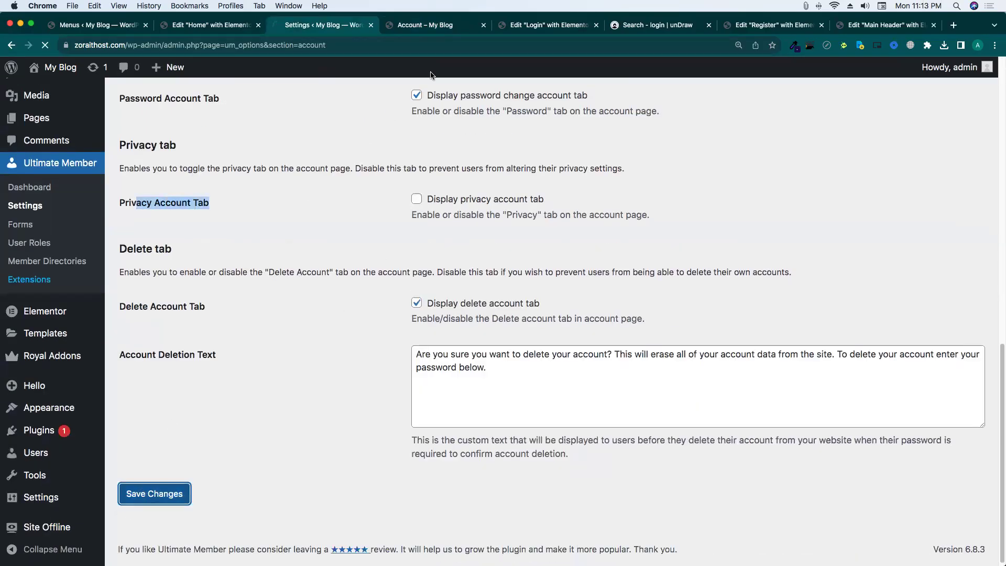
click(425, 25)
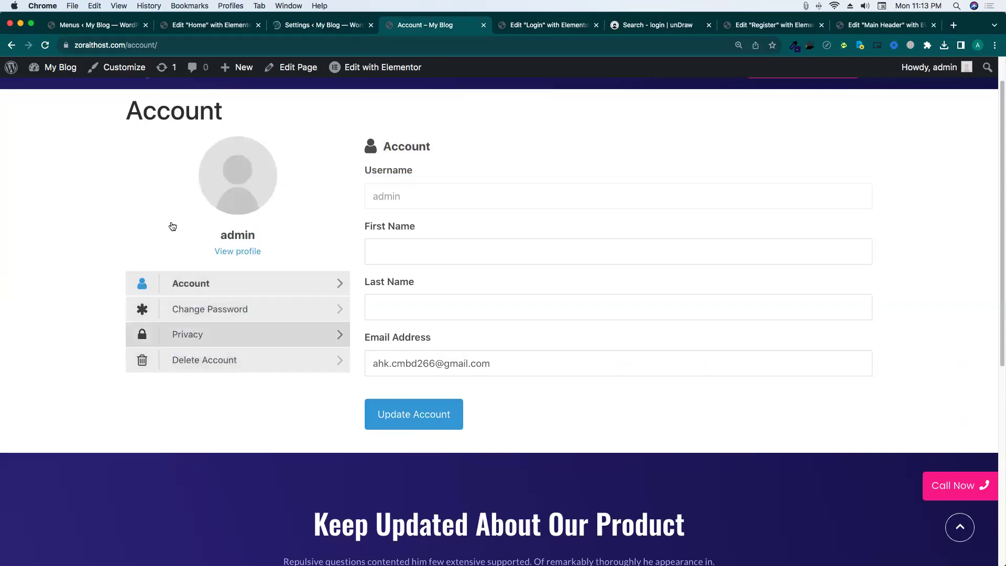
click(46, 46)
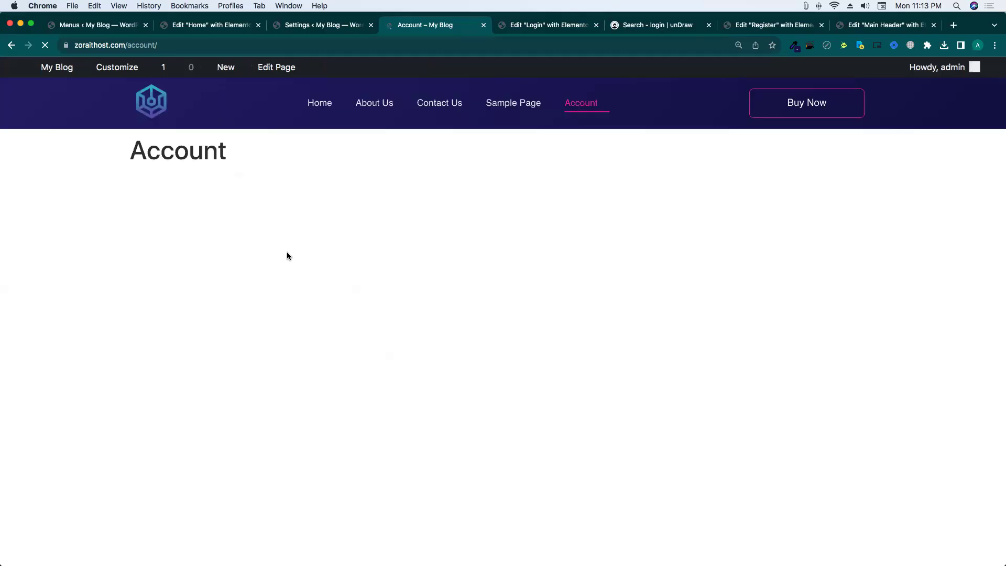
scroll(287, 252, down, 3)
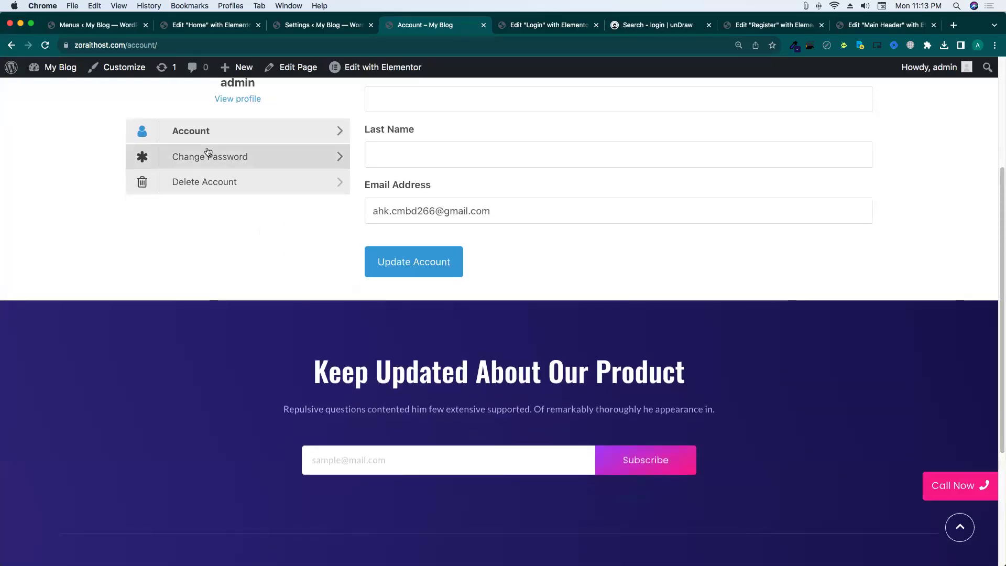
Re-enable the privacy account tab and save the account settings again.
click(309, 31)
scroll(330, 268, down, 12)
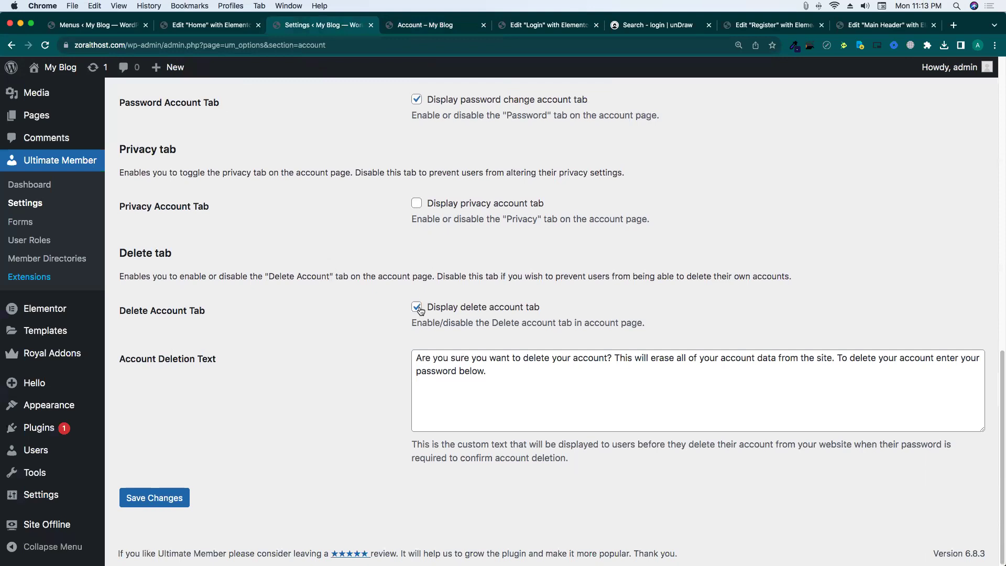
scroll(440, 240, up, 2)
scroll(370, 199, up, 2)
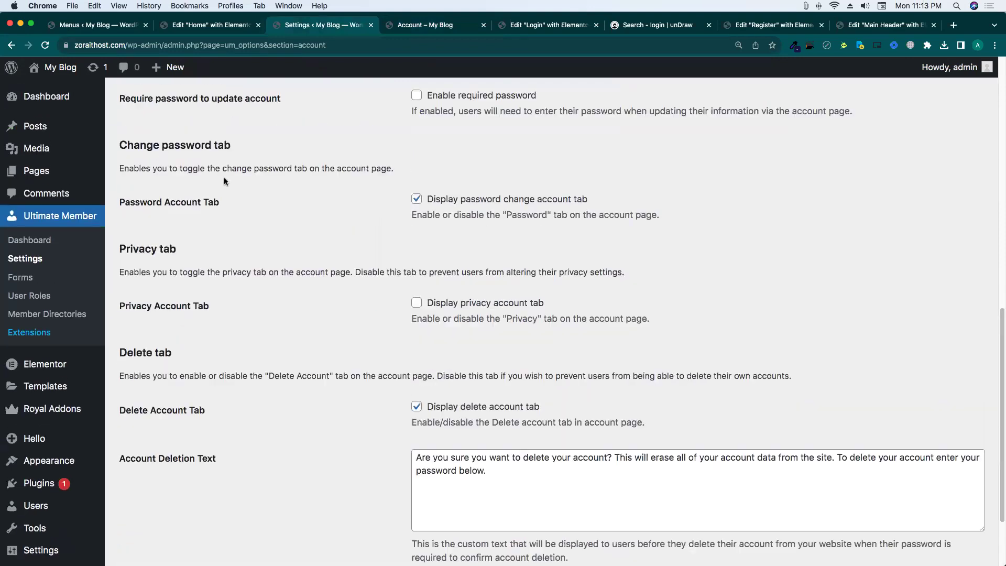
click(350, 210)
click(416, 204)
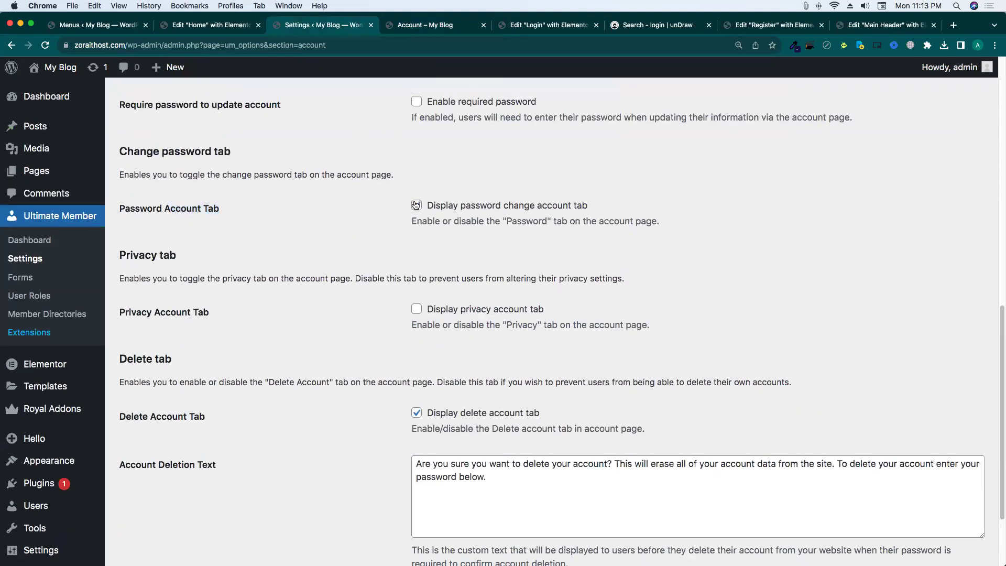
click(416, 310)
scroll(415, 314, down, 8)
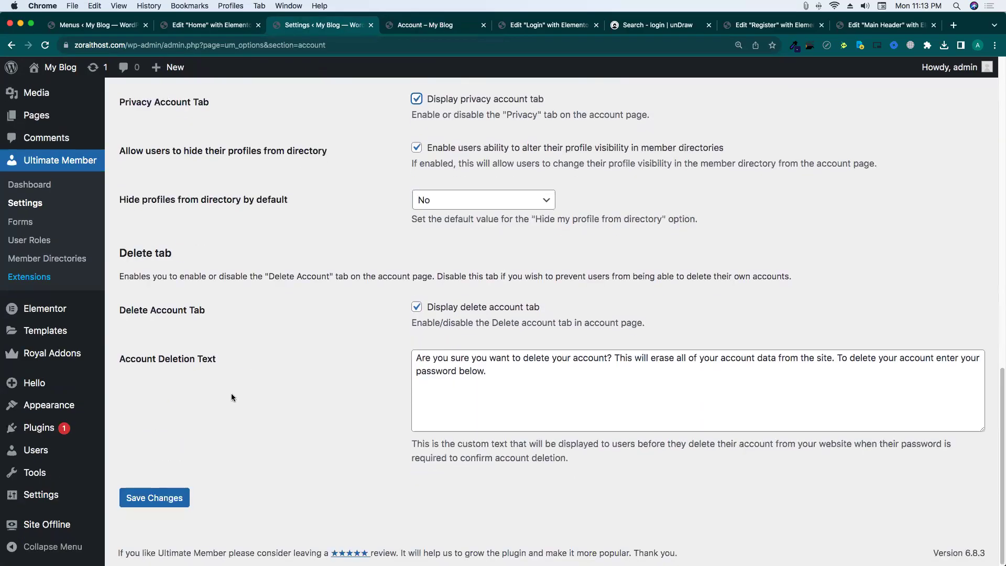
click(153, 497)
scroll(420, 347, up, 2)
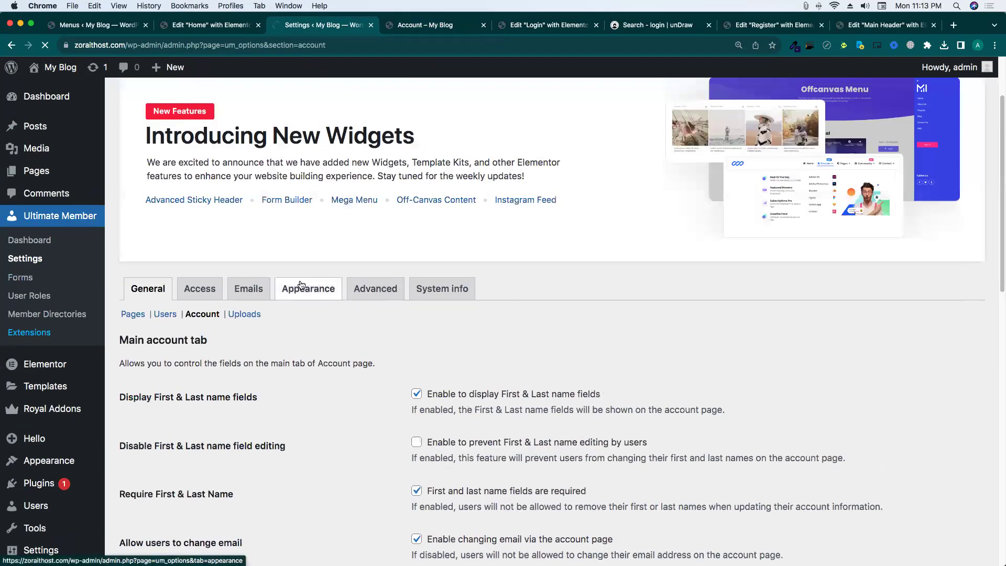
scroll(274, 271, down, 3)
Open the Uploads settings and inspect Image Quality 60 and Profile Photo Maximum File Size.
click(240, 410)
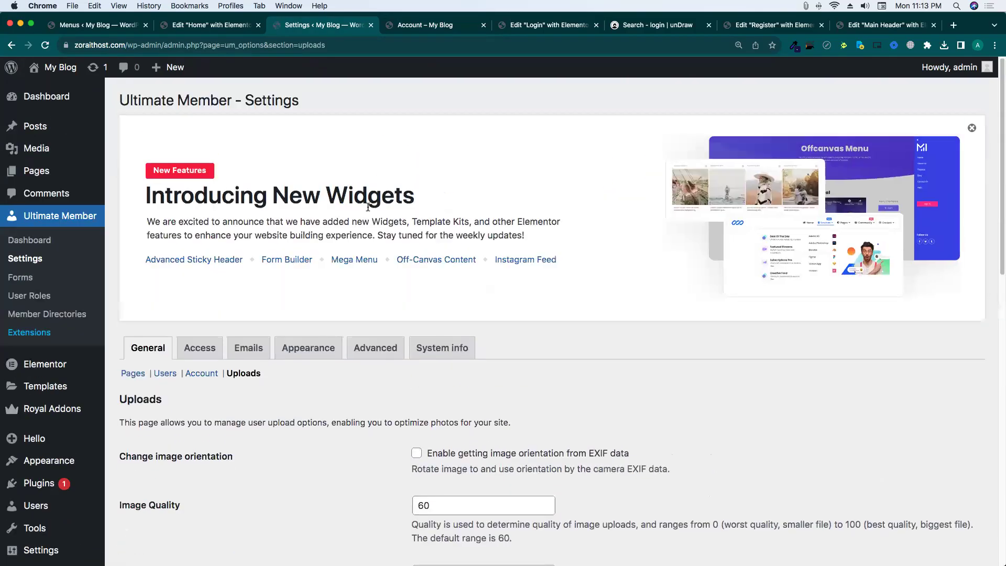
scroll(428, 171, down, 7)
scroll(429, 172, up, 1)
click(436, 188)
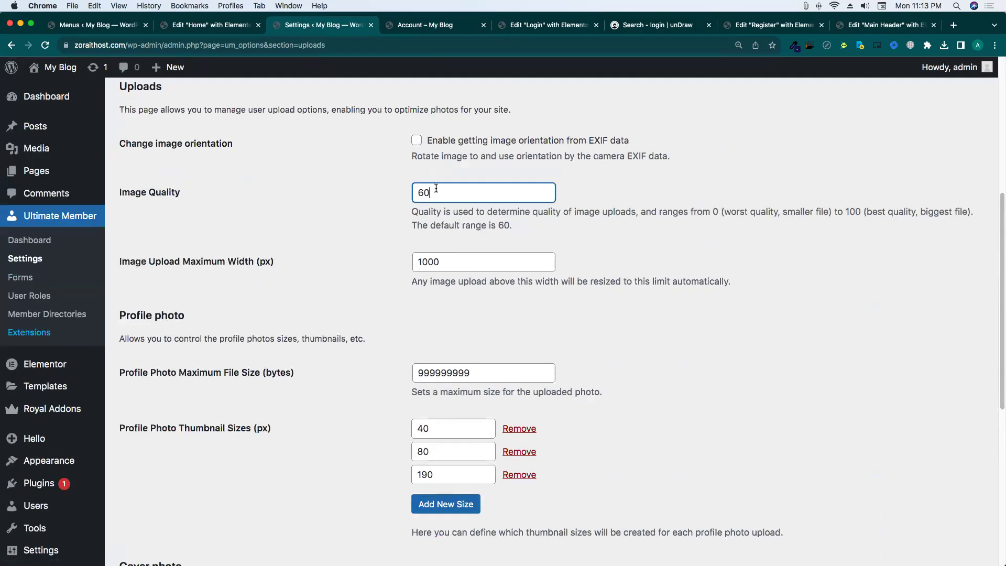
click(397, 191)
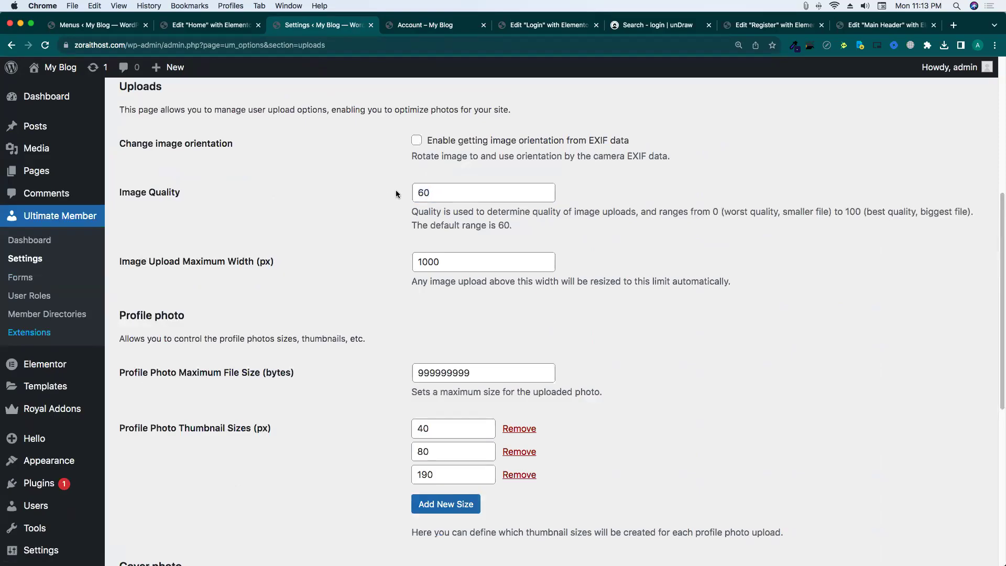
triple_click(436, 213)
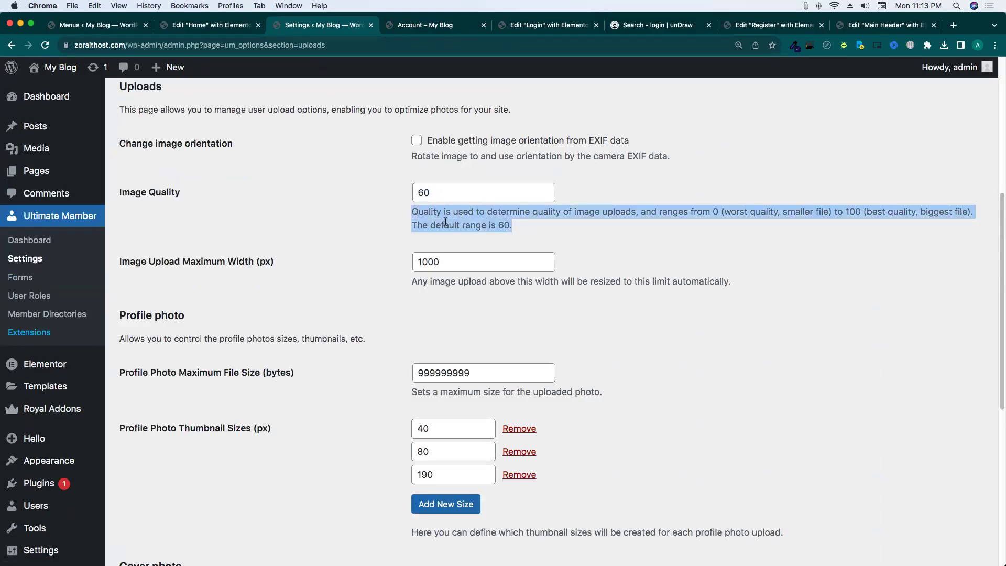
click(460, 223)
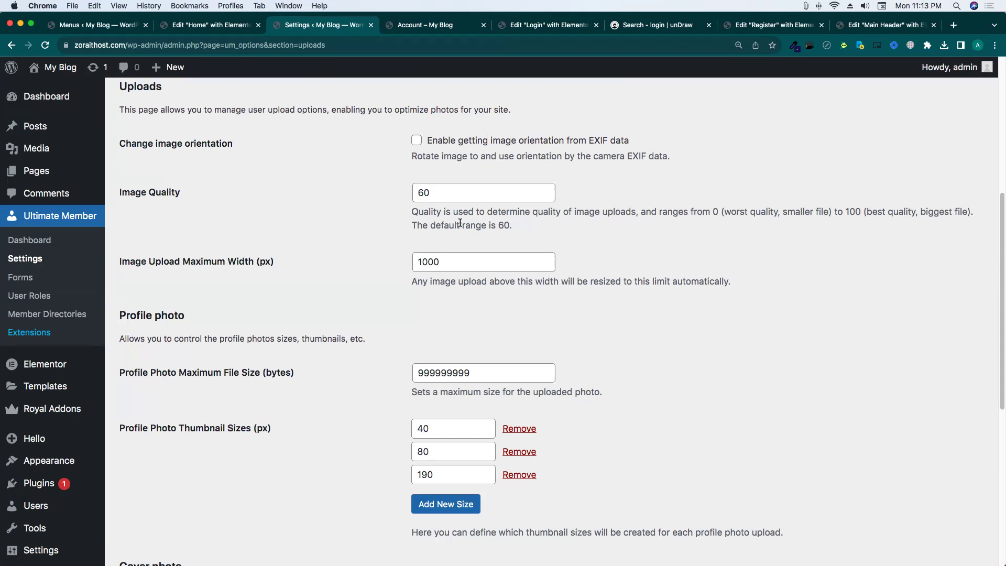
drag(437, 194, 406, 190)
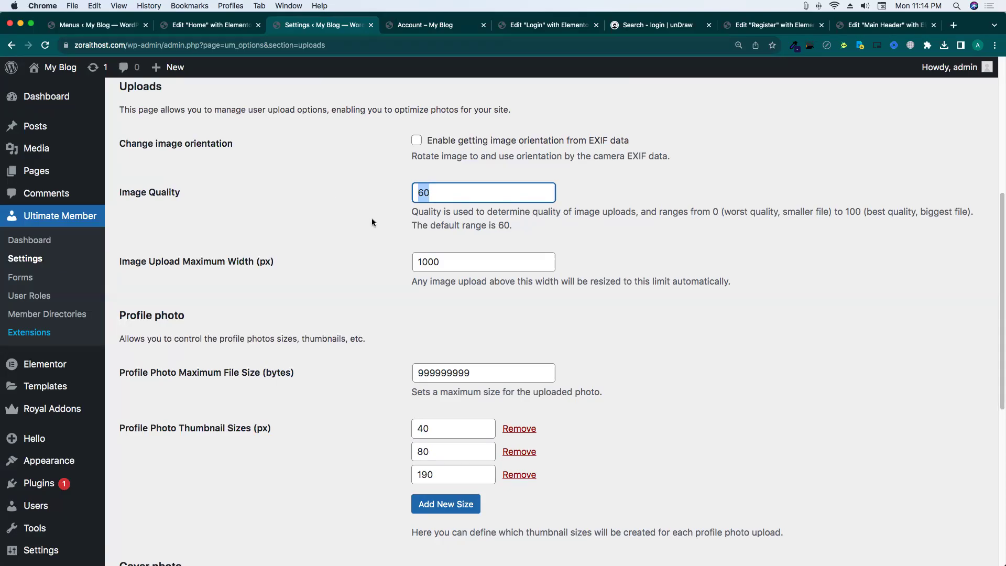
scroll(365, 266, down, 5)
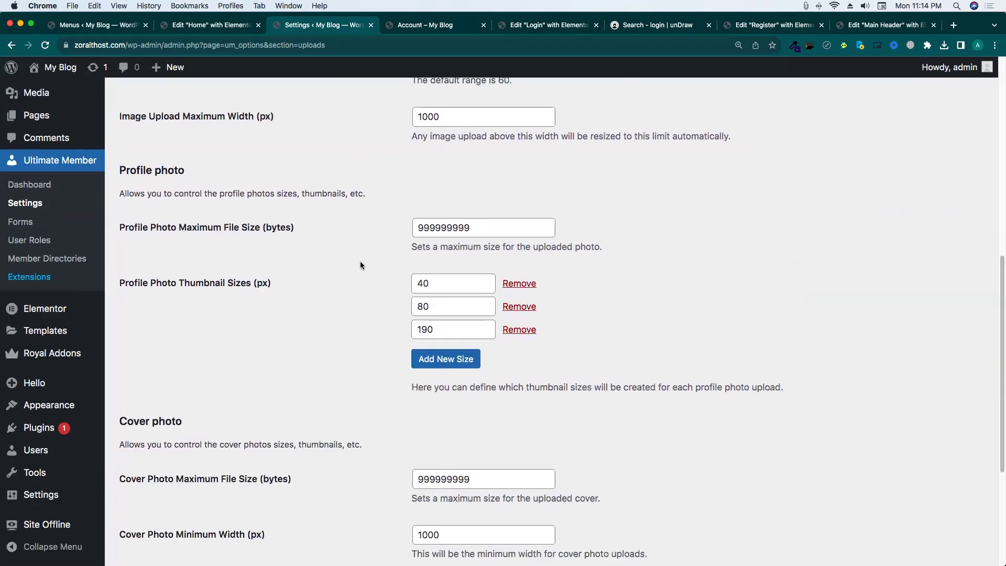
scroll(322, 238, up, 5)
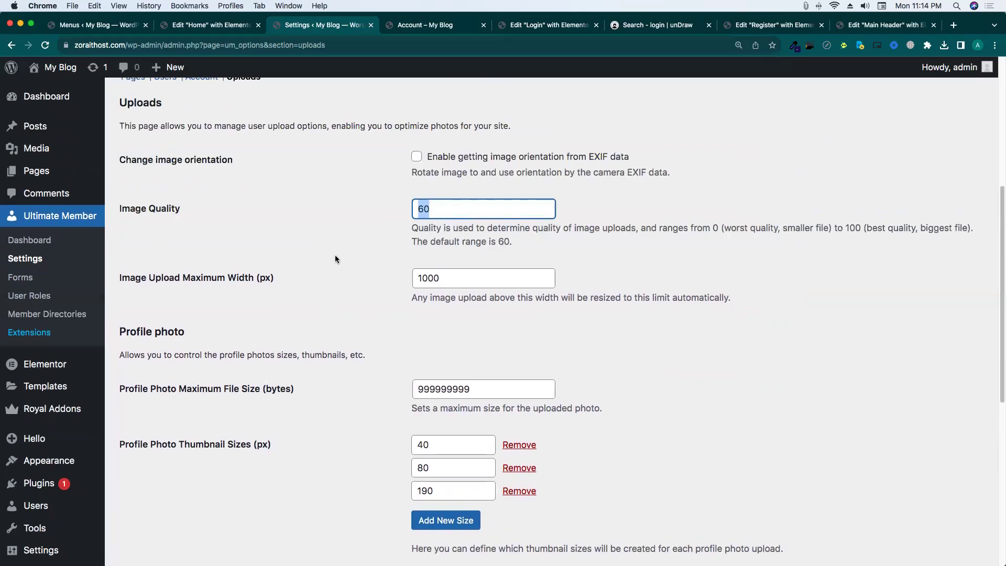
drag(125, 389, 363, 382)
click(363, 382)
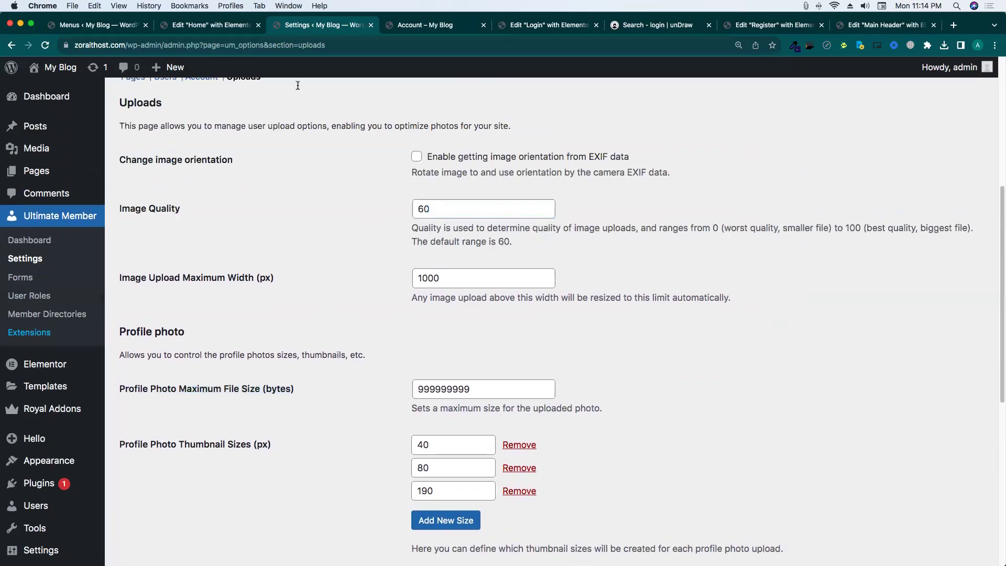
Check the admin profile page, then web-search the 999999999 profile photo size value.
click(465, 28)
scroll(366, 181, up, 5)
click(232, 222)
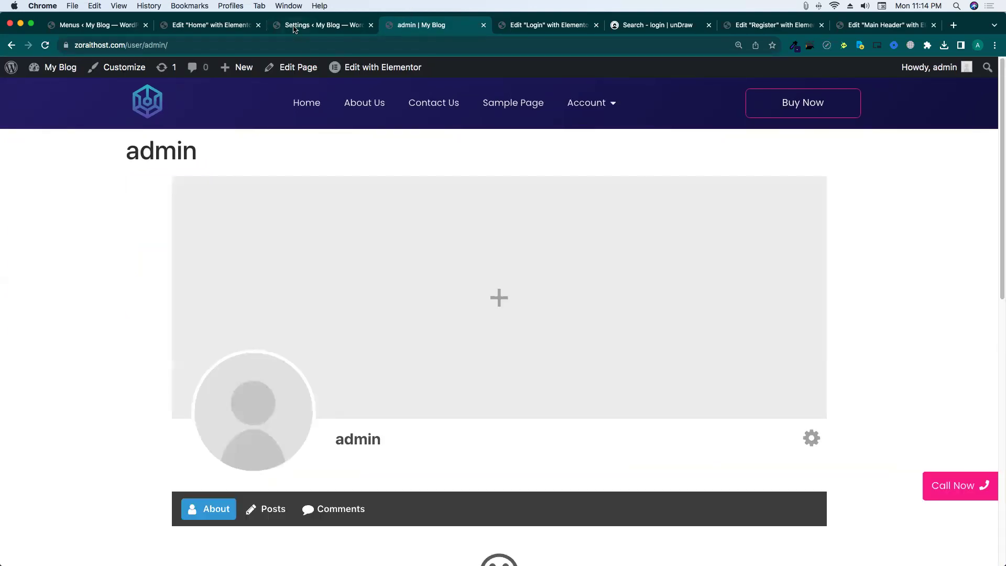
click(314, 25)
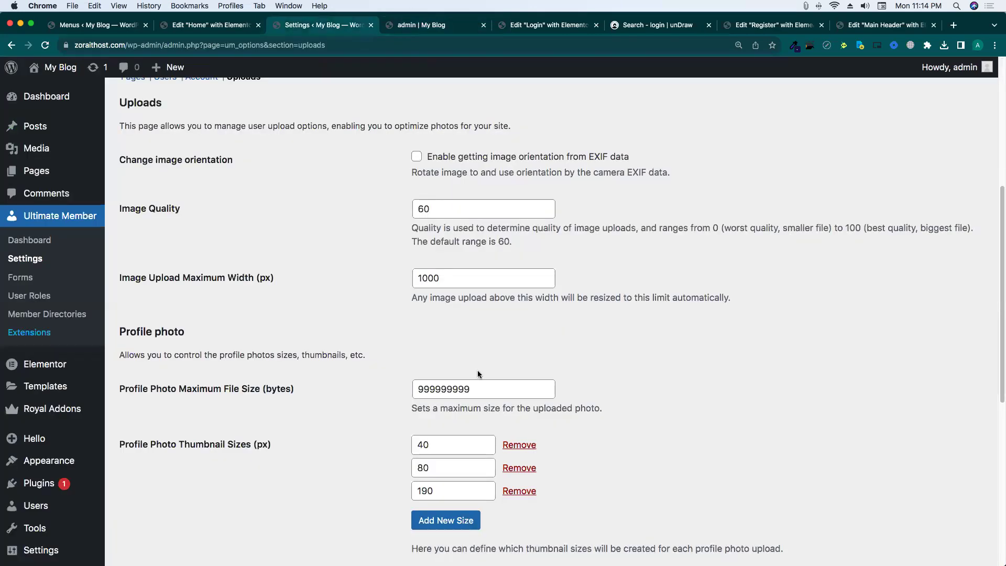
double_click(455, 390)
right_click(442, 392)
click(503, 425)
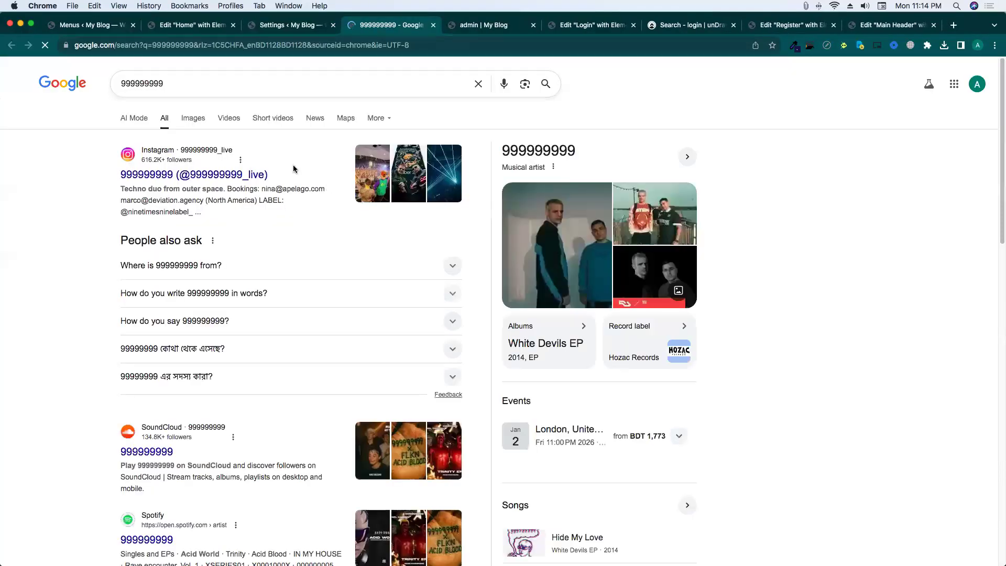
Leave the search box and go back to the profile photo file size setting.
click(177, 82)
click(187, 95)
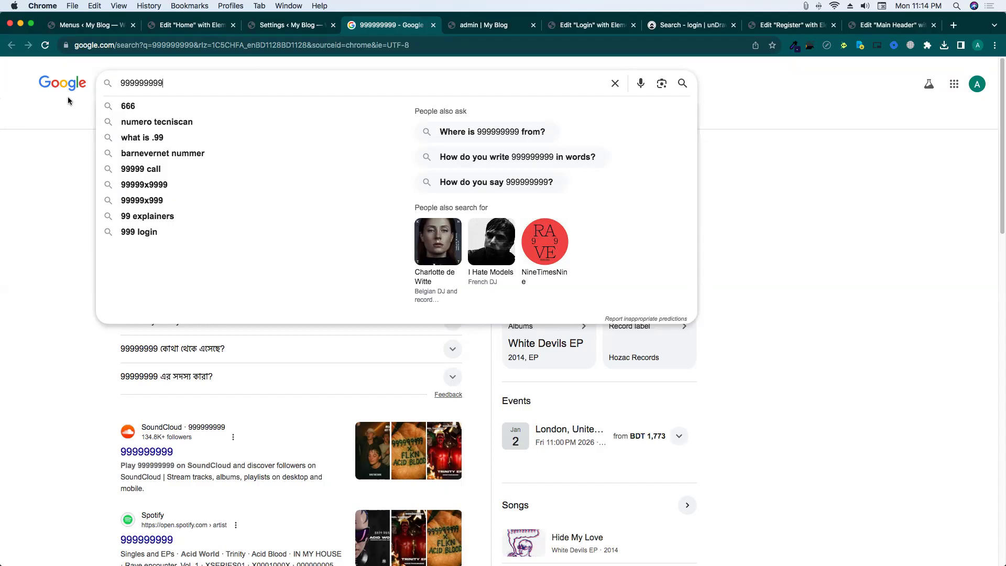
click(433, 25)
scroll(428, 279, down, 3)
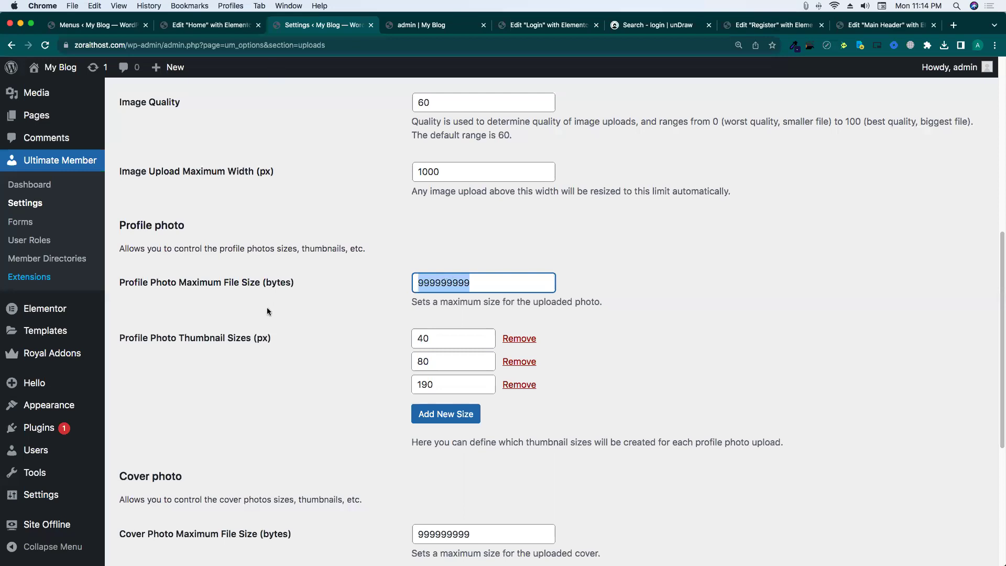
click(276, 283)
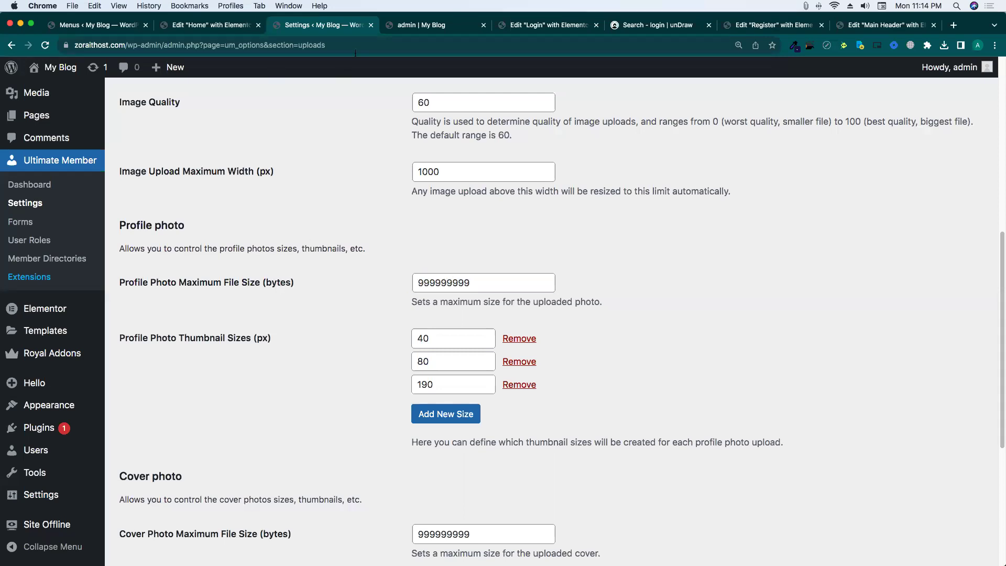
Search Google for 'bytes to mb' in a new tab beside Settings.
right_click(327, 24)
click(334, 28)
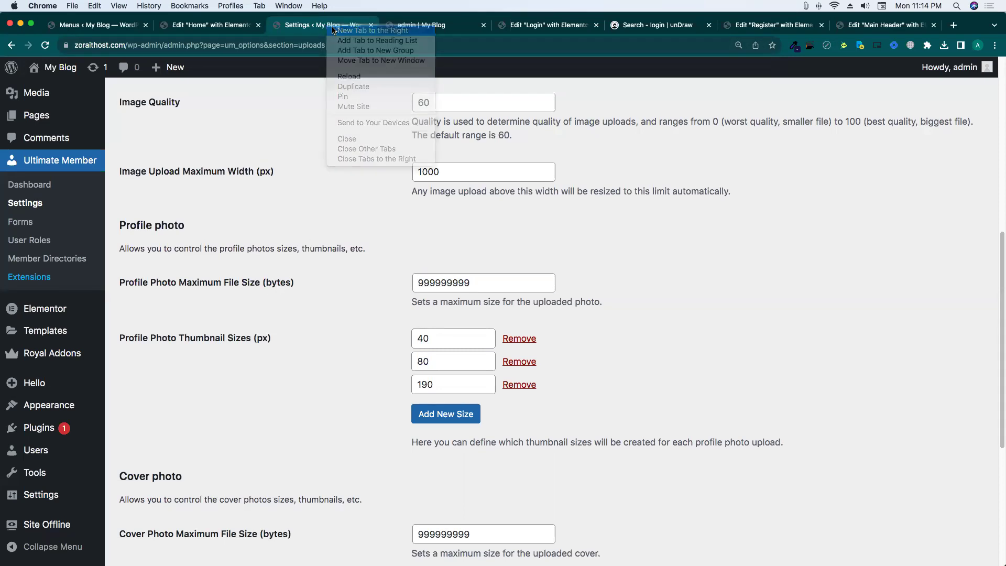
text(bytes y)
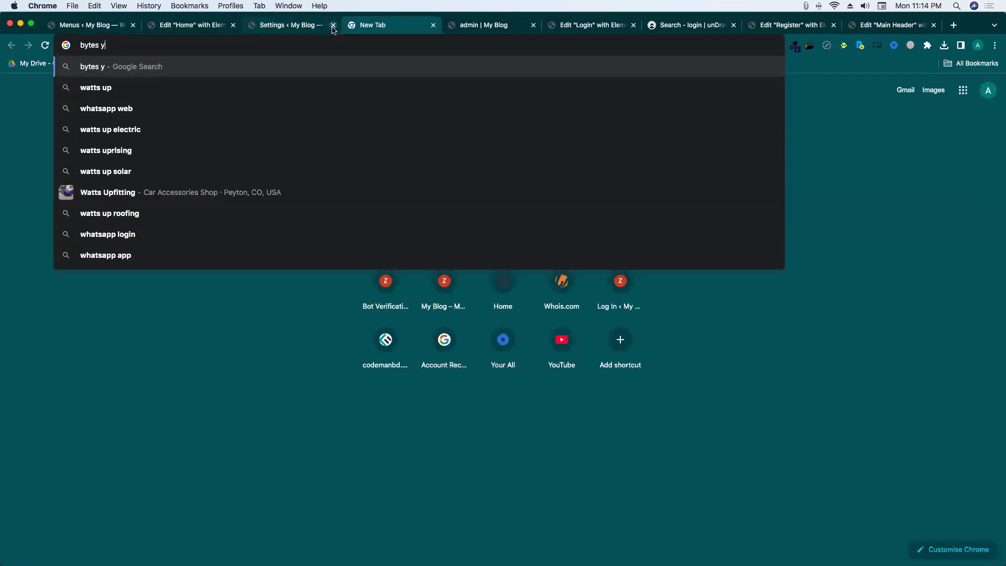
key(BackSpace)
text(to m)
key(Return)
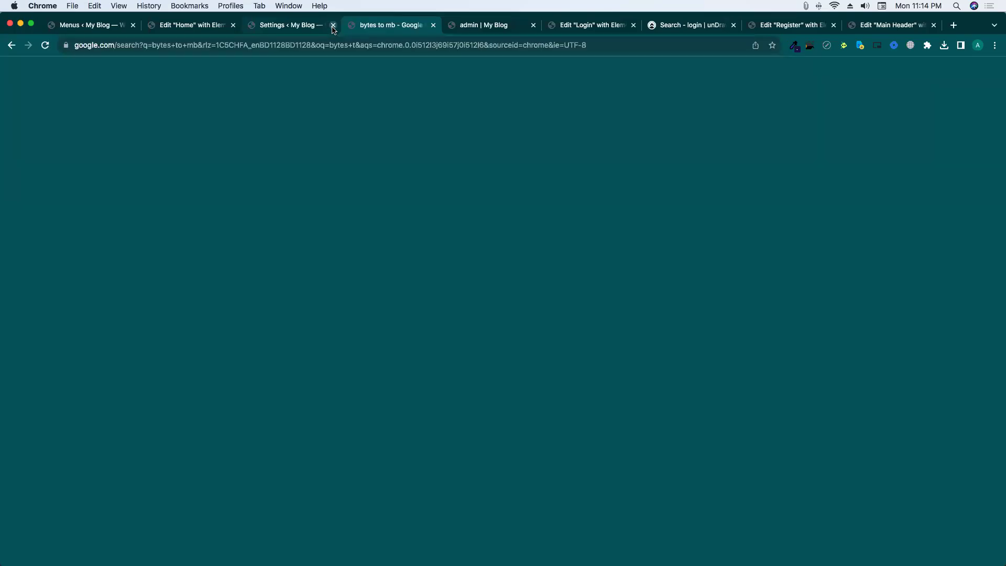
Convert 5 MB to bytes, copy the 5e+6 result, and select the profile photo size value.
drag(192, 197, 143, 197)
drag(292, 196, 360, 197)
text(5)
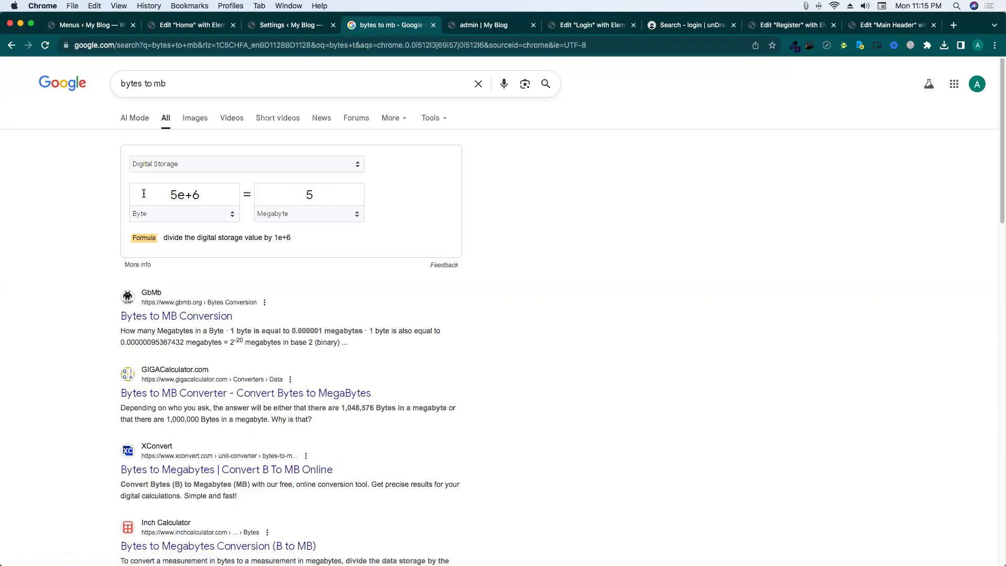
drag(200, 193, 168, 190)
click(192, 194)
click(179, 193)
drag(178, 194, 216, 193)
key(super+a)
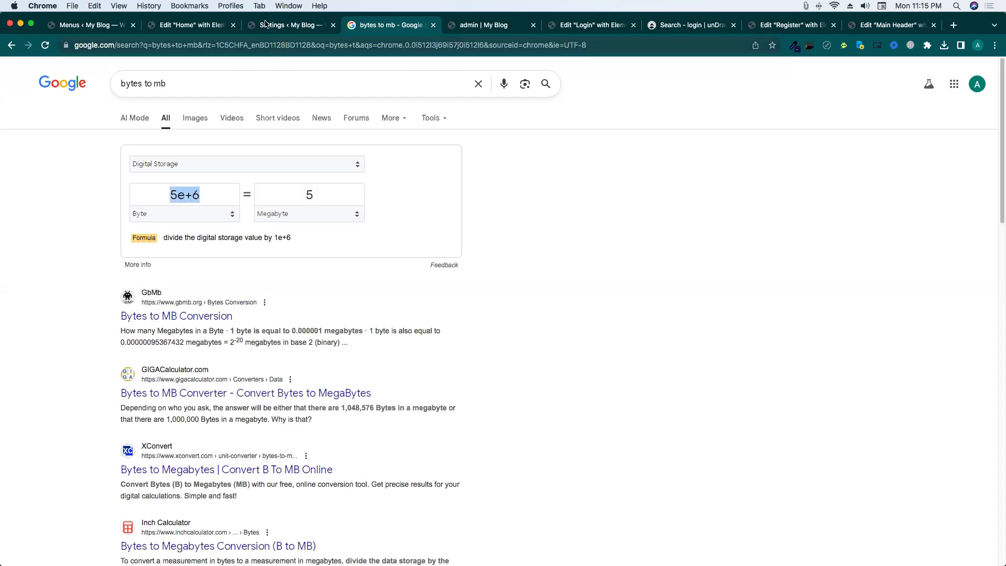
click(265, 26)
double_click(440, 274)
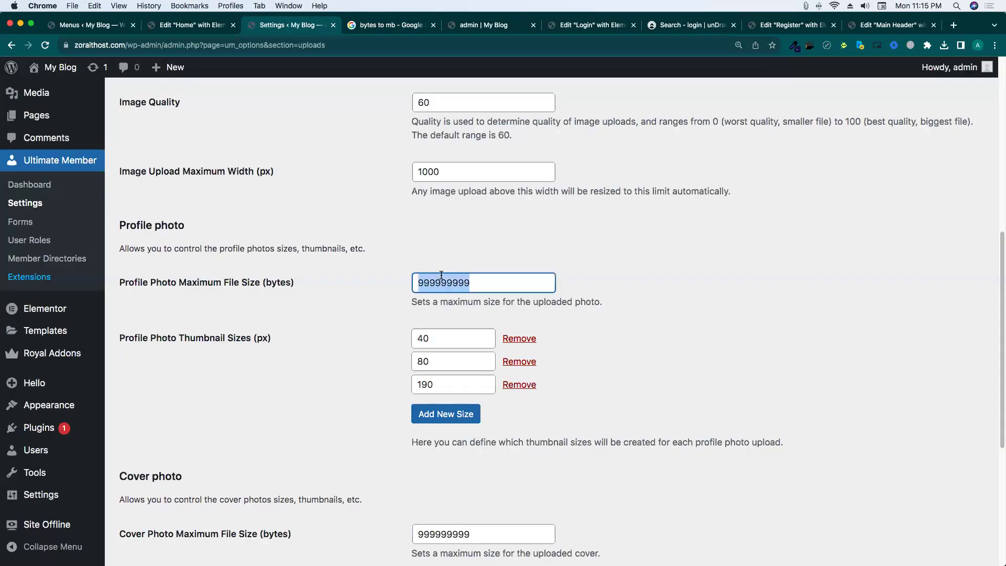
Check the cover photo maximum size value and save the Uploads settings.
click(721, 294)
scroll(345, 332, down, 5)
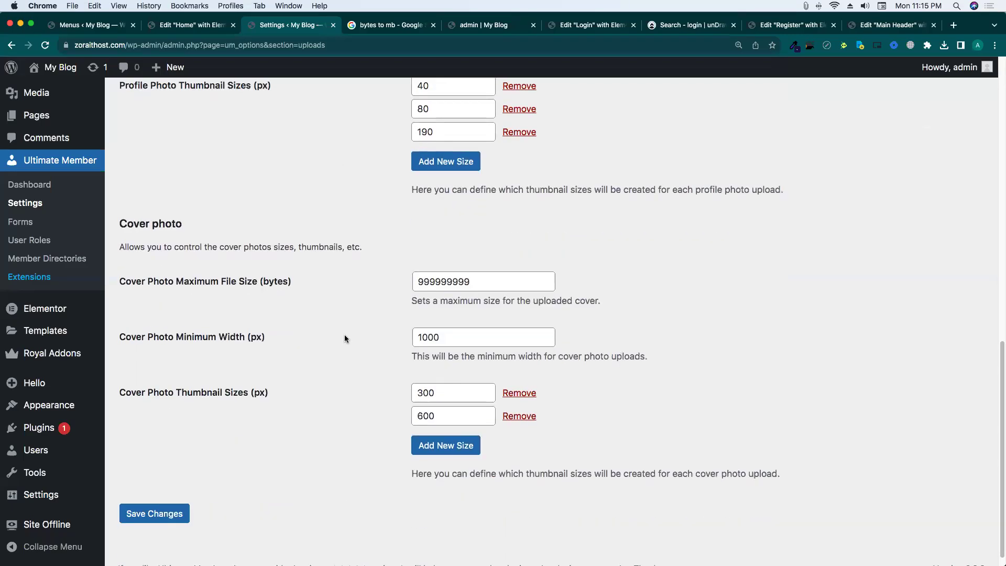
click(465, 270)
double_click(465, 270)
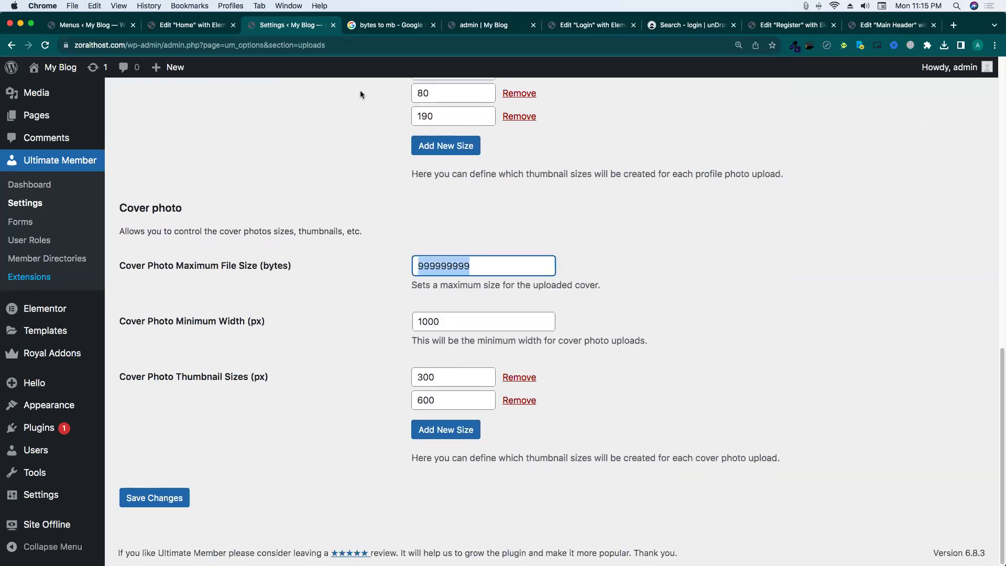
click(487, 25)
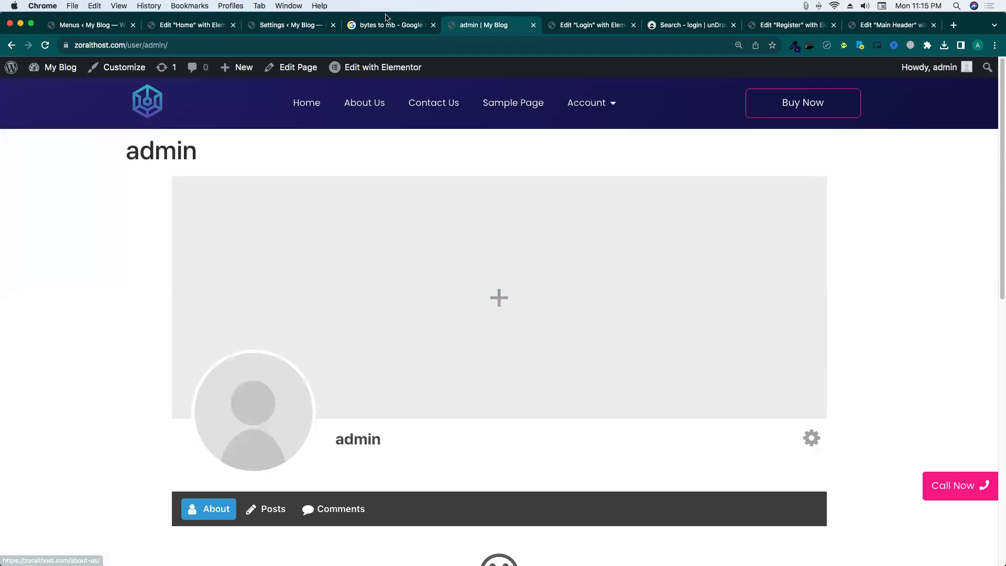
click(293, 25)
click(167, 498)
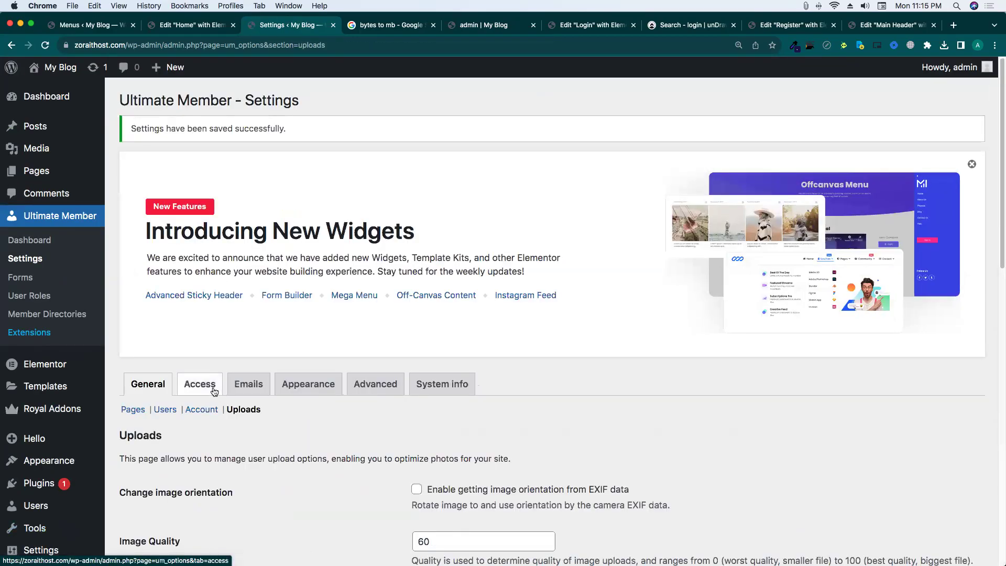
On the Access tab, set Global Site Access to 'Site accessible to Logged In Users'.
click(213, 386)
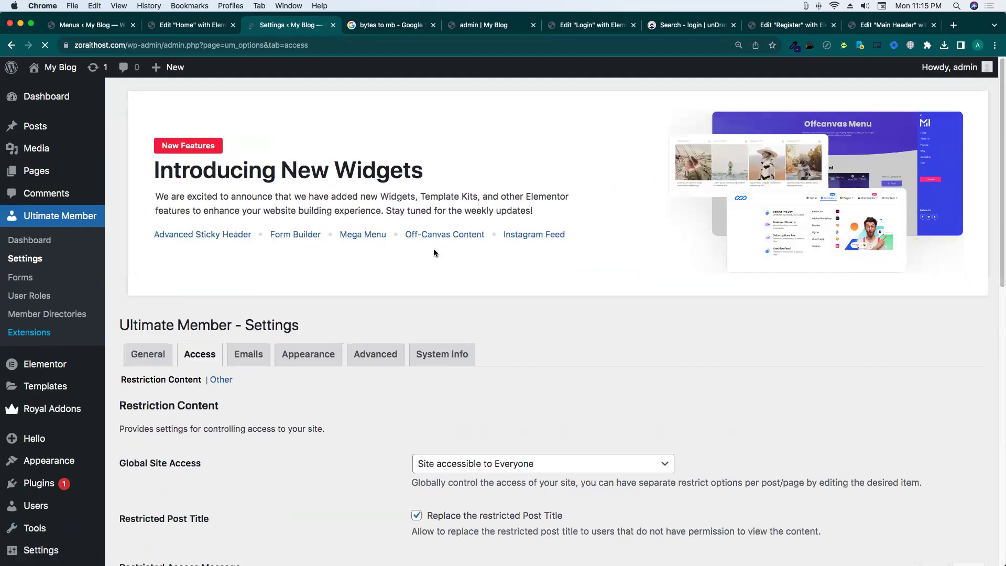
scroll(338, 287, down, 3)
scroll(337, 286, down, 2)
drag(128, 191, 345, 190)
click(359, 198)
click(504, 184)
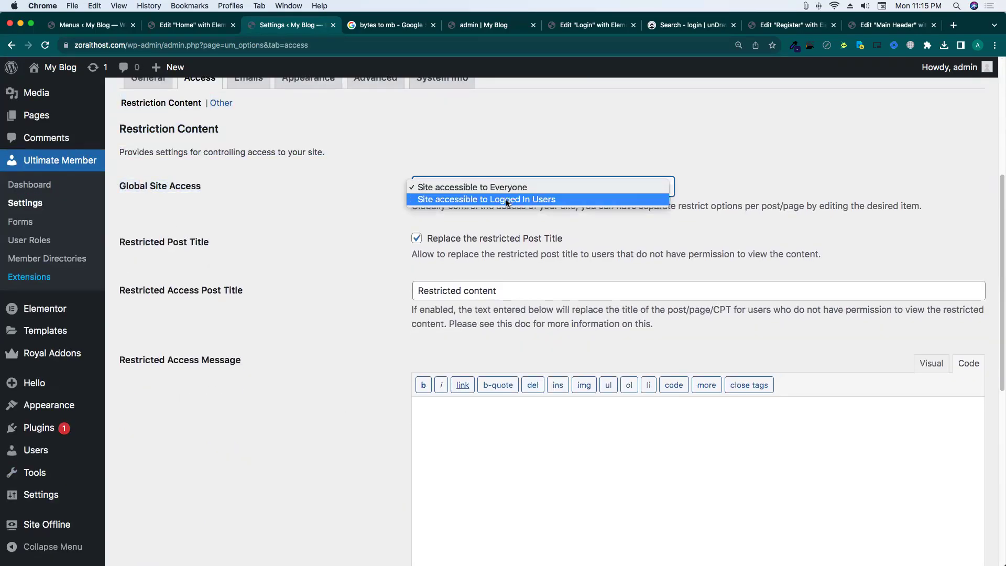
click(508, 200)
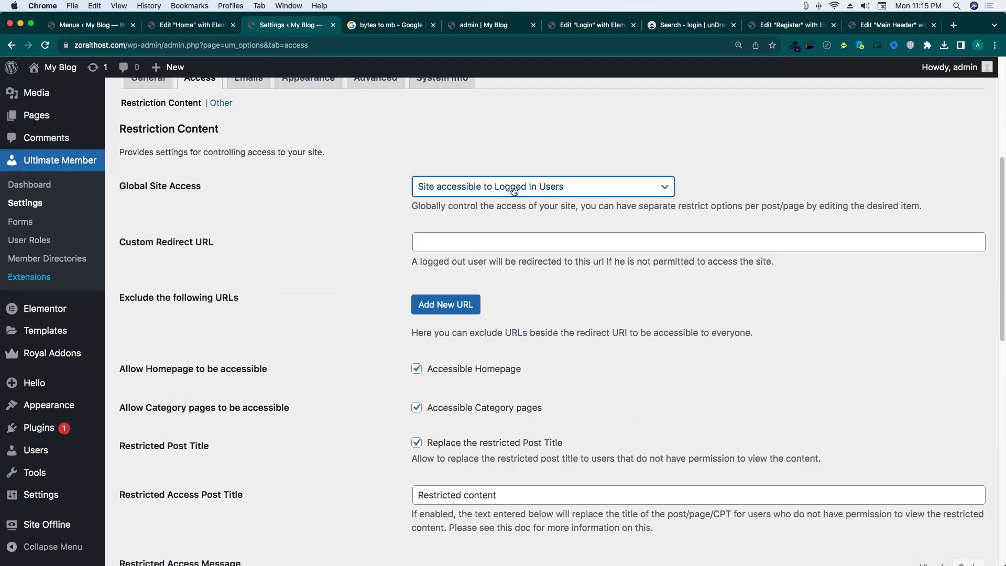
Uncheck Accessible Homepage and save the Access settings.
scroll(250, 457, down, 7)
scroll(250, 467, down, 2)
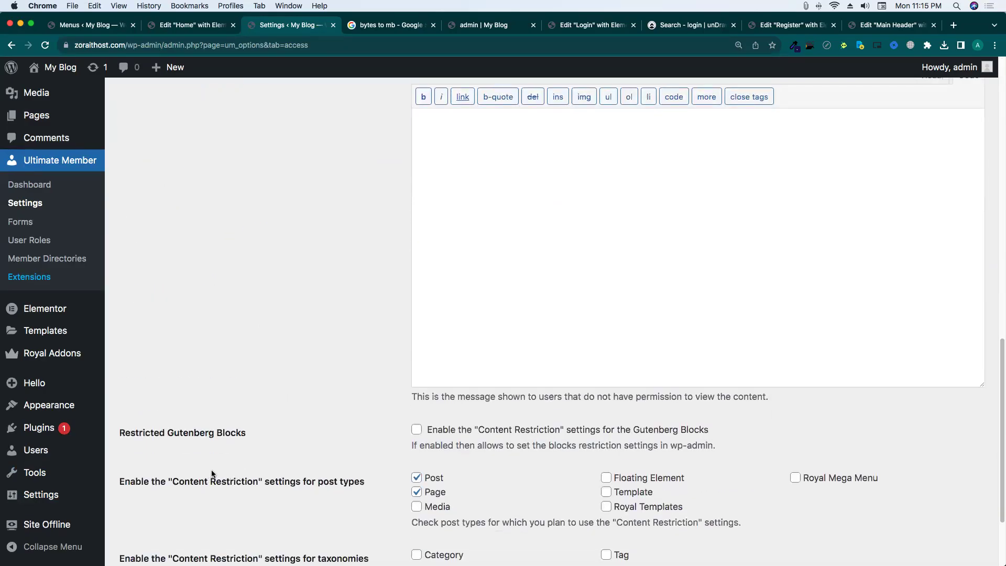
scroll(225, 460, up, 9)
scroll(360, 422, down, 3)
drag(523, 317, 417, 325)
drag(553, 328, 438, 317)
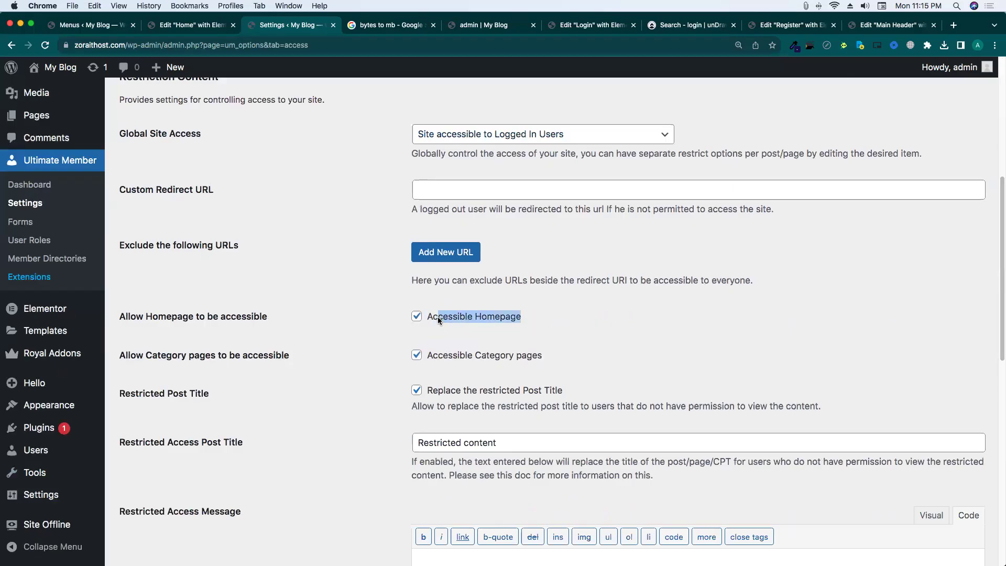
drag(543, 356, 431, 357)
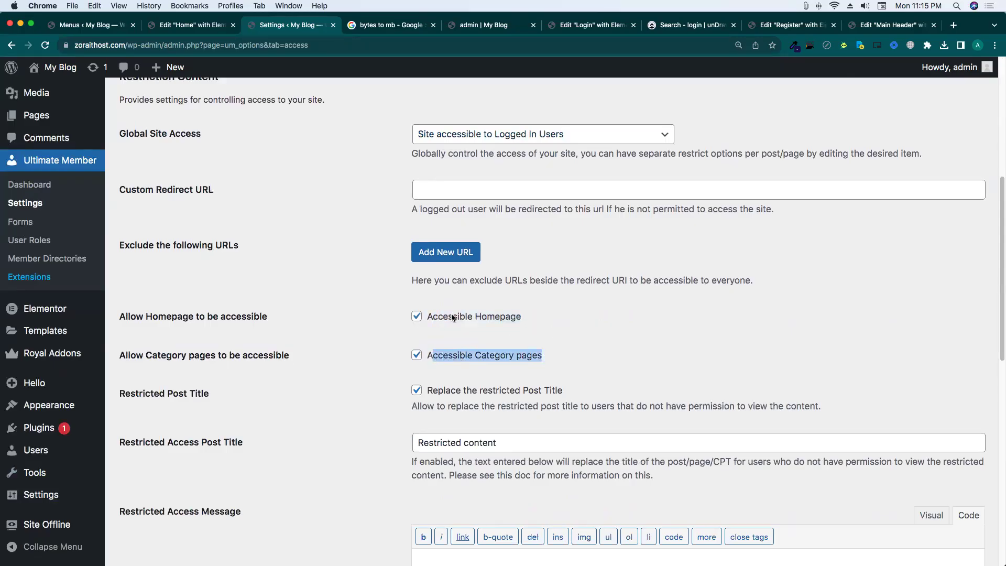
click(416, 317)
scroll(373, 395, down, 10)
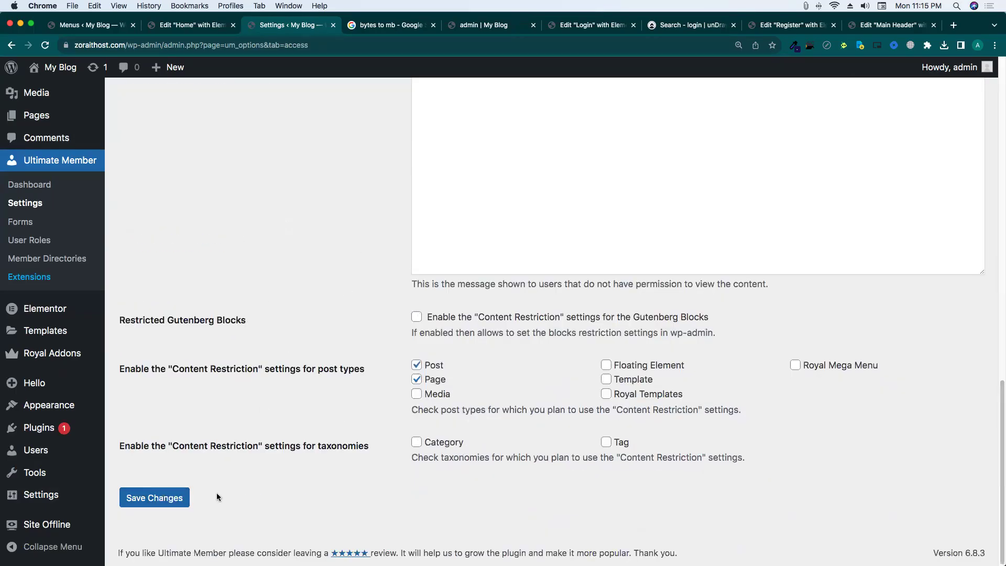
click(157, 497)
key(ctrl+Up)
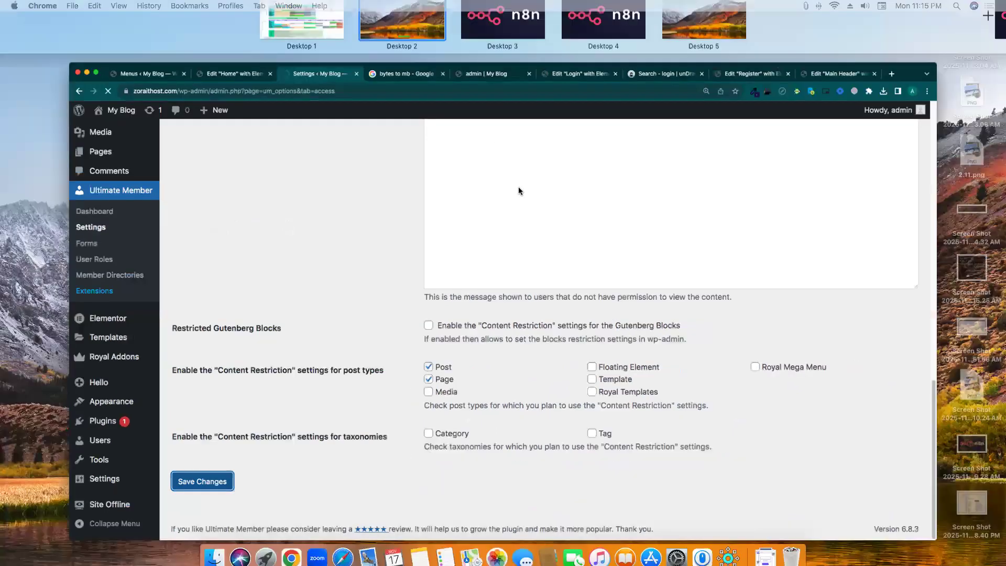
Copy the site URL and load it in a private window as a logged-out visitor.
click(344, 243)
click(482, 25)
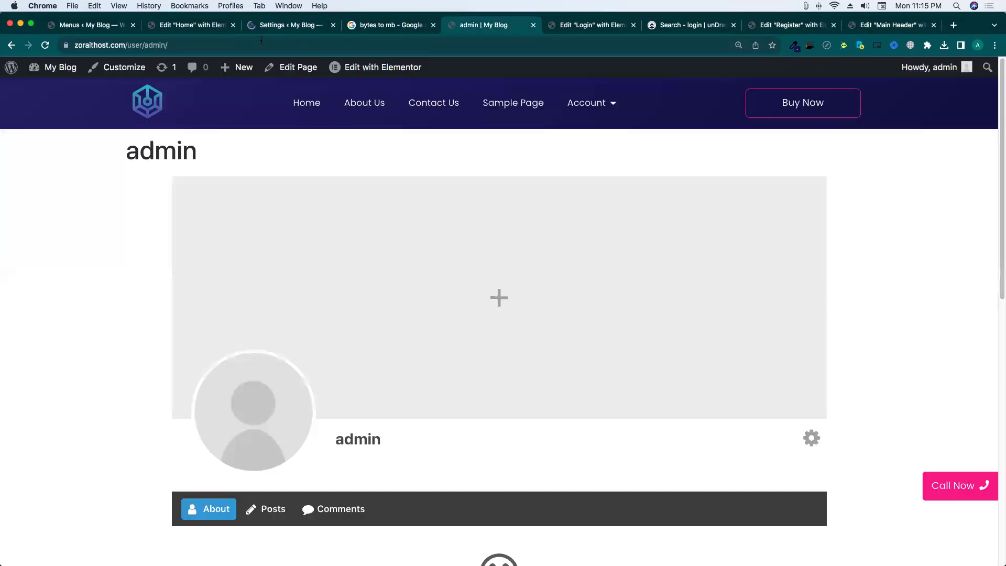
click(148, 44)
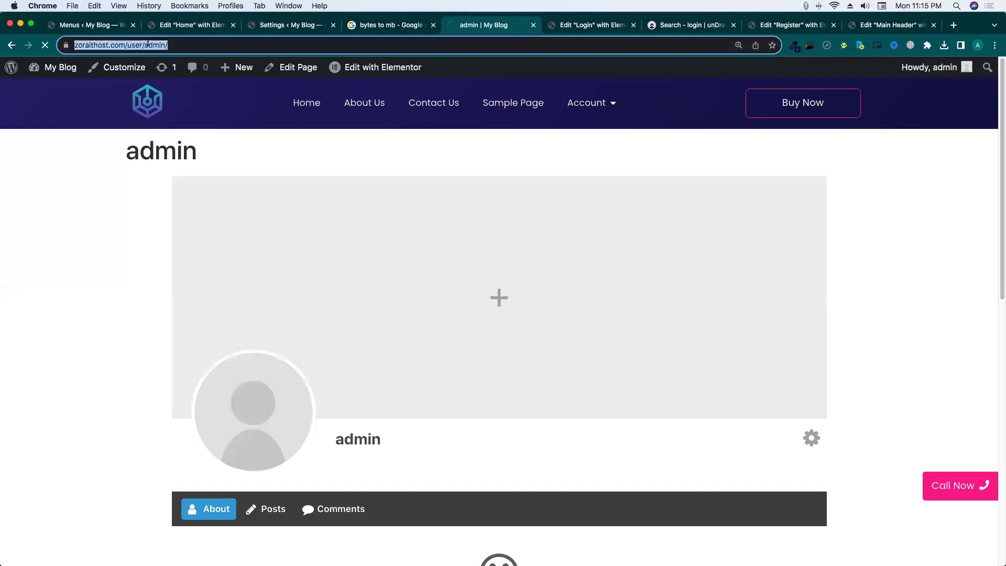
key(super+c)
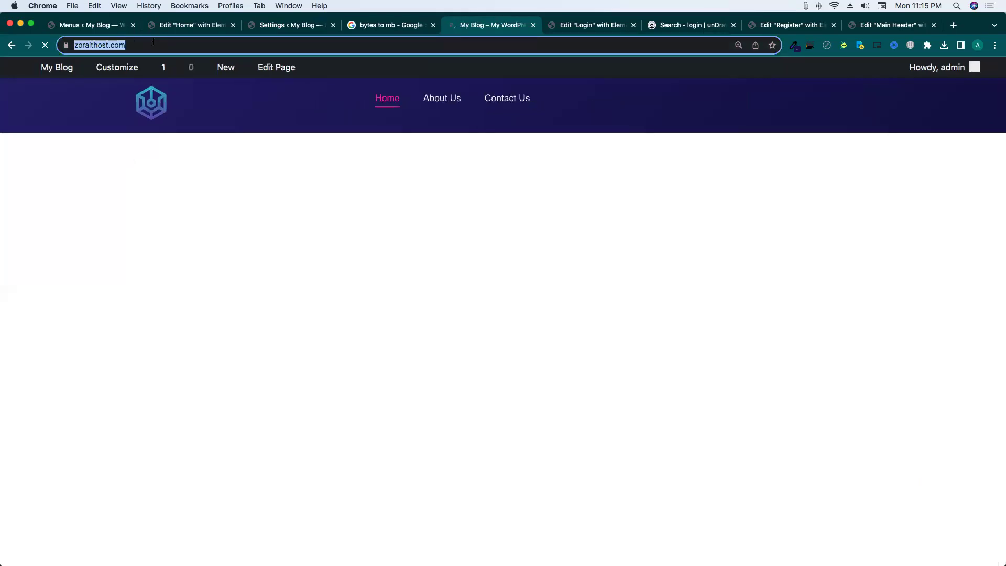
key(super+shift+n)
key(super+v)
key(Return)
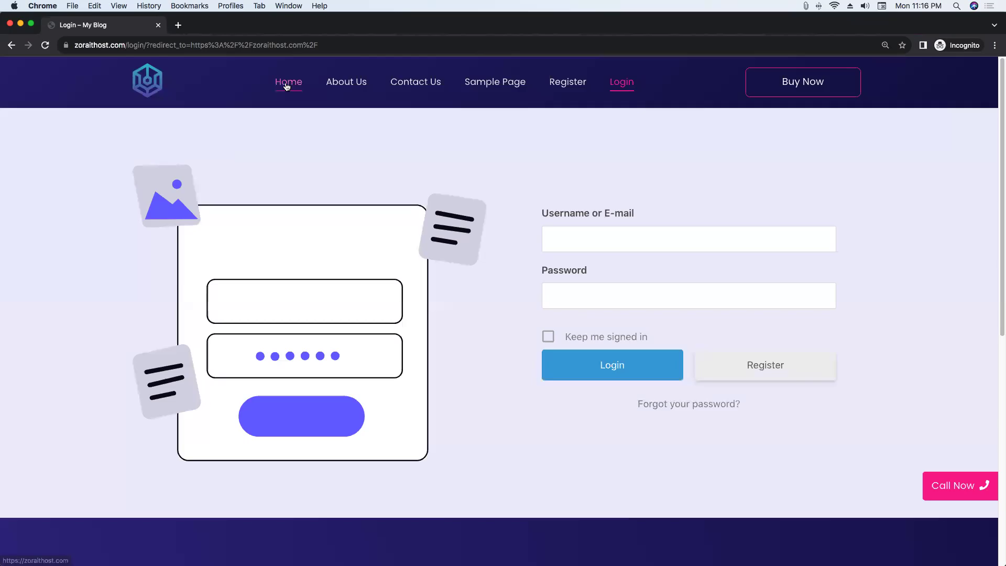
Confirm the home page redirects to Login, then close the private window and return to Settings.
click(287, 86)
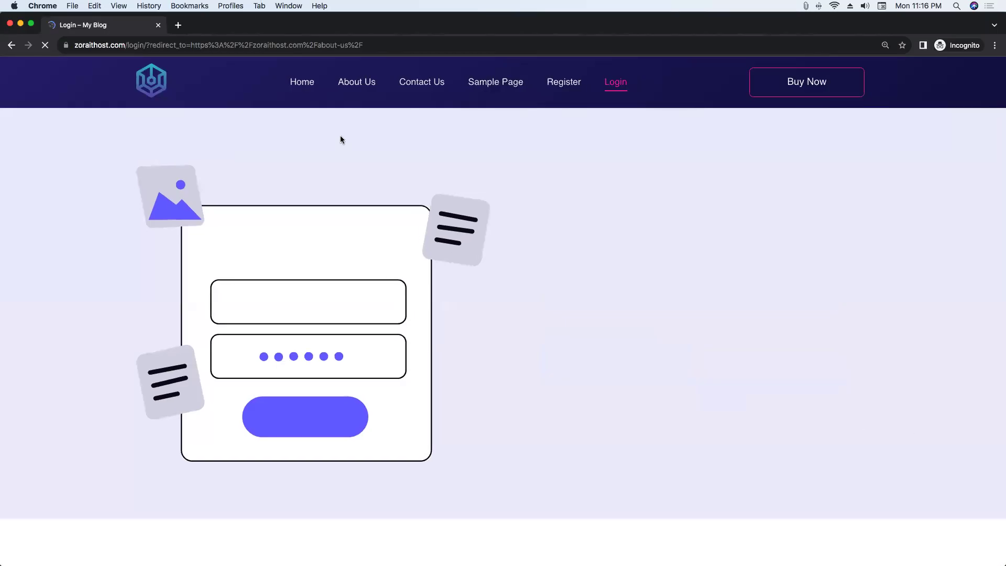
click(158, 25)
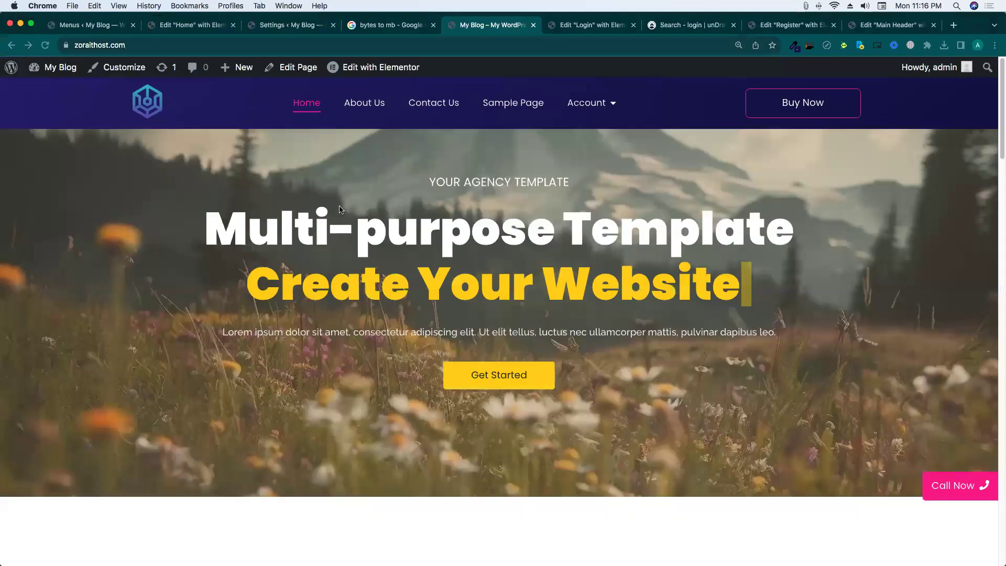
click(277, 26)
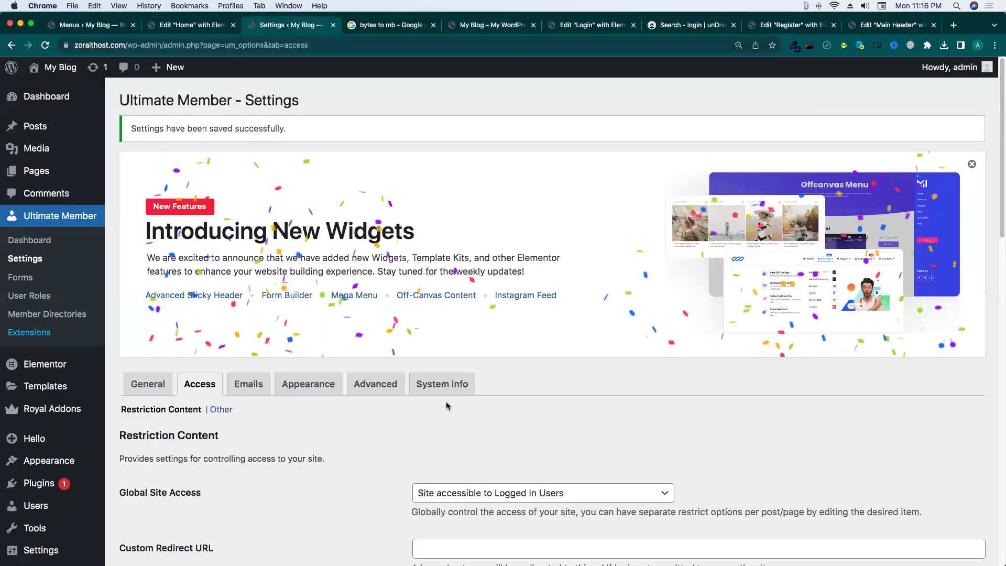
Verify Global Site Access still reads 'Site accessible to Logged In Users'.
scroll(356, 388, down, 8)
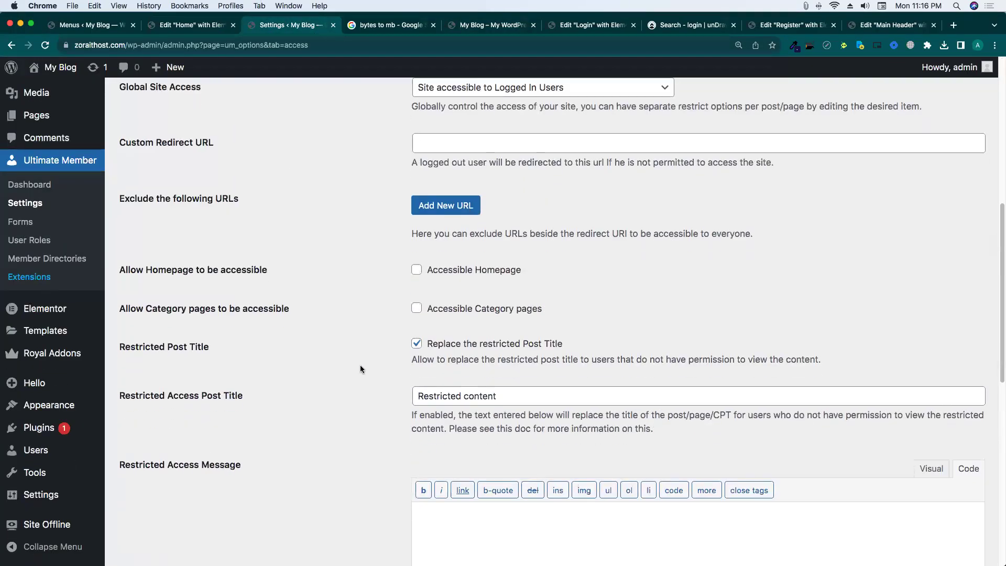
scroll(360, 367, down, 10)
scroll(360, 367, up, 3)
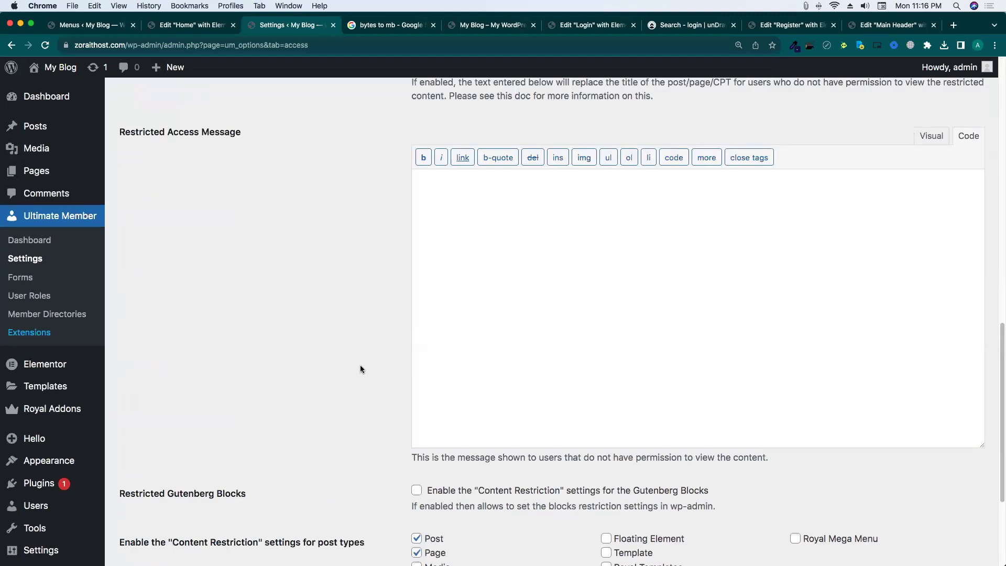
scroll(360, 369, up, 10)
scroll(51, 278, down, 1)
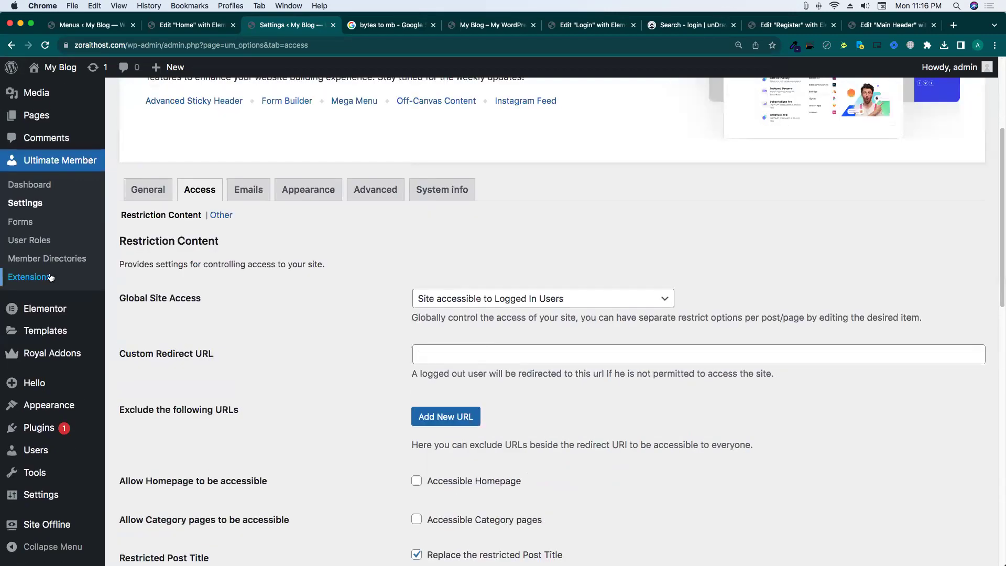
click(495, 298)
click(480, 300)
scroll(329, 314, down, 2)
In Other access settings, tick 'Enable limit for changing password' and head to Emails.
click(220, 162)
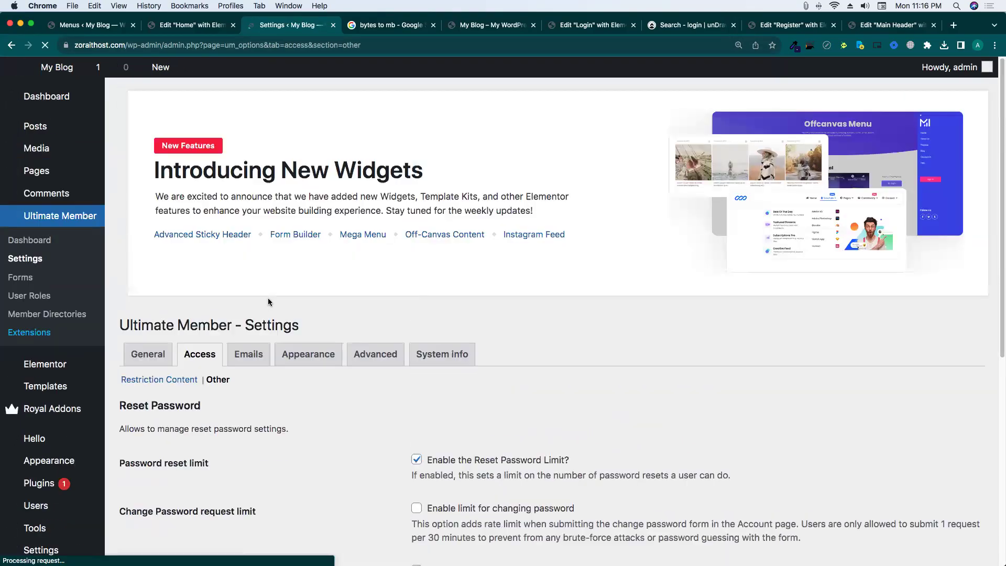
scroll(268, 297, down, 5)
scroll(269, 299, down, 2)
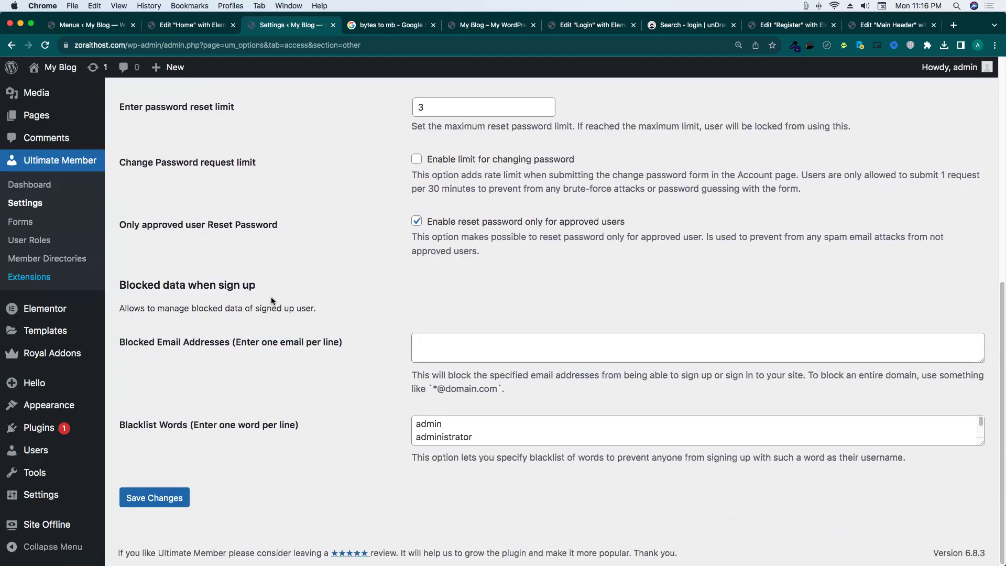
scroll(271, 300, up, 3)
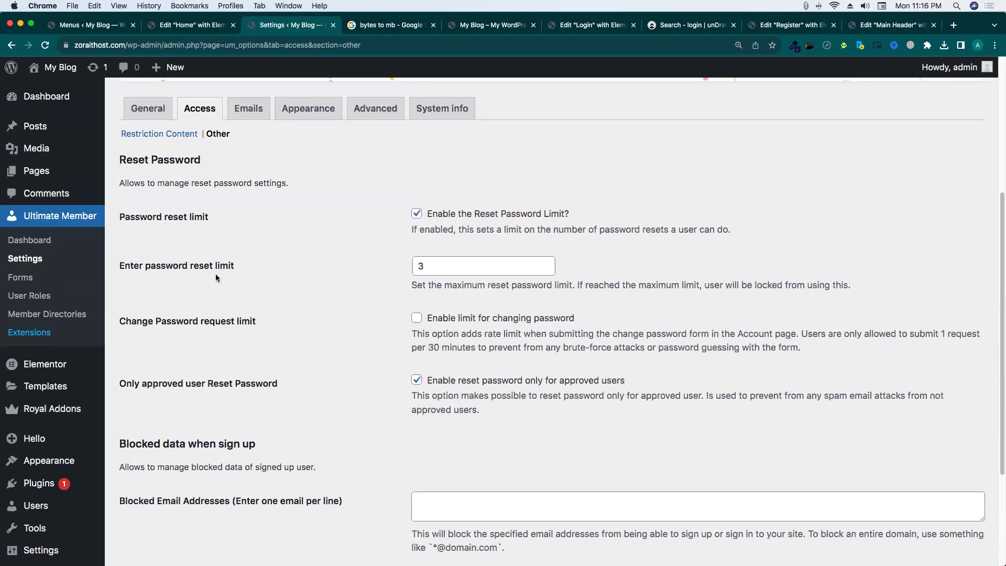
triple_click(249, 264)
triple_click(181, 323)
click(282, 320)
scroll(285, 320, down, 2)
scroll(284, 324, up, 3)
click(444, 301)
click(359, 304)
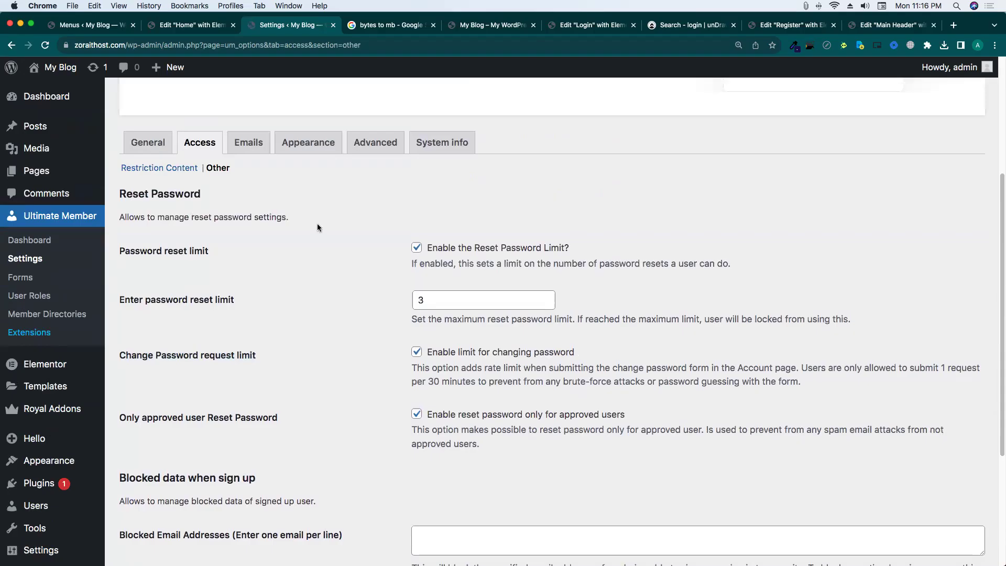
click(252, 150)
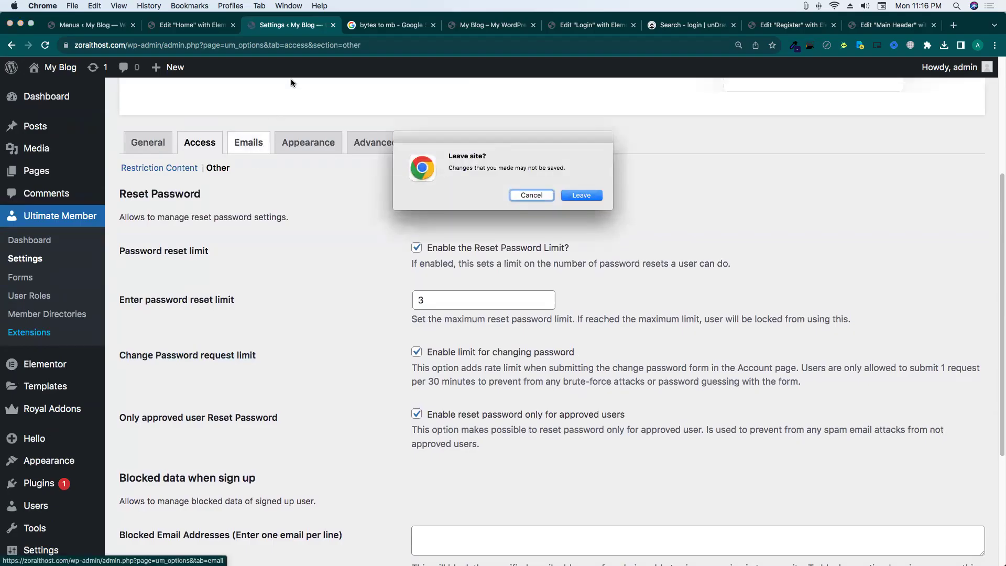
Leave without saving and review the Account Welcome and Account Activation emails in the list.
click(581, 195)
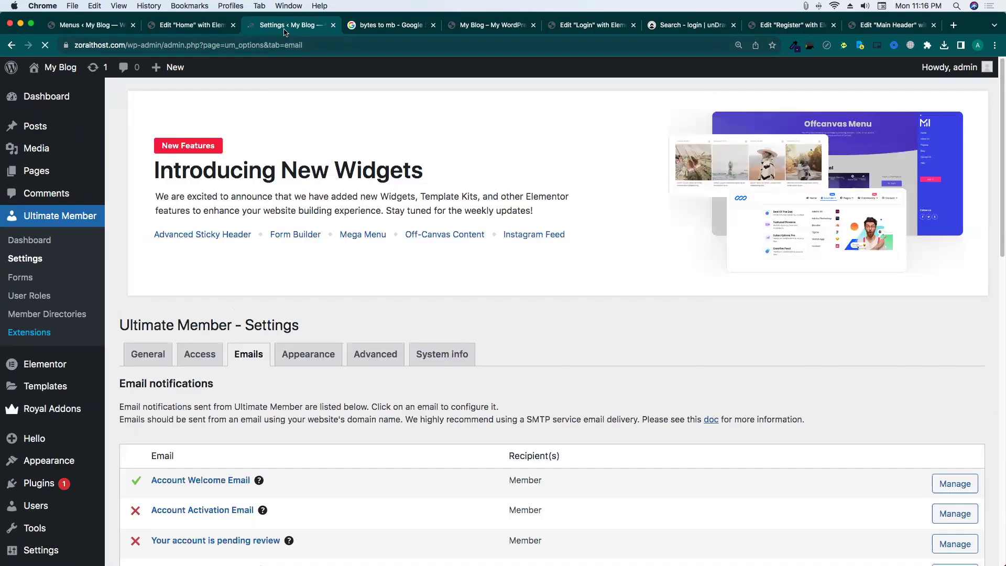
scroll(483, 292, down, 6)
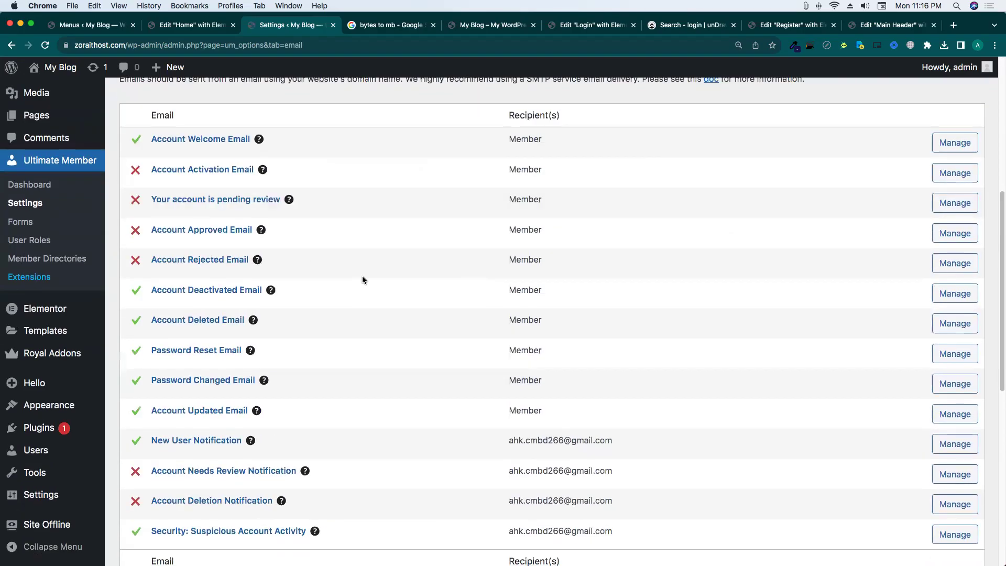
scroll(362, 280, up, 2)
drag(152, 242, 262, 241)
click(311, 245)
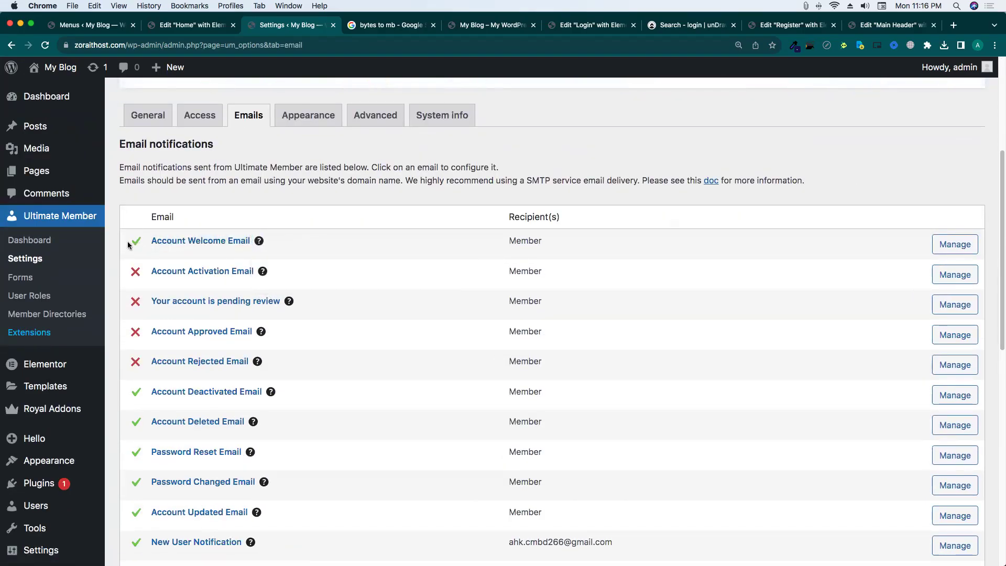
drag(149, 272, 262, 273)
click(297, 277)
Enable the Account Activation Email notification and confirm its green tick in the list.
click(941, 274)
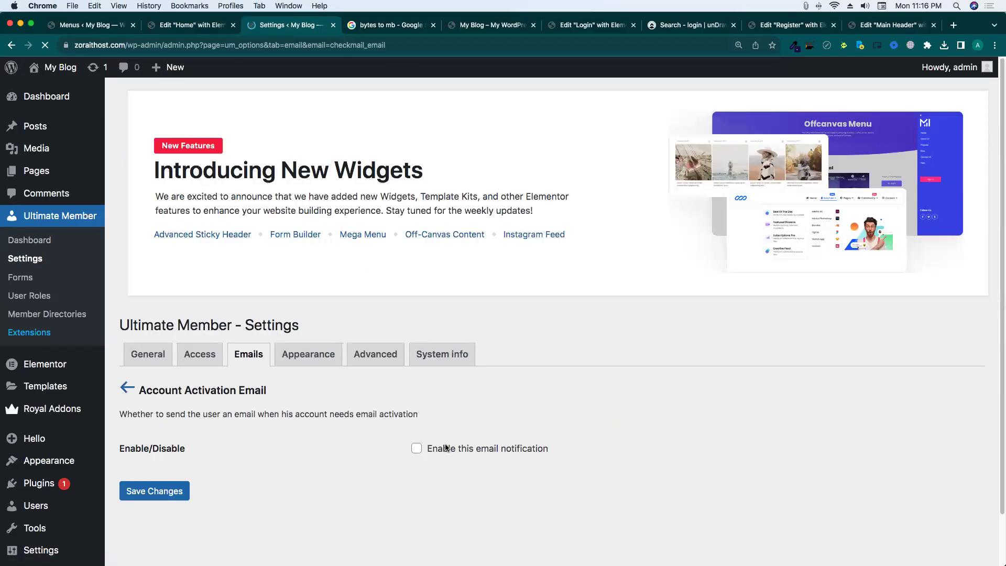
scroll(435, 435, down, 2)
click(416, 394)
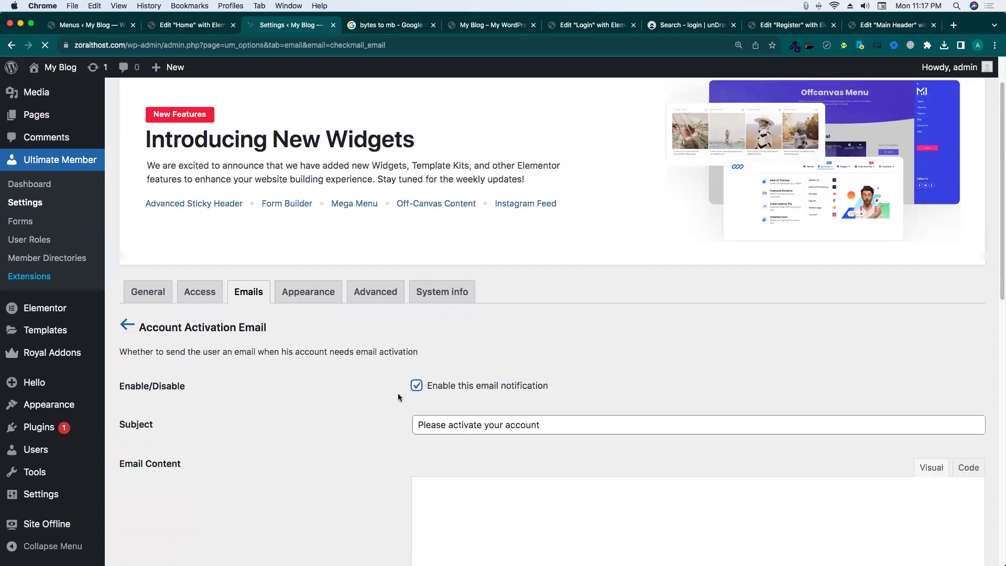
scroll(401, 377, down, 6)
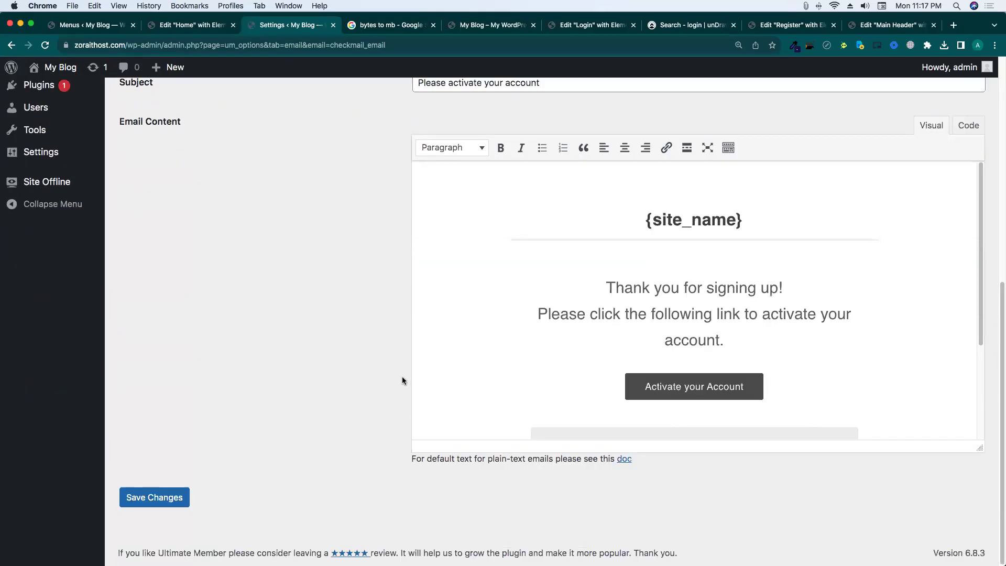
scroll(467, 369, down, 5)
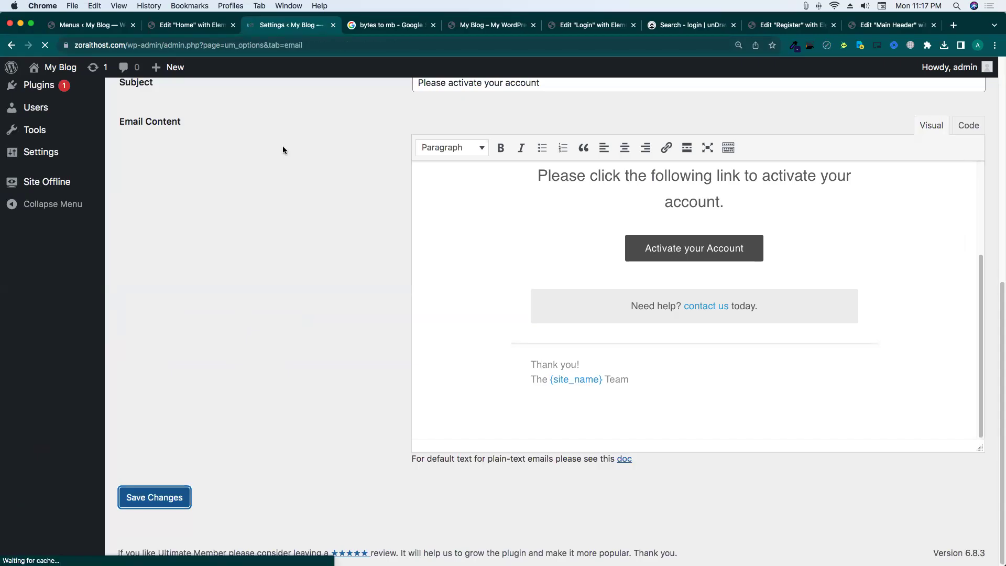
scroll(291, 164, down, 6)
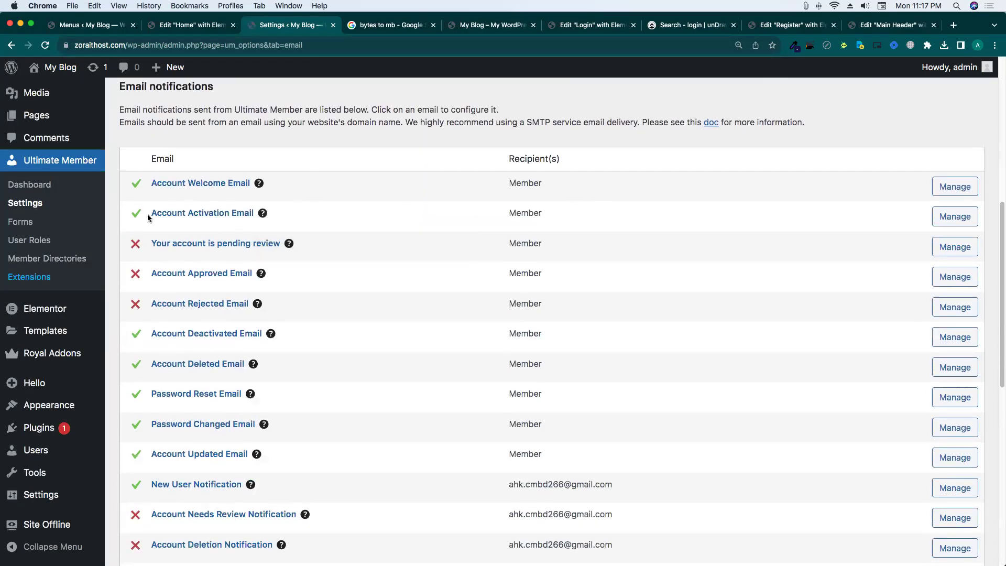
drag(147, 217, 220, 220)
click(341, 215)
right_click(227, 213)
In a new tab, review the subject 'Please activate your account' and the email body text.
click(250, 221)
click(346, 24)
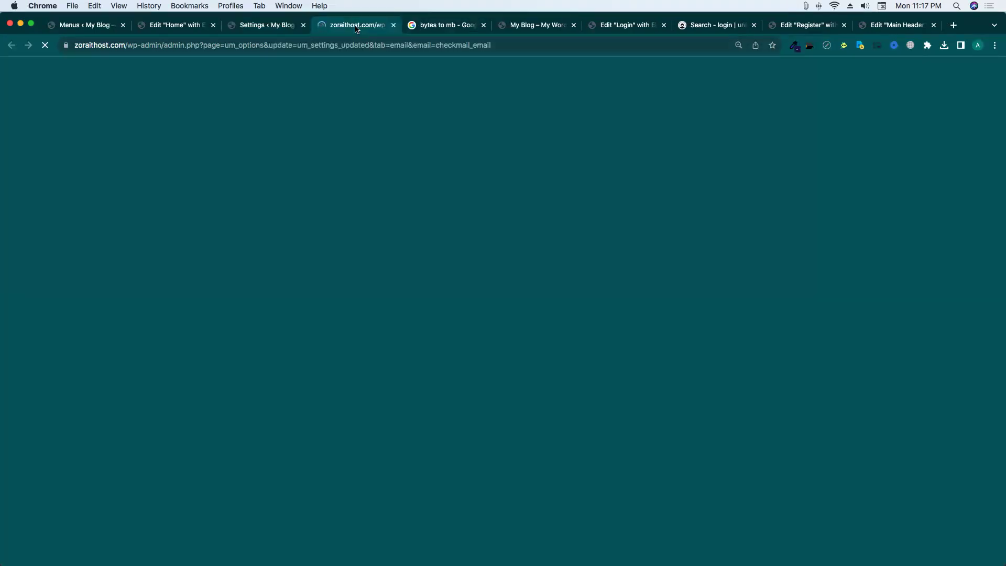
scroll(519, 325, down, 5)
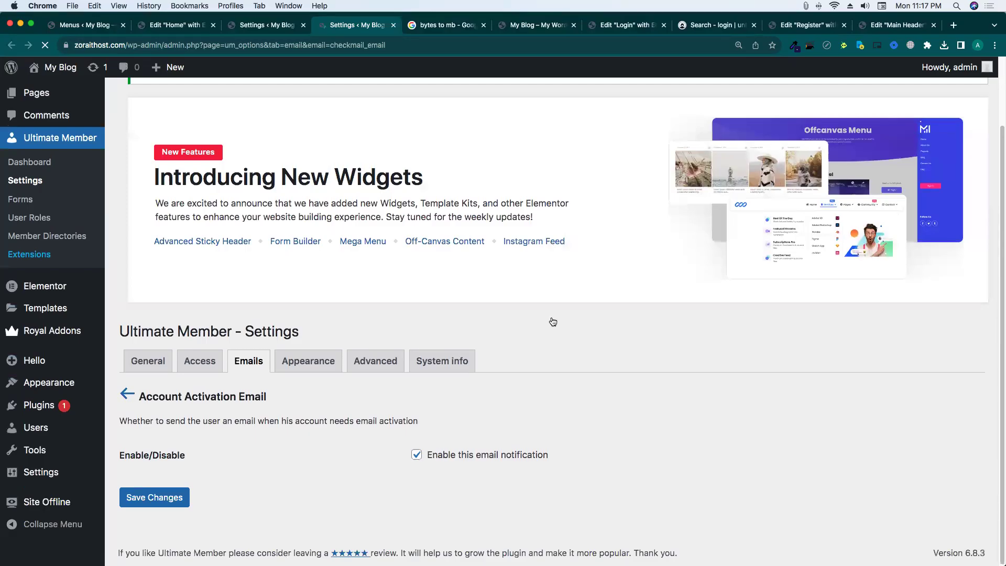
scroll(475, 399, down, 5)
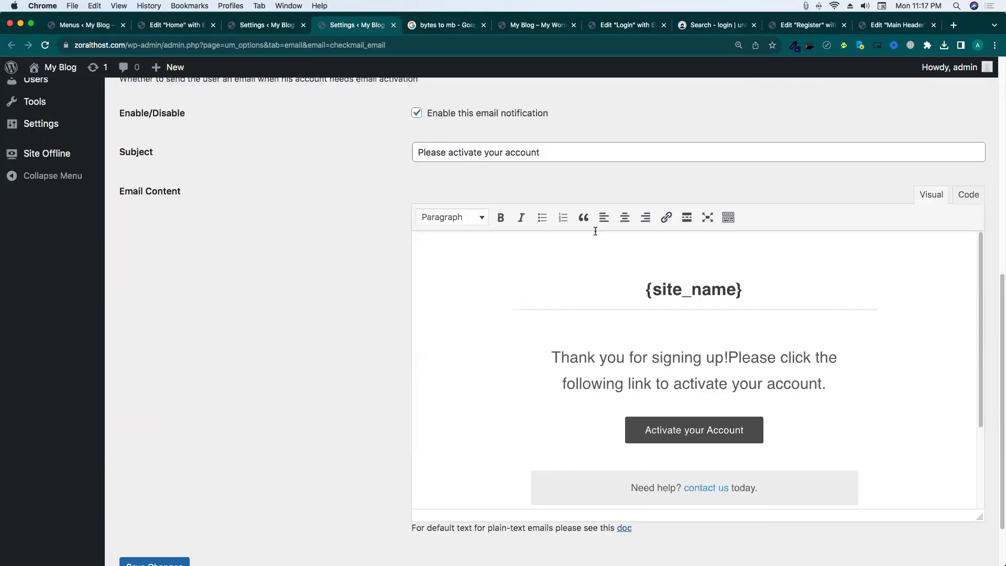
triple_click(545, 154)
drag(646, 292, 811, 294)
click(783, 345)
mouse_move(60, 72)
mouse_move(53, 128)
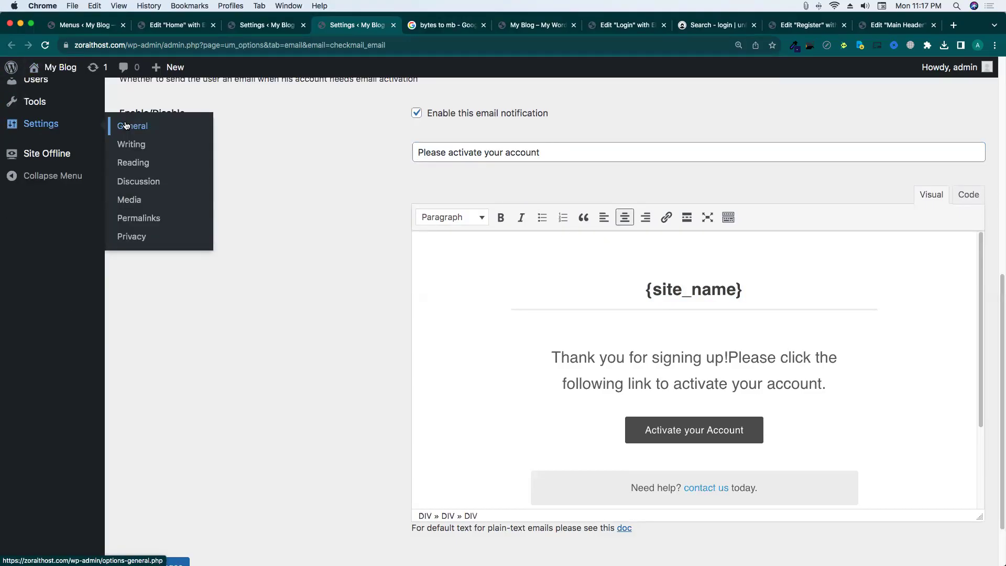
drag(552, 355, 836, 380)
Inspect the links behind the Activate your Account button ({account_activation_link}) and contact us.
scroll(779, 362, down, 4)
click(701, 325)
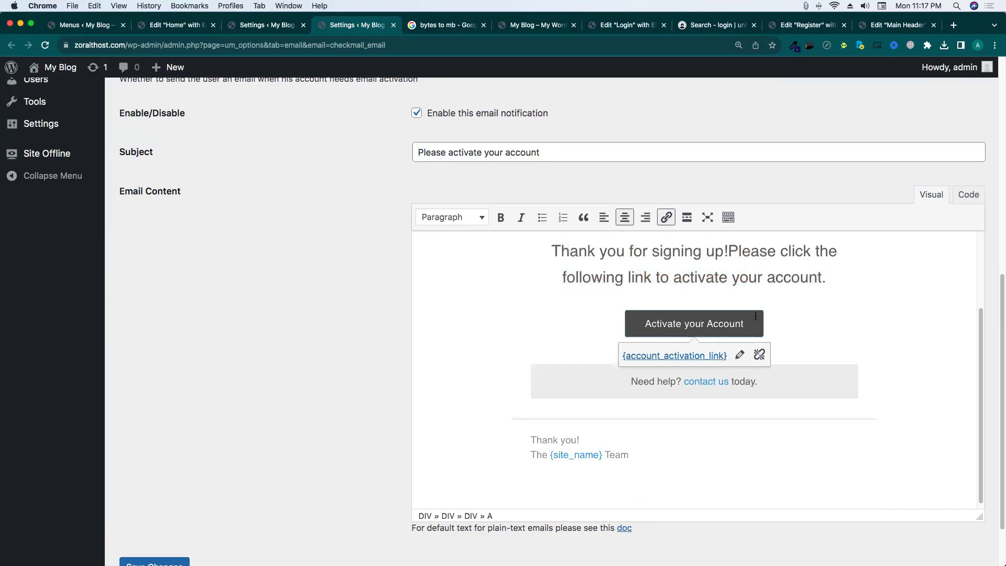
click(684, 386)
click(702, 382)
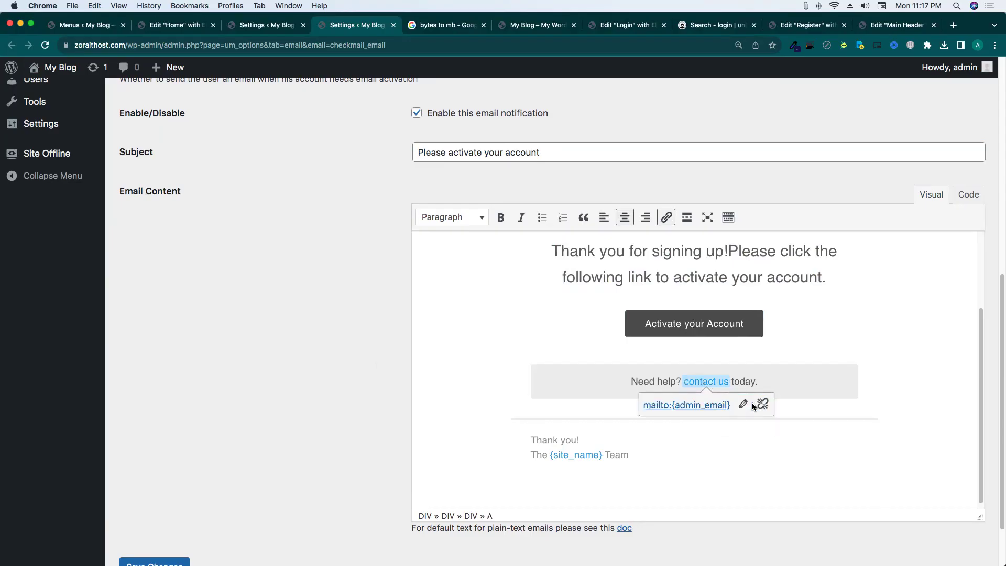
click(651, 383)
scroll(560, 463, down, 1)
scroll(200, 273, up, 4)
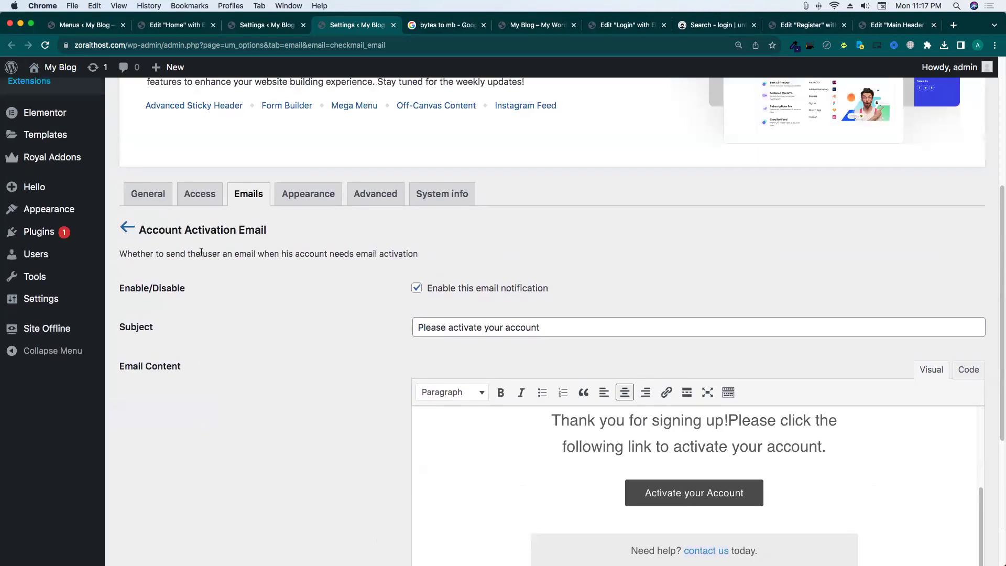
Return to the email notifications list and review the admin email address field.
click(128, 226)
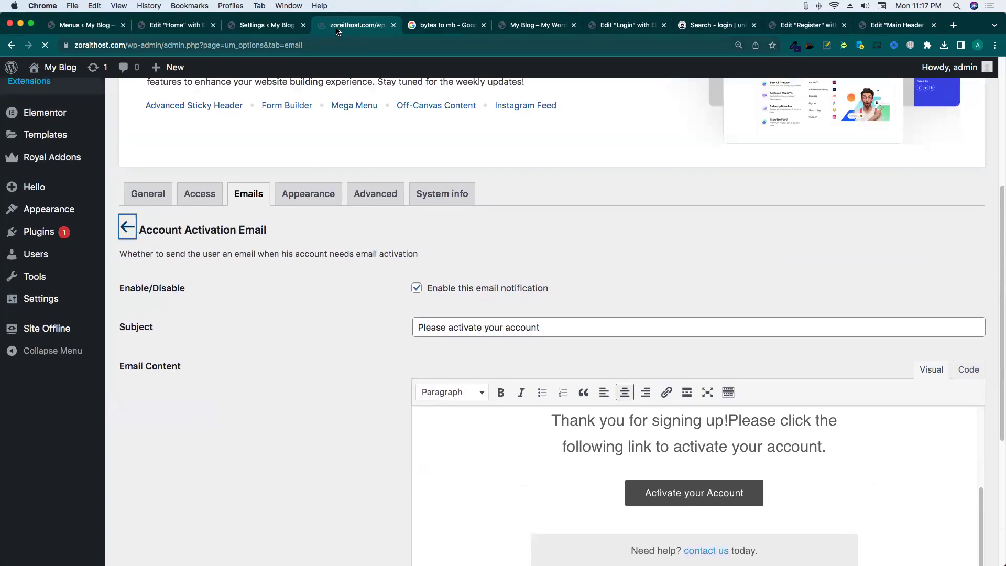
scroll(417, 313, down, 15)
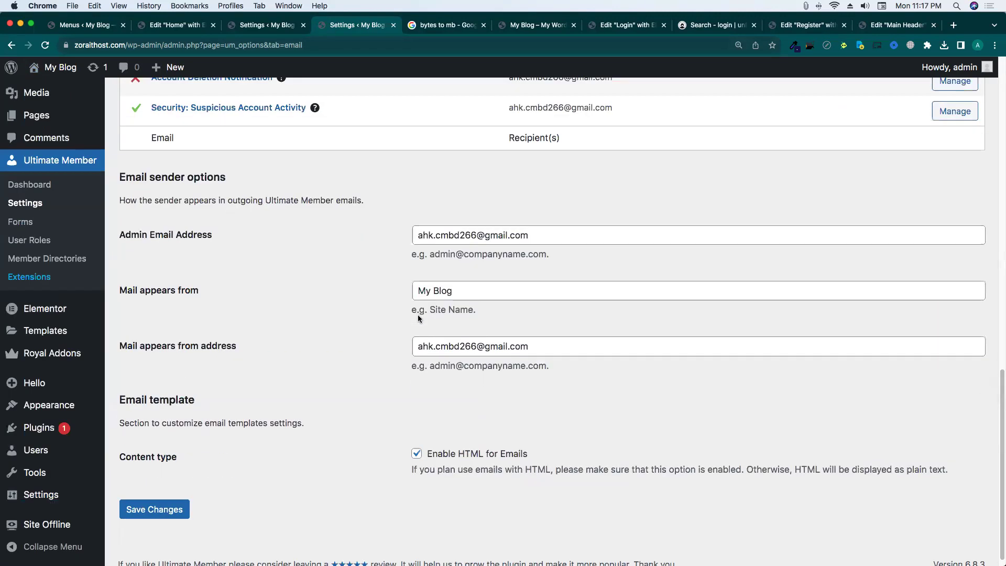
drag(539, 233, 382, 247)
click(382, 247)
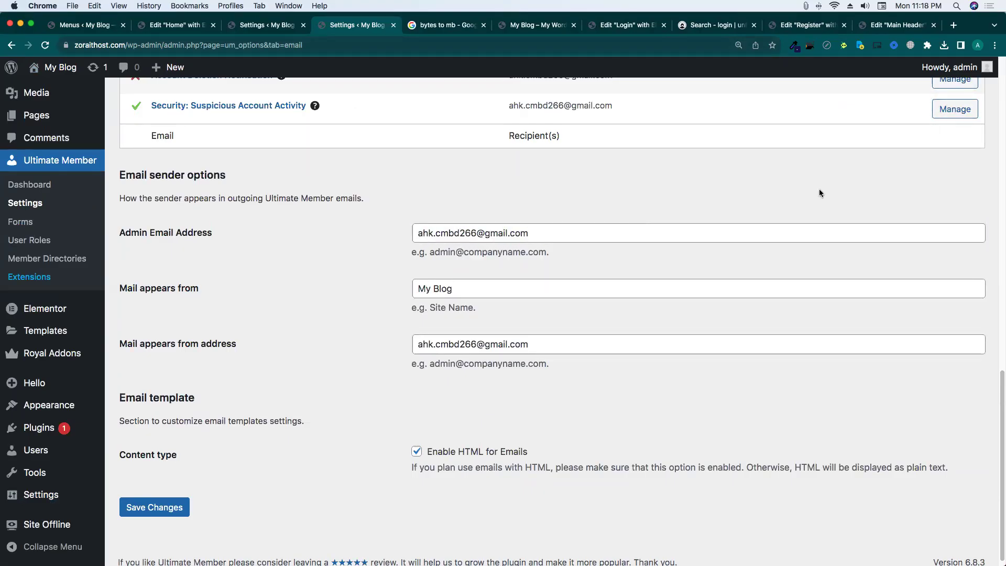
triple_click(478, 238)
click(451, 253)
drag(412, 256, 538, 253)
triple_click(517, 233)
click(547, 255)
click(418, 234)
key(Tab)
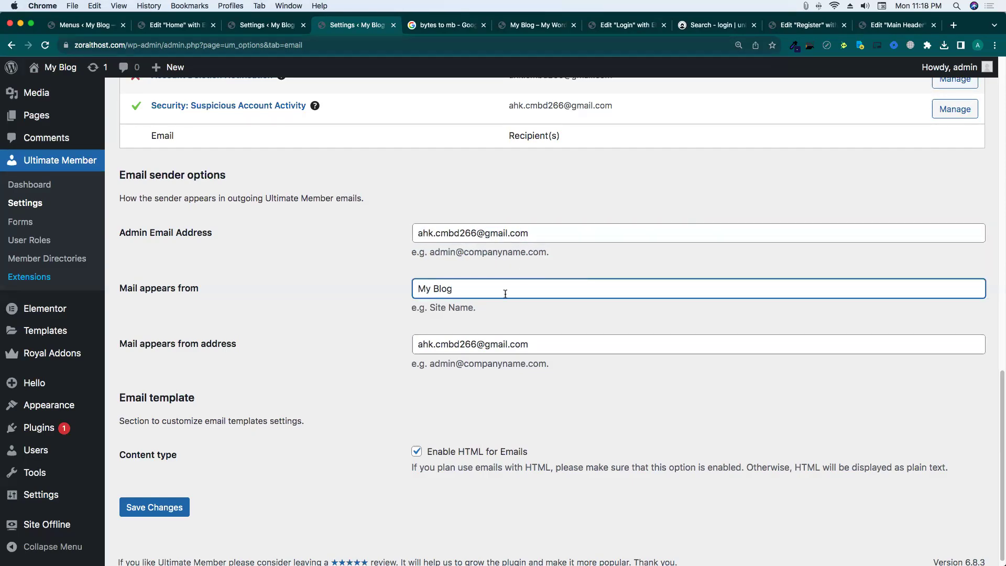
Review the sender name 'My Blog' and the from address, leaving both unchanged.
drag(457, 289, 342, 291)
click(468, 287)
scroll(453, 288, up, 3)
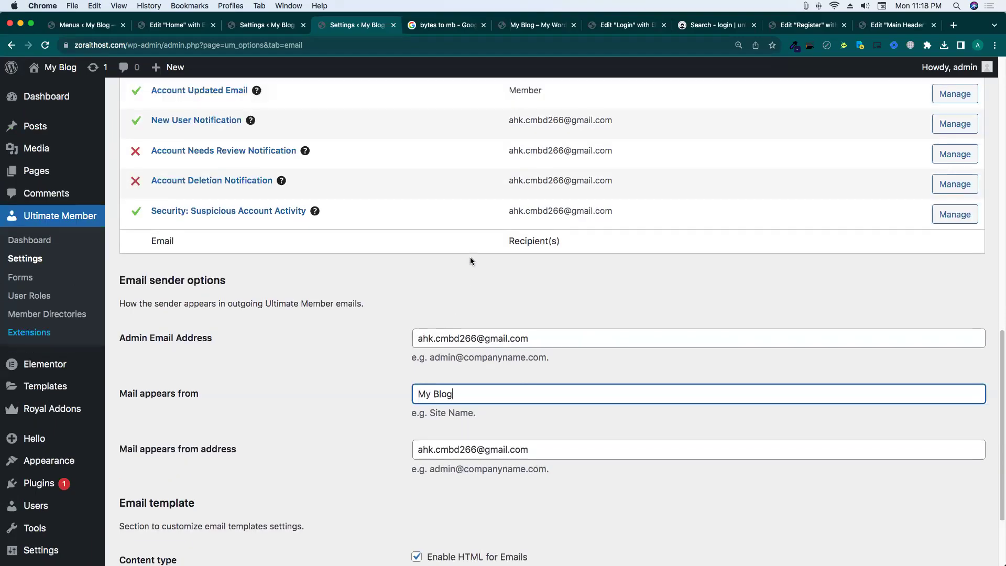
scroll(491, 380, down, 3)
triple_click(451, 282)
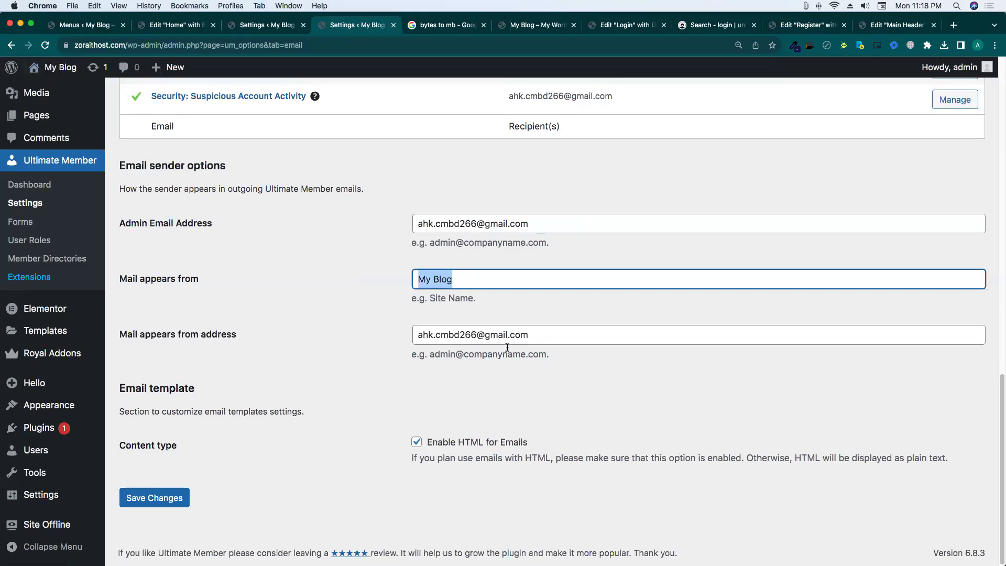
drag(527, 336, 355, 333)
click(386, 320)
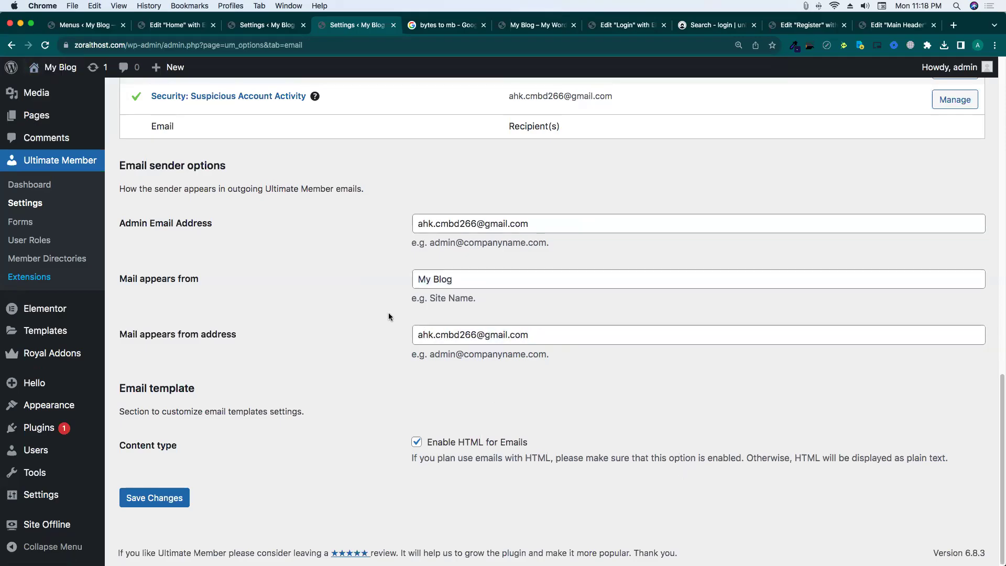
drag(178, 334, 313, 338)
click(326, 335)
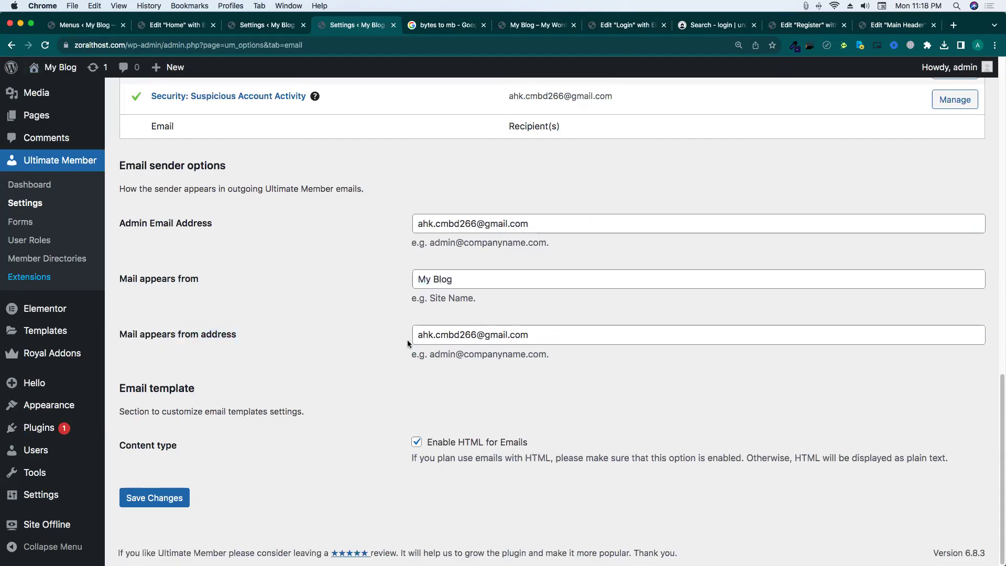
drag(522, 341, 375, 331)
click(510, 335)
click(375, 330)
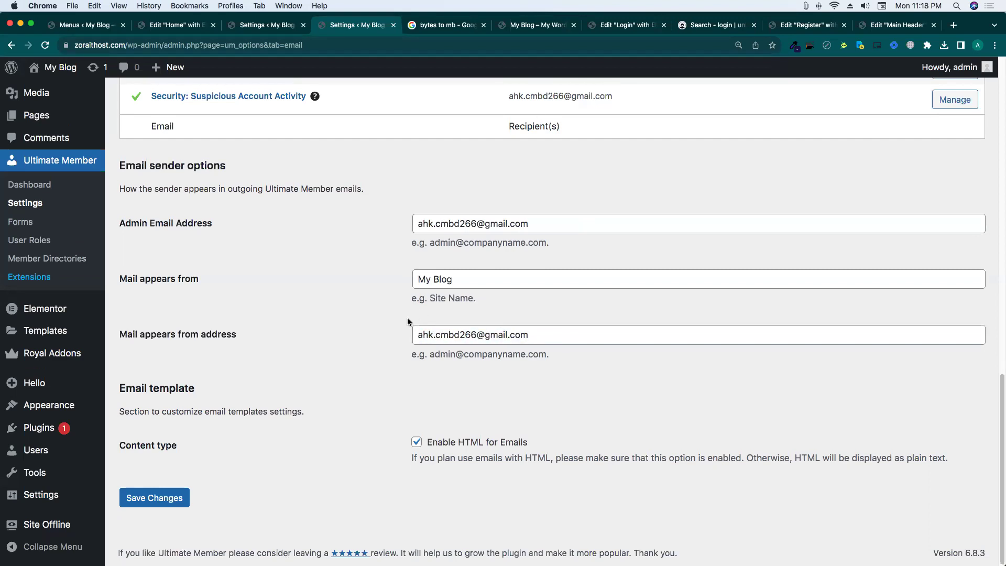
Re-check the sender address domain and the 'My Blog' sender name hint without editing.
scroll(408, 322, up, 15)
scroll(408, 322, down, 12)
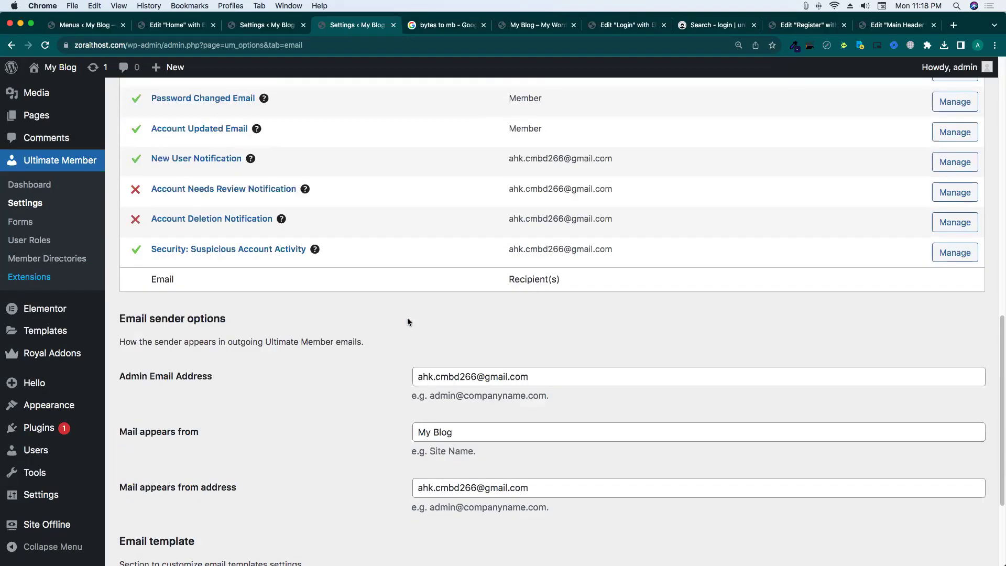
scroll(408, 322, down, 3)
drag(414, 332, 511, 337)
drag(585, 337, 353, 320)
click(357, 320)
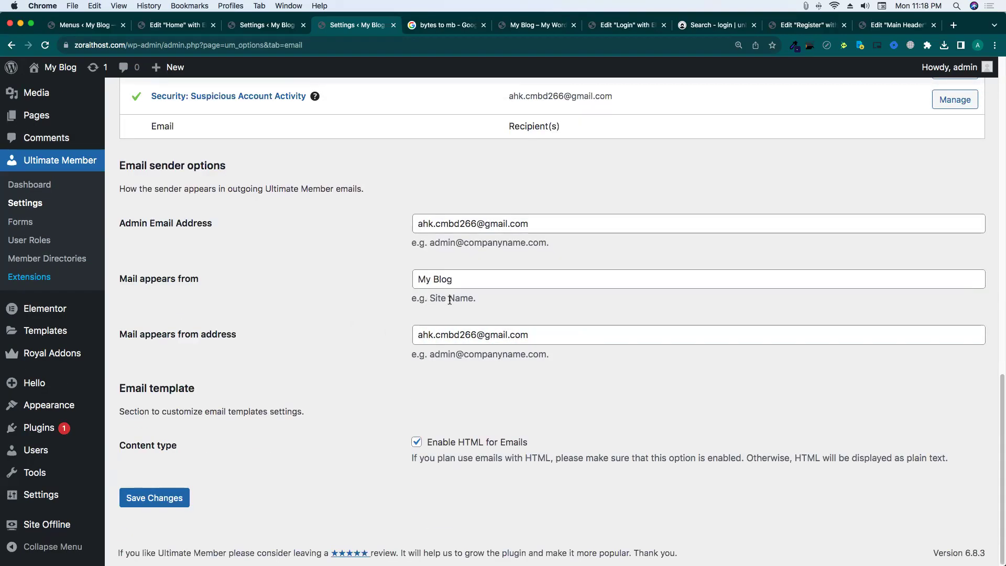
drag(489, 308, 385, 300)
click(474, 302)
scroll(416, 300, up, 15)
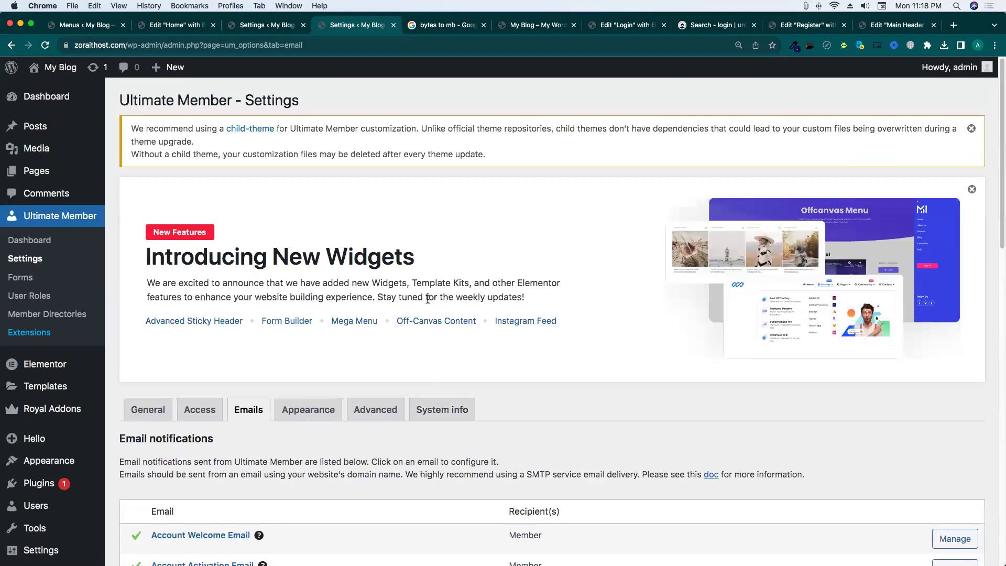
scroll(427, 303, down, 4)
click(309, 202)
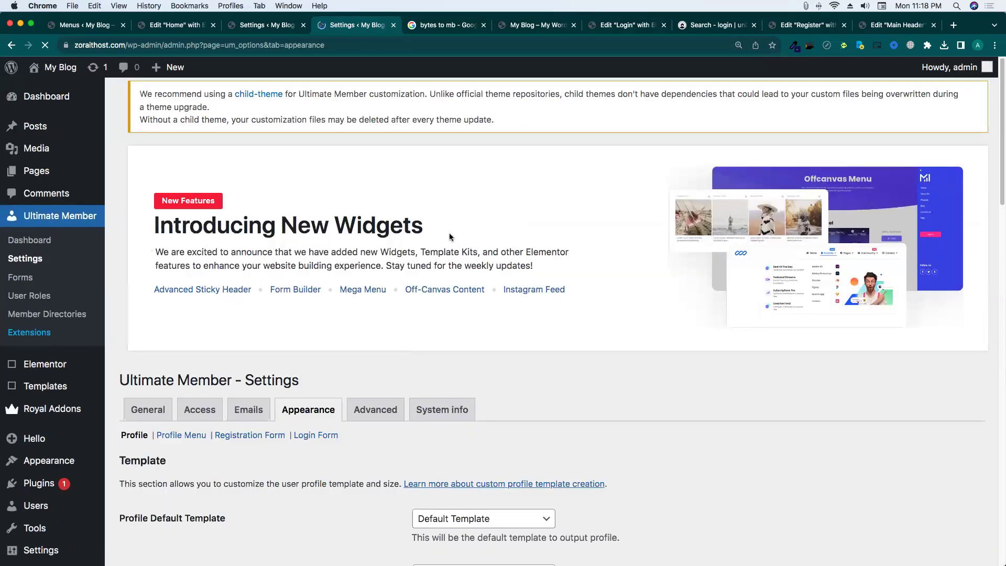
scroll(493, 244, down, 5)
click(492, 252)
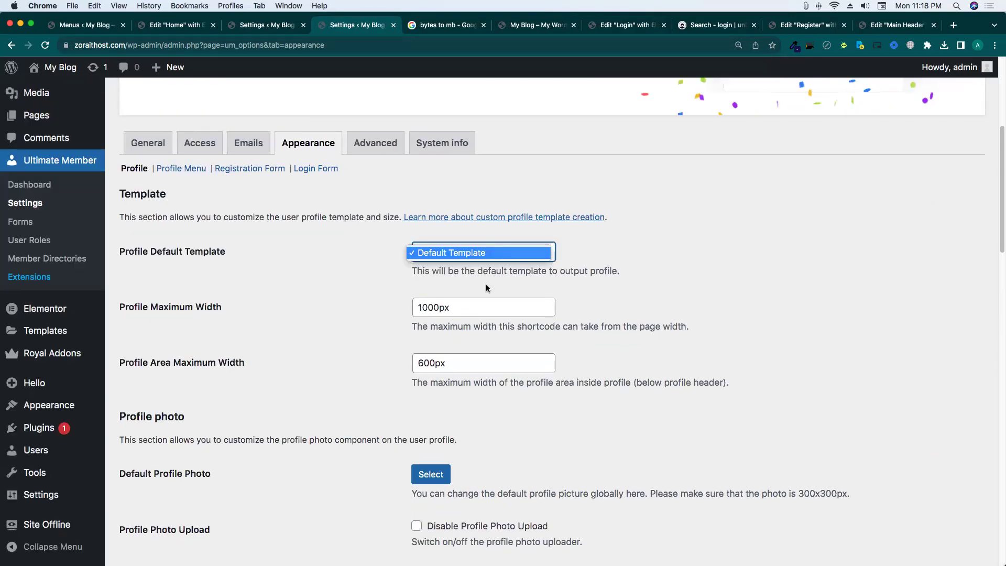
click(696, 284)
drag(473, 310, 506, 309)
click(682, 310)
click(540, 304)
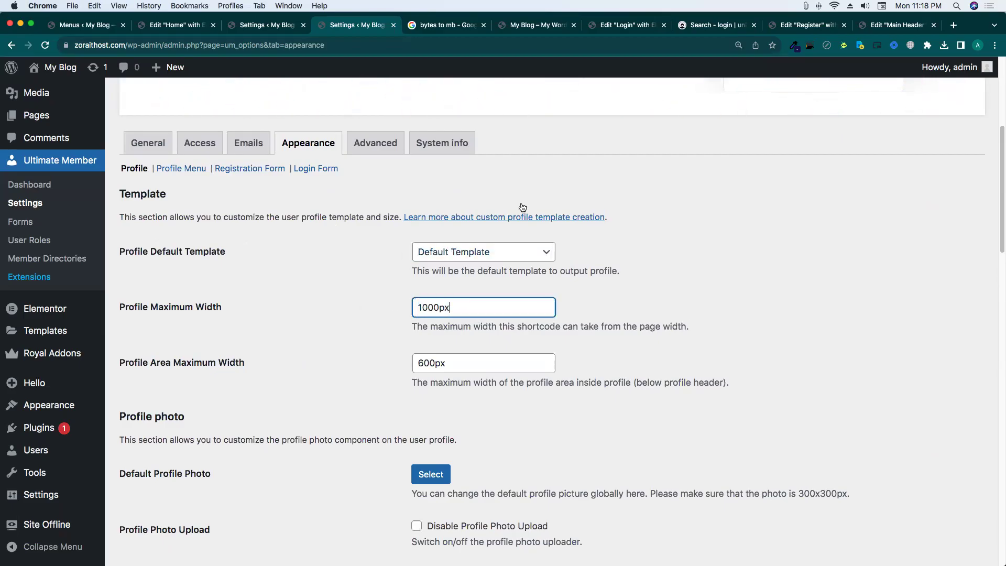
click(534, 24)
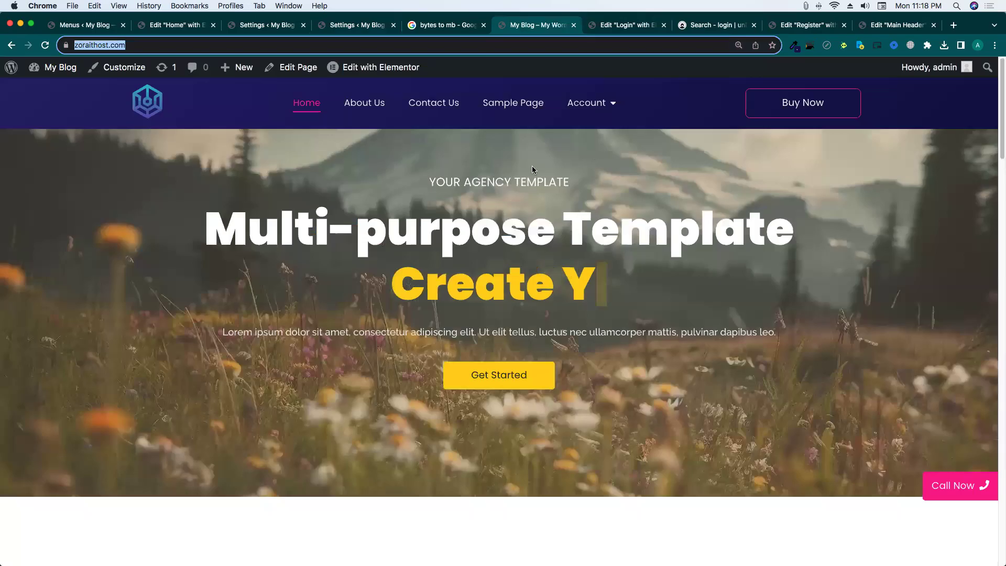
click(343, 31)
scroll(563, 340, down, 10)
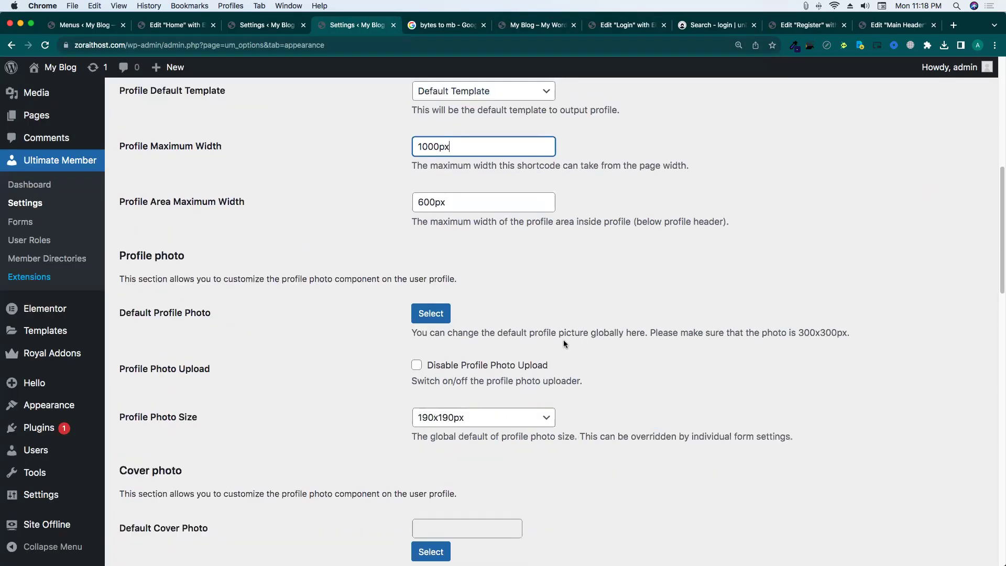
scroll(564, 340, up, 9)
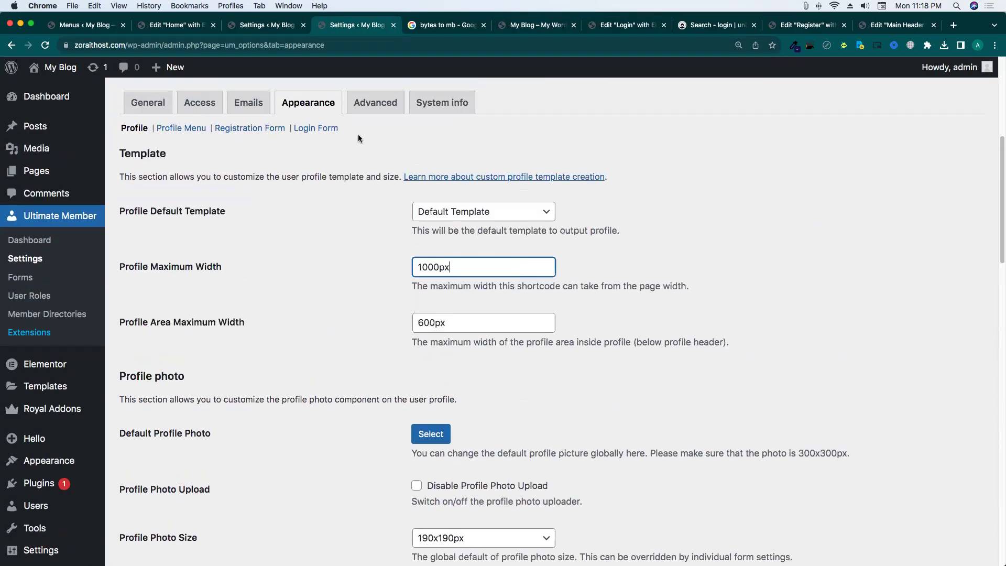
Open Ultimate Member's Advanced settings and locate 'Show an asterisk for required fields'.
click(375, 102)
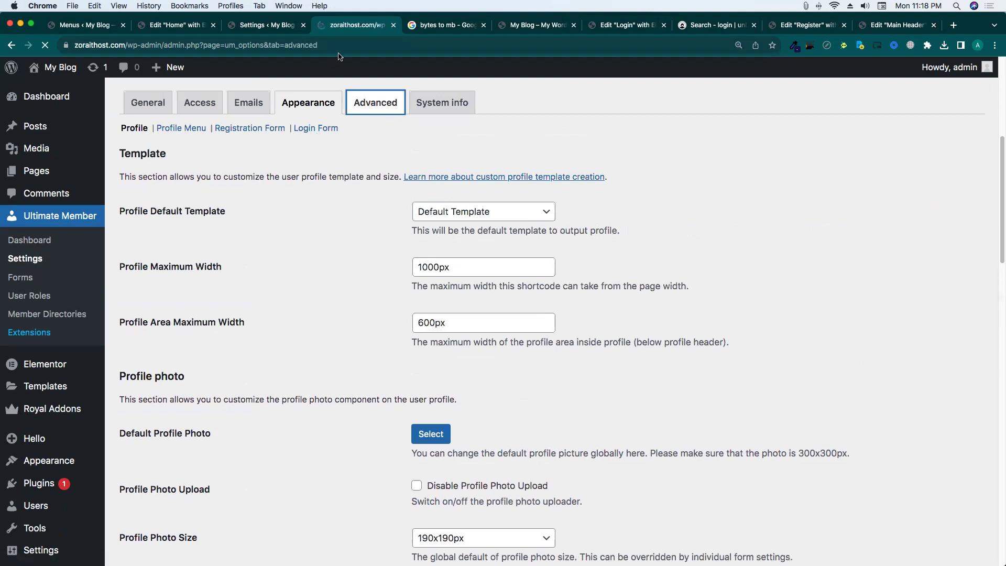
scroll(433, 324, down, 4)
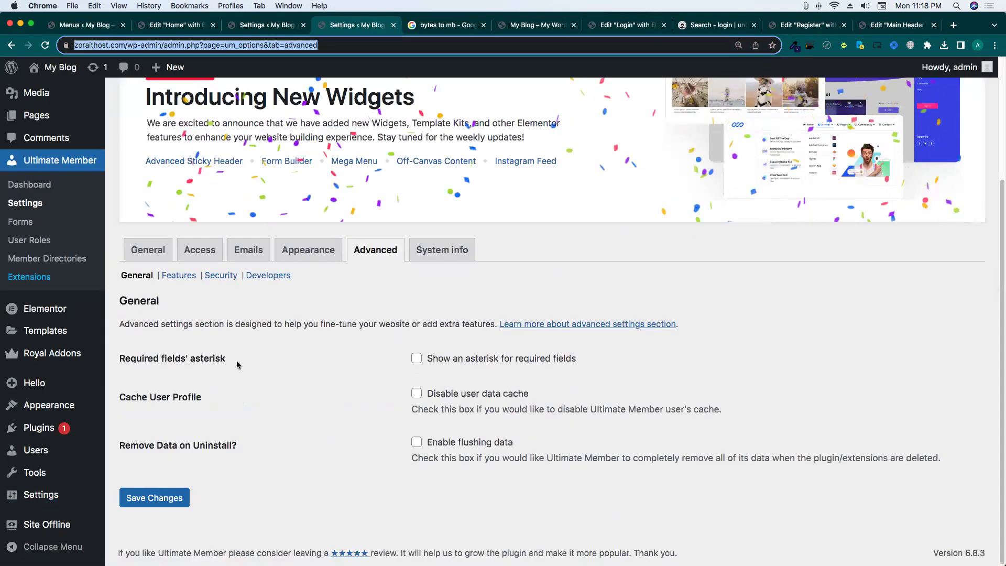
drag(118, 269, 283, 362)
click(283, 362)
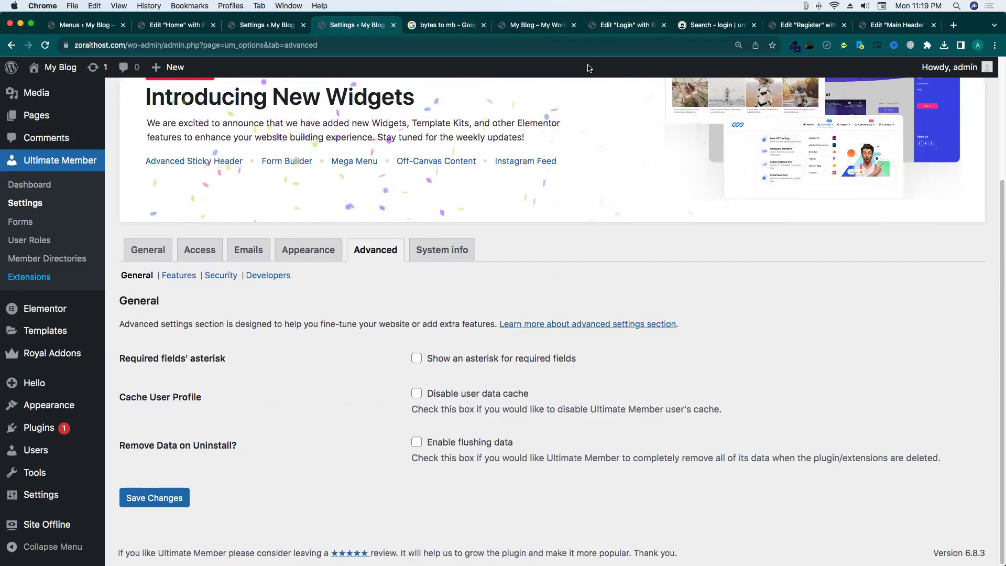
key(ctrl+Up)
click(565, 214)
click(620, 27)
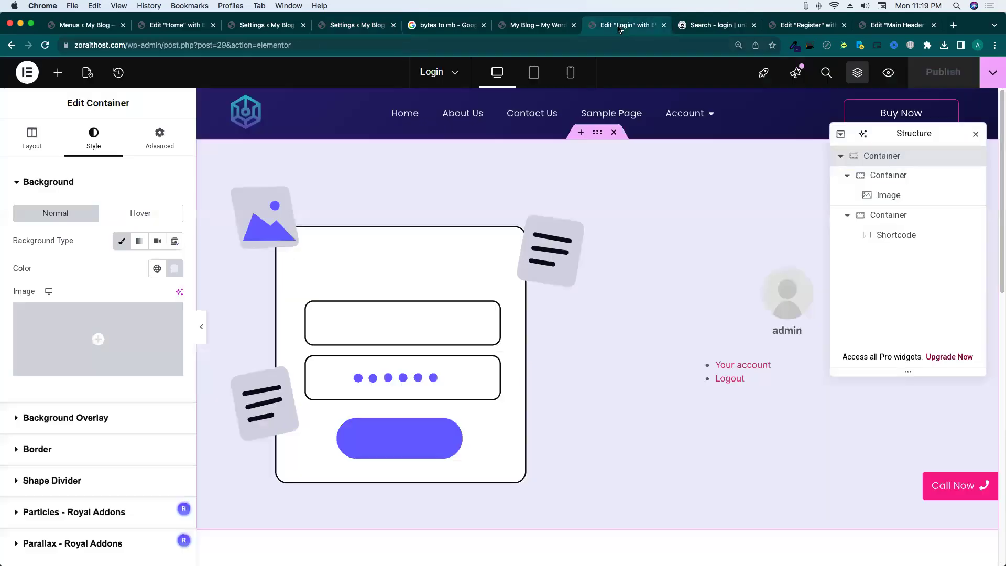
click(367, 32)
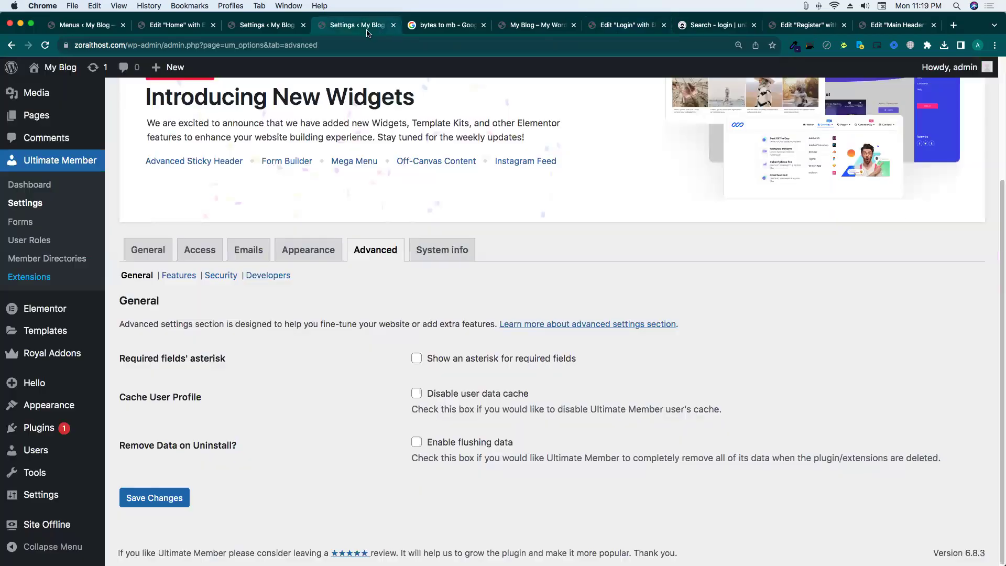
Load zoraithost.com in a private window and note the login labels lack asterisks.
key(super+shift+n)
text(zoraithost.com)
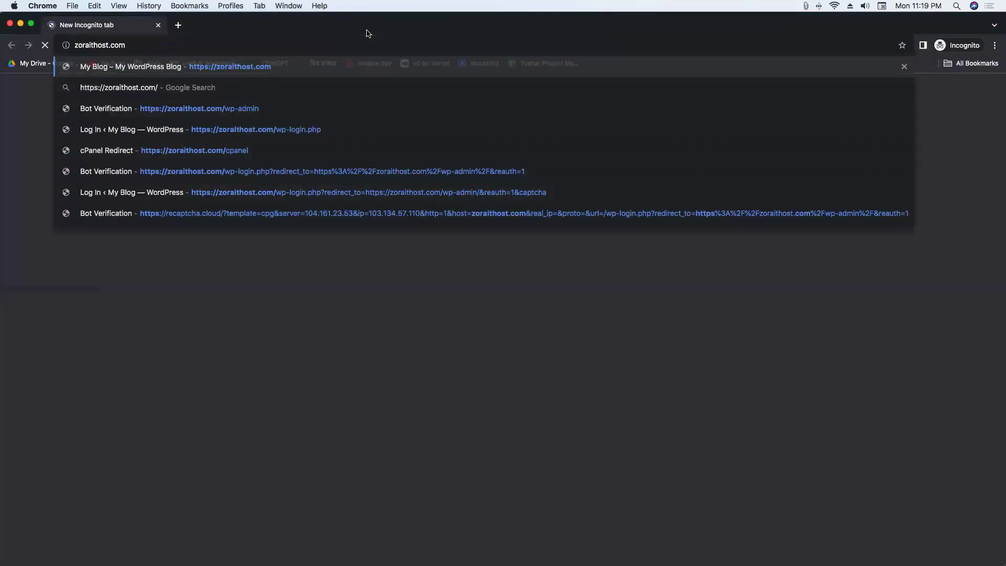
key(Return)
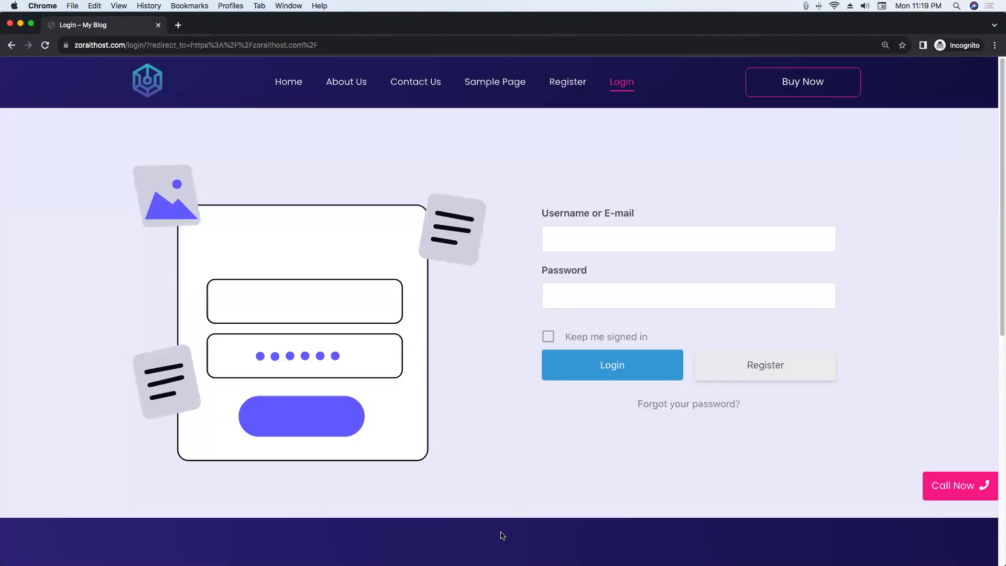
drag(633, 213, 537, 212)
drag(590, 267, 519, 266)
Save the required-field asterisk setting and reload the login page to show the asterisks.
key(ctrl+Up)
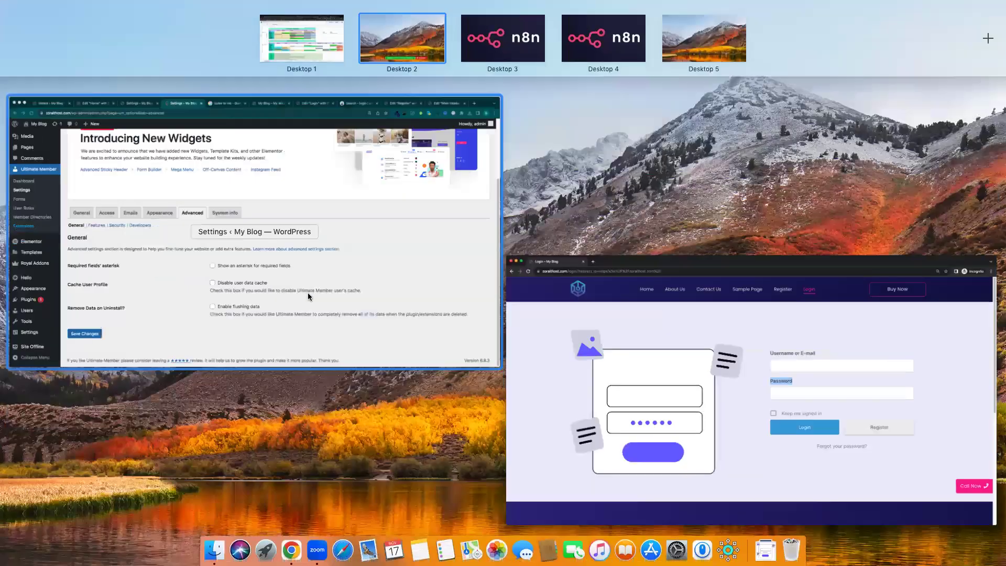
click(307, 293)
click(170, 493)
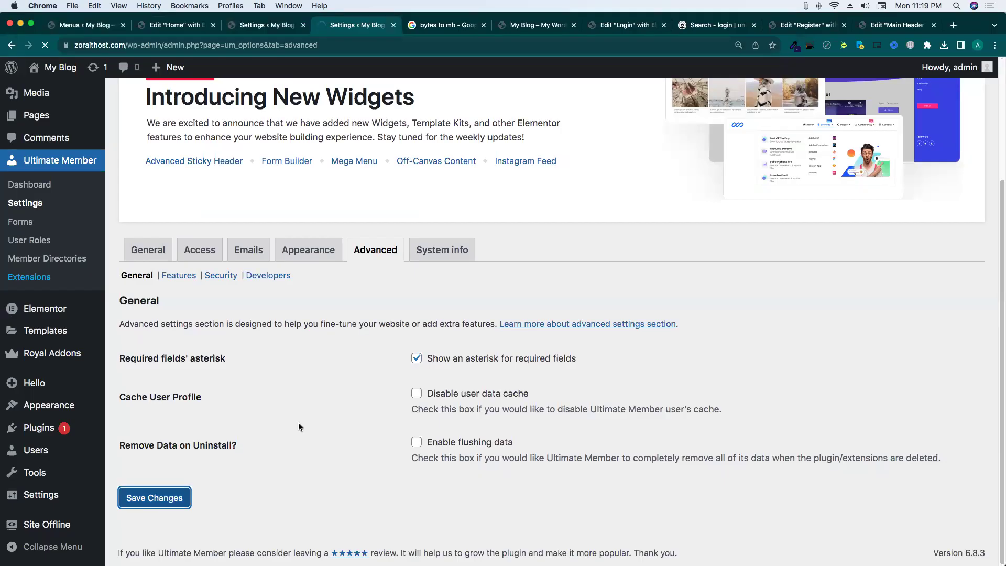
key(ctrl+Up)
click(179, 111)
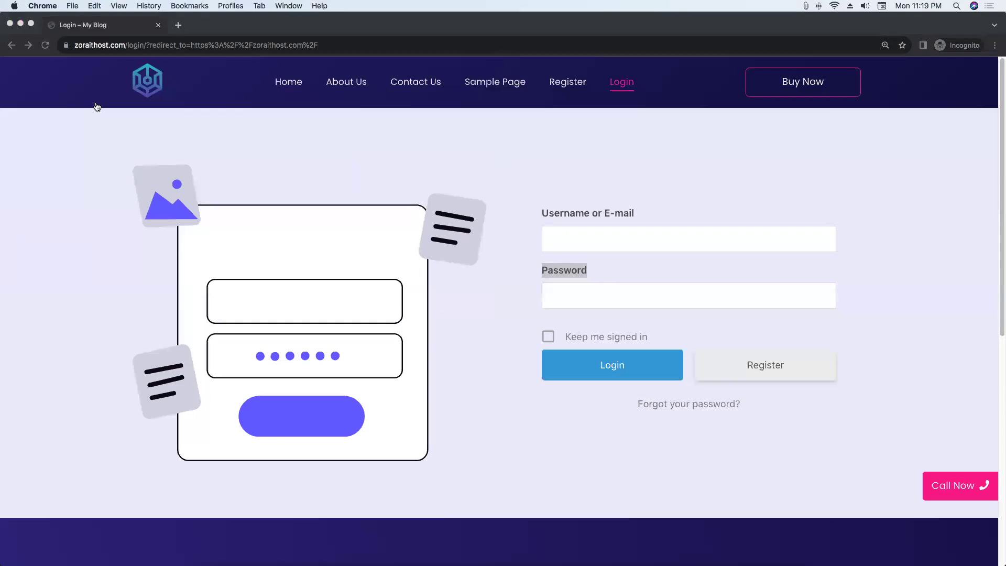
click(45, 45)
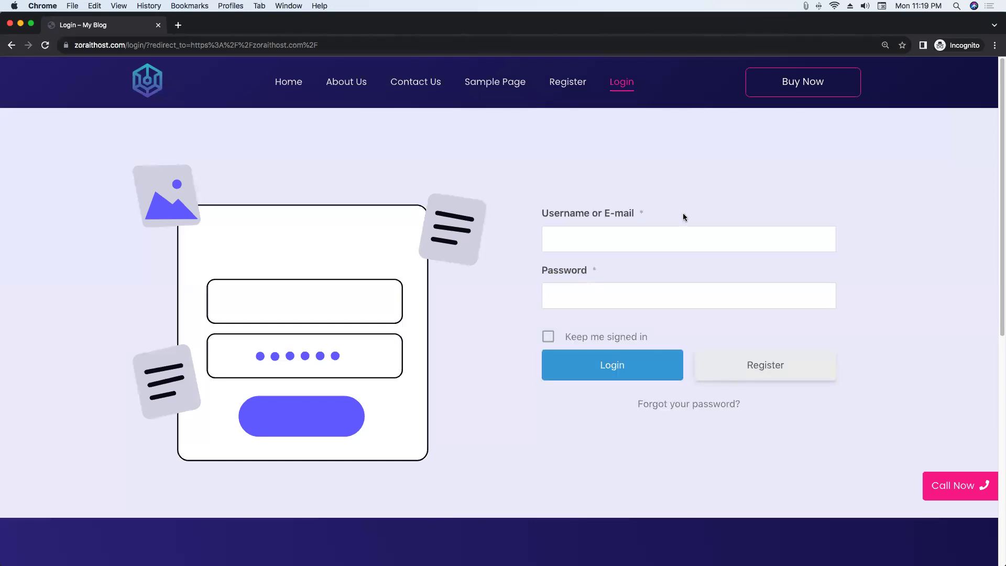
key(ctrl+Up)
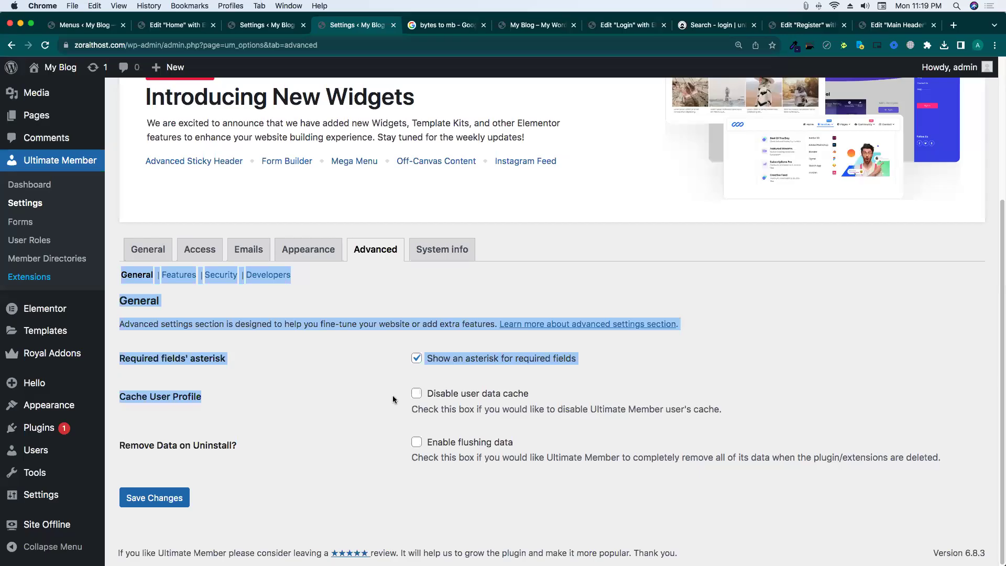
click(396, 398)
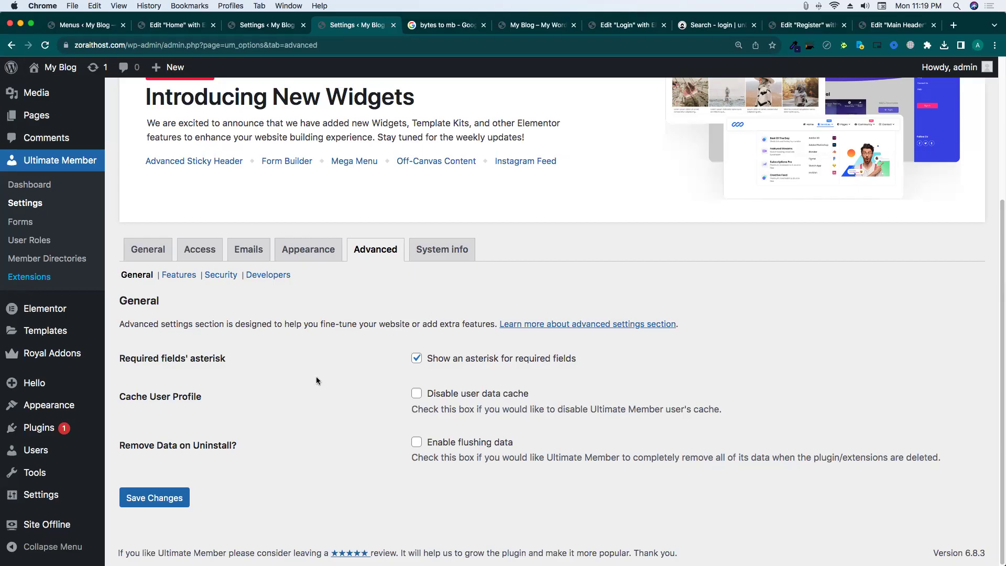
mouse_move(104, 407)
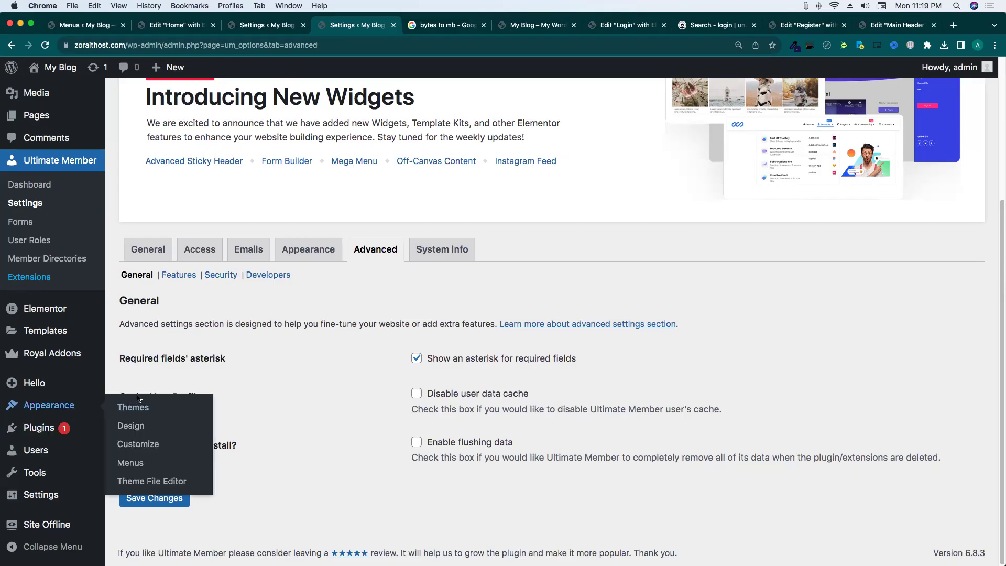
drag(150, 397, 237, 394)
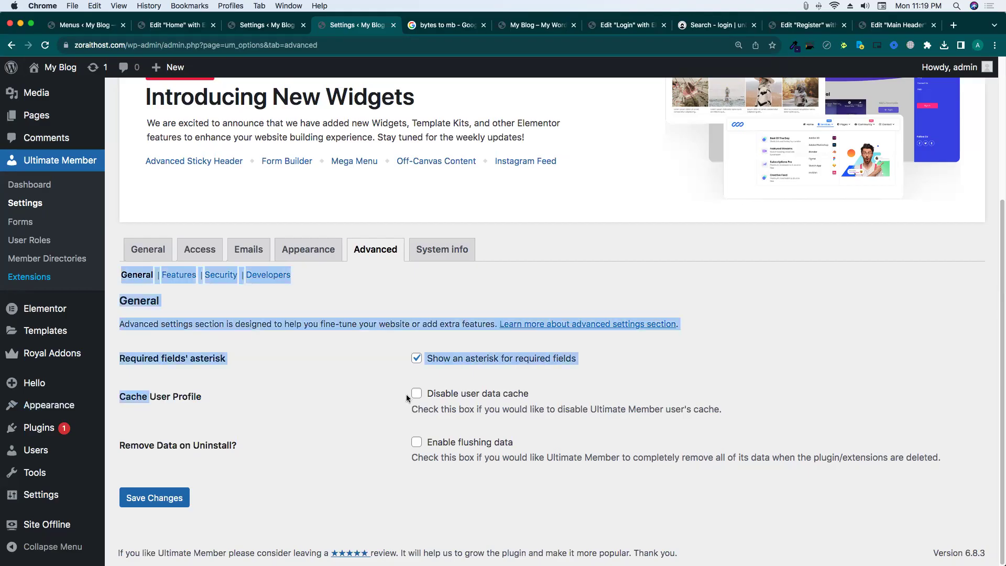
click(364, 421)
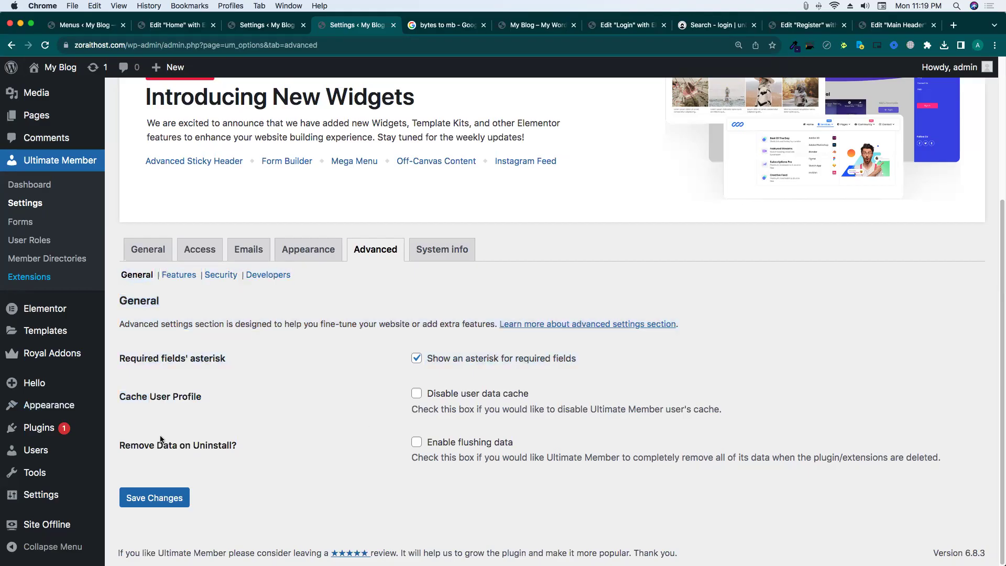
drag(119, 444, 256, 446)
click(277, 445)
drag(428, 440, 541, 442)
click(567, 439)
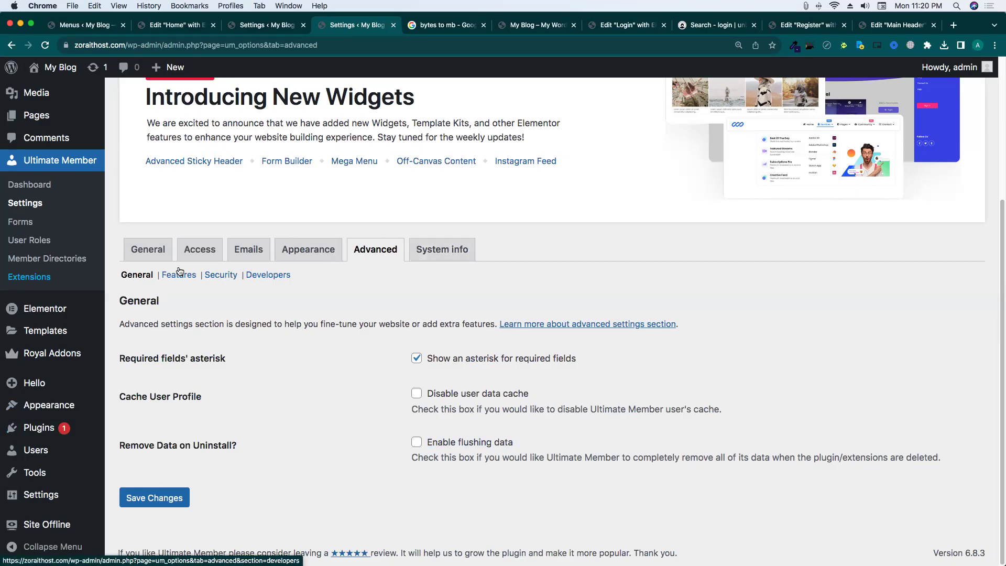
View System info and expand the Ultimate Member Forms and Subscriber role details.
click(449, 254)
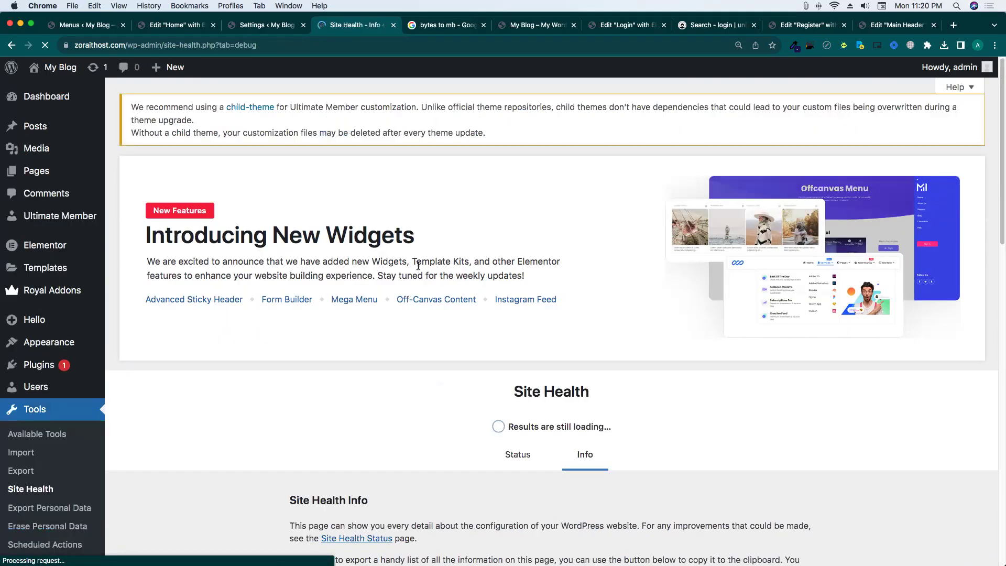
scroll(483, 321, down, 5)
scroll(482, 321, down, 11)
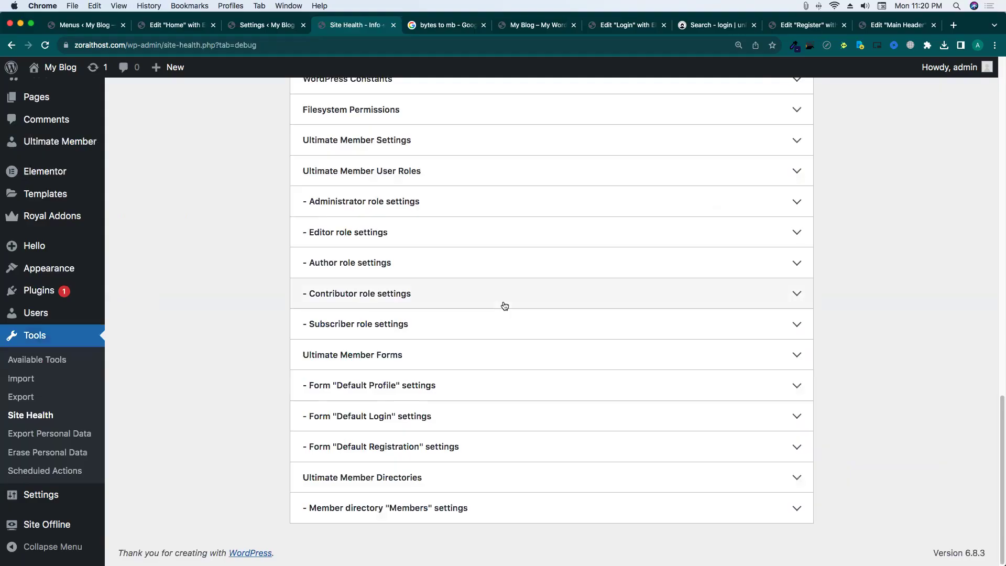
click(790, 353)
click(789, 353)
click(797, 327)
click(797, 327)
Go to Plugins > Installed Plugins and close the 'bytes to mb' search tab.
scroll(420, 313, up, 13)
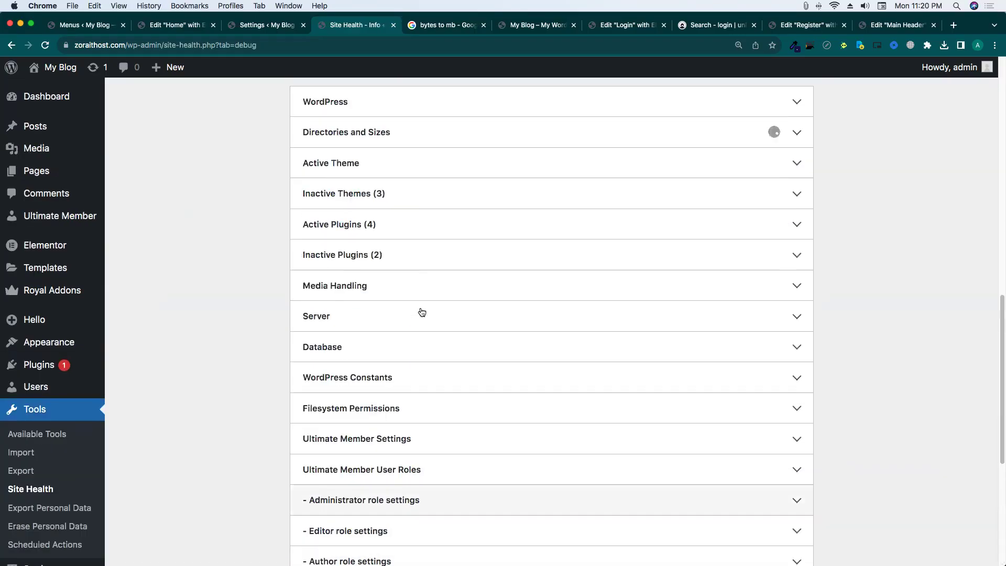
scroll(421, 310, down, 4)
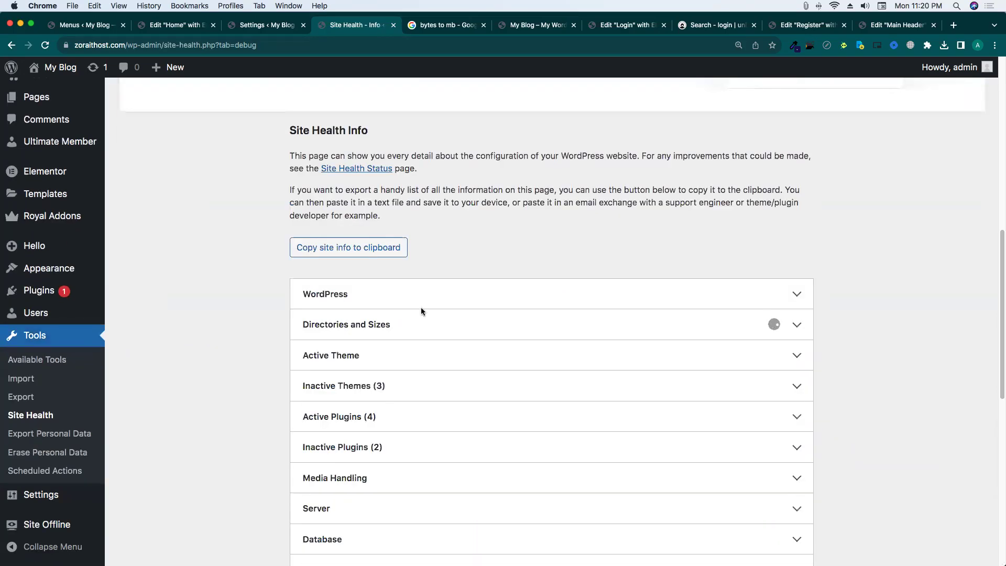
scroll(239, 316, up, 8)
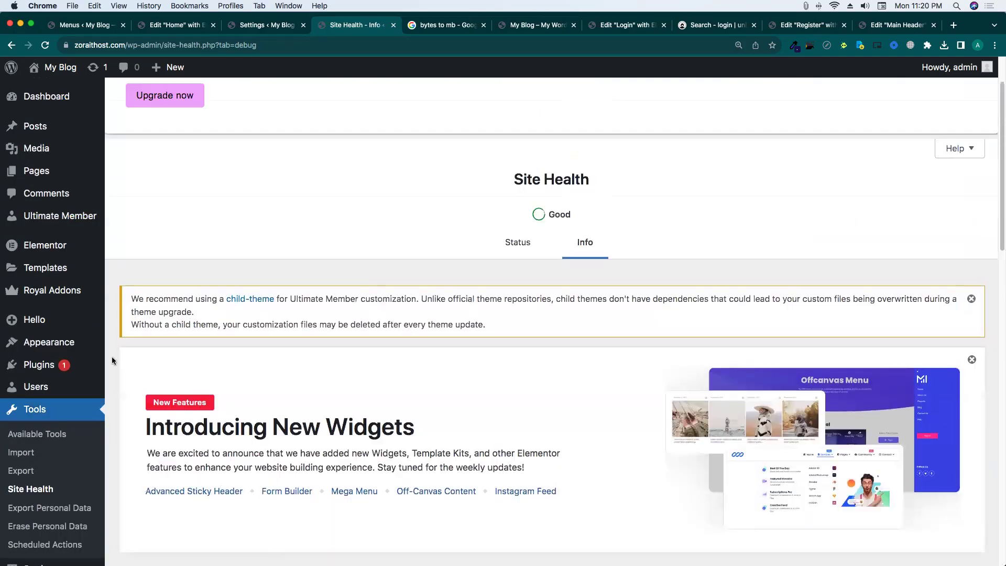
click(39, 364)
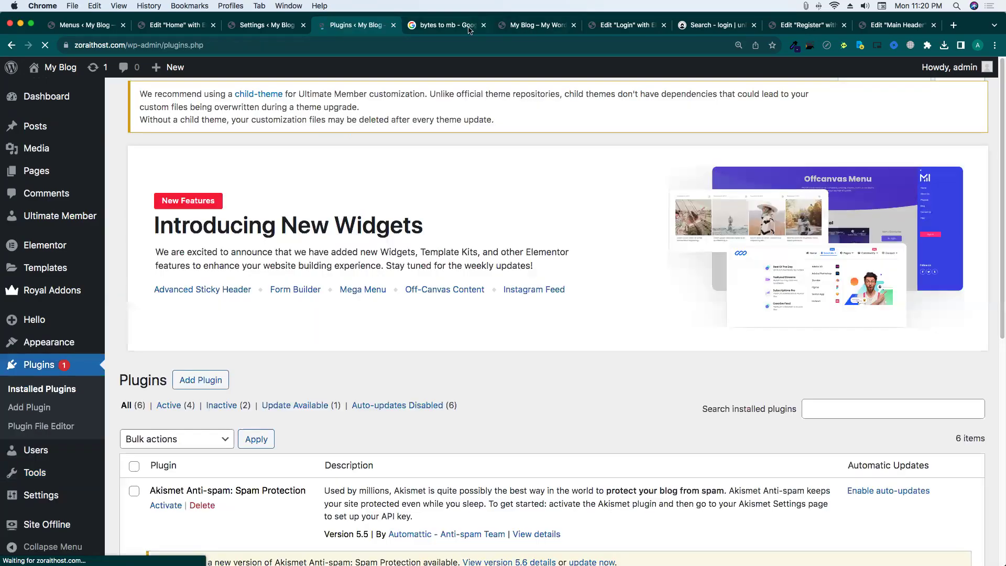
click(483, 25)
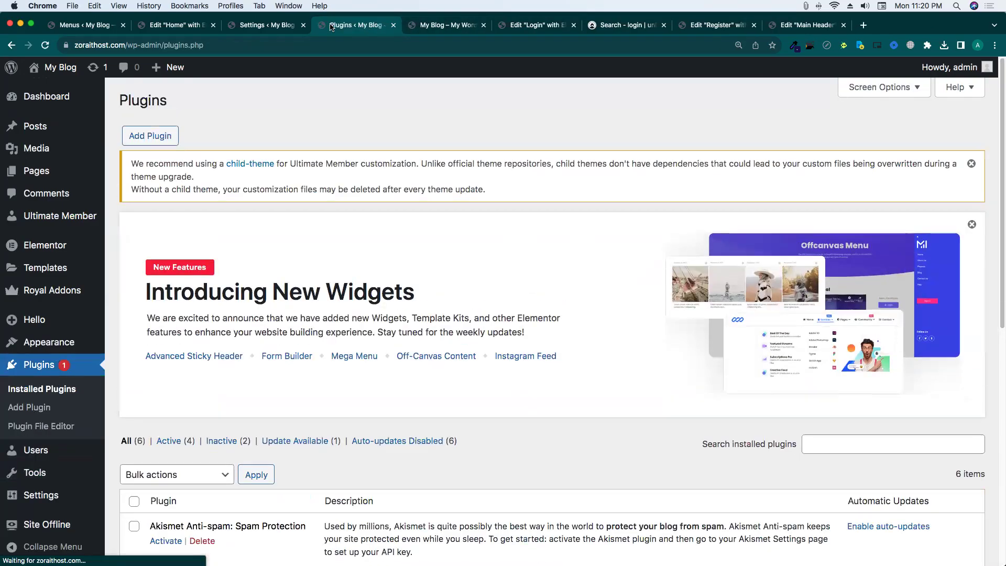